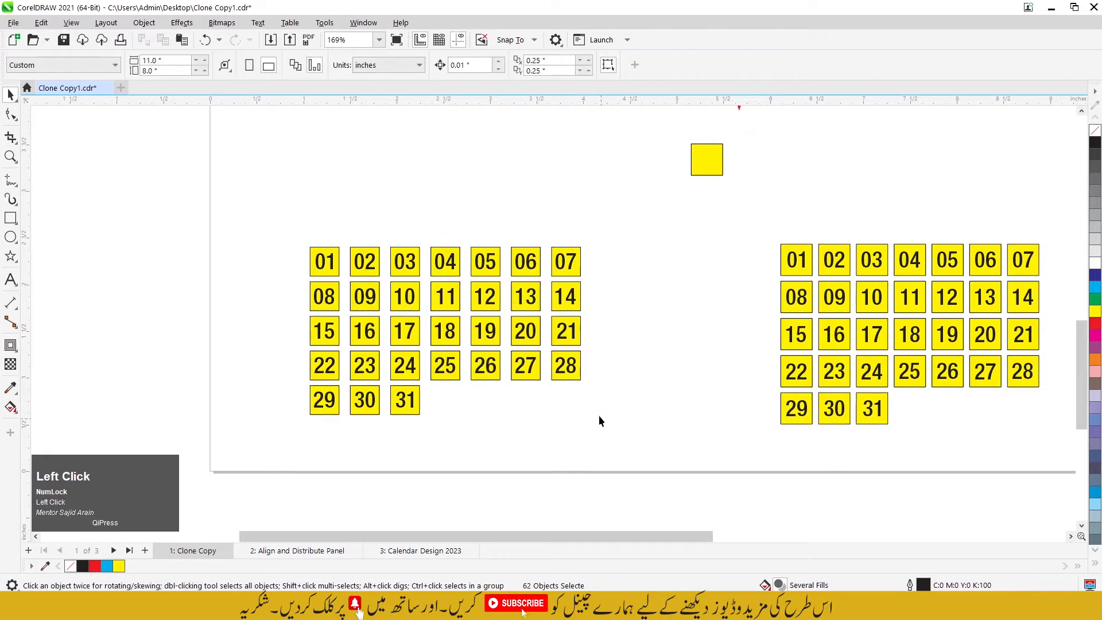
Step: Try filling all squares and numbers of the left date grid with red, and undo the fill
left_click(310, 250)
left_click(357, 246)
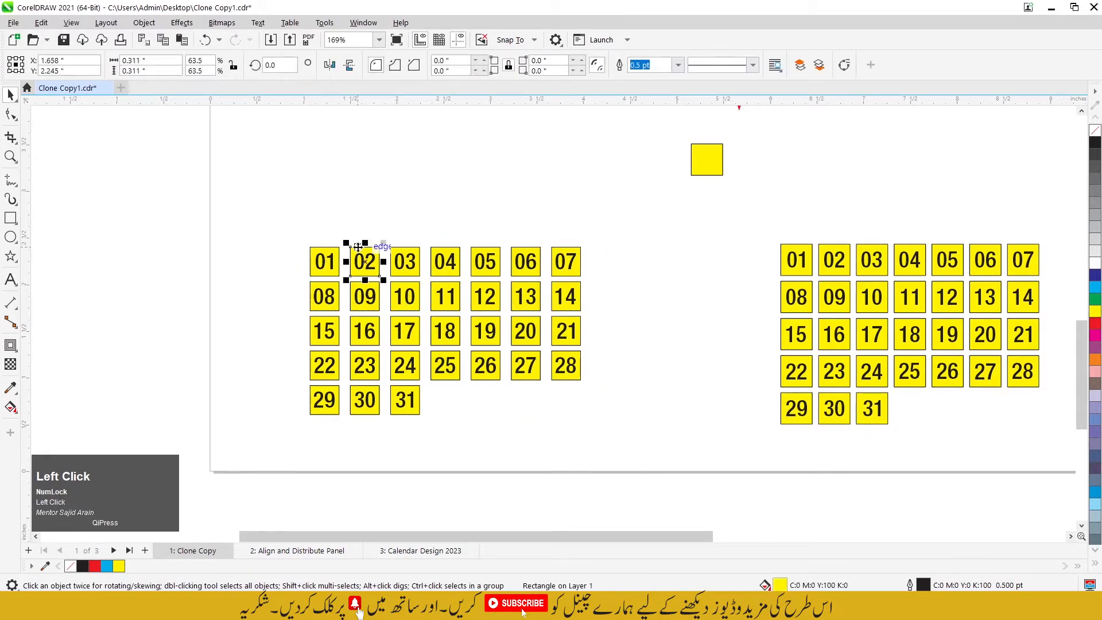
left_click(304, 229)
left_click_drag(281, 213, 629, 436)
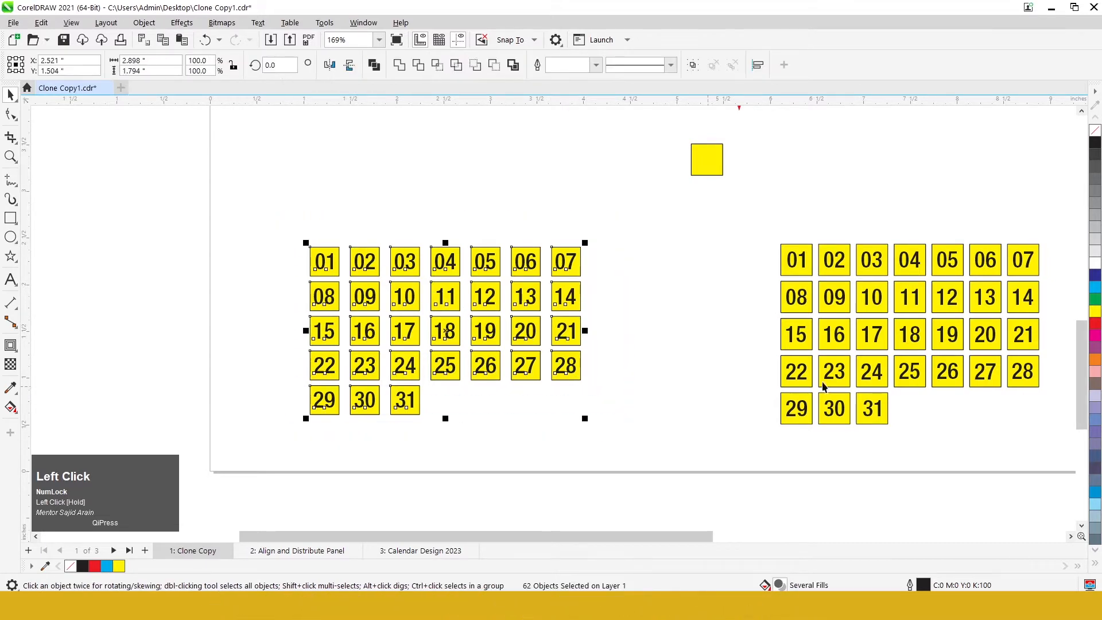
left_click(1096, 329)
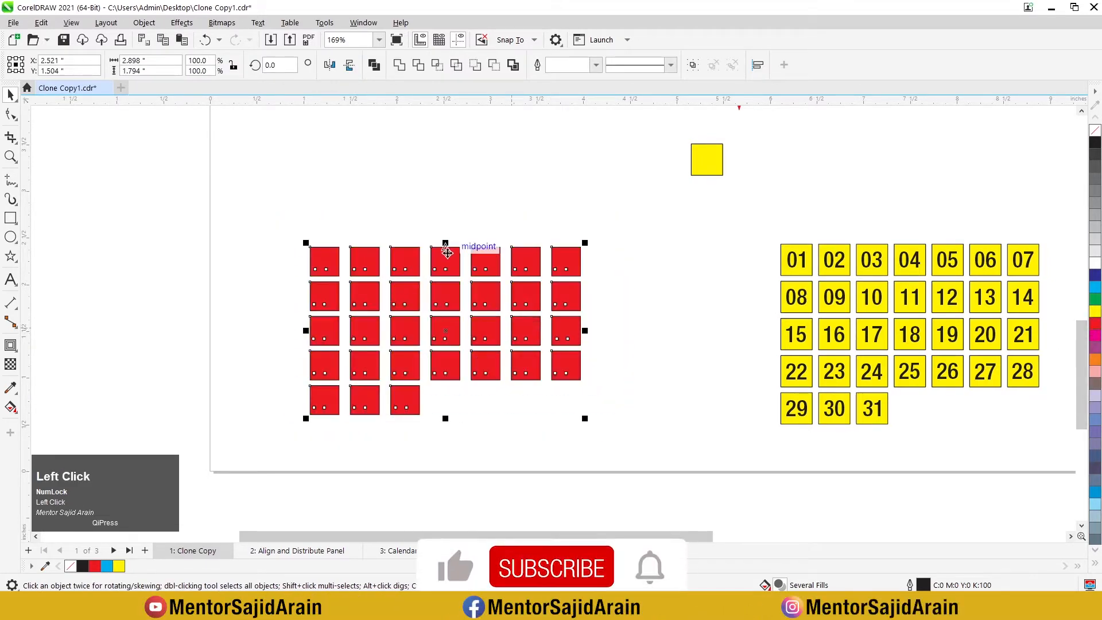
key("ctrl+z")
left_click(394, 225)
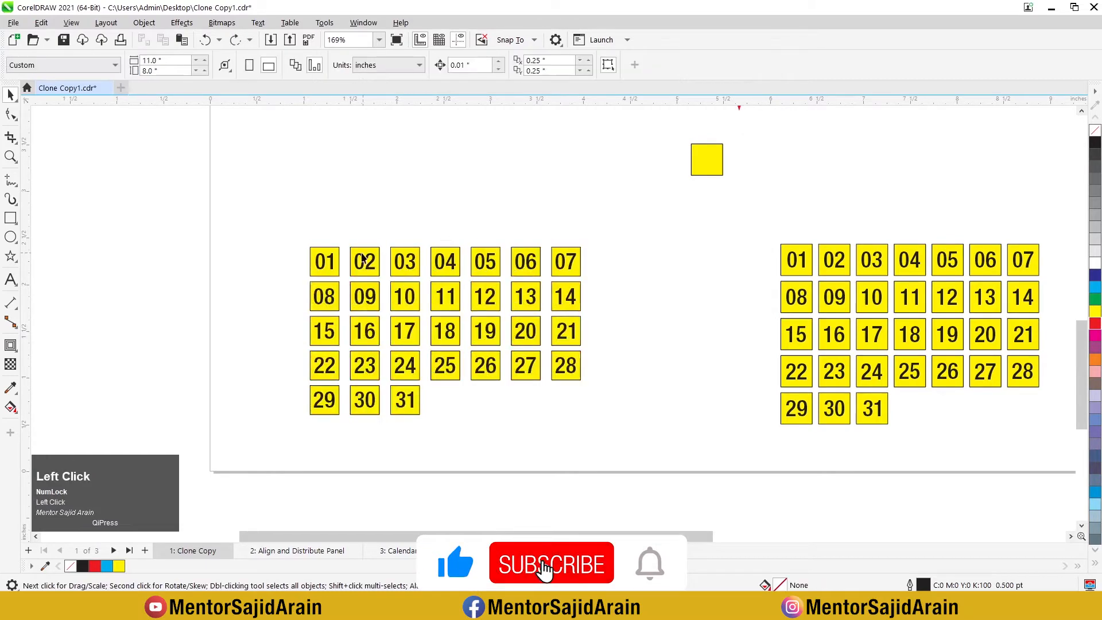
Step: Select the background squares of dates 01, 02 and 03 together in the left grid, and clear the selection
scroll(363, 259, "up", 2)
left_click(332, 261)
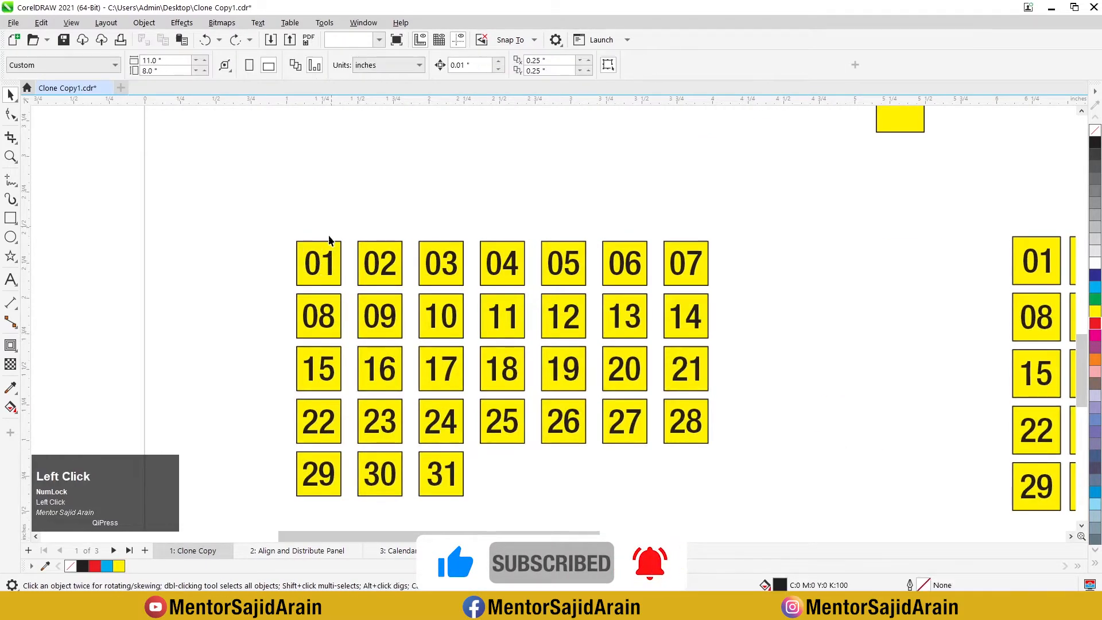
scroll(329, 240, "up", 1)
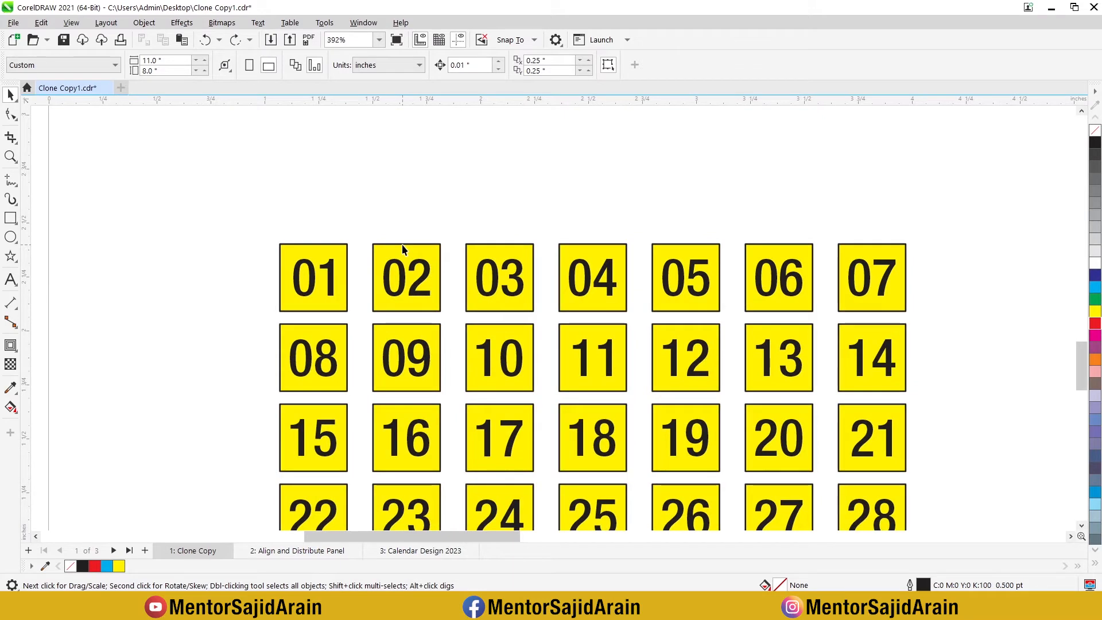
left_click(328, 248)
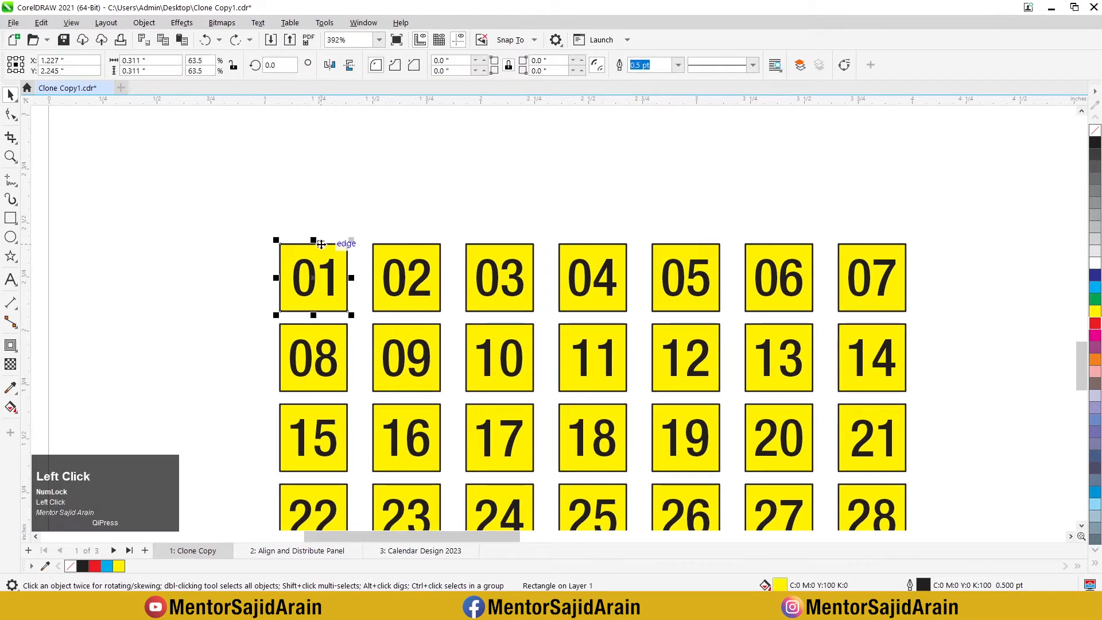
left_click(383, 246, "shift")
left_click(482, 247, "shift")
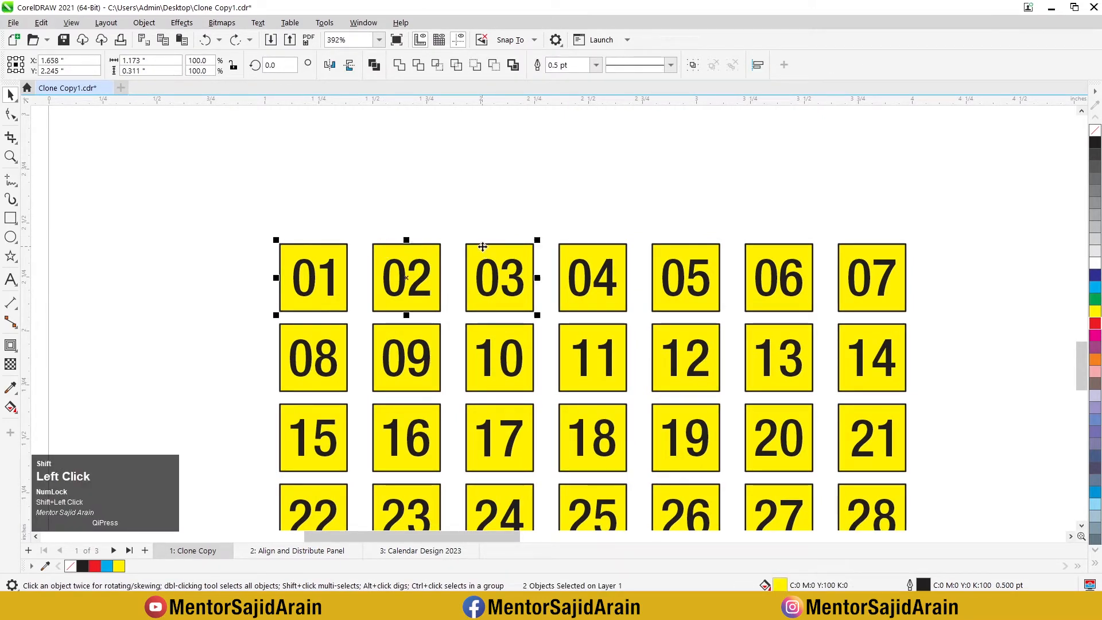
scroll(330, 223, "down", 3)
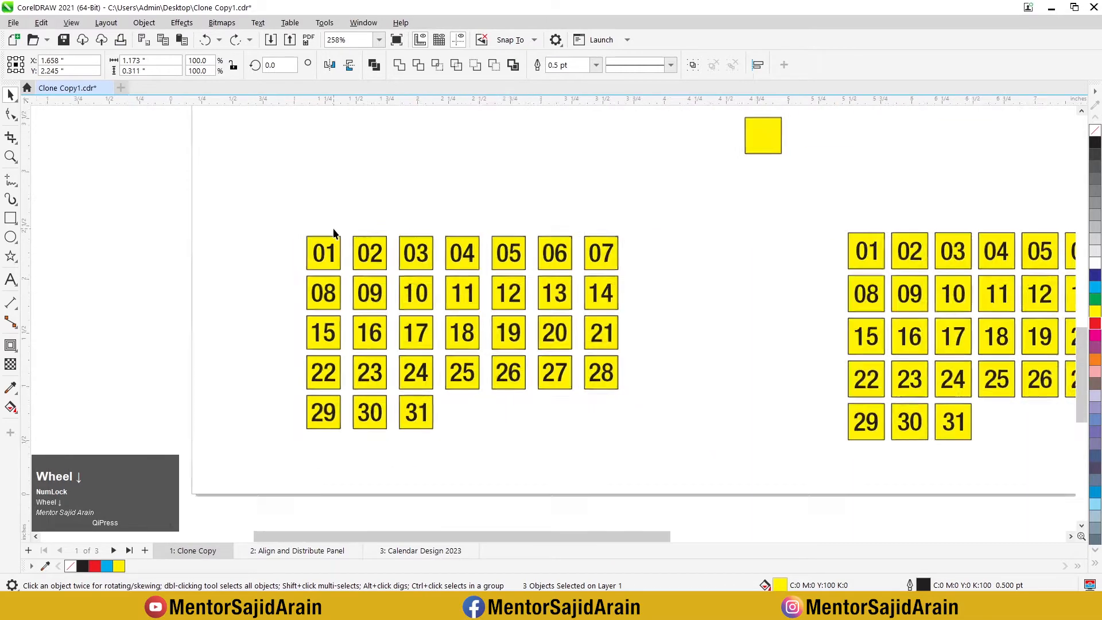
left_click(330, 221)
Step: Reposition the single yellow control square above and between the two date grids, and fill it with green
scroll(305, 278, "down", 2)
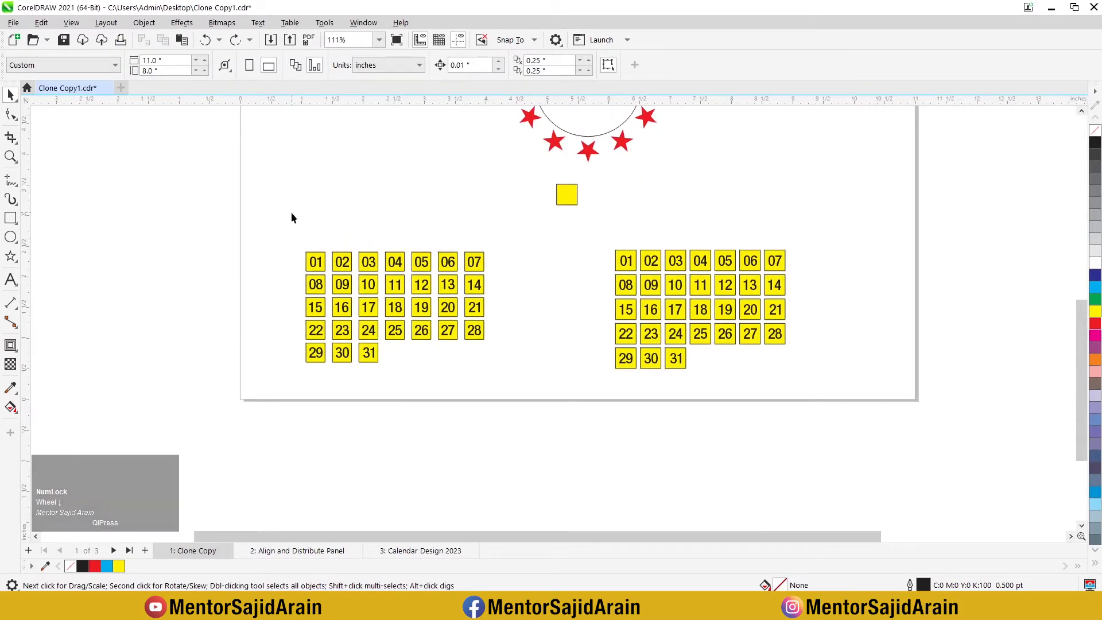
left_click(567, 195)
scroll(549, 215, "up", 3)
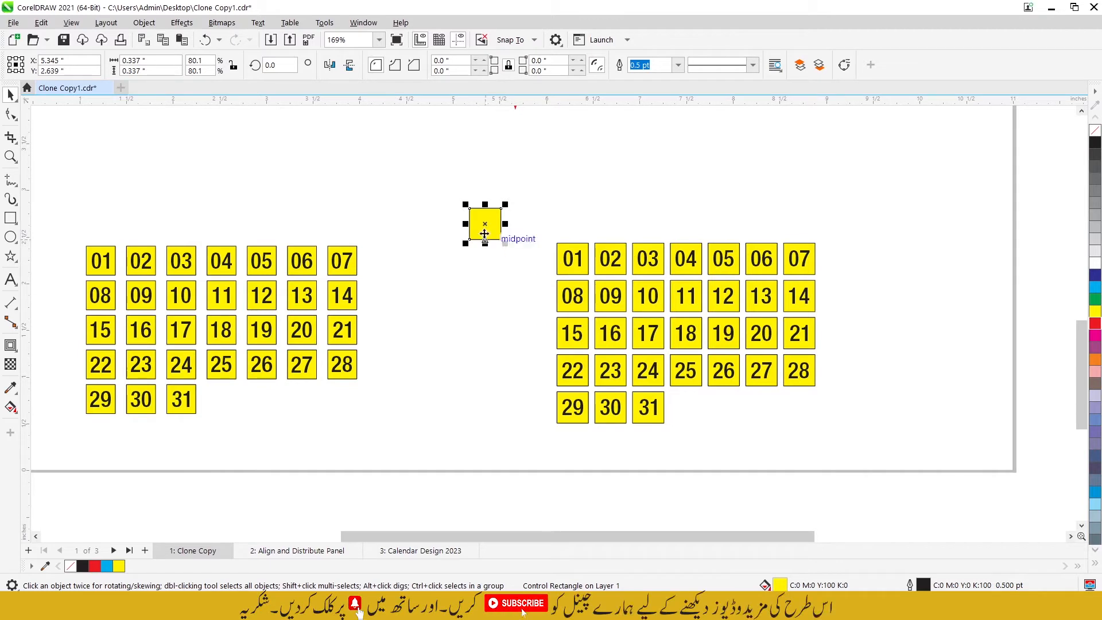
left_click_drag(486, 227, 453, 209)
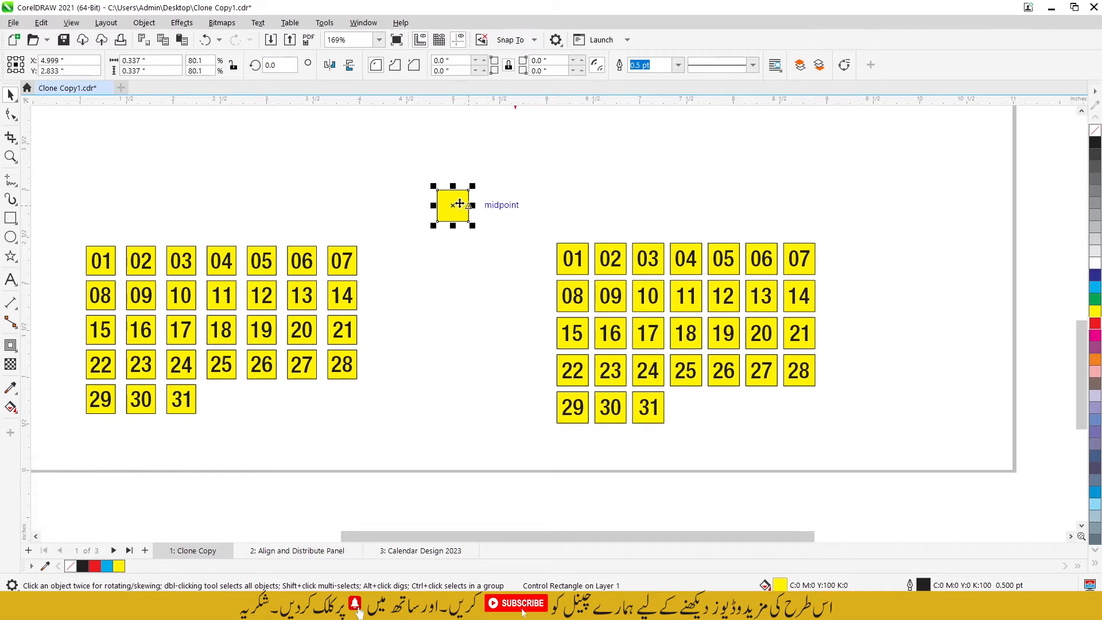
left_click_drag(453, 203, 475, 210)
left_click(1095, 300)
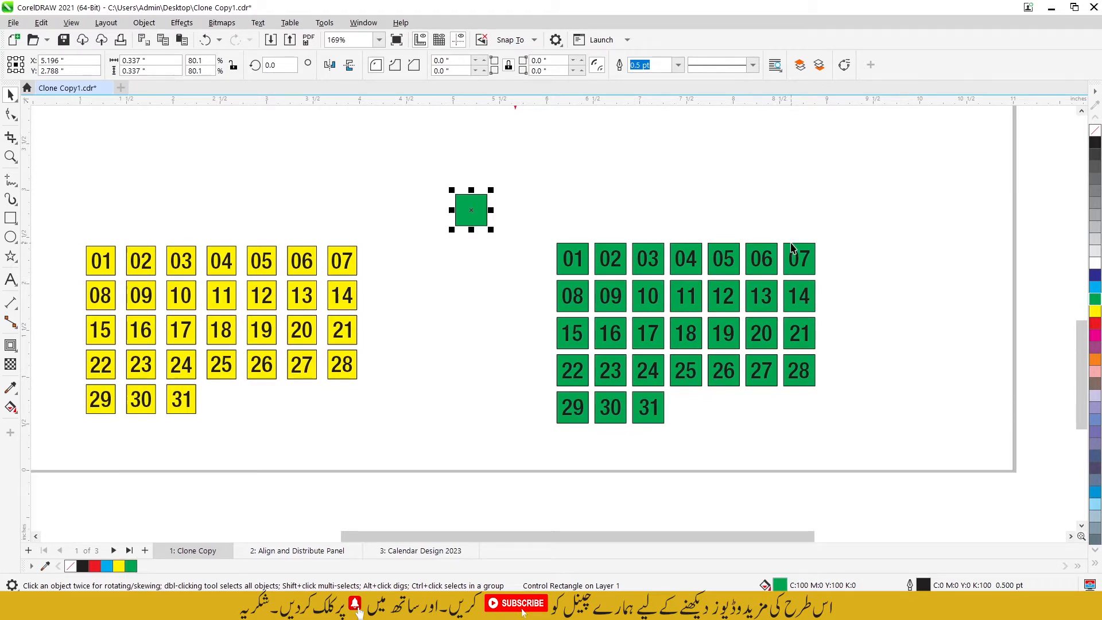
Step: Remove the outline from the green control square and place it at about X 4.98, Y 2.75 inches
left_click_drag(471, 210, 445, 201)
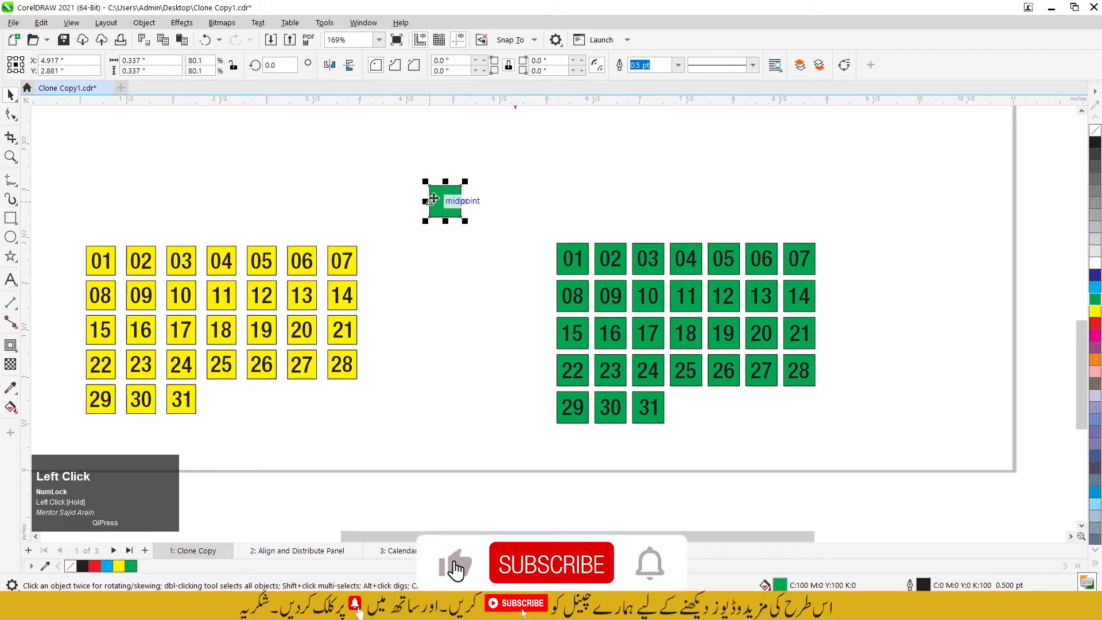
right_click(1095, 130)
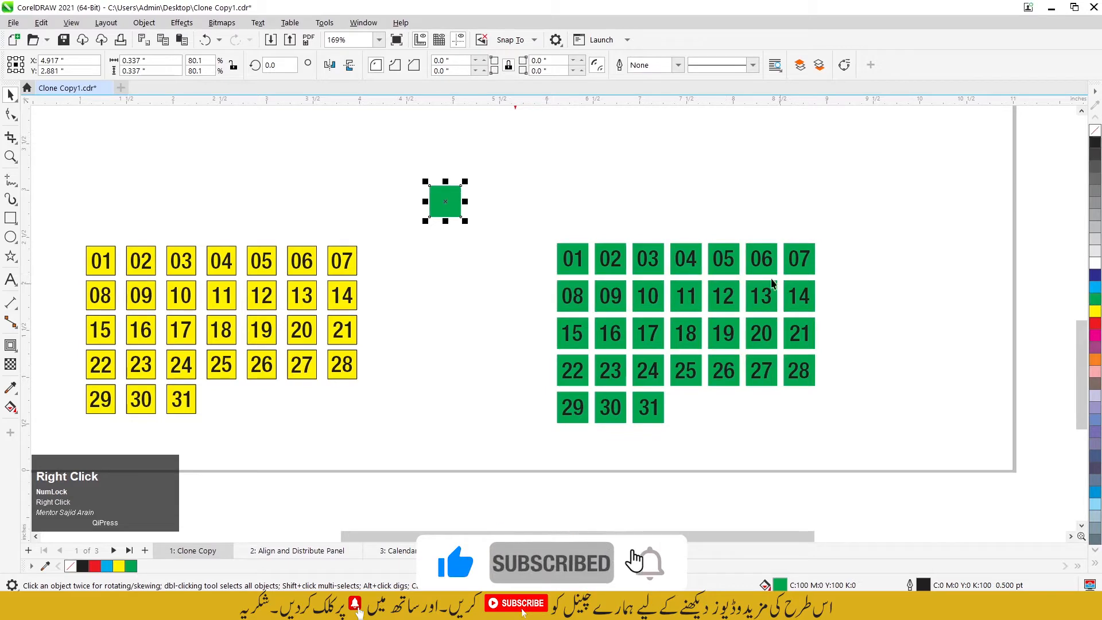
scroll(432, 189, "up", 2)
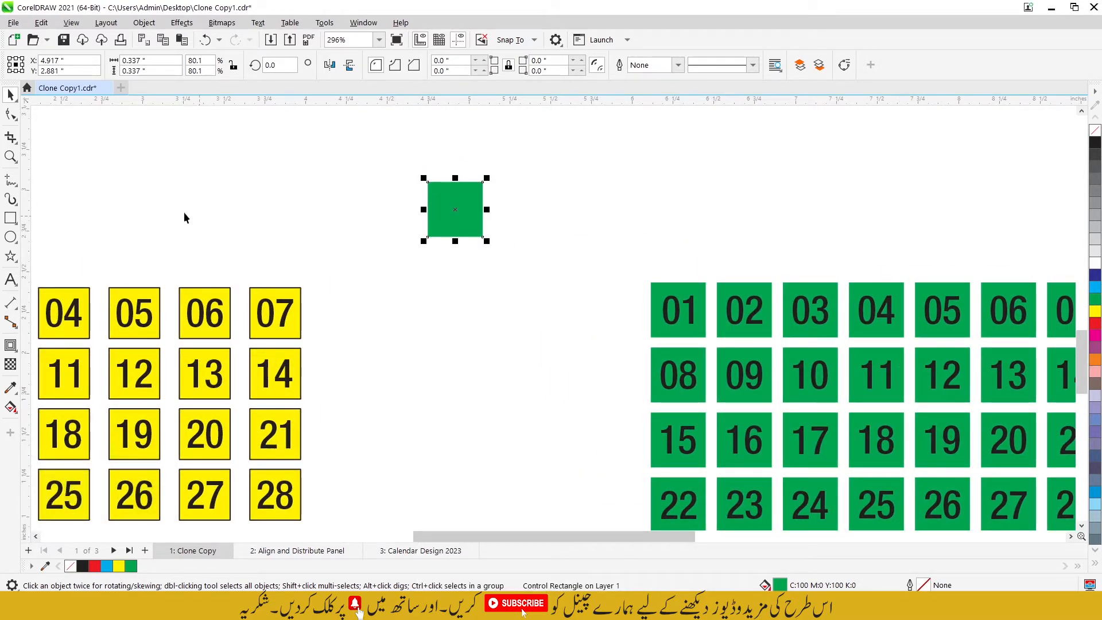
left_click_drag(441, 197, 452, 218)
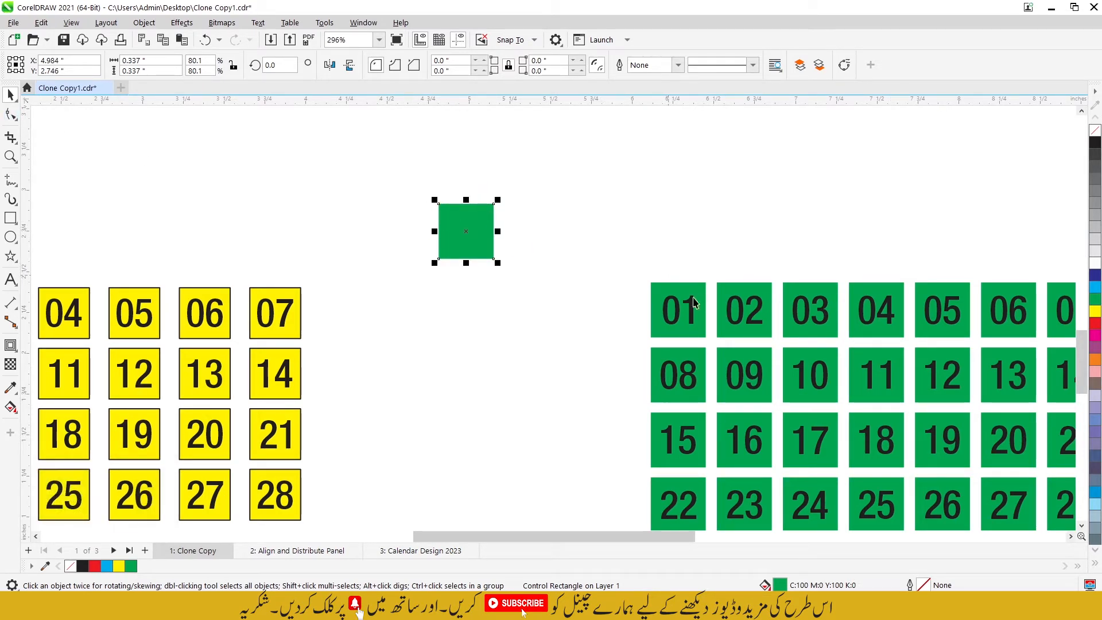
Step: Round all corners of the green control square with the Shape tool to a radius of about 0.049 inches
left_click(11, 113)
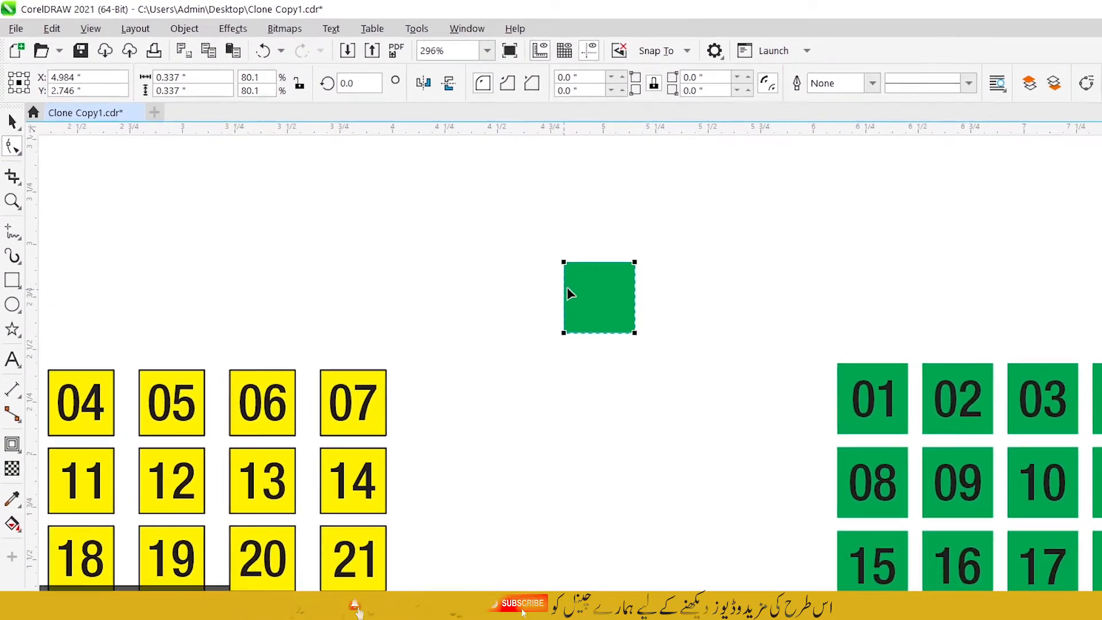
left_click(565, 264)
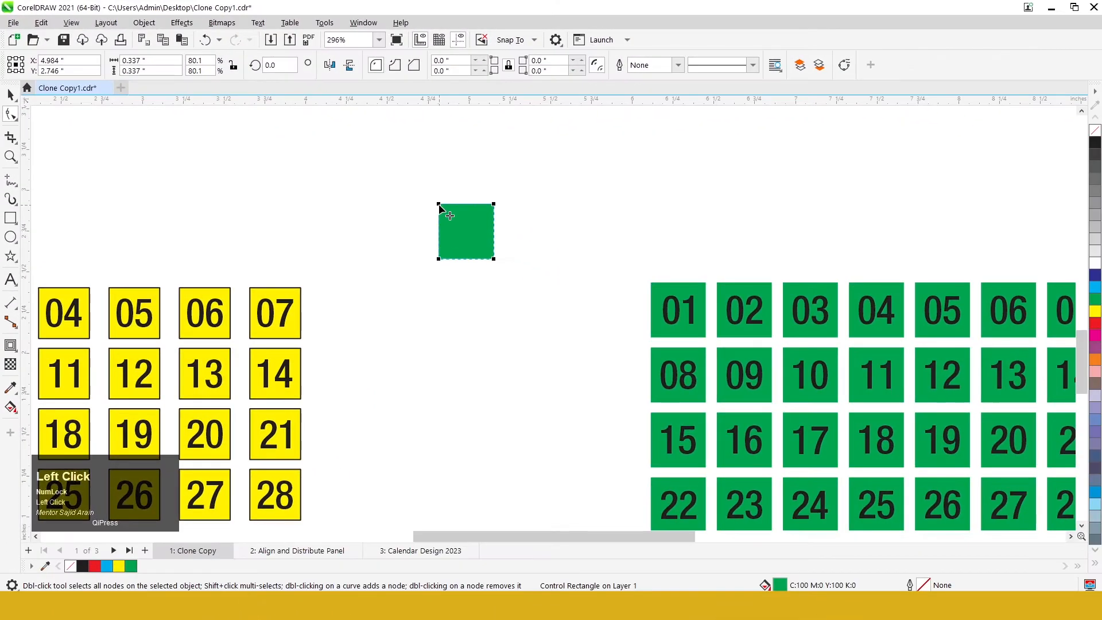
left_click_drag(439, 205, 438, 221)
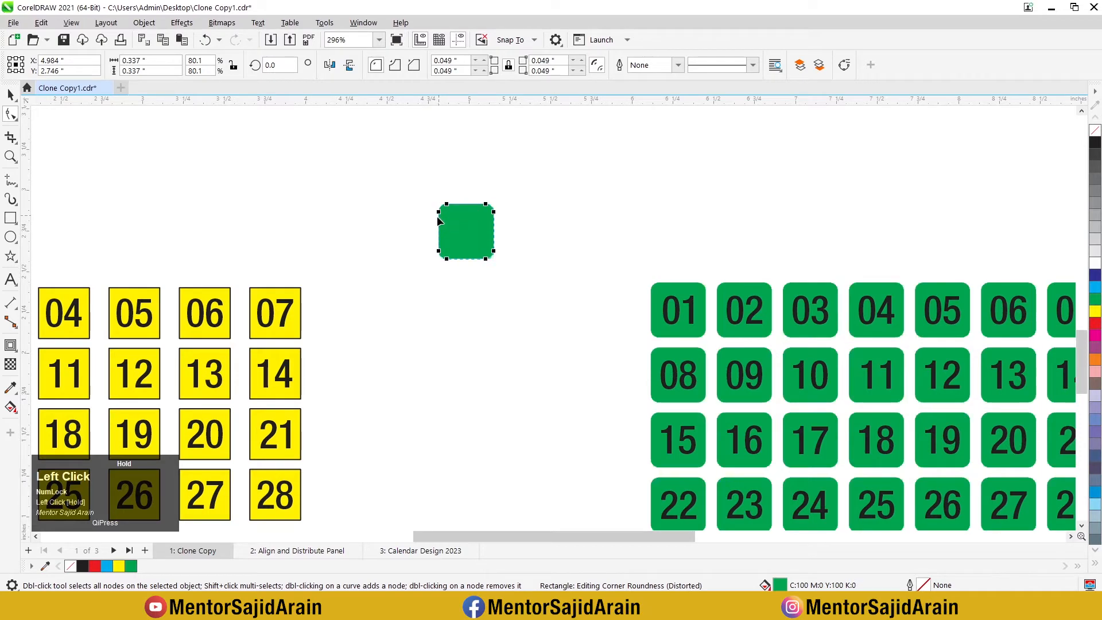
scroll(438, 220, "down", 2)
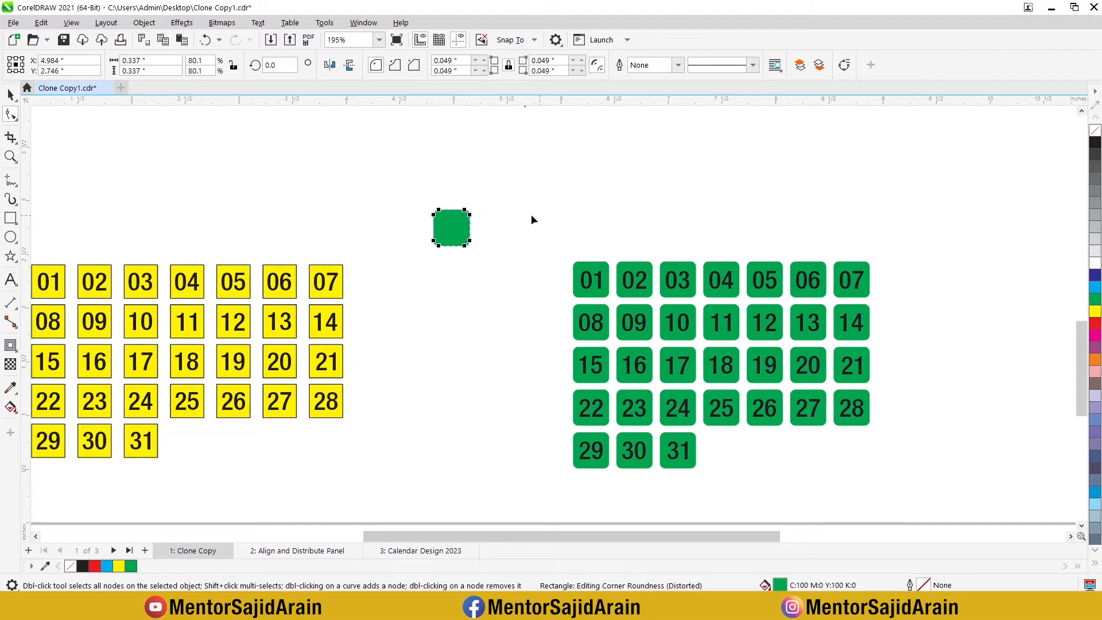
left_click(10, 95)
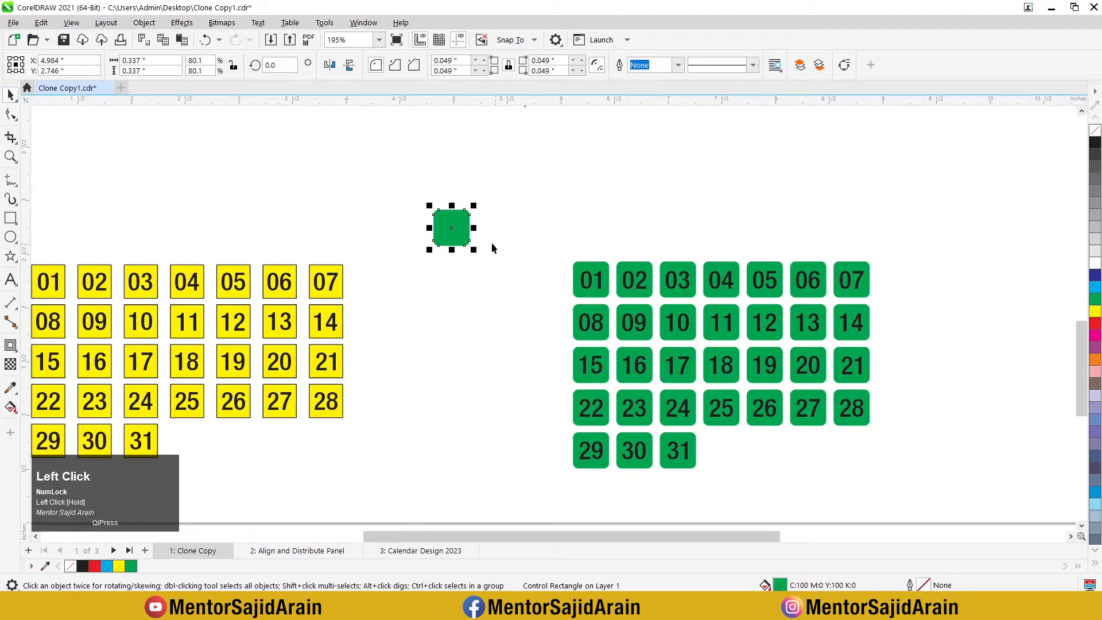
Step: Move the green control square and its date grid together up and toward the right edge of the page
mouse_move(460, 233)
left_mouse_down()
mouse_move(520, 242)
mouse_move(519, 216)
left_mouse_up()
scroll(518, 214, "down", 2)
left_click_drag(481, 181, 759, 396)
left_click_drag(659, 281, 754, 195)
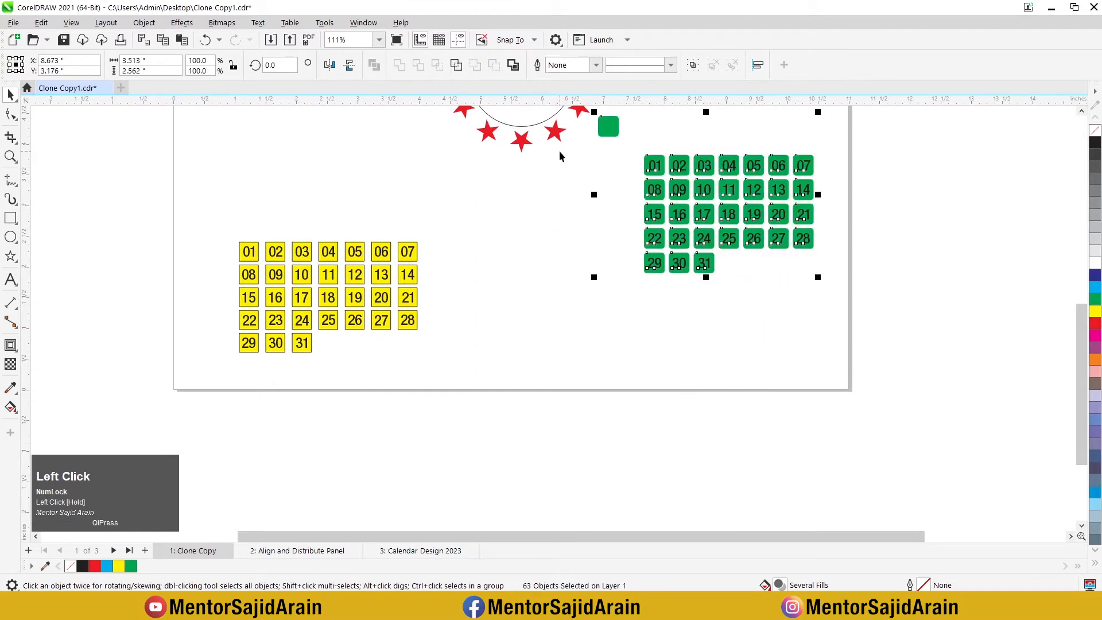
Step: Draw a square about 0.388 inches wide in the empty area beside the yellow date grid
left_click(11, 218)
left_click_drag(450, 282, 474, 301)
scroll(474, 301, "up", 2)
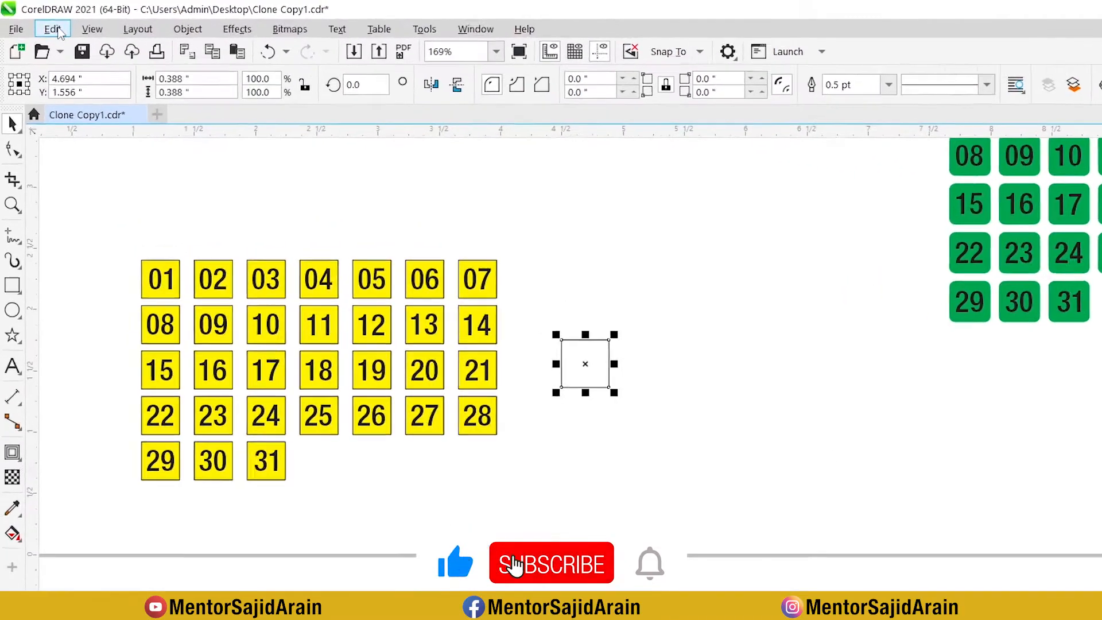
Step: Clone the new square and place the clone below and to the right of it, at about X 6.05, Y 1.08 inches
left_click(40, 23)
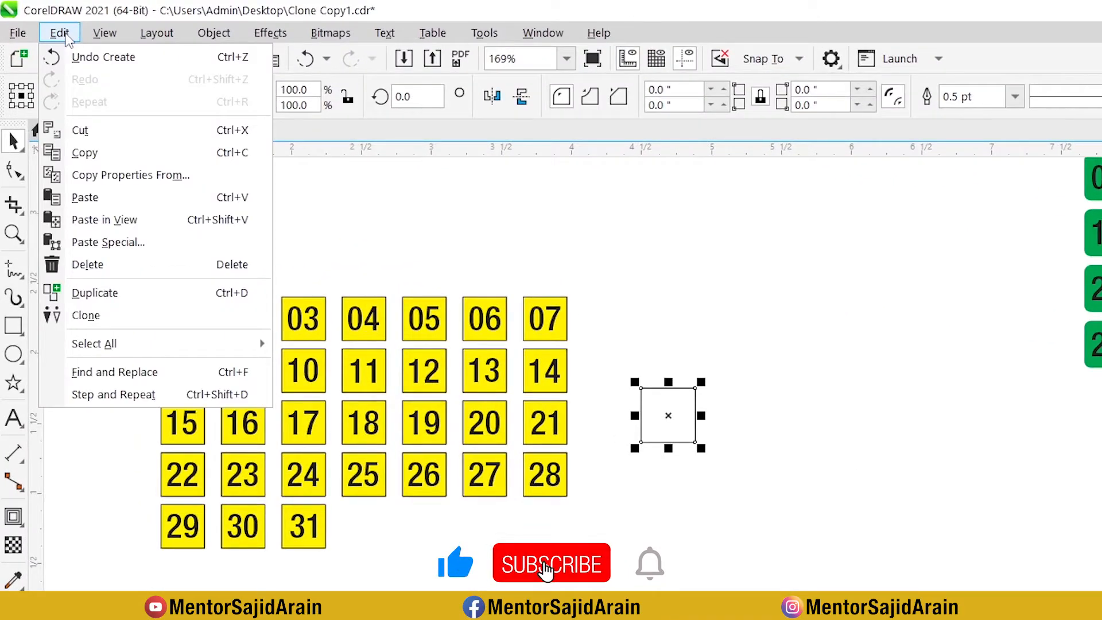
left_click(116, 316)
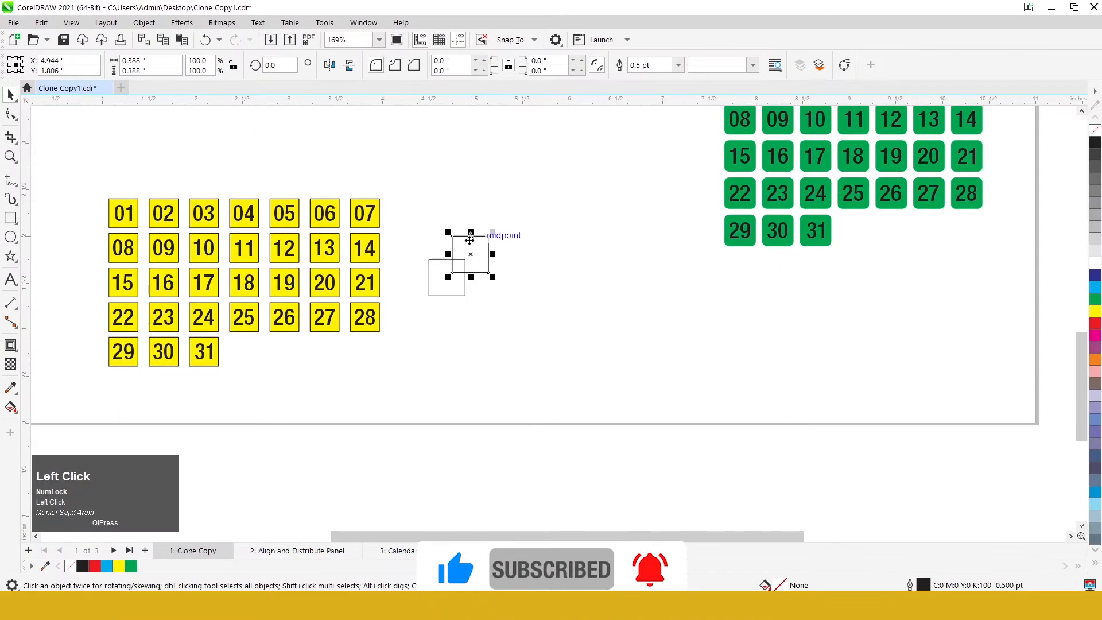
left_click_drag(470, 240, 574, 300)
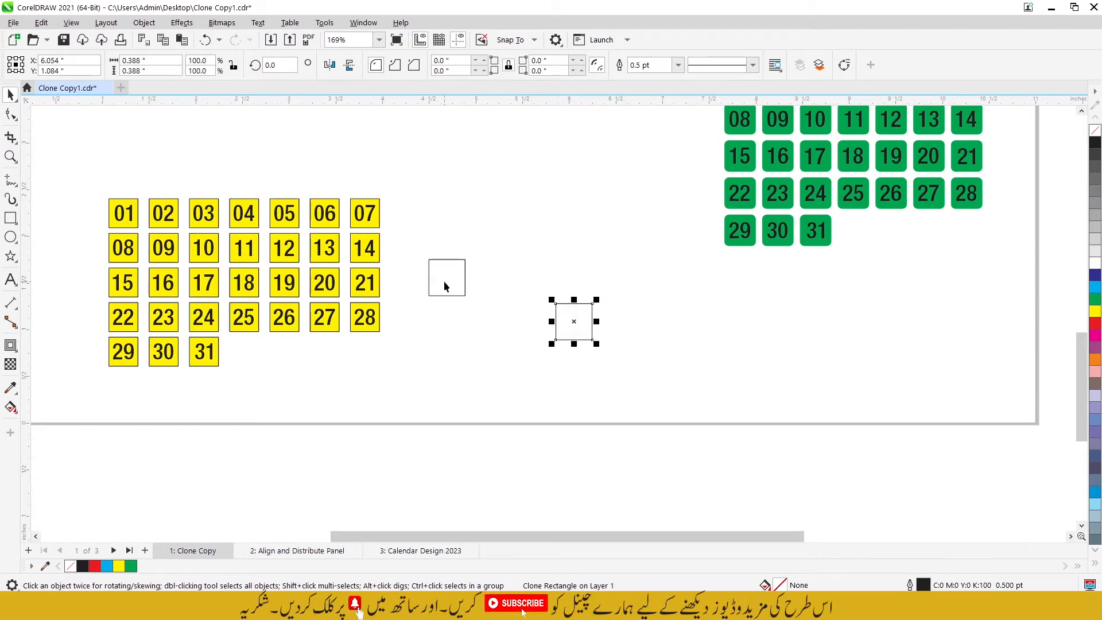
Step: Copy the cloned square horizontally just beside itself and repeat the copy to build a row of nine squares
left_click_drag(414, 243, 485, 313)
left_click_drag(524, 275, 560, 306)
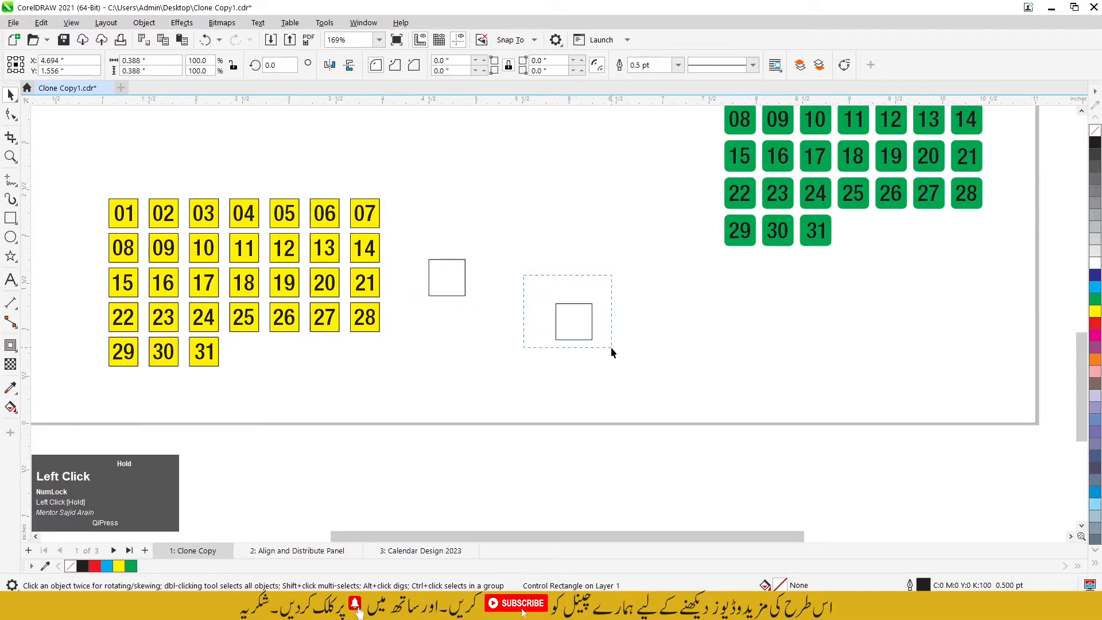
mouse_move(610, 346)
left_mouse_down()
mouse_move(571, 322)
mouse_move(629, 320)
mouse_move(616, 327)
left_mouse_up()
left_click(574, 329)
left_click(635, 334)
left_click(583, 328)
right_click(616, 326)
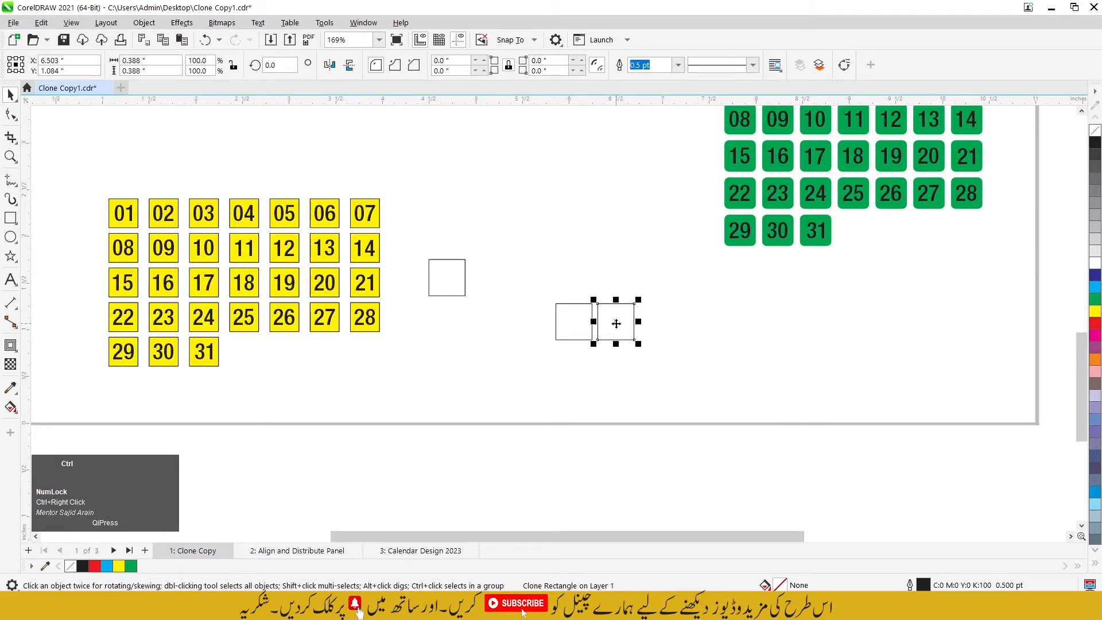
key("ctrl+r")
key("ctrl+r")
key("ctrl+r")
key("ctrl+r")
key("ctrl+r")
key("ctrl+r")
key("ctrl+r")
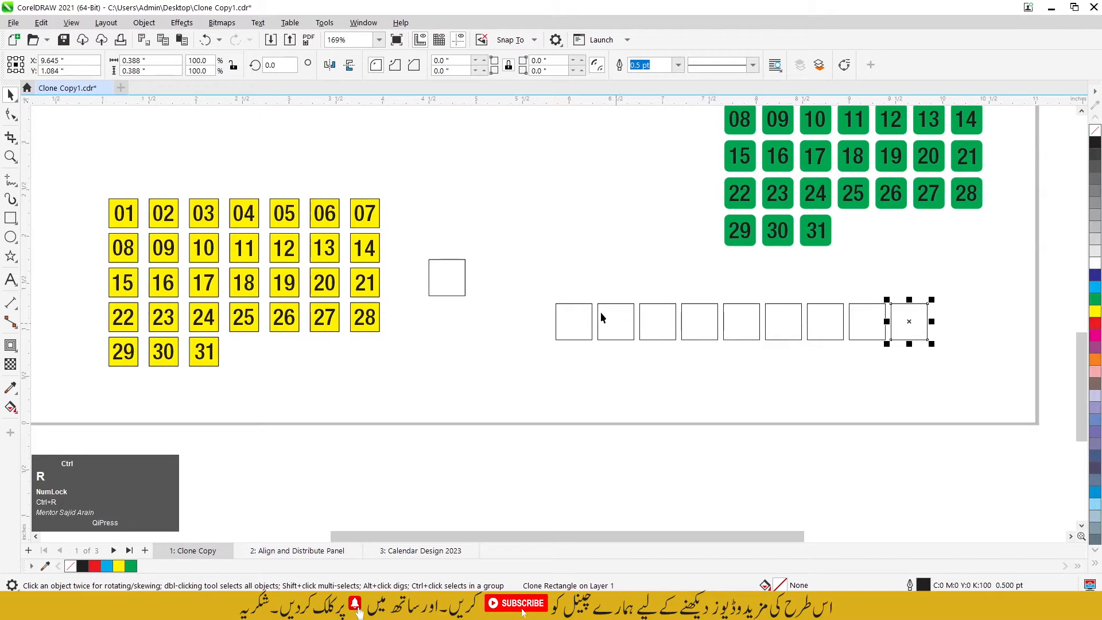
Step: Copy the whole row of nine cloned squares straight below itself and repeat it to make three rows
left_click_drag(551, 282, 981, 372)
scroll(850, 359, "down", 1)
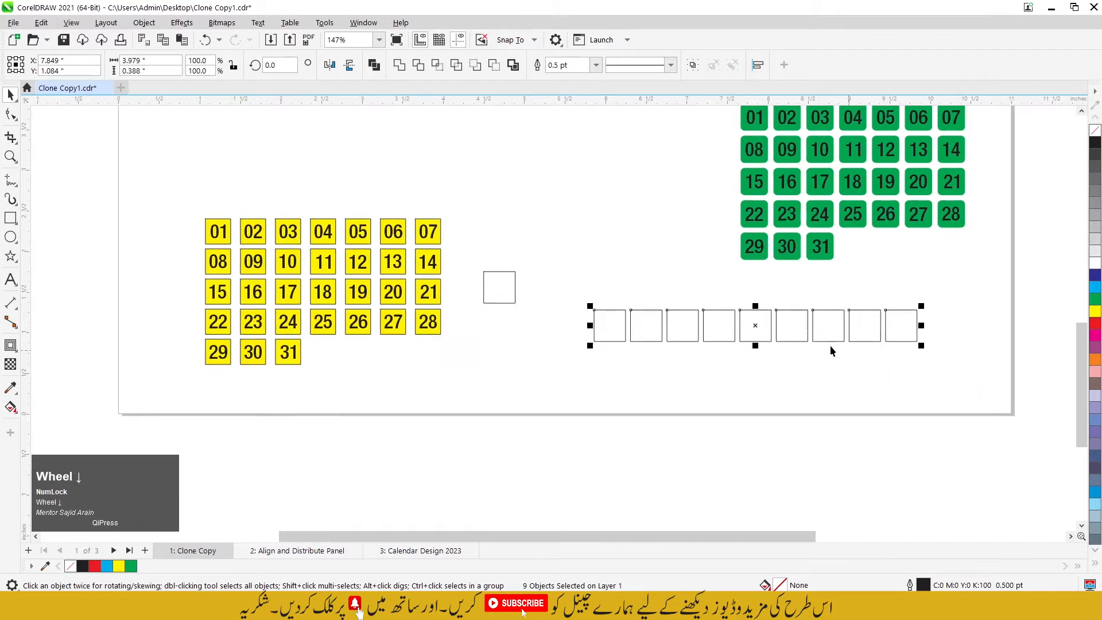
left_click_drag(755, 337, 756, 365)
right_click(758, 370)
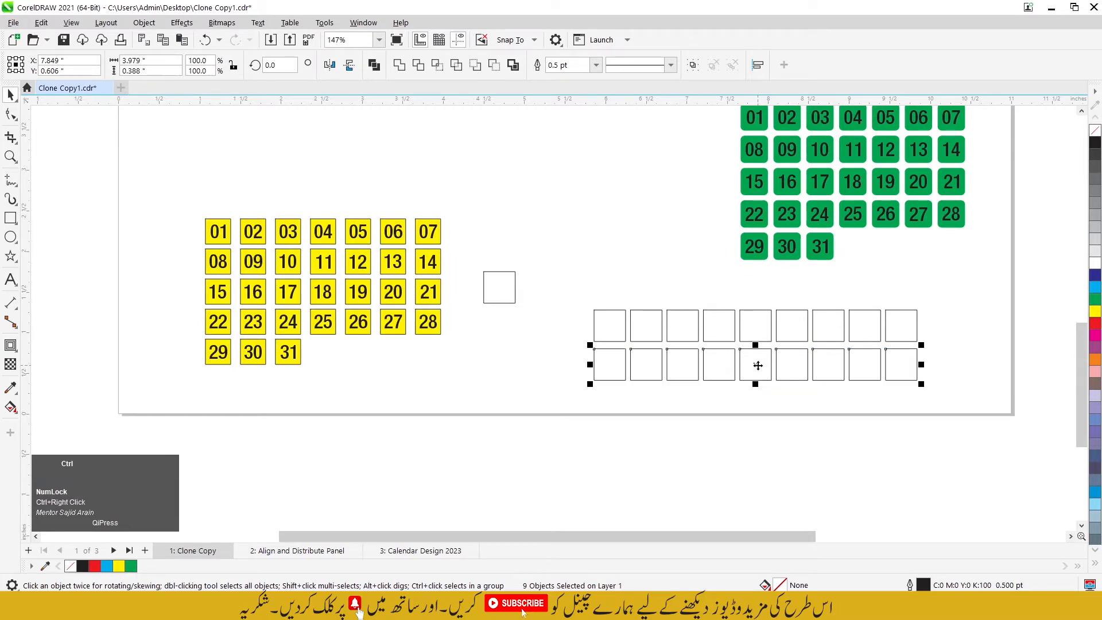
key("ctrl+r")
left_click(694, 308)
Step: Move the unfilled control square farther from the yellow grid, to about X 5.19, Y 1.72 inches
left_click(514, 281)
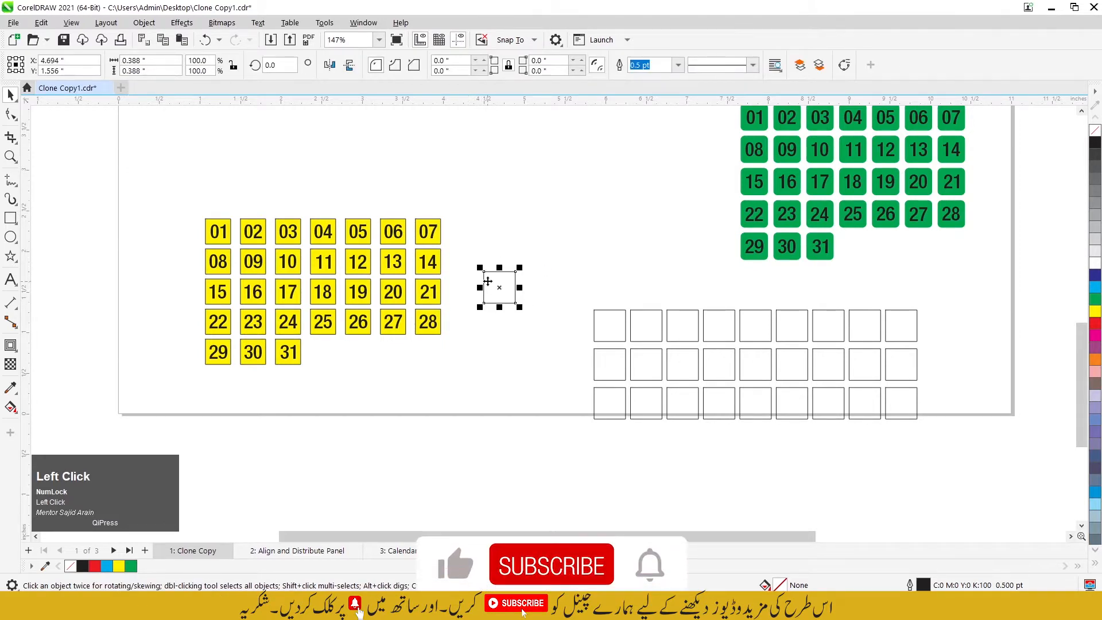
left_click_drag(499, 287, 509, 279)
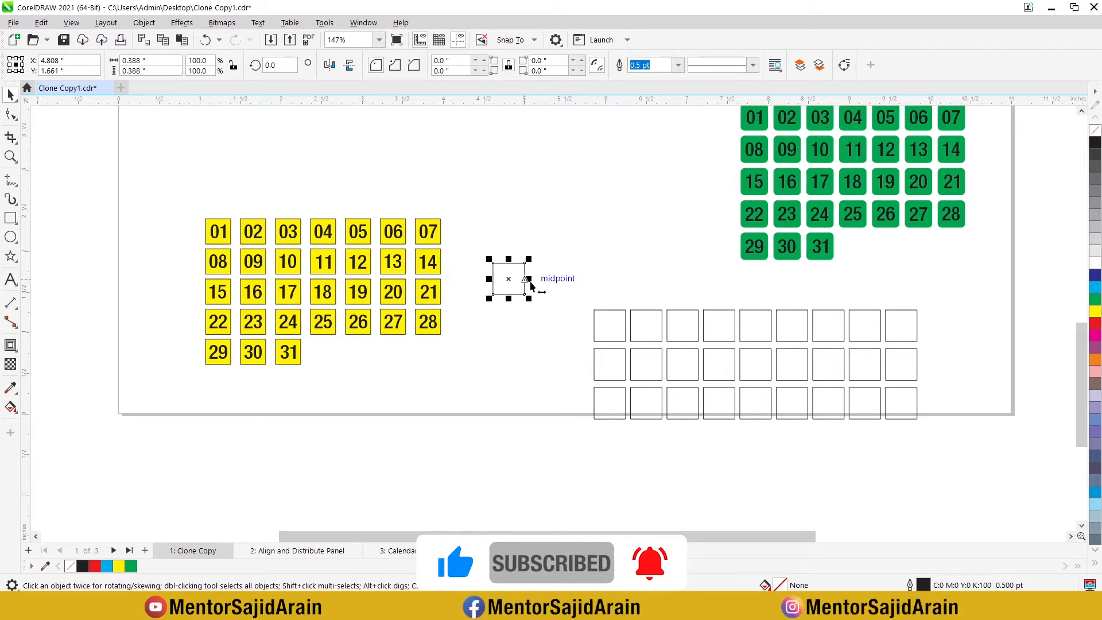
left_click_drag(516, 275, 550, 277)
scroll(544, 281, "up", 1)
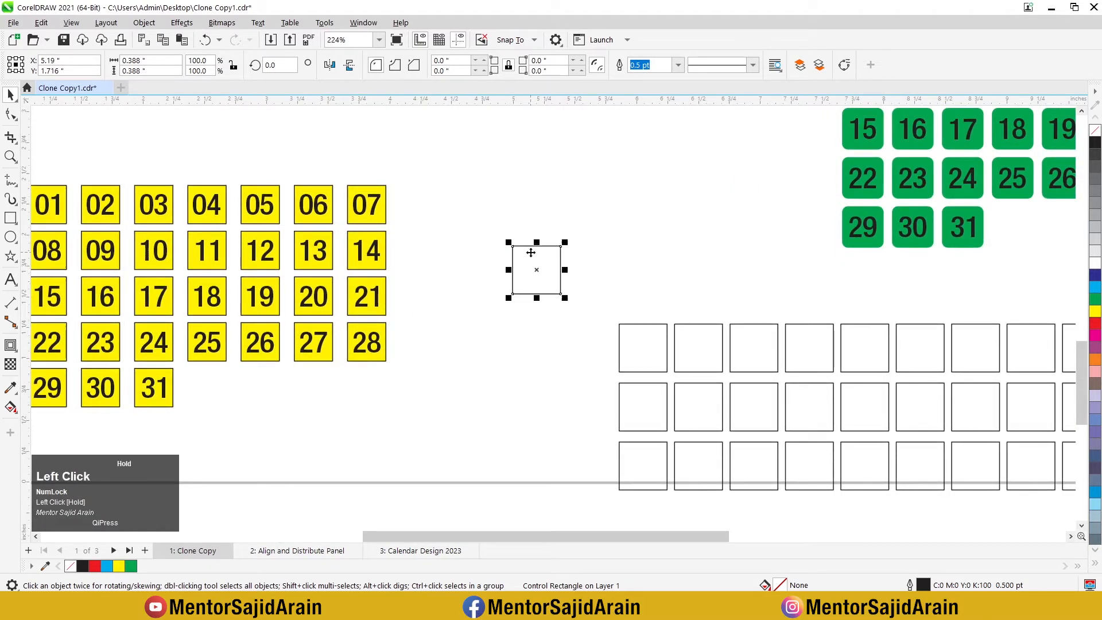
Step: Fill the unfilled control square beside the new clone grid with yellow
left_click(1096, 315)
scroll(719, 294, "down", 1)
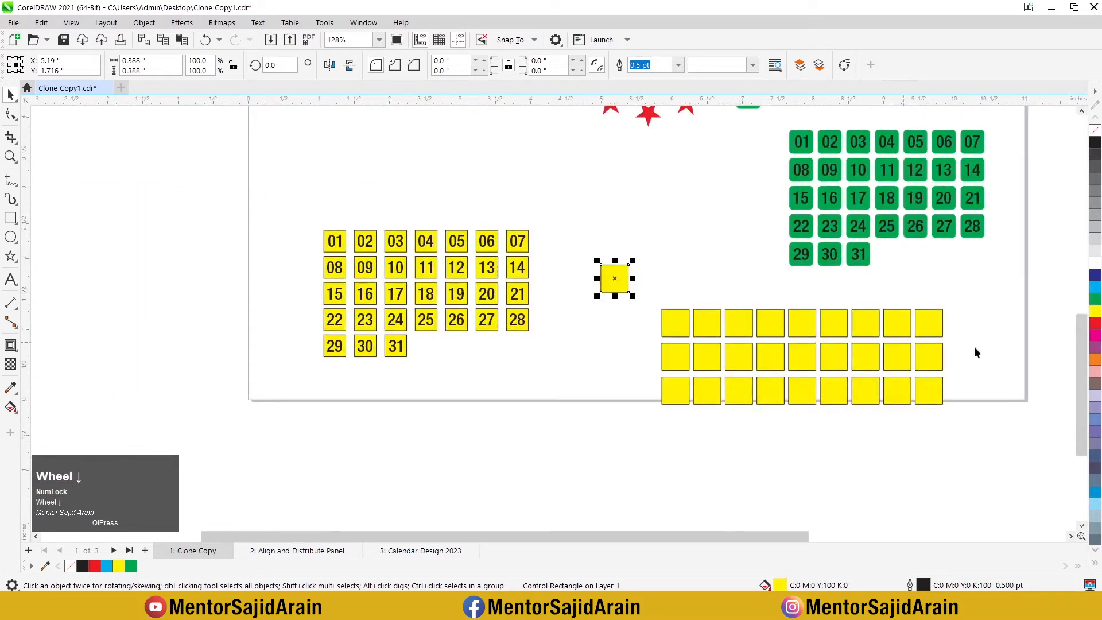
scroll(867, 339, "up", 1)
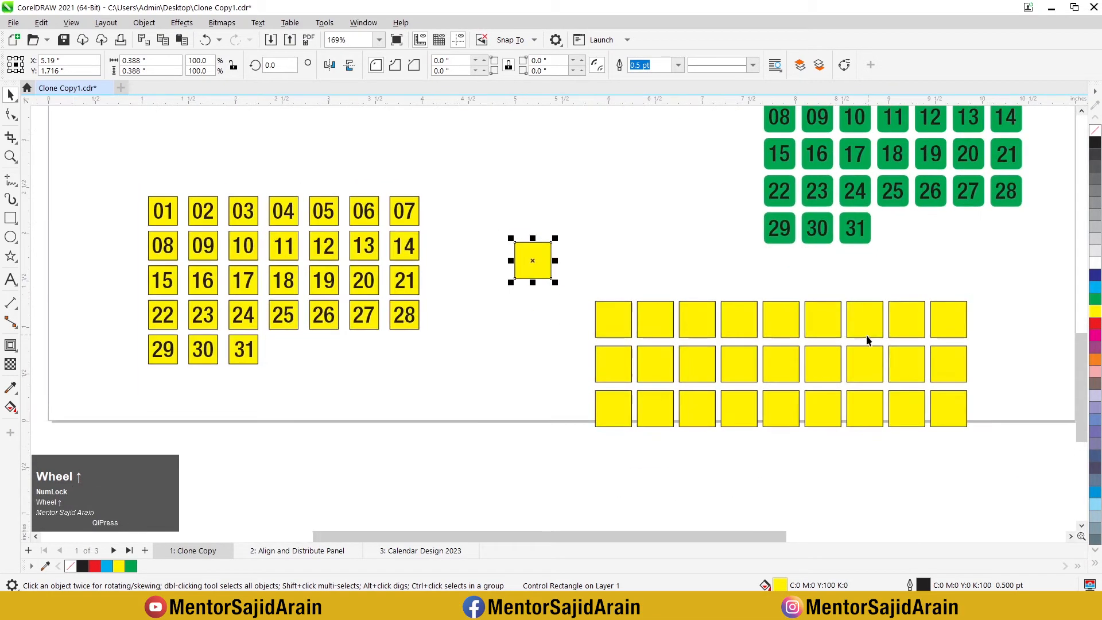
Step: Round all corners of the yellow control square to the full 0.194 inch radius so it forms a circle
left_click(8, 112)
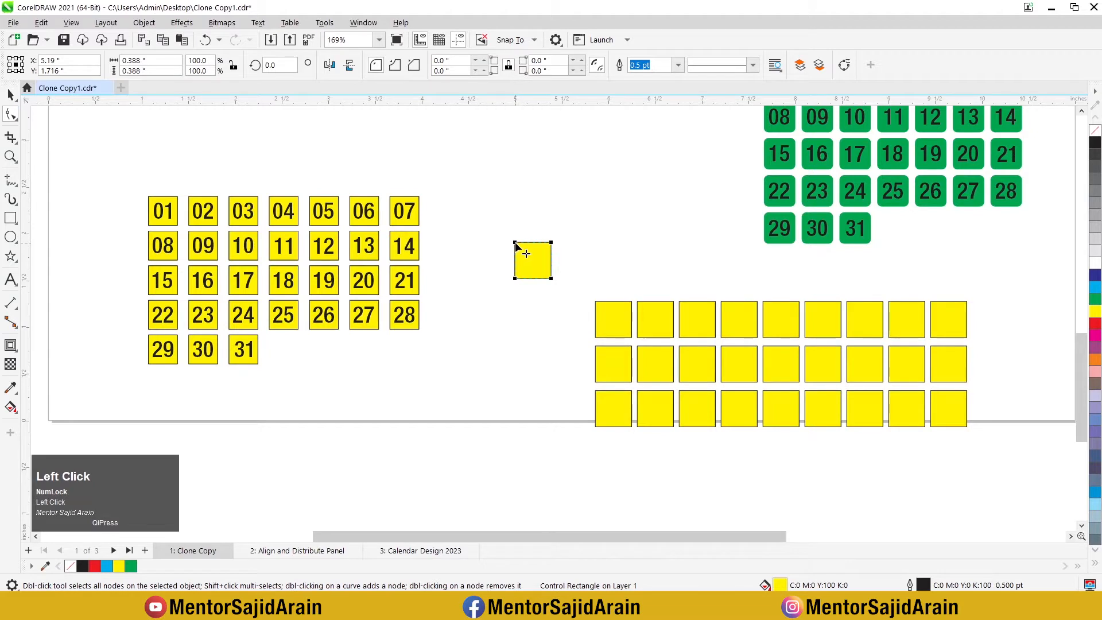
left_click_drag(516, 245, 516, 266)
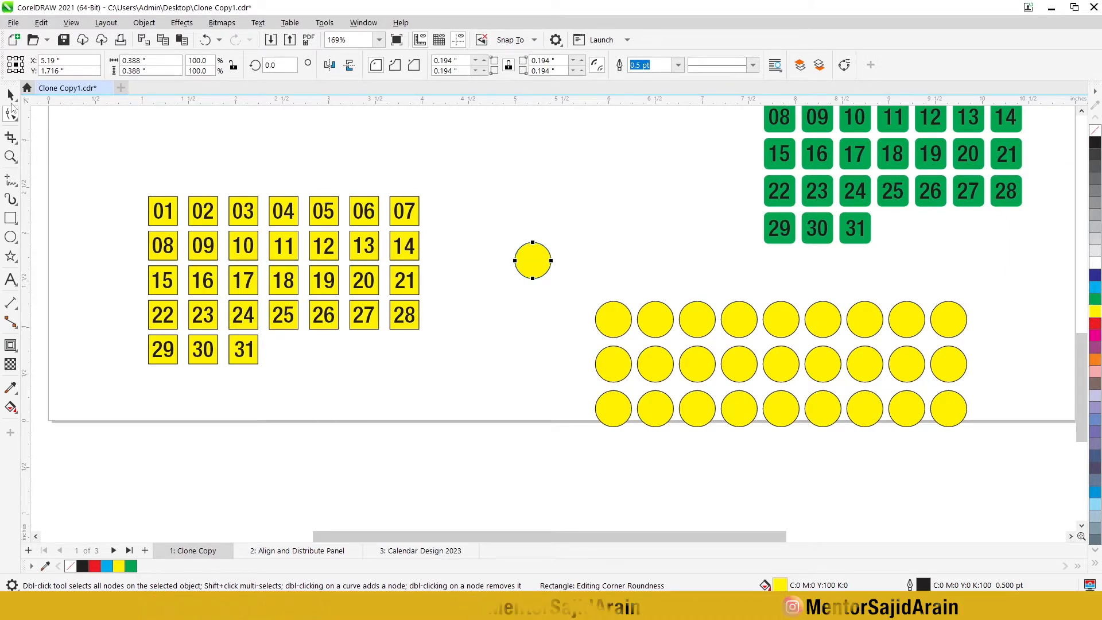
key("space")
scroll(549, 371, "down", 1)
left_click(595, 303)
scroll(559, 289, "up", 1)
Step: Delete the yellow control circle, and undo that deletion
left_click(529, 272)
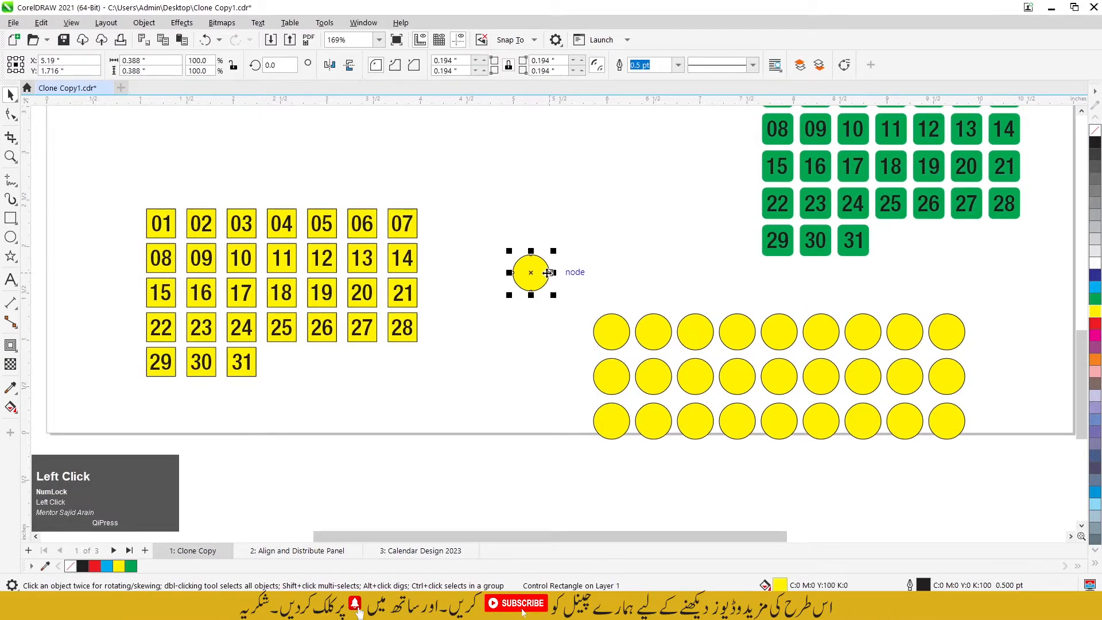
key("Delete")
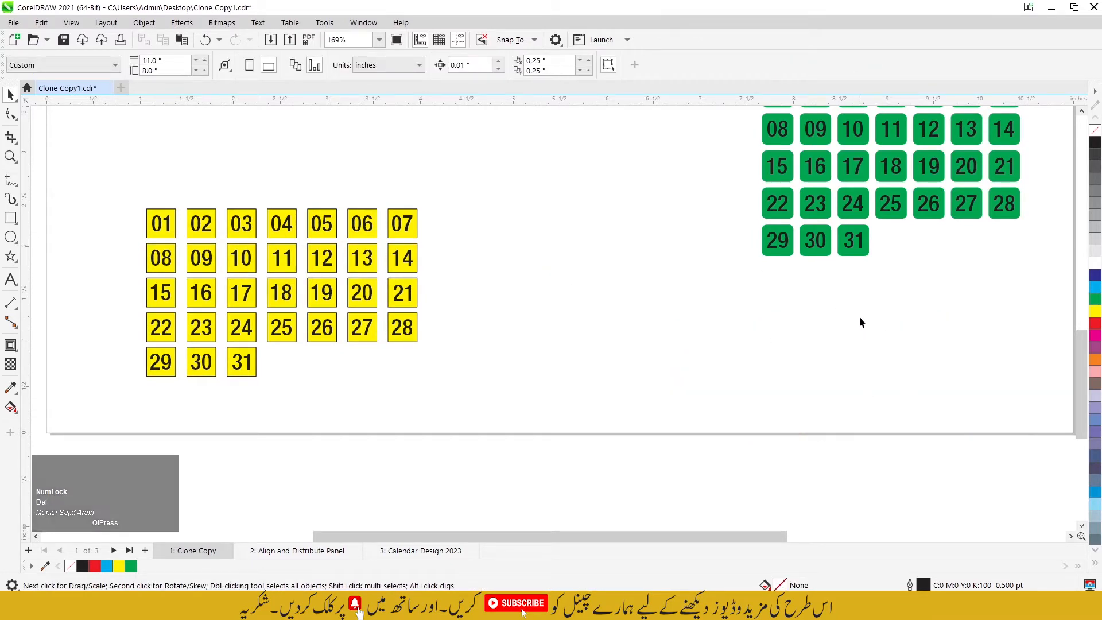
key("ctrl+z")
left_click(666, 282)
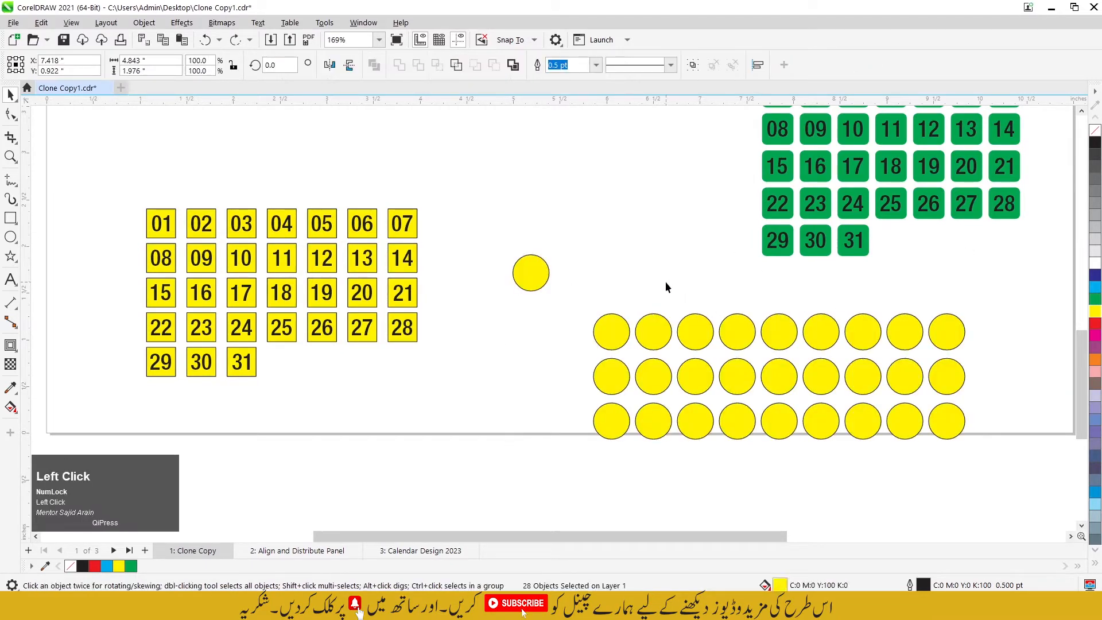
left_click(541, 270)
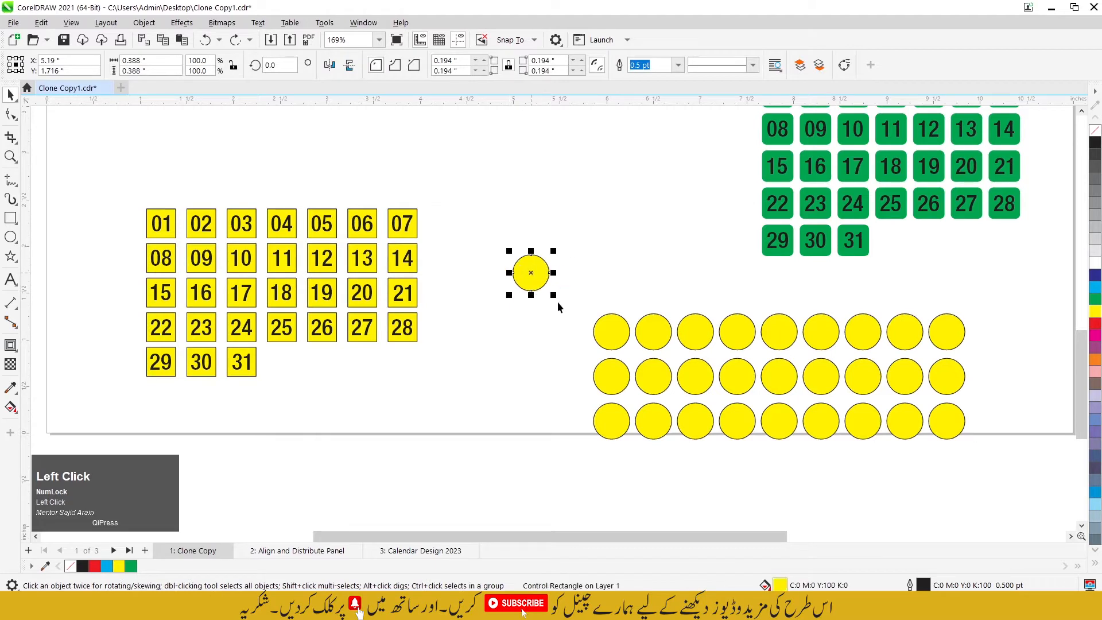
left_click_drag(577, 279, 842, 382)
left_click_drag(1016, 467, 1017, 467)
left_click(540, 281)
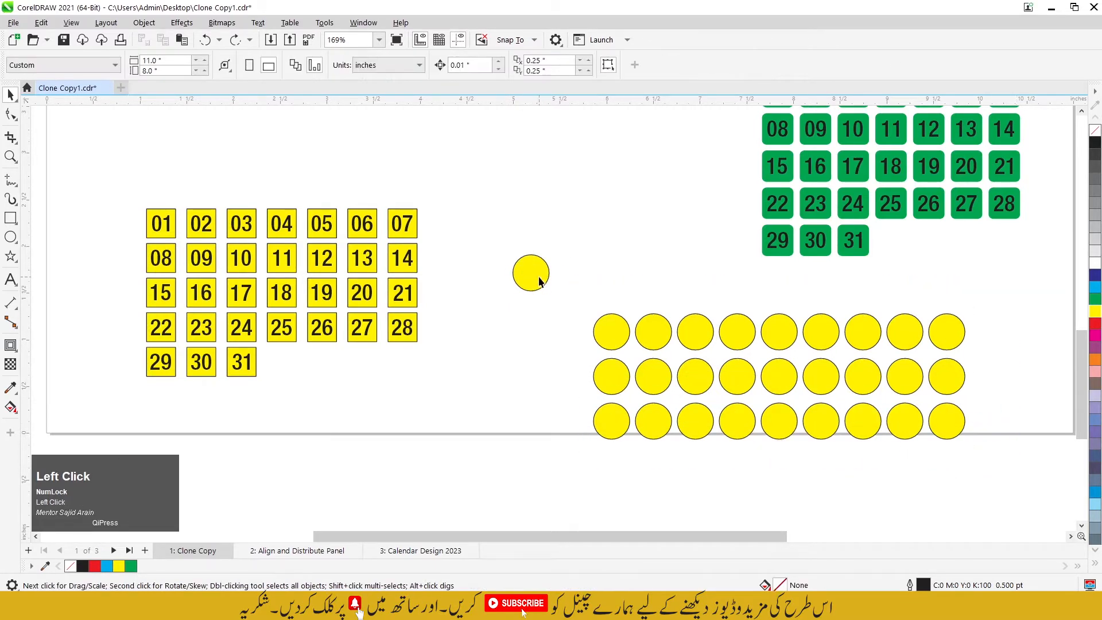
left_click(536, 273)
left_click(586, 288)
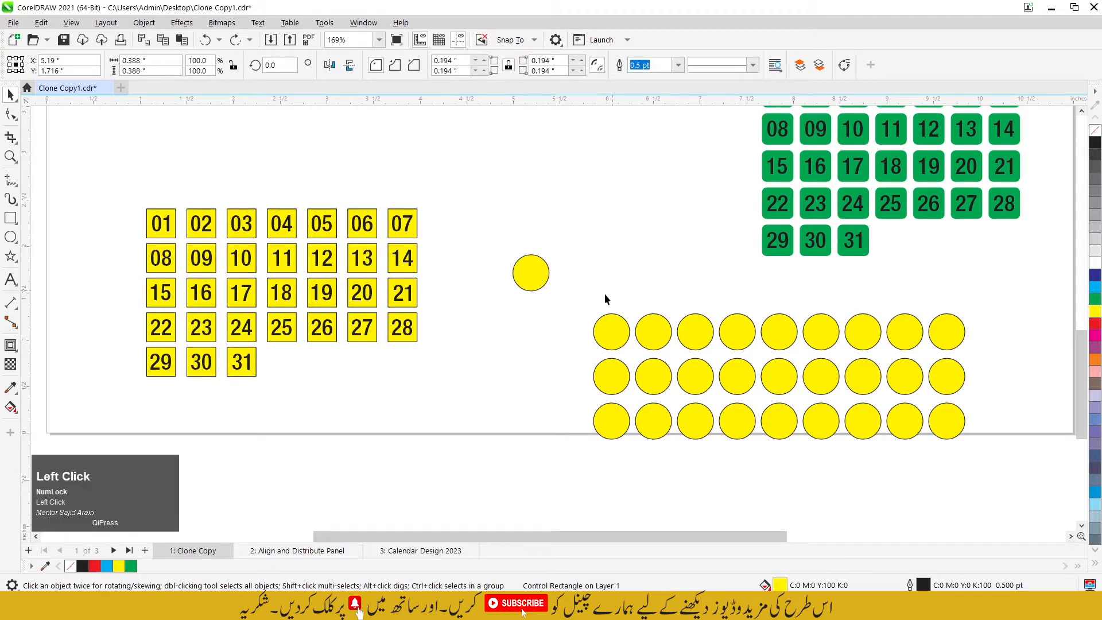
left_click_drag(586, 288, 987, 458)
left_click(539, 271)
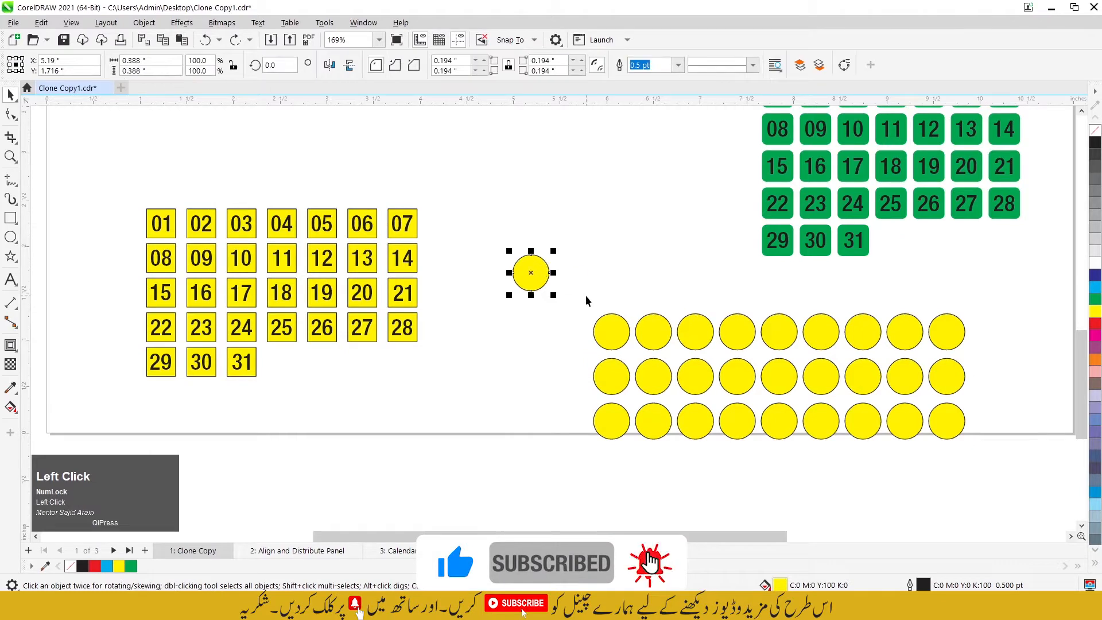
Step: Cut all the cloned yellow circles without the control circle and paste them back in the same place
left_click_drag(572, 280, 1011, 483)
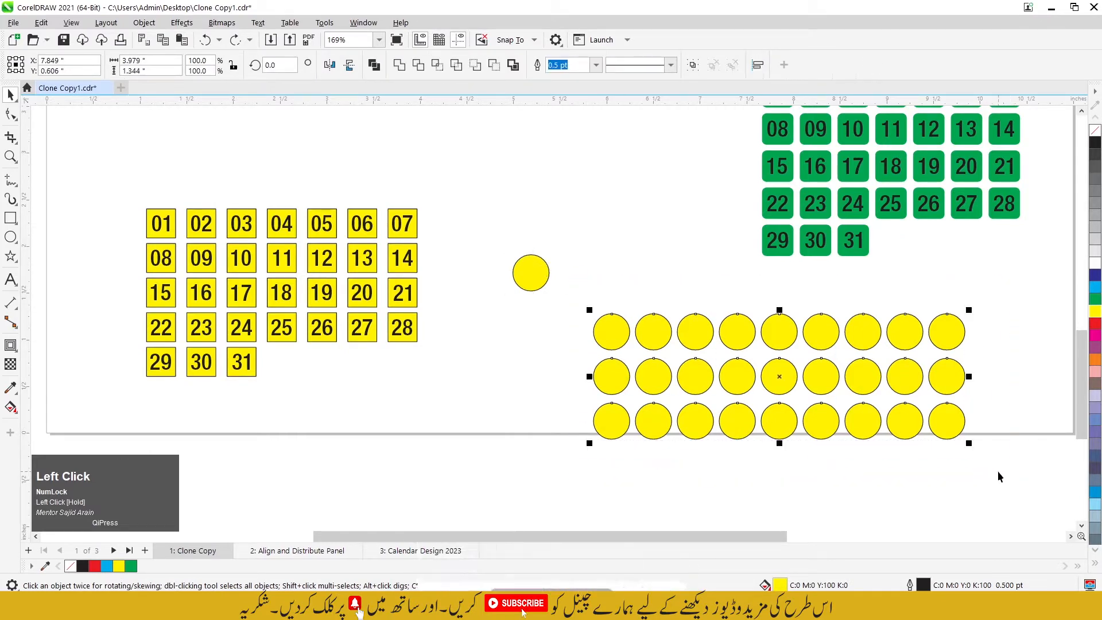
key("ctrl+x")
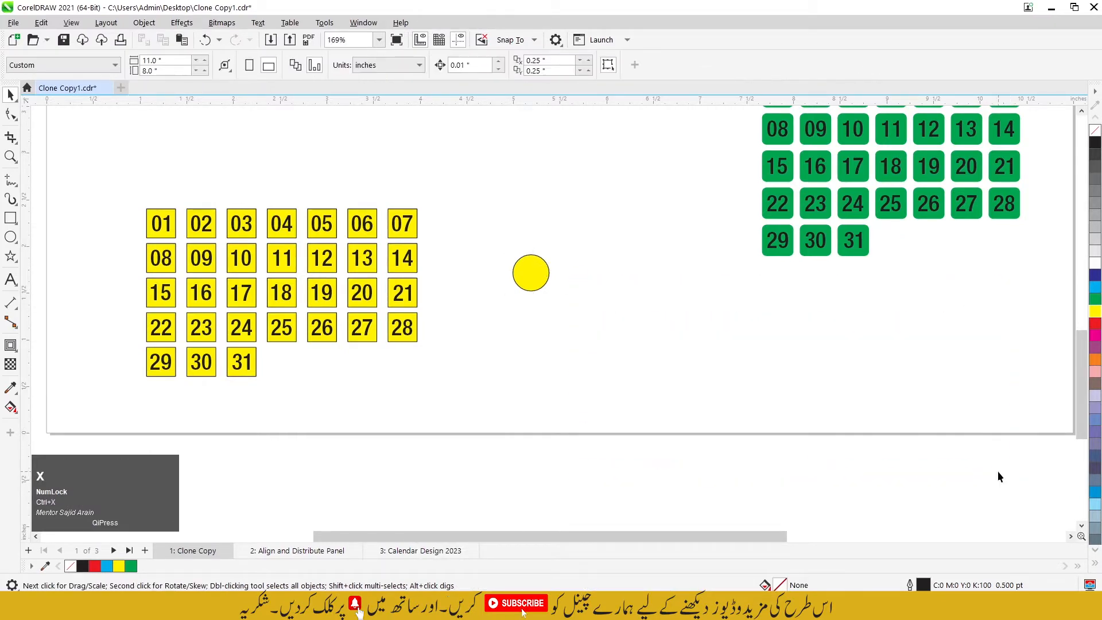
key("ctrl+v")
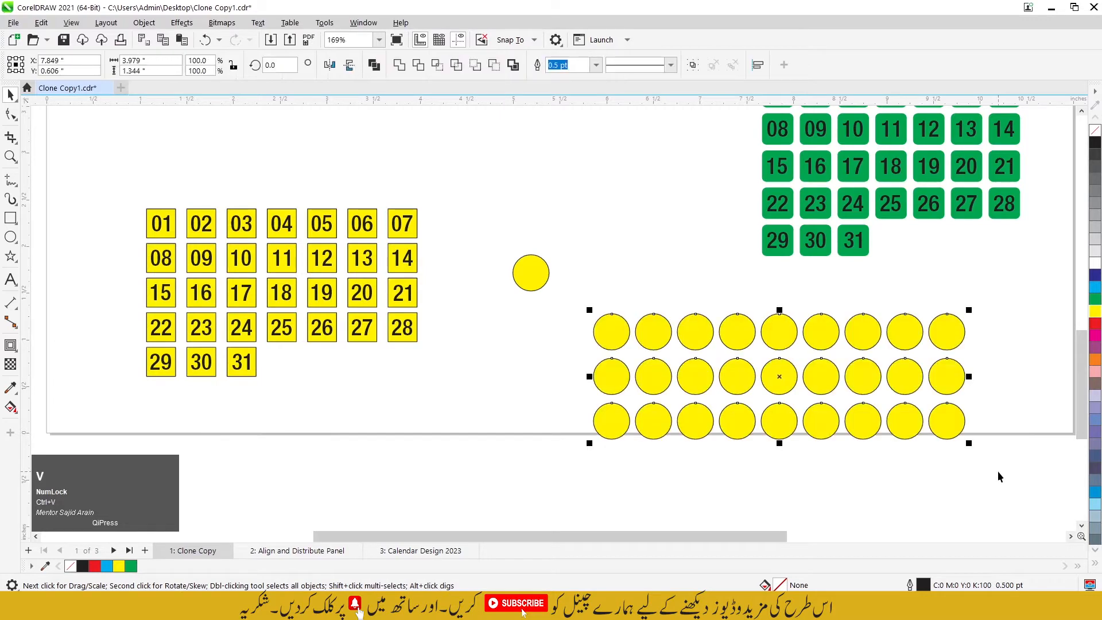
left_click(983, 442)
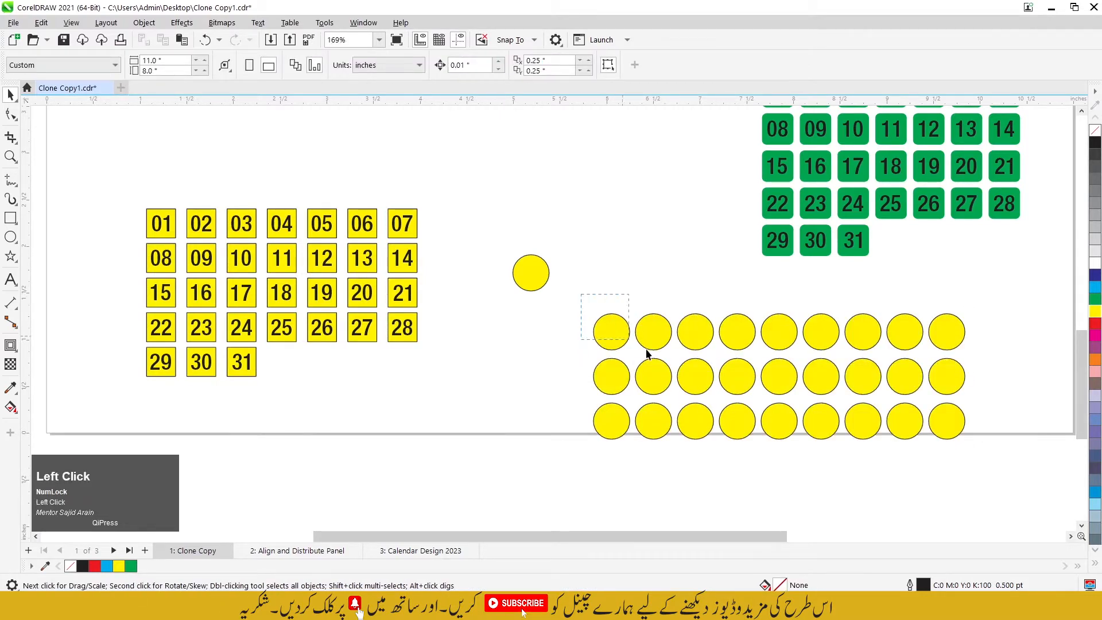
left_click_drag(1048, 457, 1035, 476)
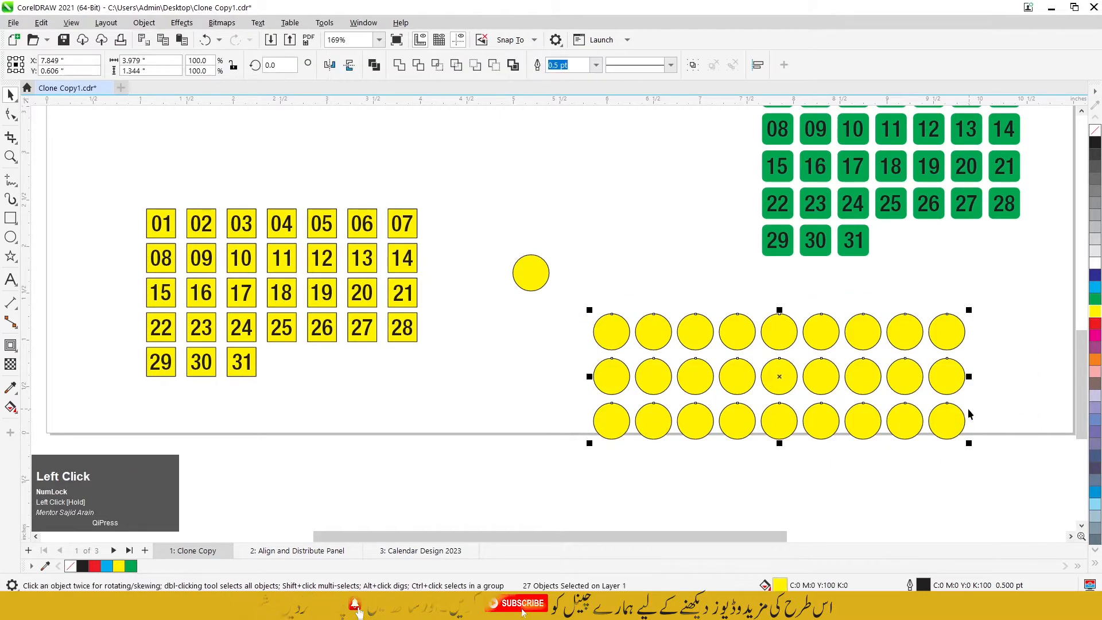
Step: Delete the single yellow circle that served as the control object, leaving out the pasted grid of circles
left_click(529, 275)
left_click_drag(499, 231, 559, 302)
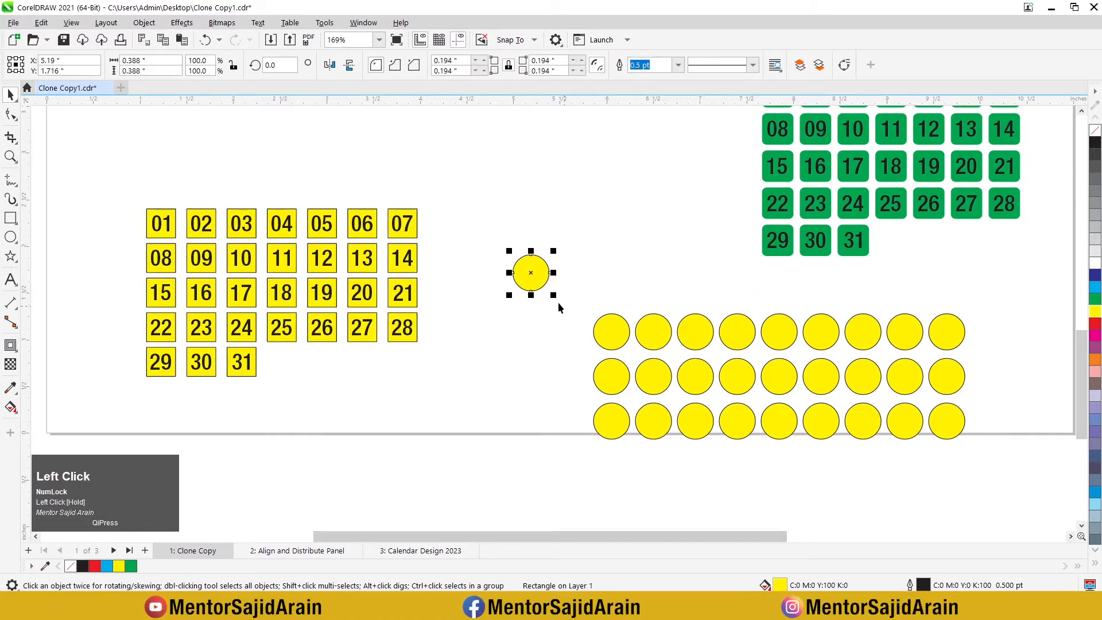
left_click(568, 273)
left_click(541, 273)
key("Delete")
Step: Go to the Align and Distribute Panel page of the document
scroll(541, 271, "down", 3)
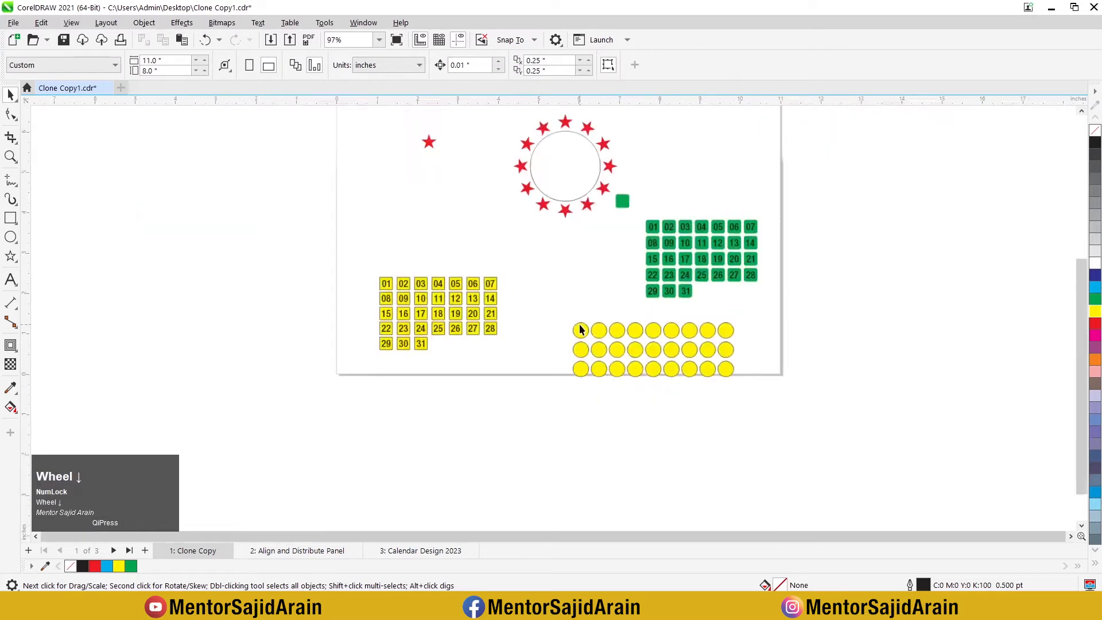
scroll(580, 330, "down", 1)
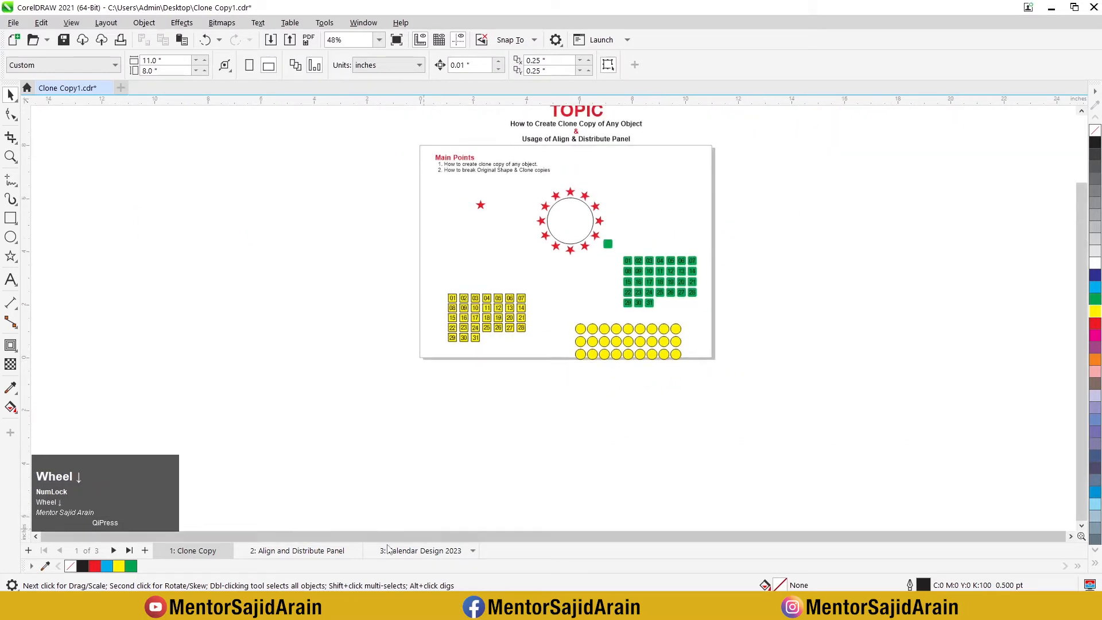
scroll(253, 568, "up", 1)
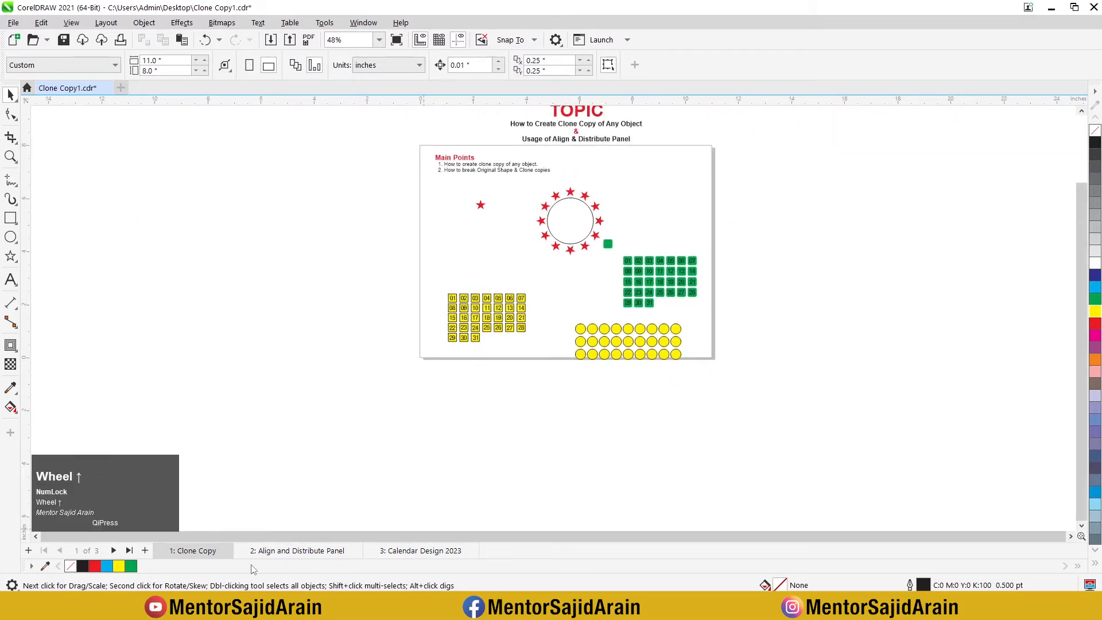
left_click(298, 551)
scroll(432, 332, "down", 3)
scroll(514, 314, "up", 1)
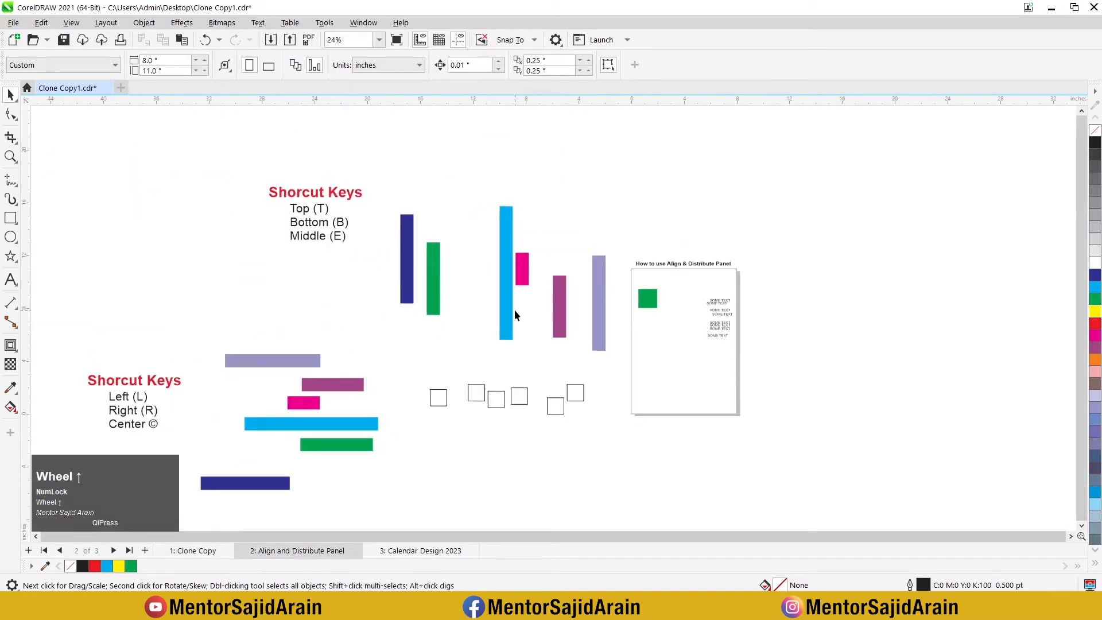
scroll(557, 287, "up", 2)
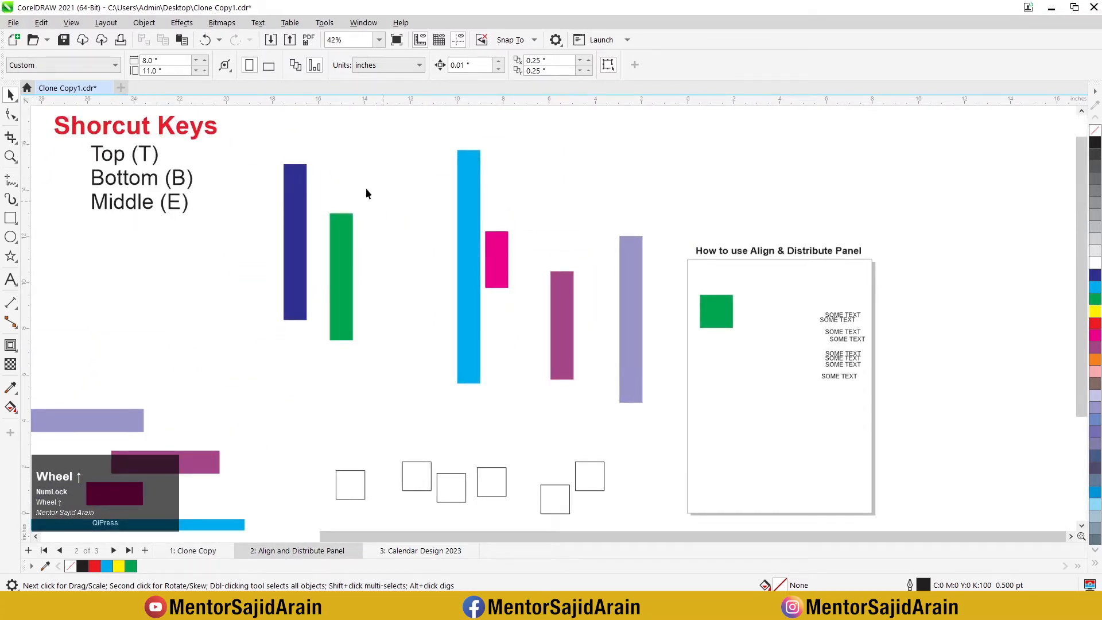
Step: Select the six vertical coloured bars and show the Align and Distribute docker
left_click_drag(258, 119, 667, 420)
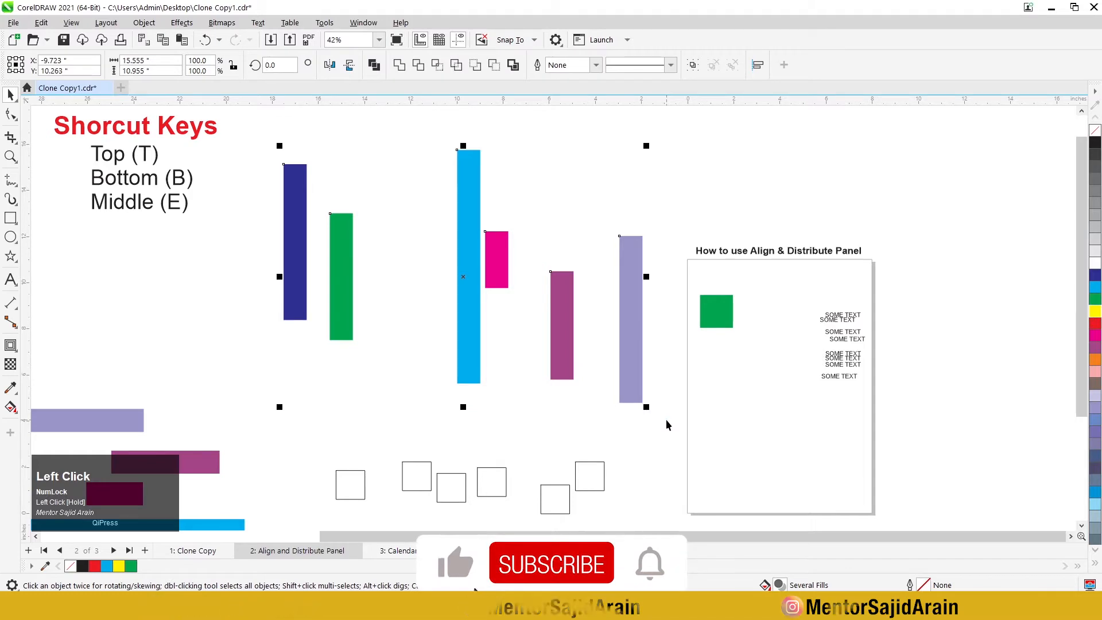
scroll(423, 351, "down", 2)
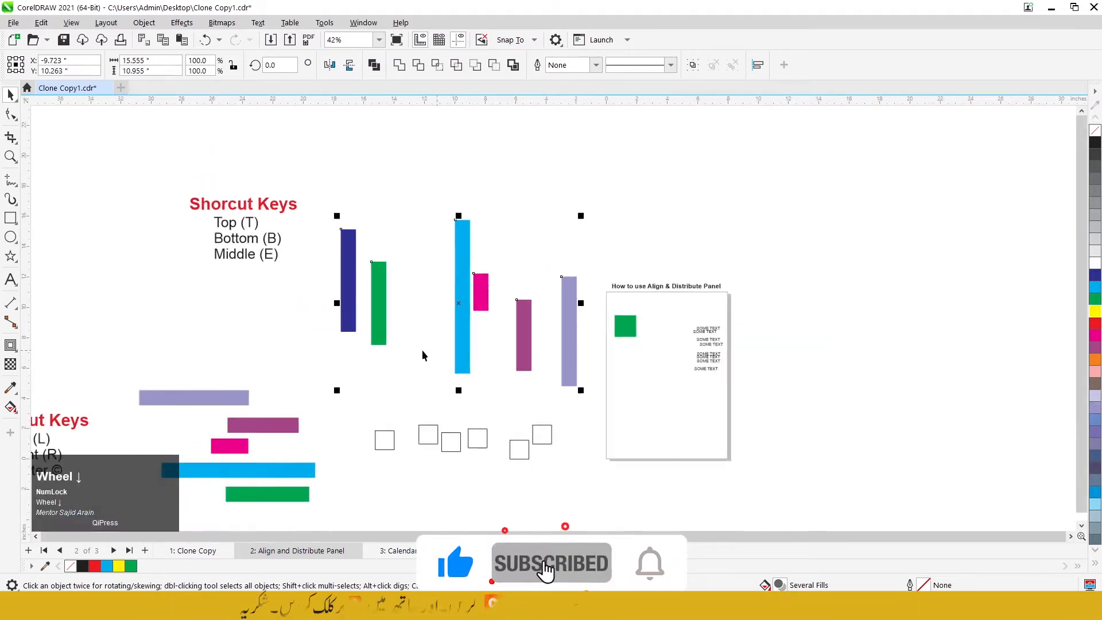
scroll(422, 350, "down", 1)
scroll(677, 343, "up", 2)
left_click(369, 24)
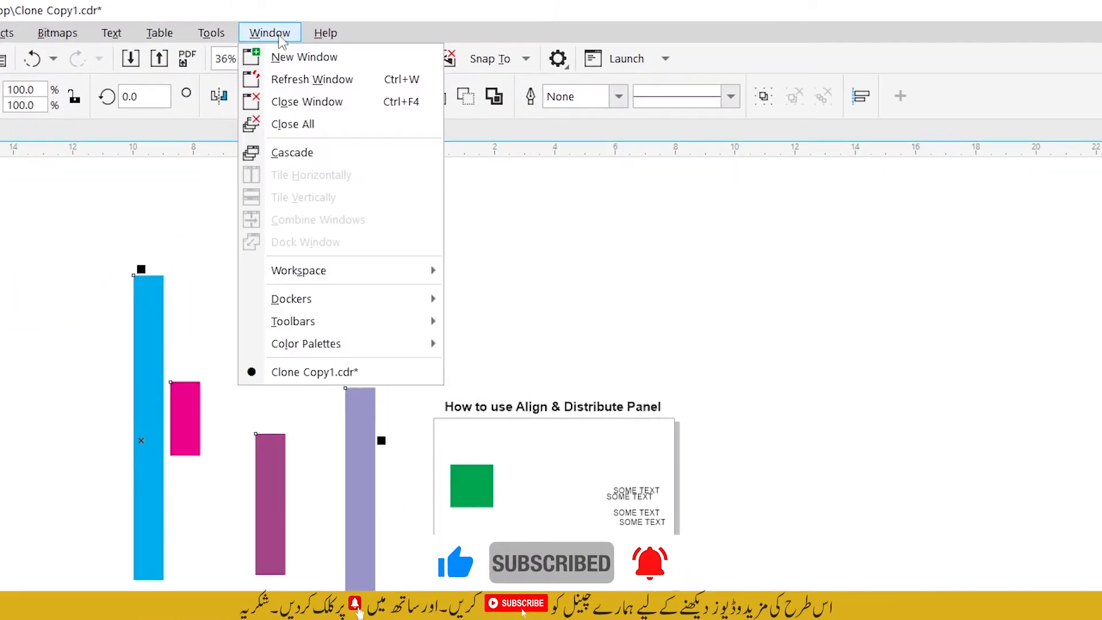
mouse_move(316, 299)
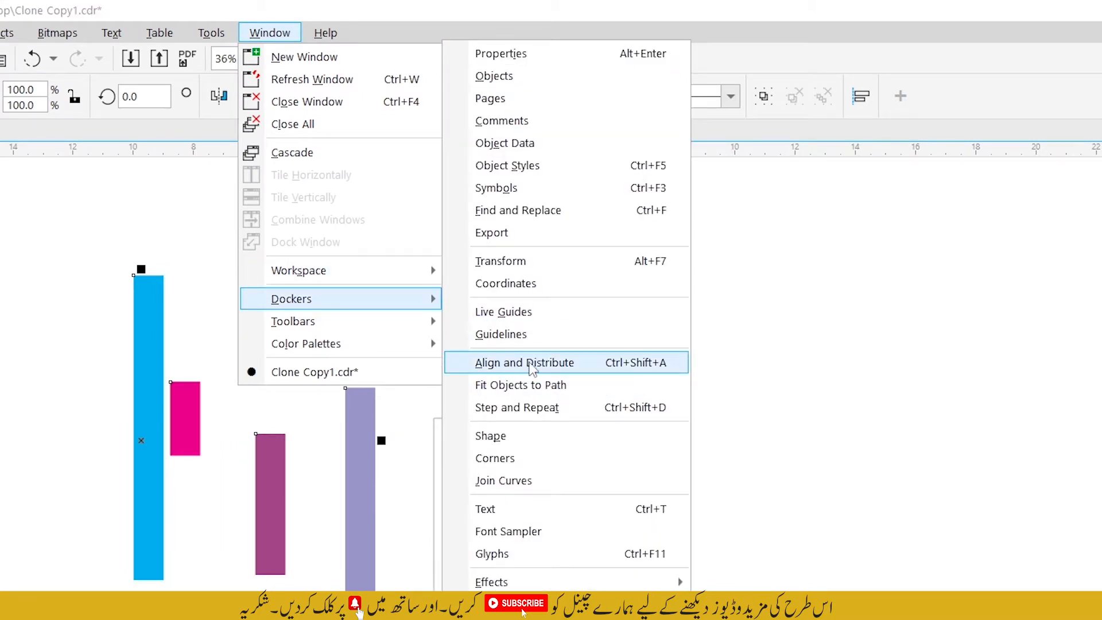
left_click(592, 370)
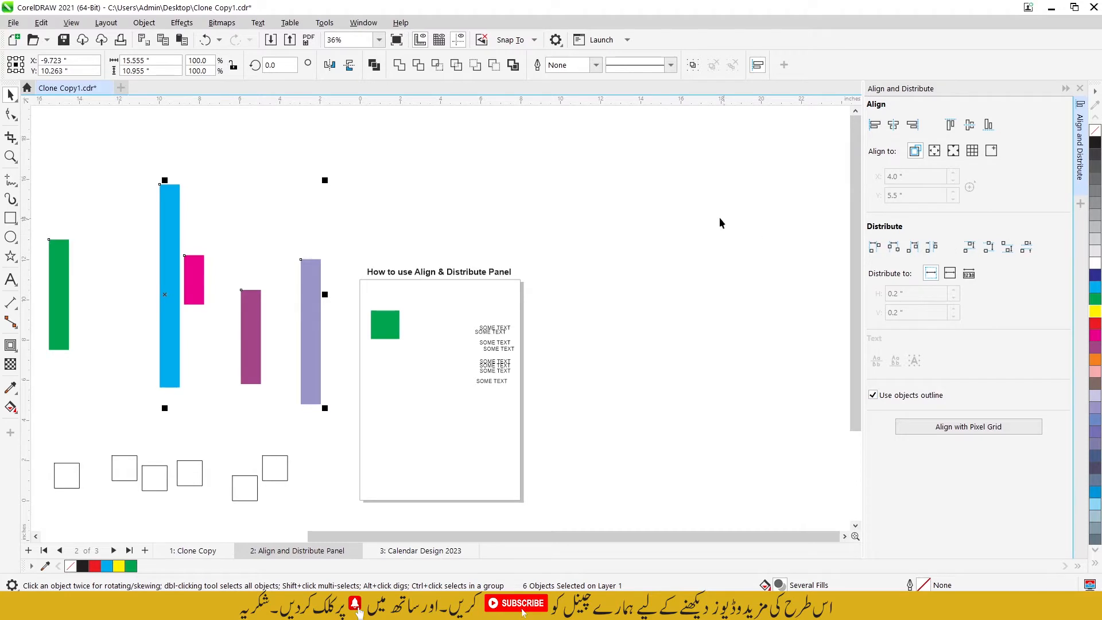
Step: Reselect the six vertical coloured bars and align their top edges
scroll(721, 222, "down", 4)
scroll(390, 202, "up", 2)
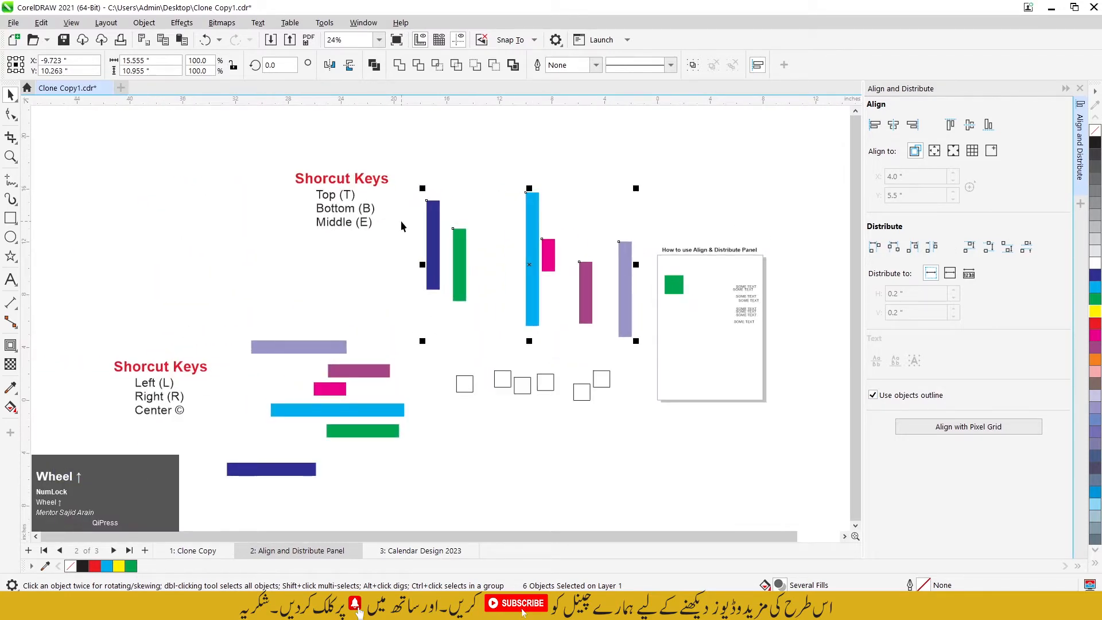
scroll(401, 220, "up", 1)
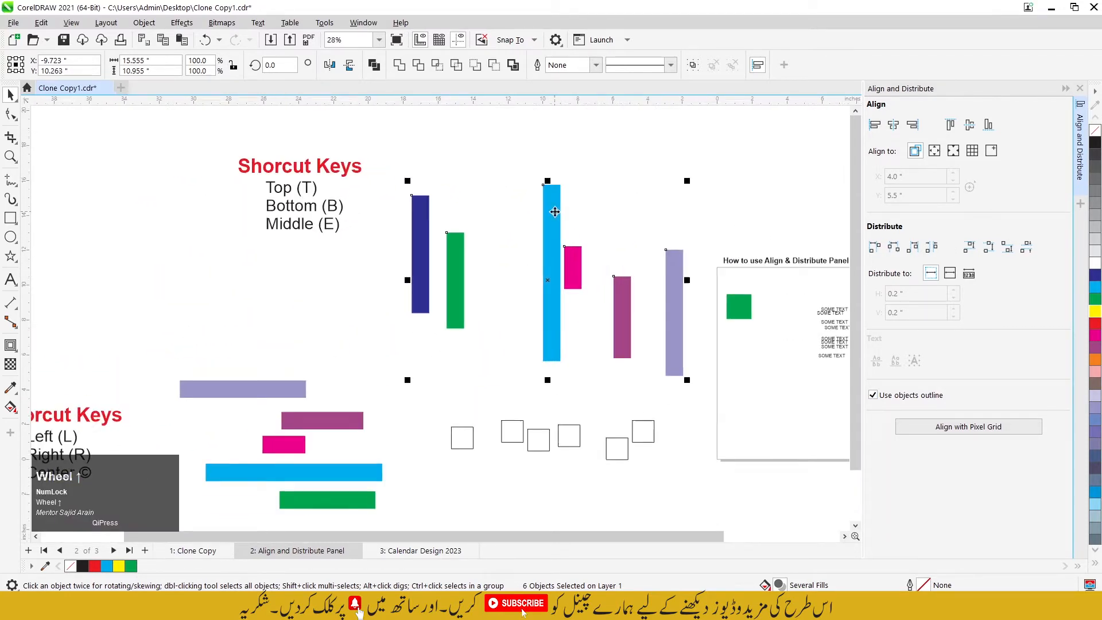
left_click(408, 148)
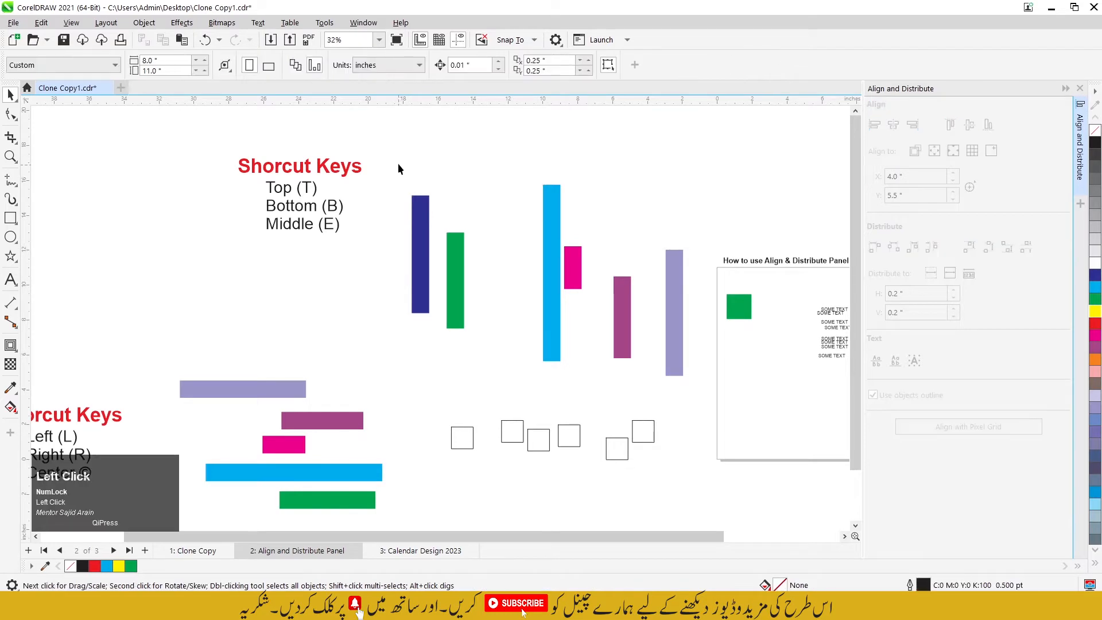
left_click_drag(391, 144, 694, 389)
scroll(694, 389, "up", 1)
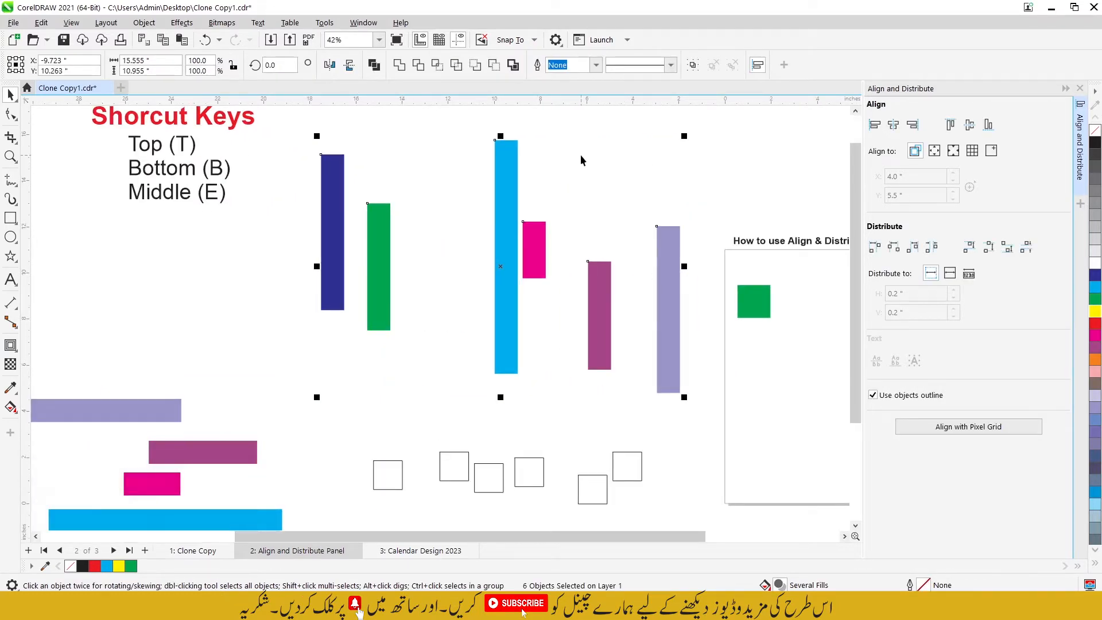
scroll(618, 285, "down", 1)
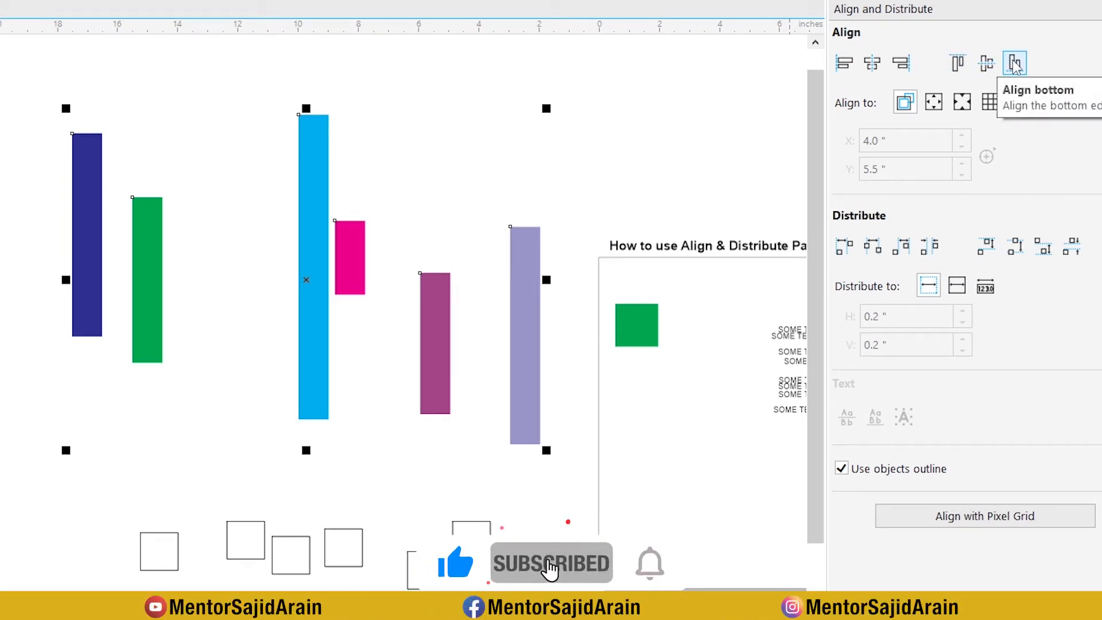
left_click(965, 66)
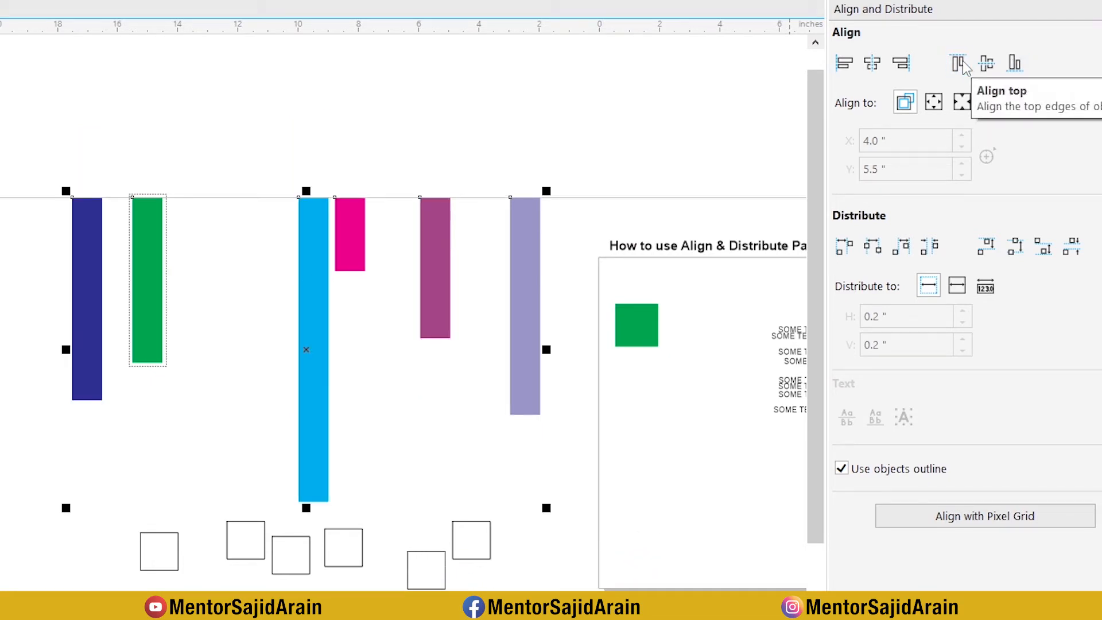
Step: Align the six vertical bars by their bottom edges, and align their centers vertically
left_click(1013, 61)
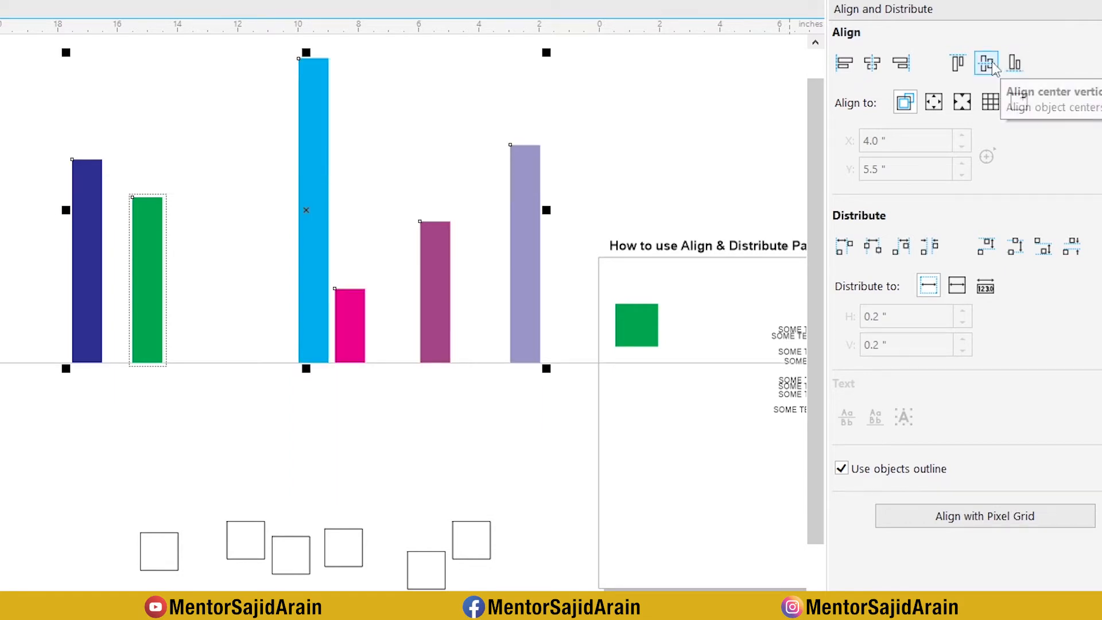
left_click(992, 61)
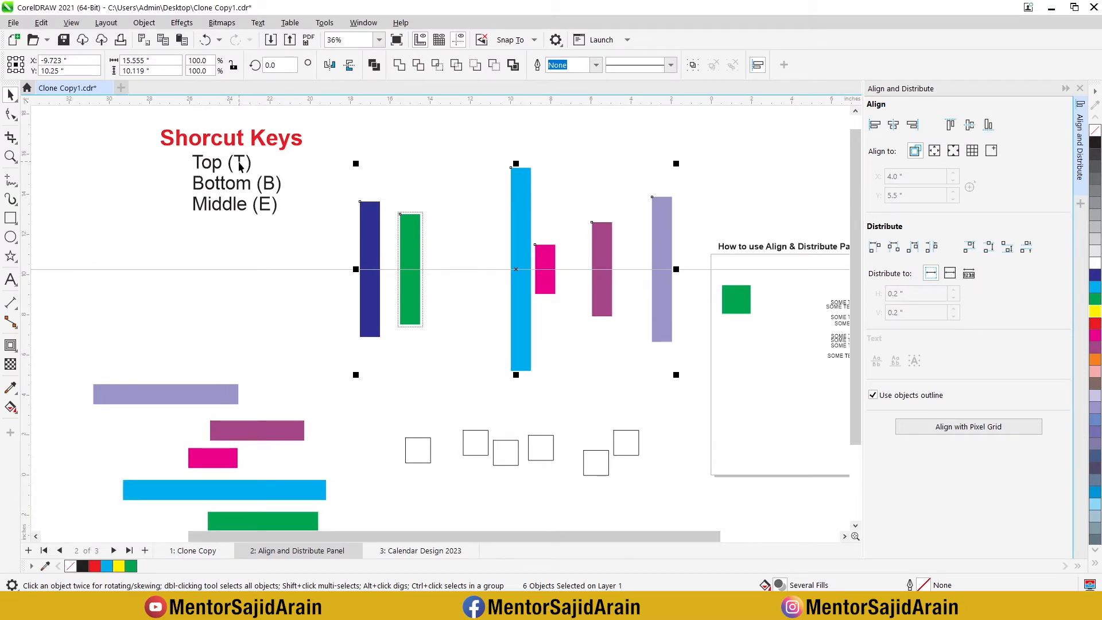
Step: Repeat the top, bottom and vertical center alignments in turn on the six vertical coloured bars
key("t")
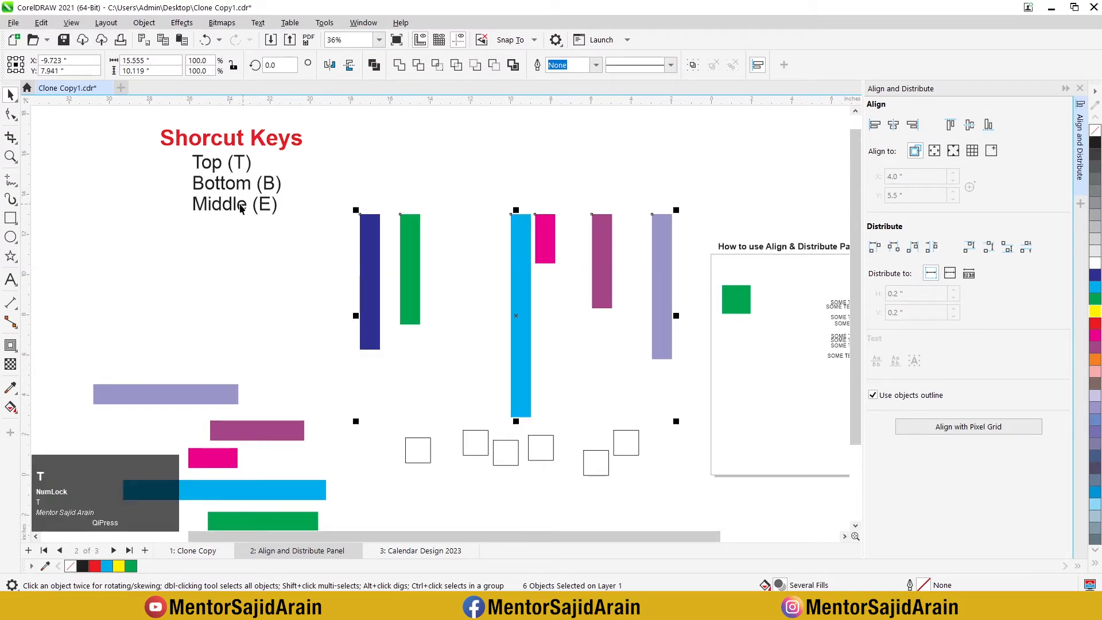
key("b")
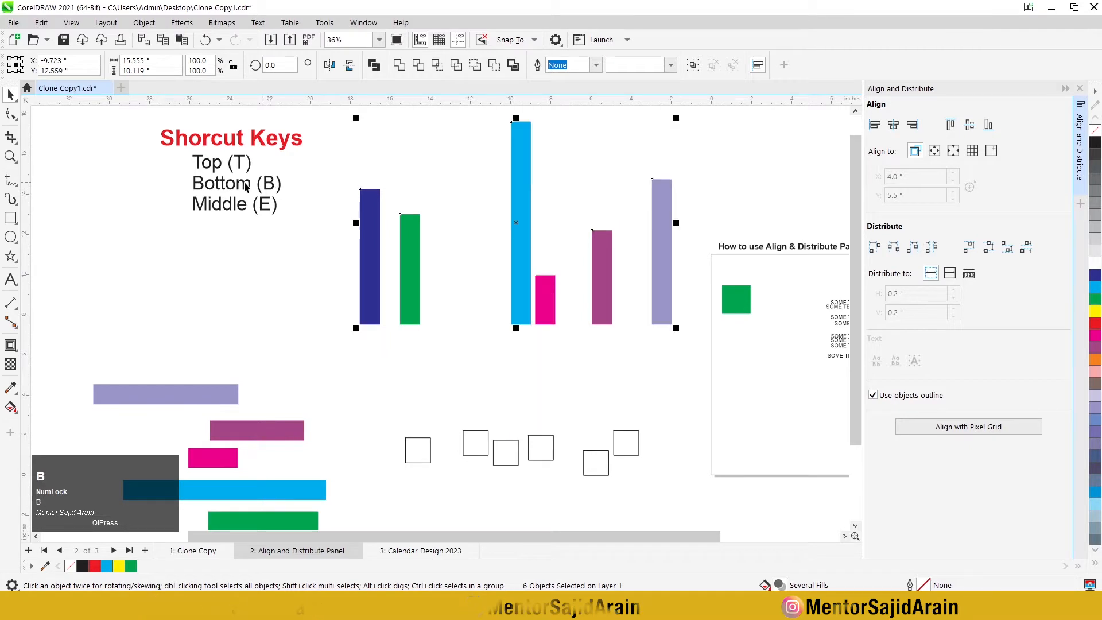
key("e")
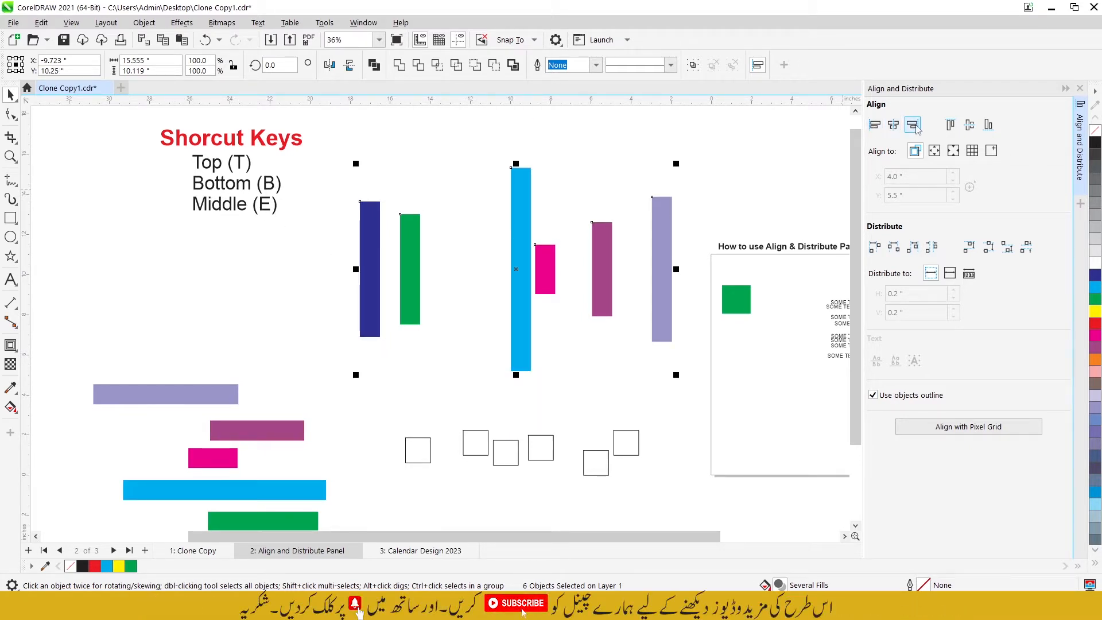
Step: Select the six horizontal coloured bars and align their left edges
scroll(386, 163, "down", 3)
scroll(256, 302, "up", 2)
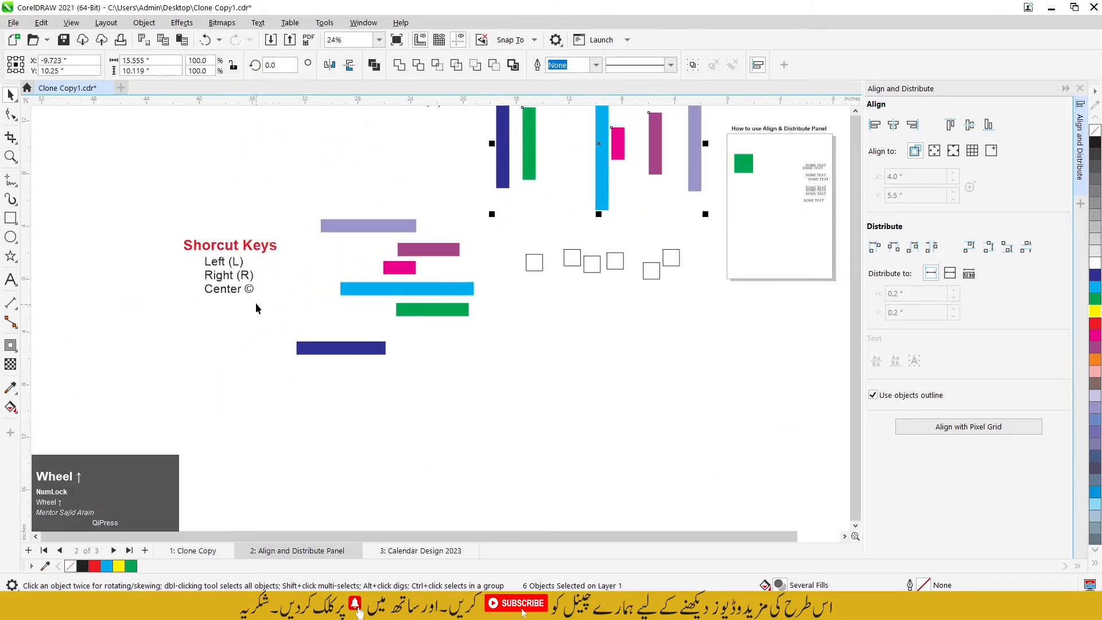
left_click_drag(276, 188, 497, 375)
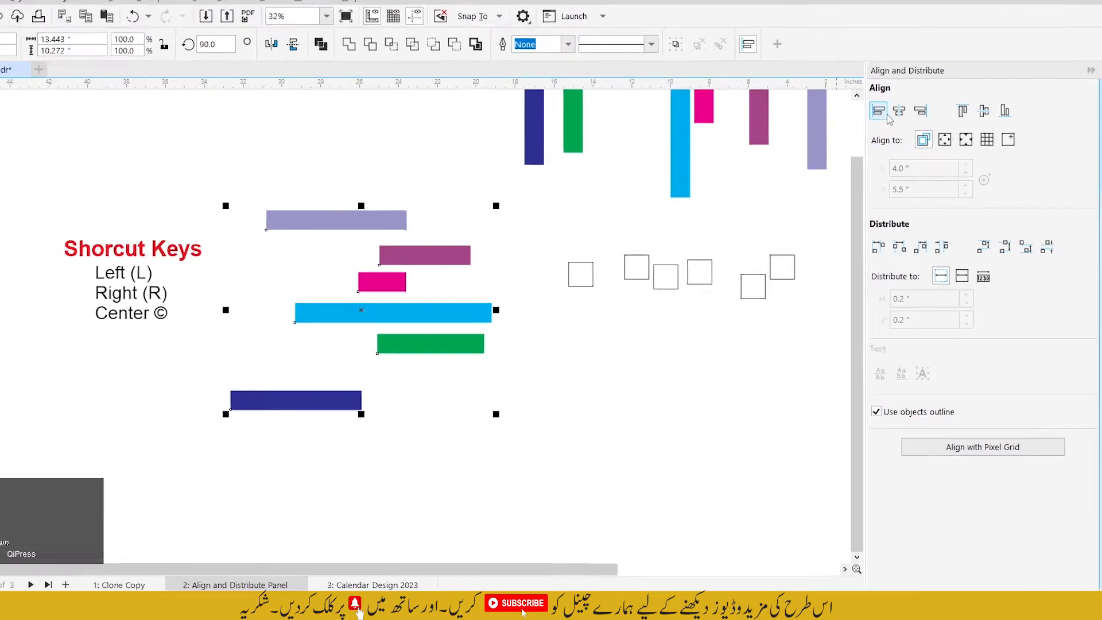
left_click(892, 64)
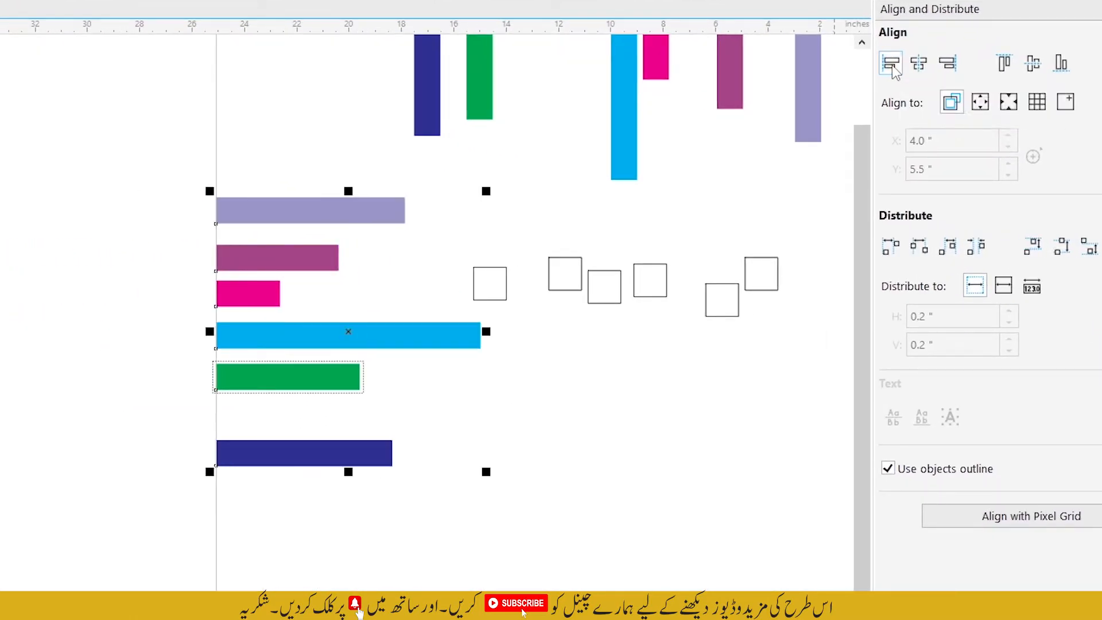
Step: Align the six horizontal bars by their right edges, and align their centers horizontally
left_click(953, 65)
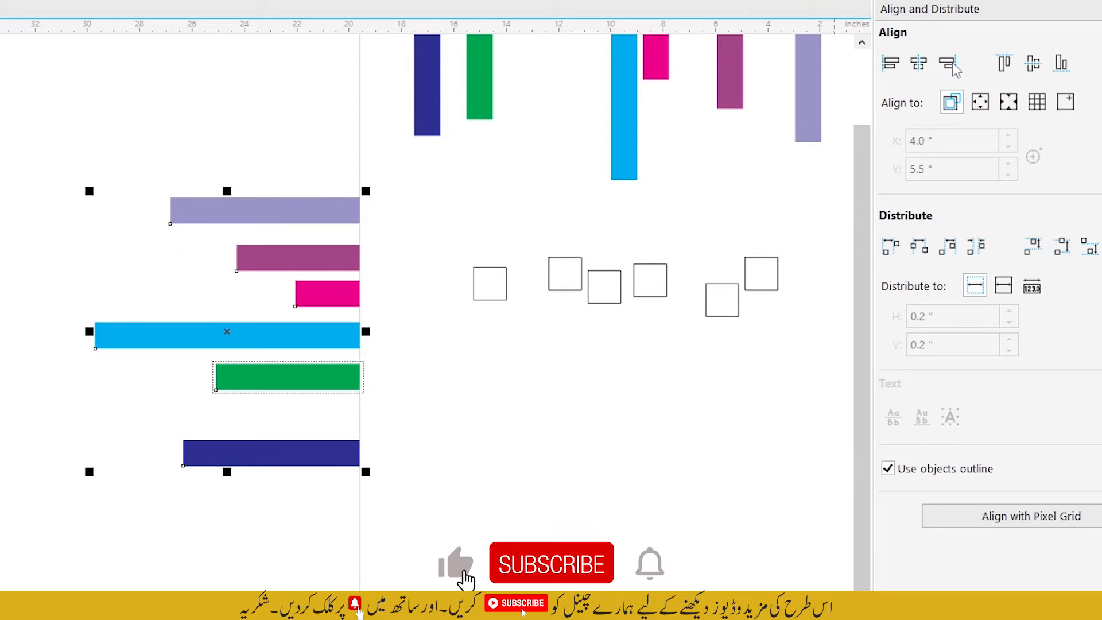
left_click(919, 64)
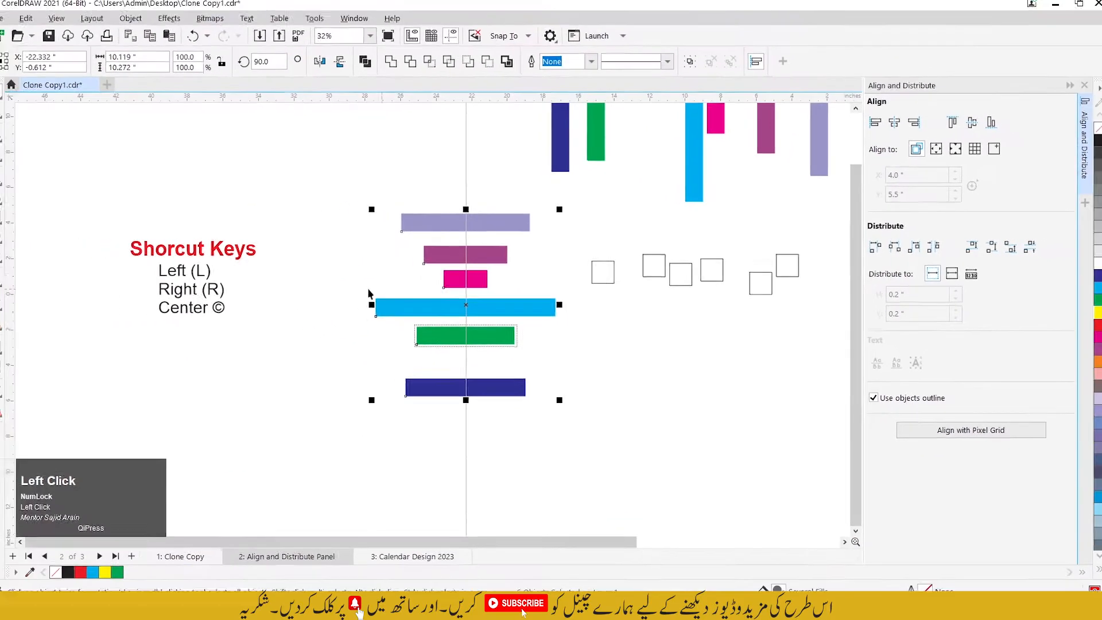
Step: Repeat the left, right and horizontal center alignments in turn on the six horizontal bars
scroll(179, 288, "up", 1)
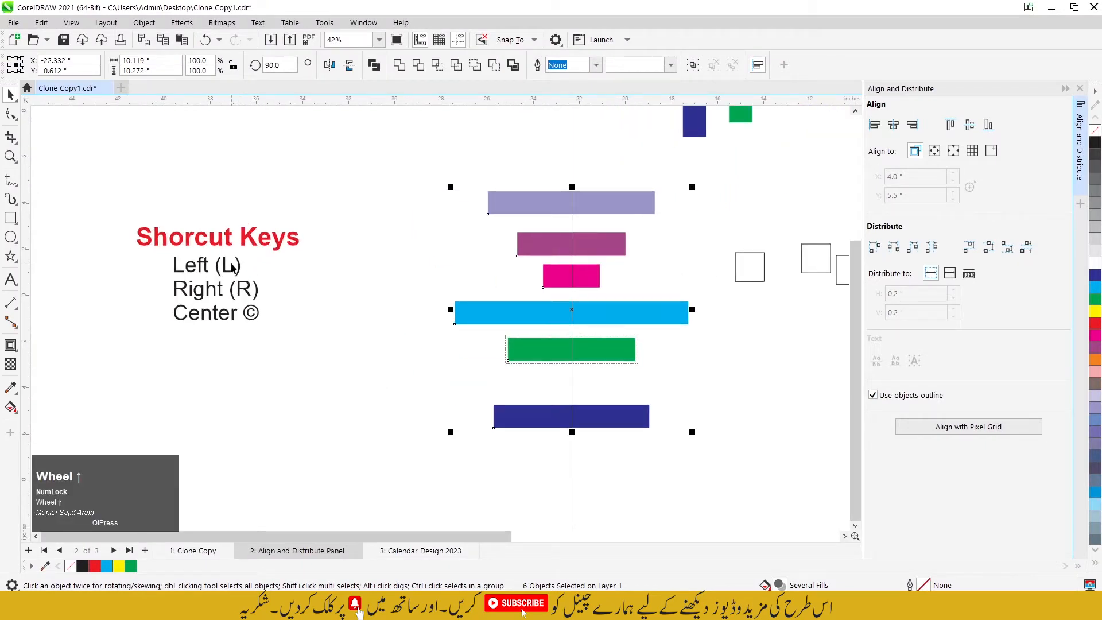
key("l")
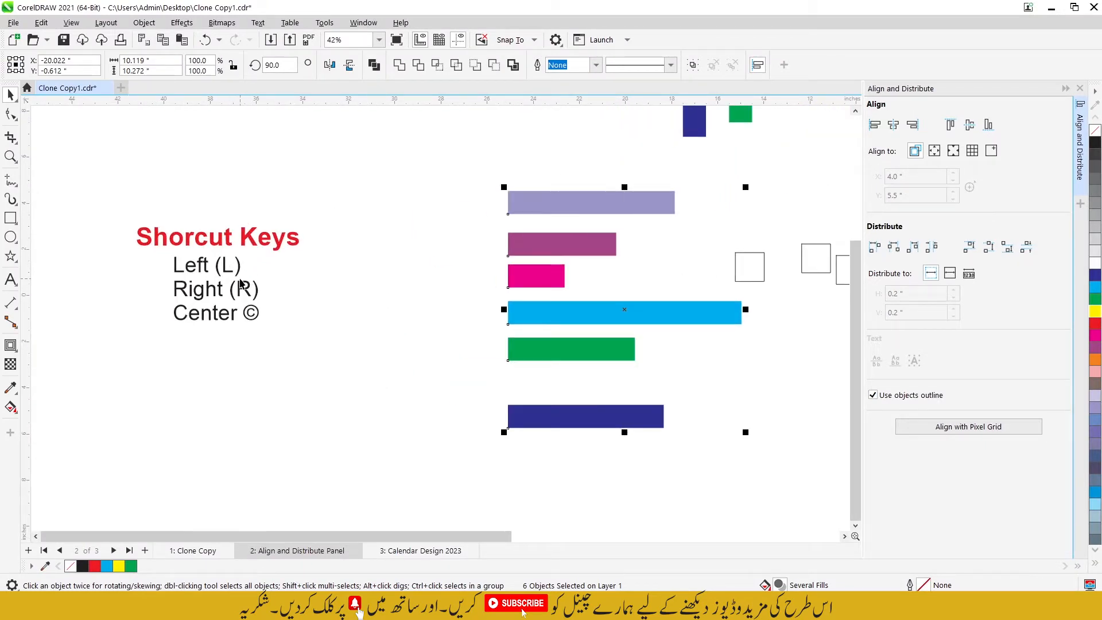
key("r")
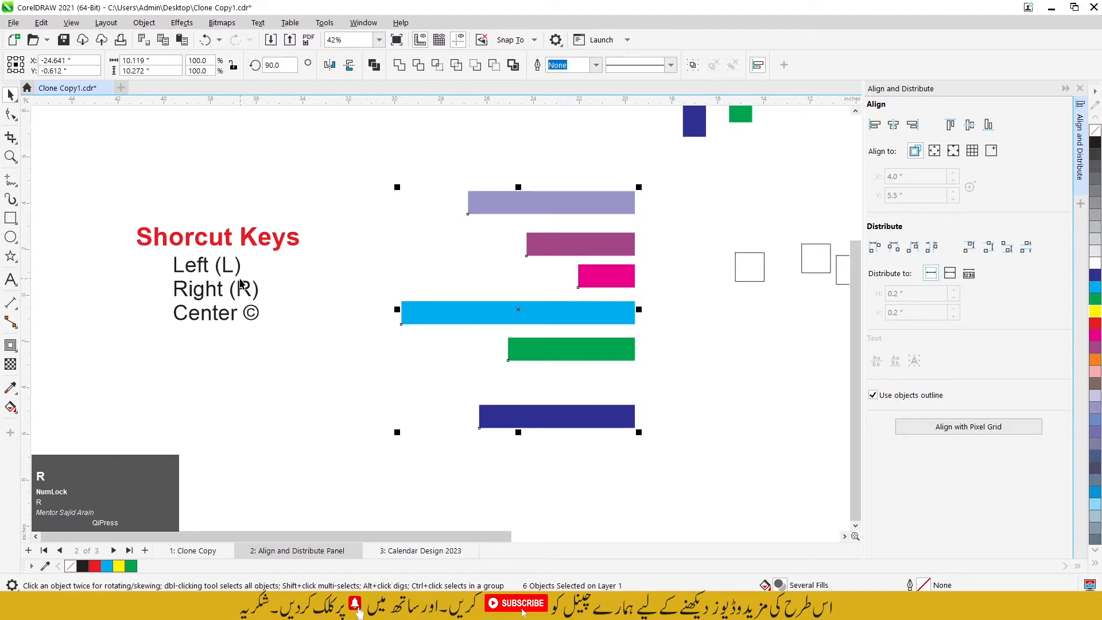
key("c")
Step: Select the six vertical coloured bars again and align their bottom edges
scroll(299, 322, "down", 1)
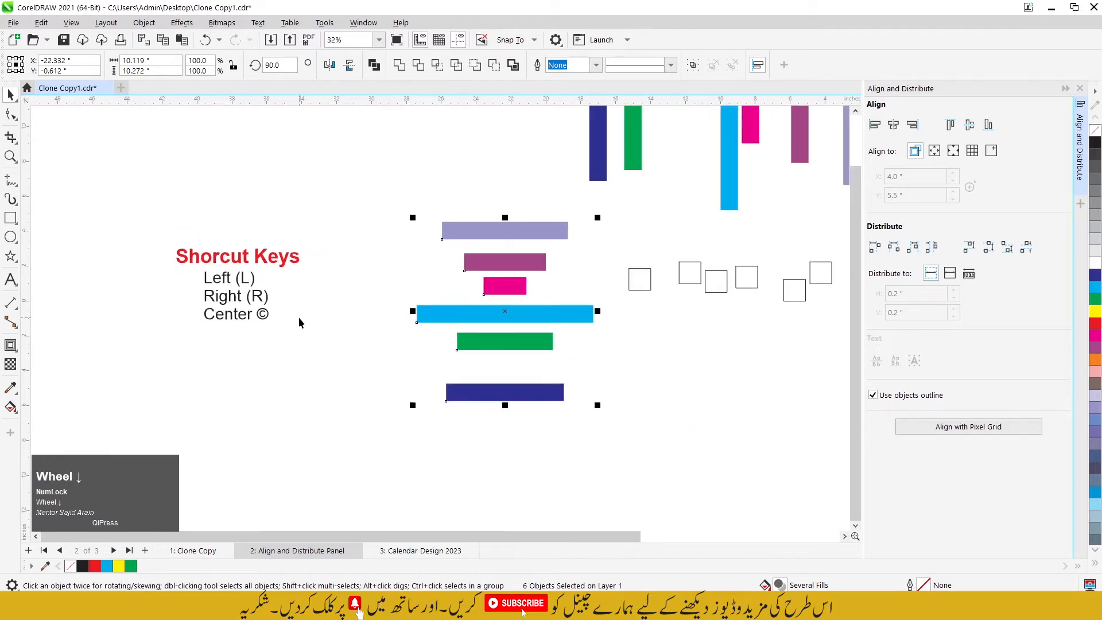
scroll(298, 317, "down", 1)
scroll(345, 279, "down", 1)
scroll(597, 137, "up", 1)
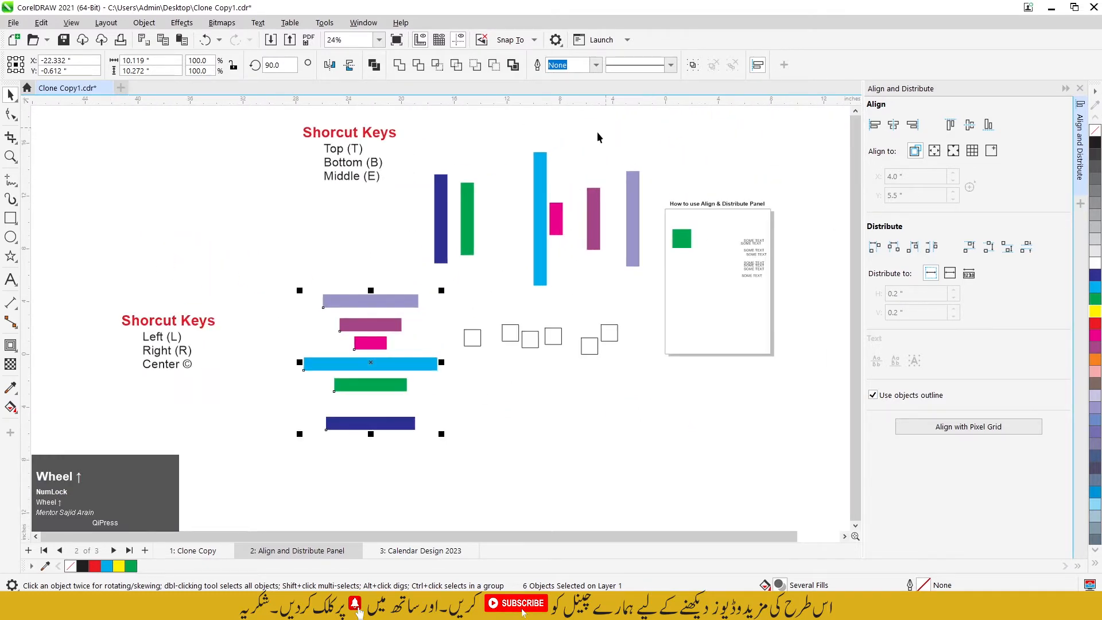
scroll(597, 136, "up", 1)
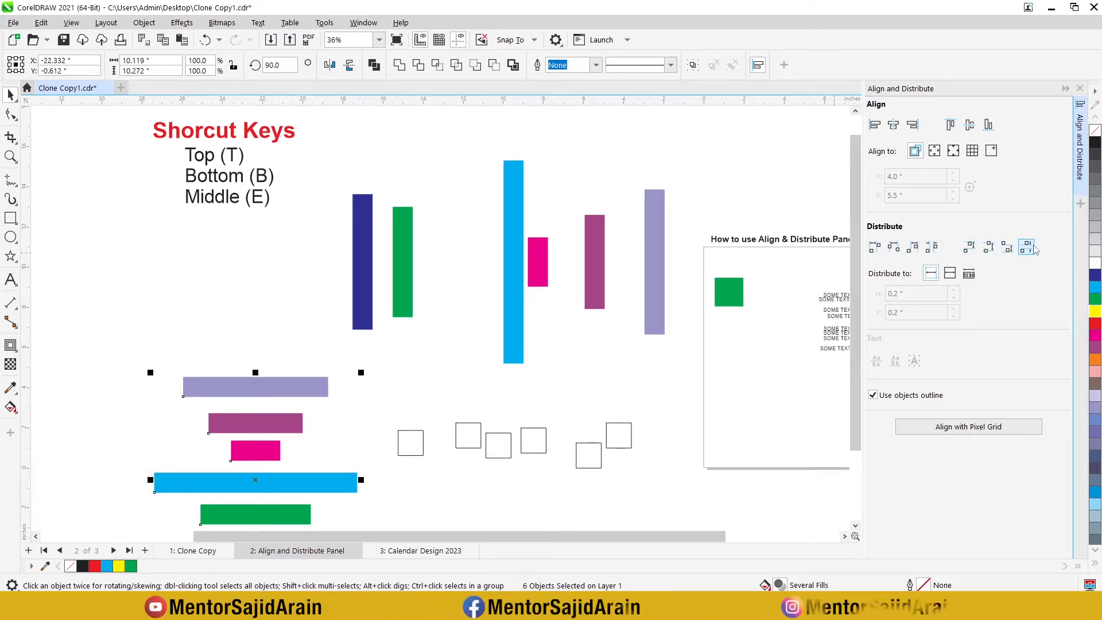
left_click_drag(324, 121, 689, 373)
left_click(989, 125)
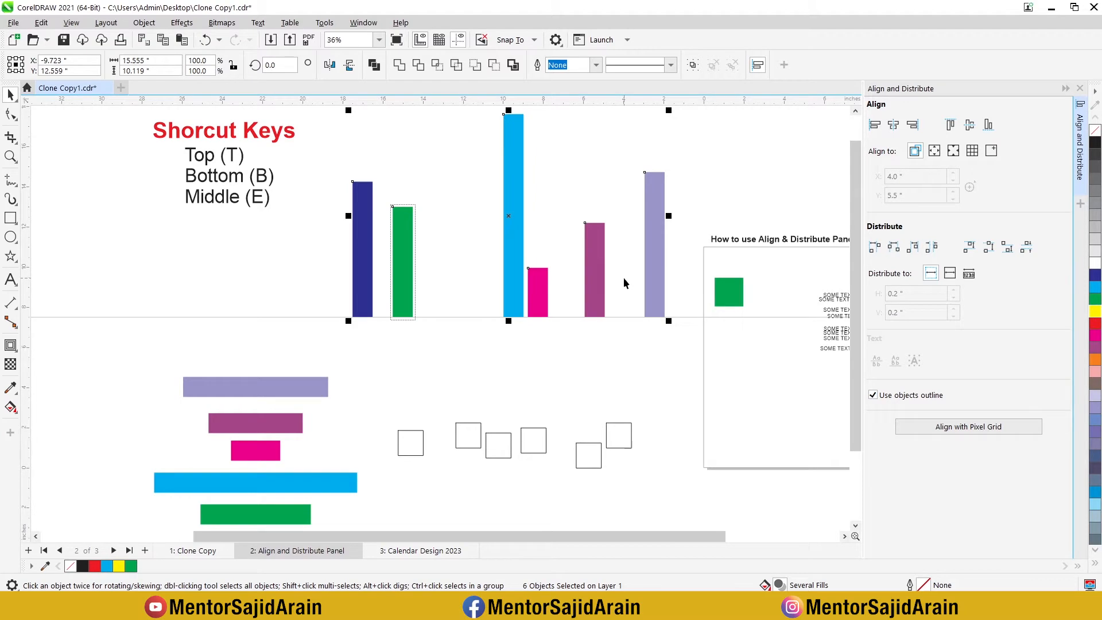
Step: Distribute the six vertical bars horizontally with equal space between them, and deselect them
scroll(616, 243, "up", 1)
scroll(580, 293, "down", 1)
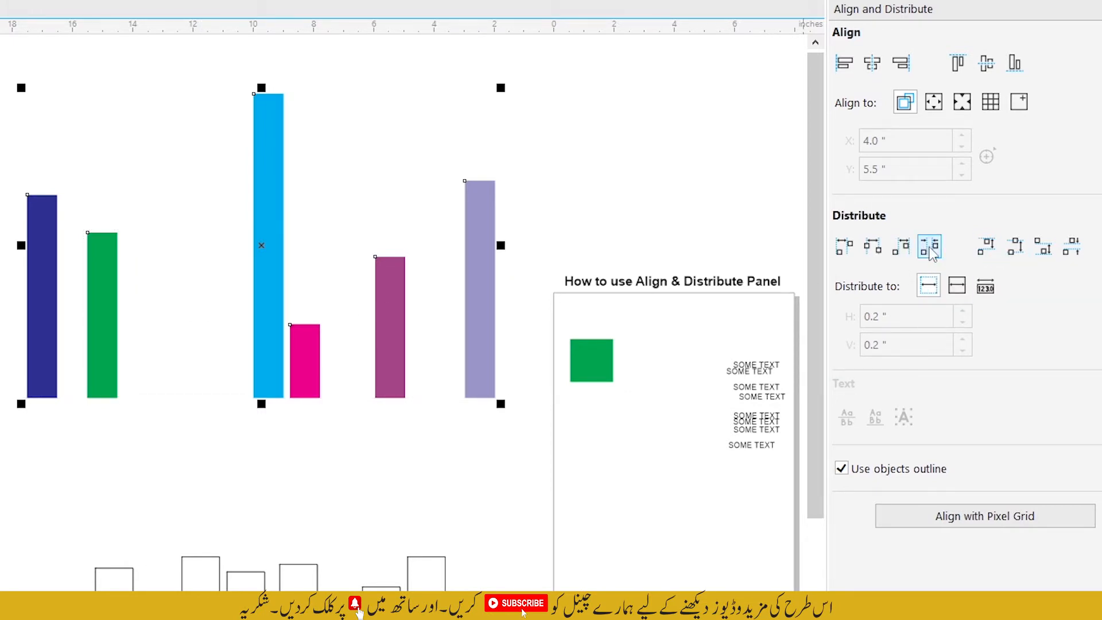
left_click(987, 247)
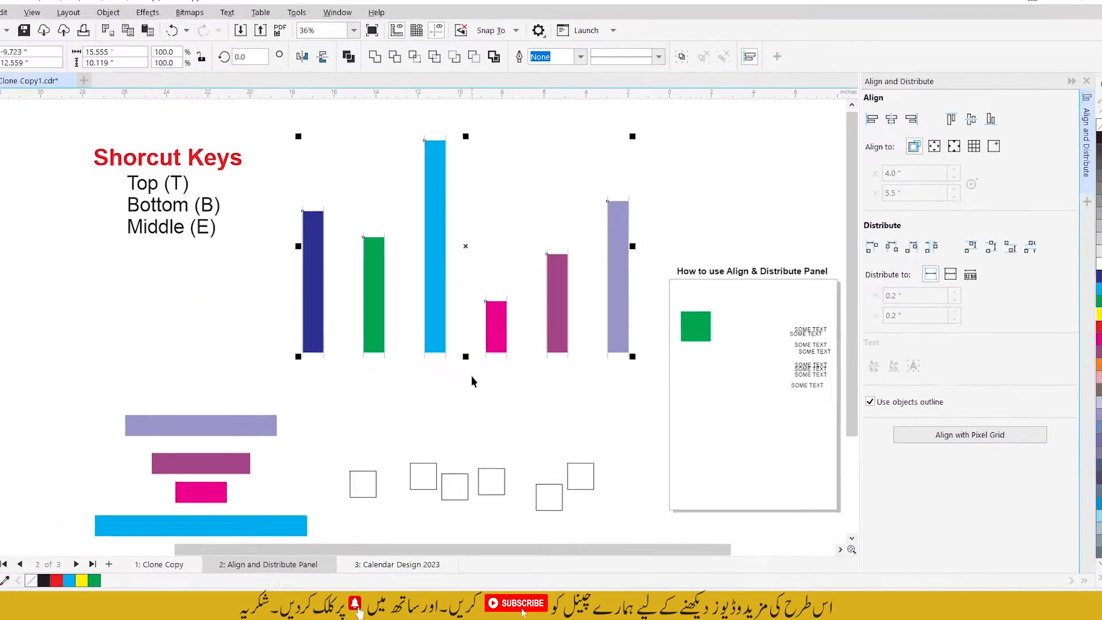
left_click(61, 368)
Step: Reselect the six horizontal coloured bars, align them by their left edges, and deselect them
scroll(569, 219, "up", 3)
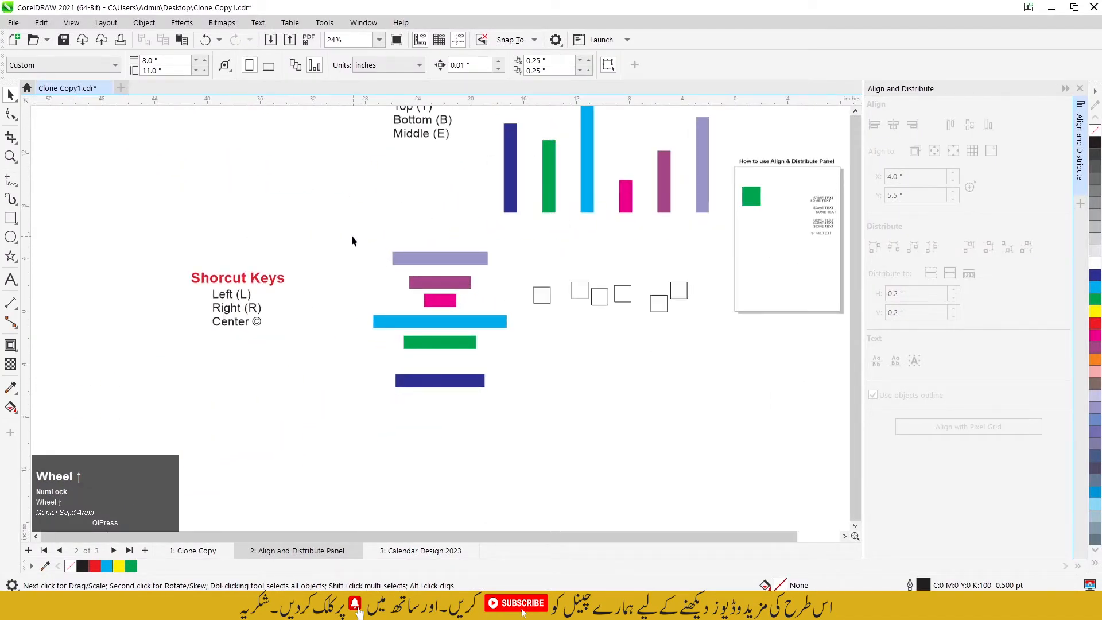
left_click_drag(348, 231, 519, 405)
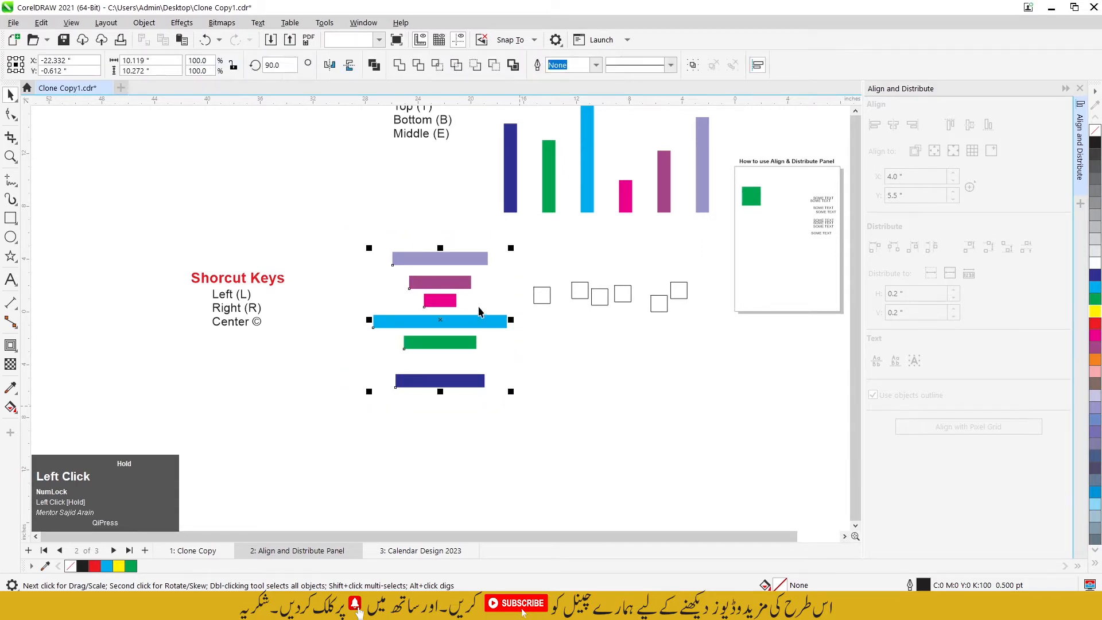
scroll(478, 306, "up", 2)
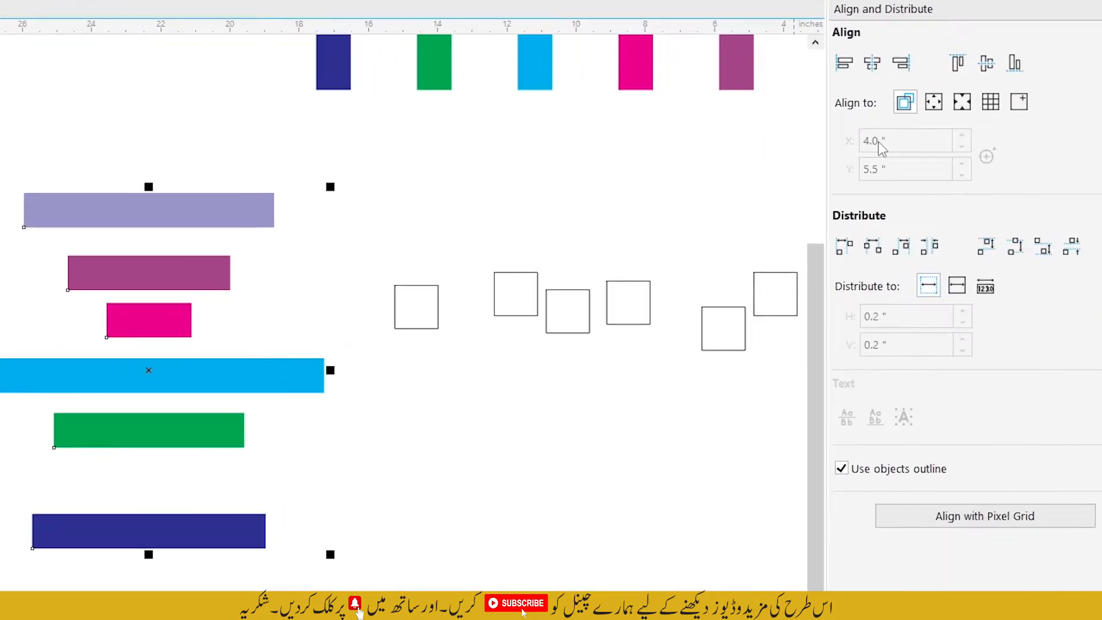
left_click(844, 63)
left_click(33, 209)
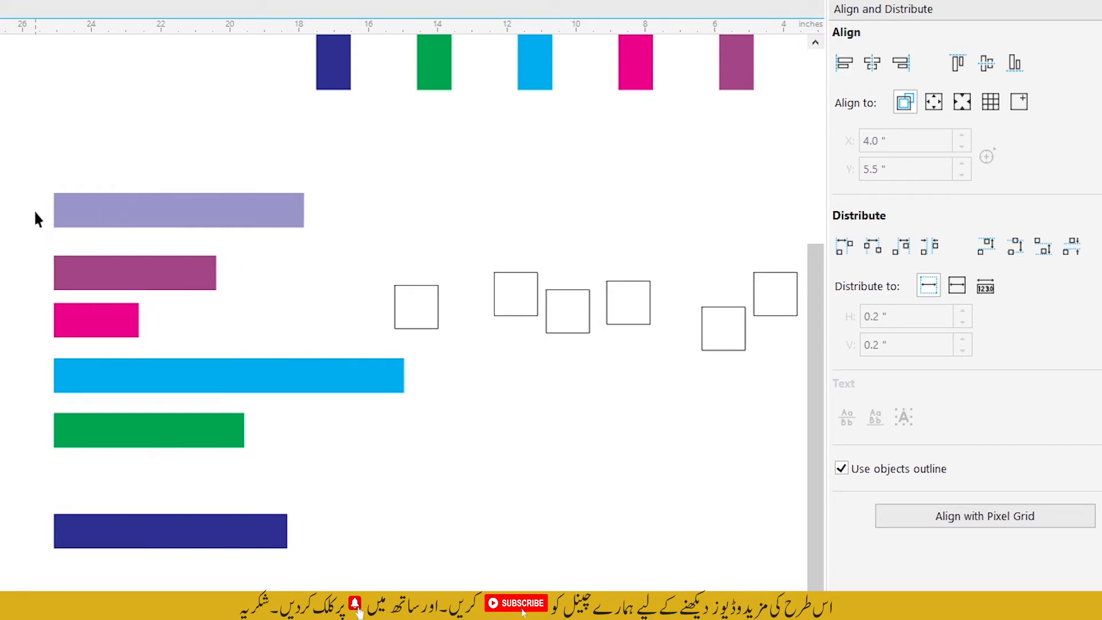
Step: Select the six left-aligned horizontal bars and distribute them vertically with equal space between them
left_click_drag(1, 173, 419, 591)
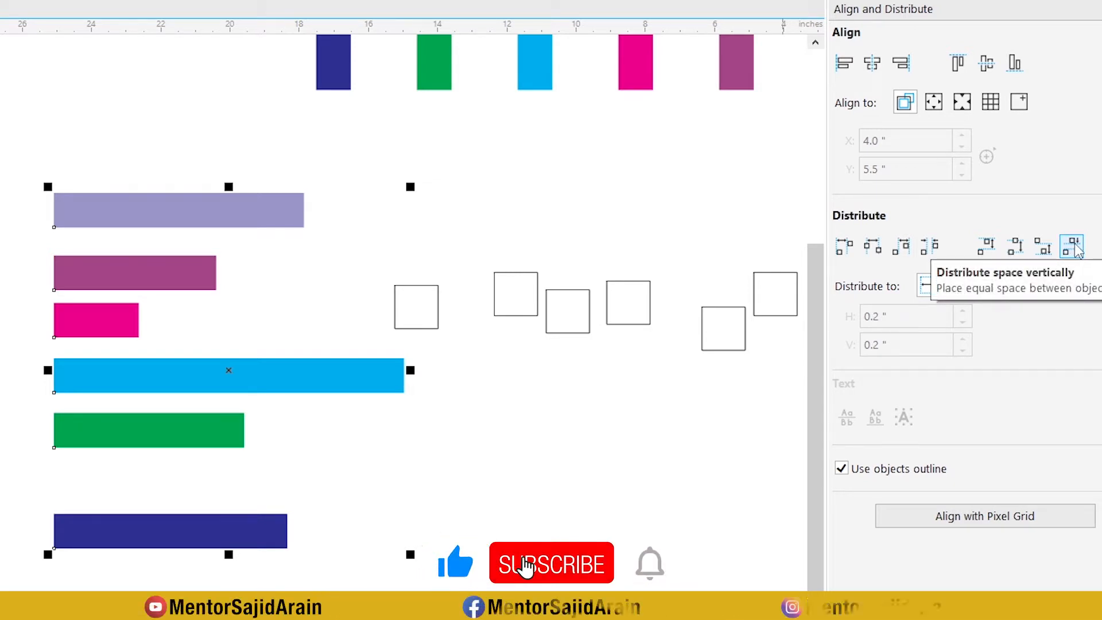
left_click(1073, 248)
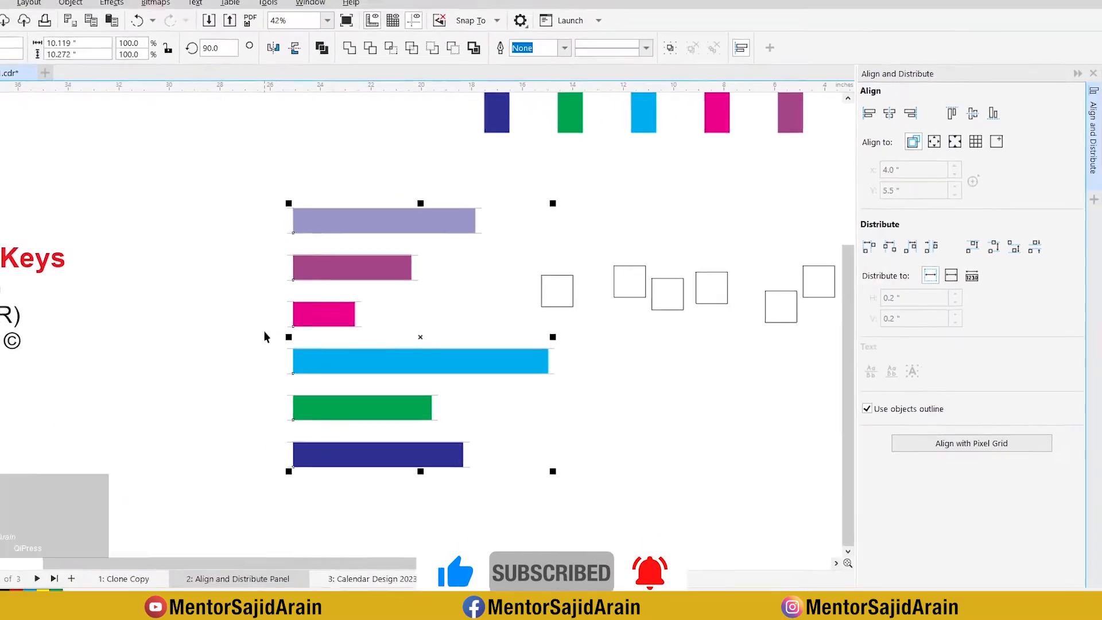
left_click(264, 336)
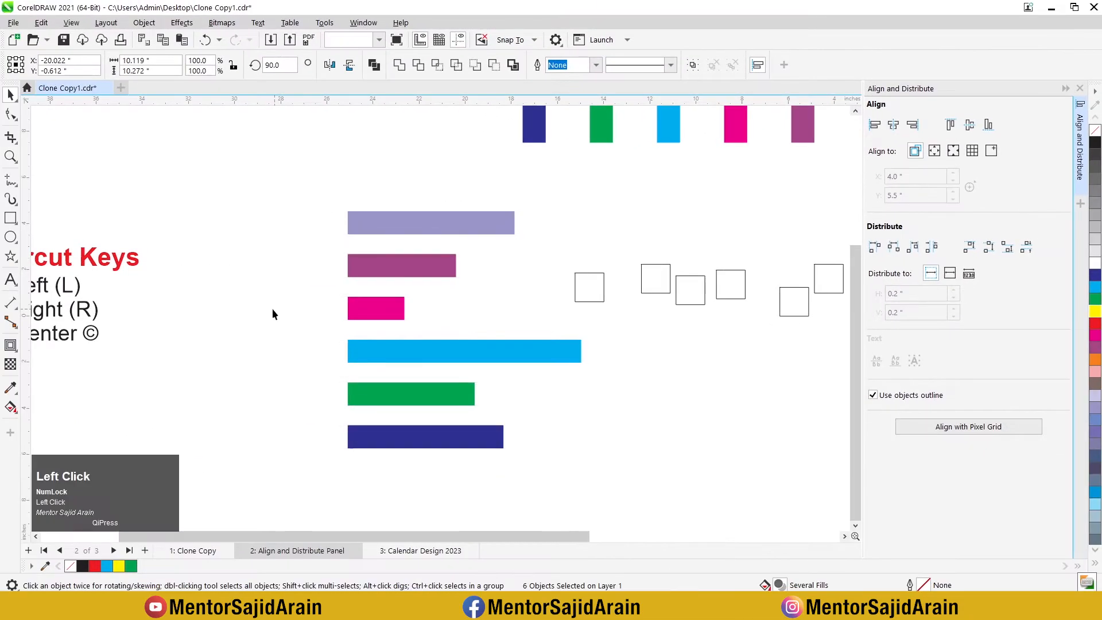
Step: Select the six unfilled squares and align their centers vertically
scroll(449, 307, "down", 1)
scroll(461, 301, "up", 2)
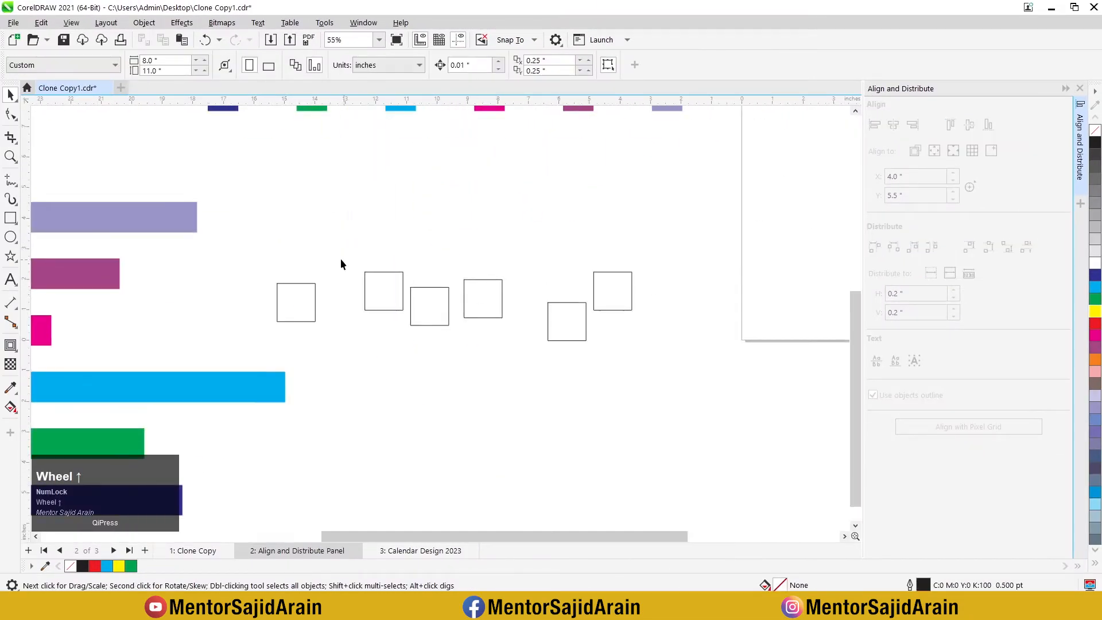
left_click(260, 233)
left_click_drag(676, 351, 679, 356)
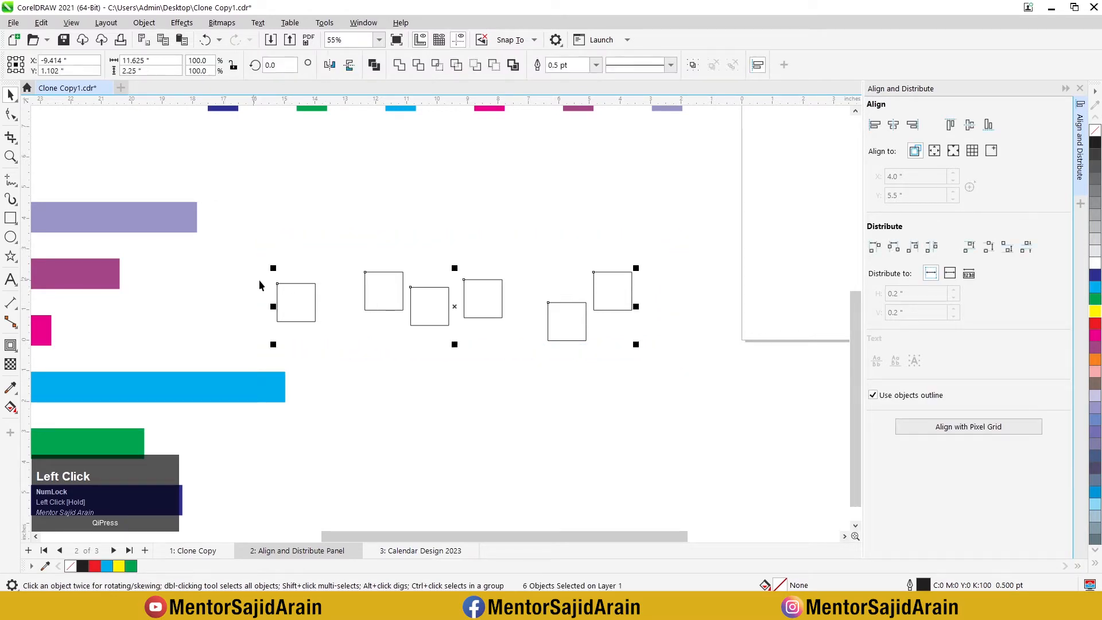
left_click(970, 126)
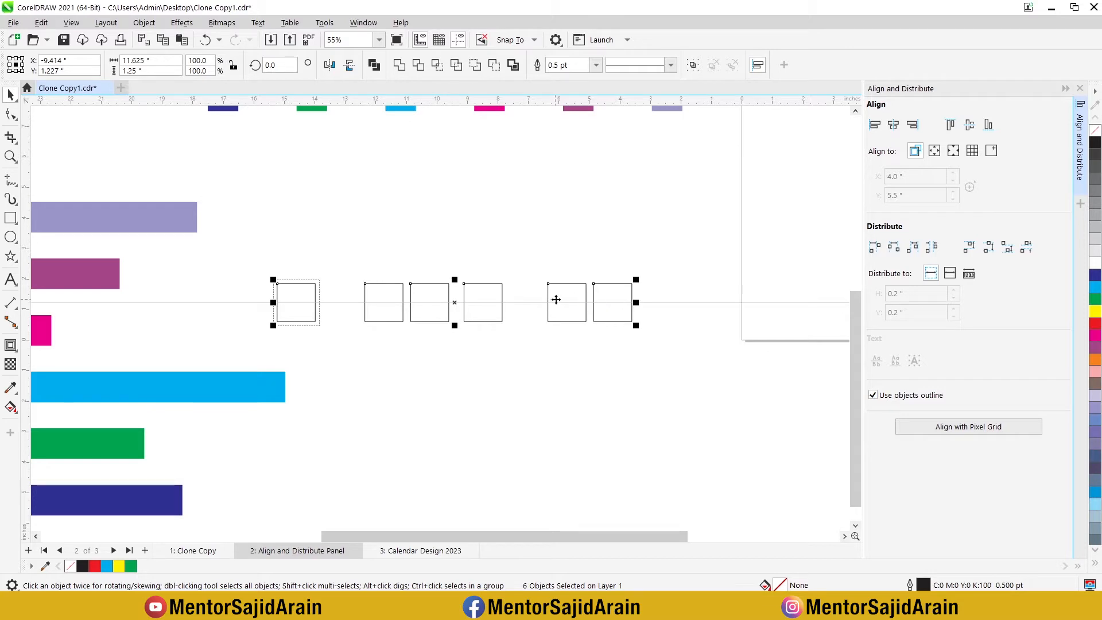
Step: Distribute the six squares horizontally with equal space between them, and deselect them
left_click(932, 248)
left_click(337, 317)
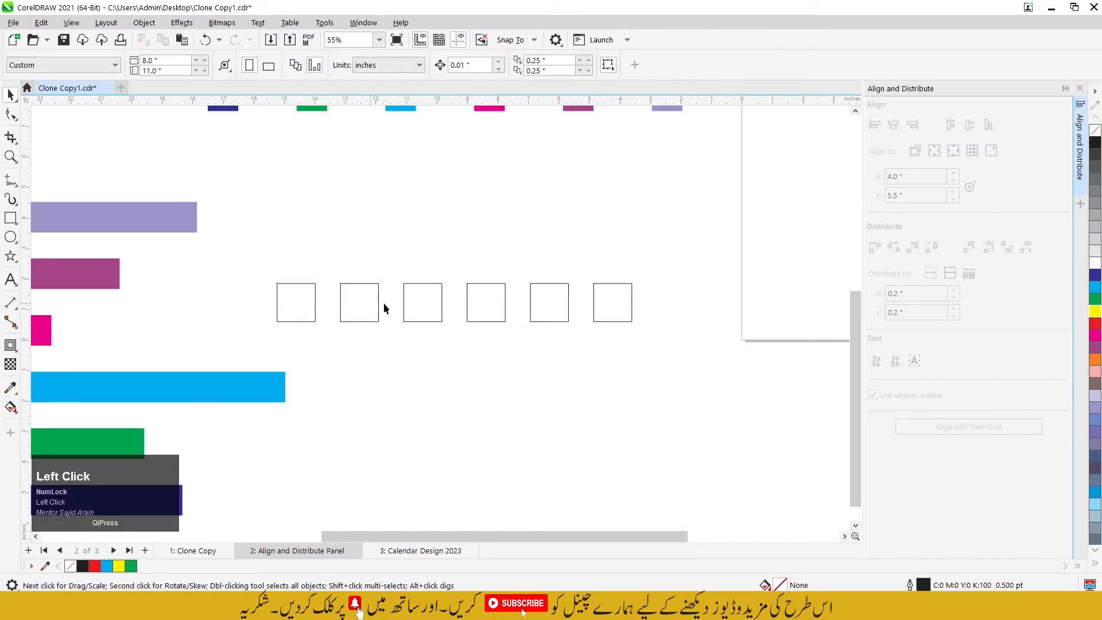
left_click(509, 333)
Step: Select the eight SOME TEXT lines on the page, align their left edges, and distribute them vertically with equal space
scroll(387, 311, "down", 3)
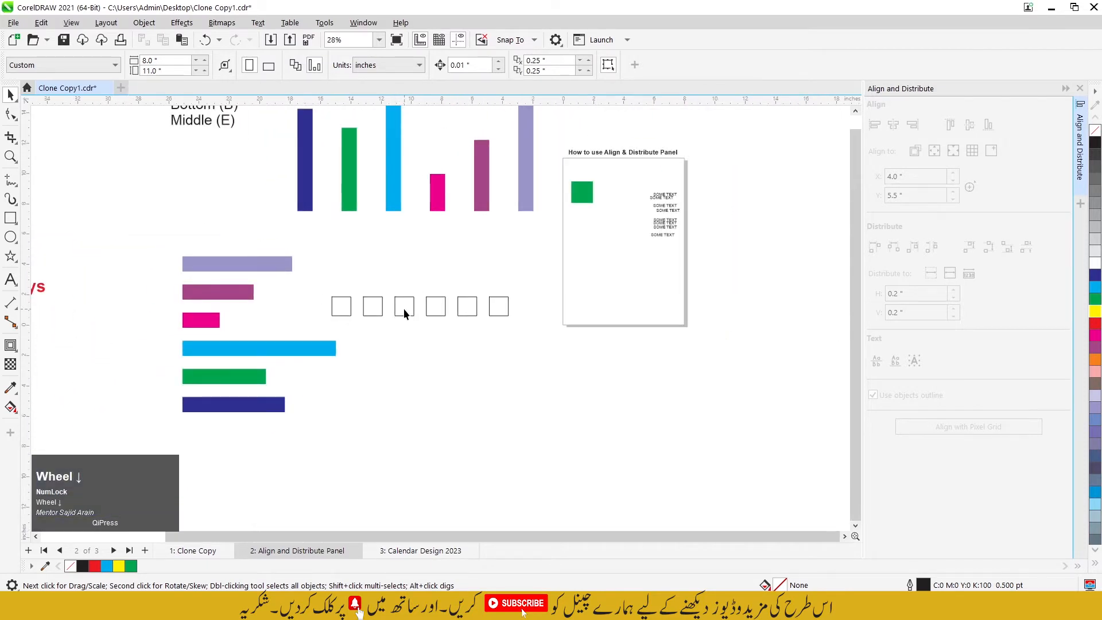
scroll(404, 311, "up", 1)
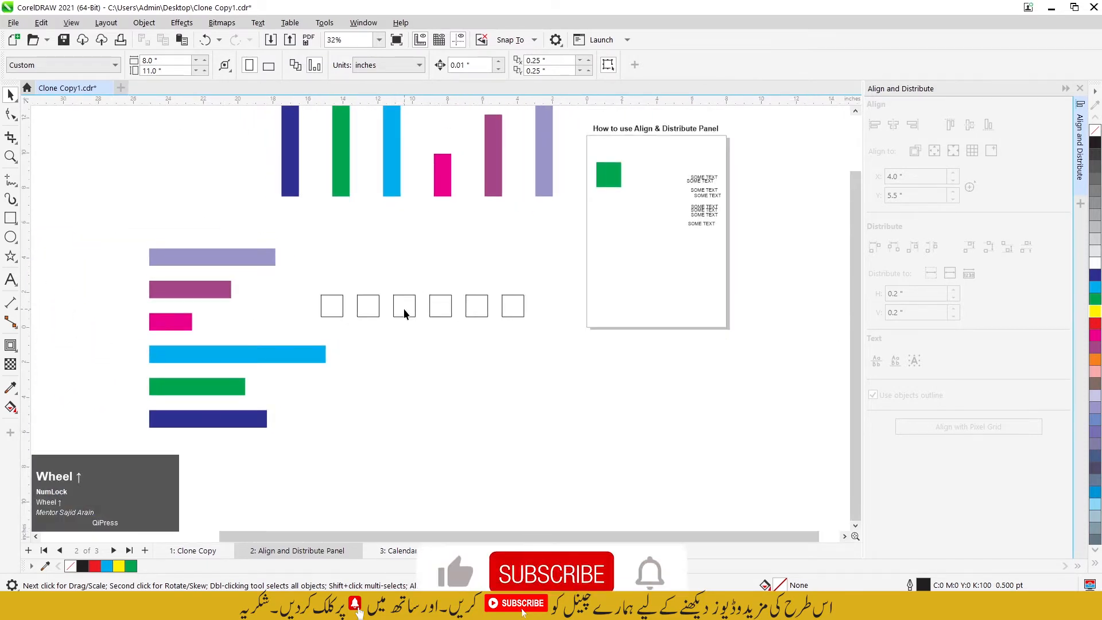
scroll(408, 340, "down", 2)
scroll(609, 238, "up", 4)
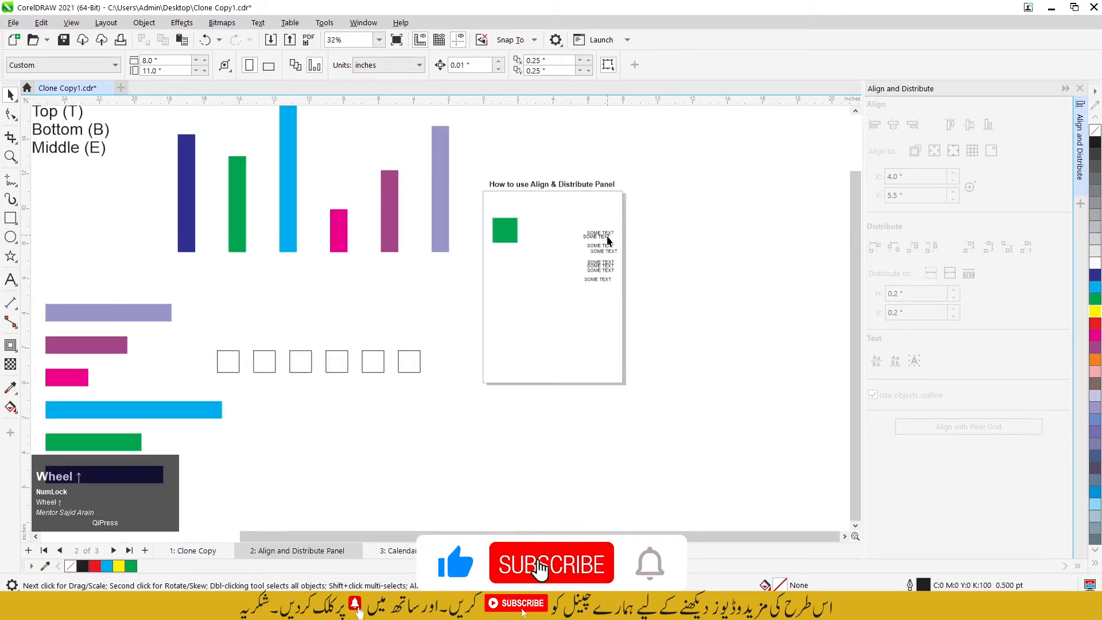
scroll(588, 222, "up", 2)
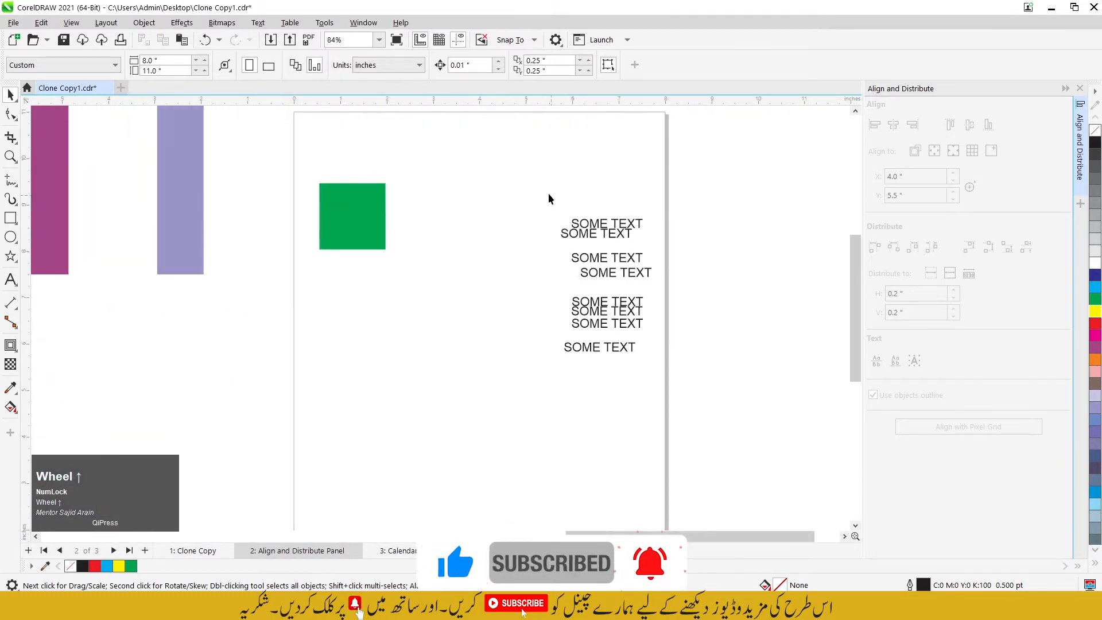
left_click_drag(527, 178, 682, 386)
scroll(631, 310, "up", 2)
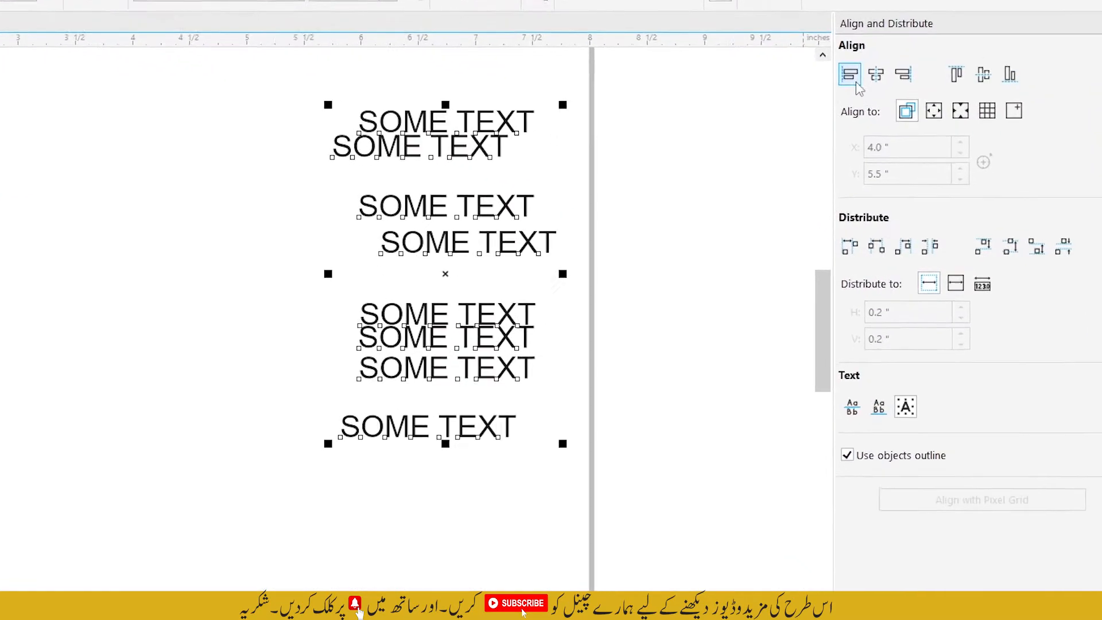
left_click(843, 64)
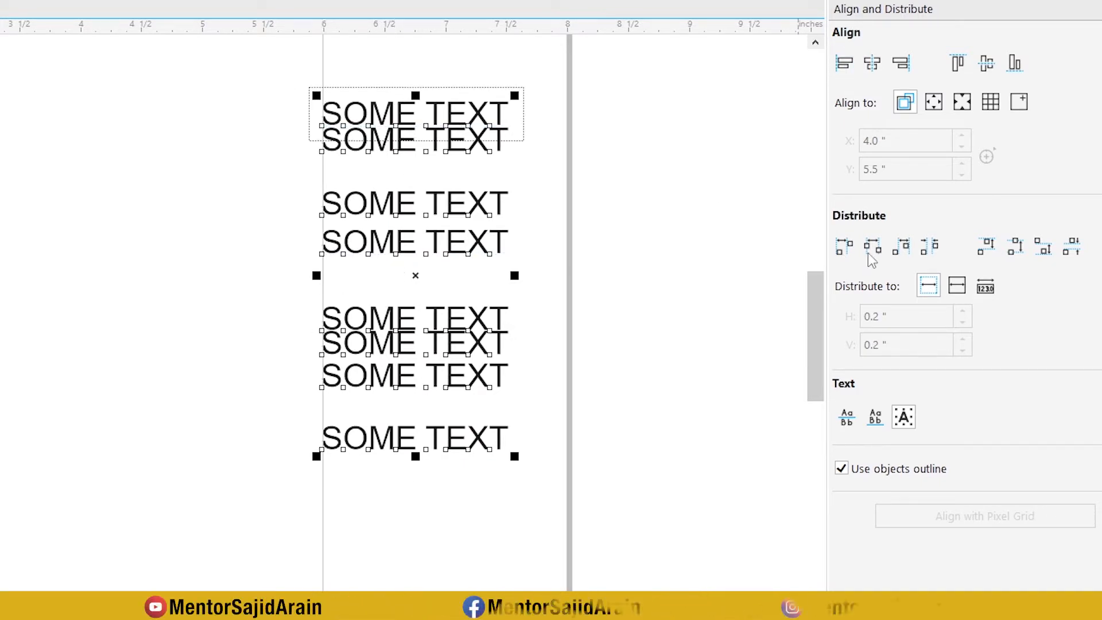
left_click(1073, 246)
left_click(664, 201)
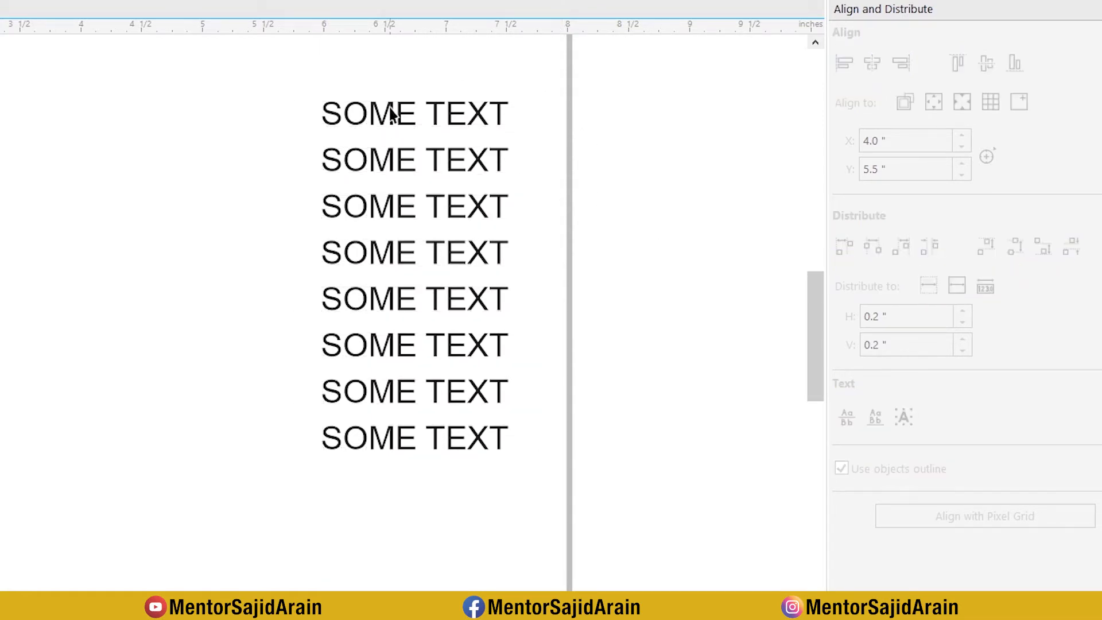
Step: Align the green square to the page's left edge, then to its right edge, and finally center it horizontally on the page
scroll(391, 115, "up", 1)
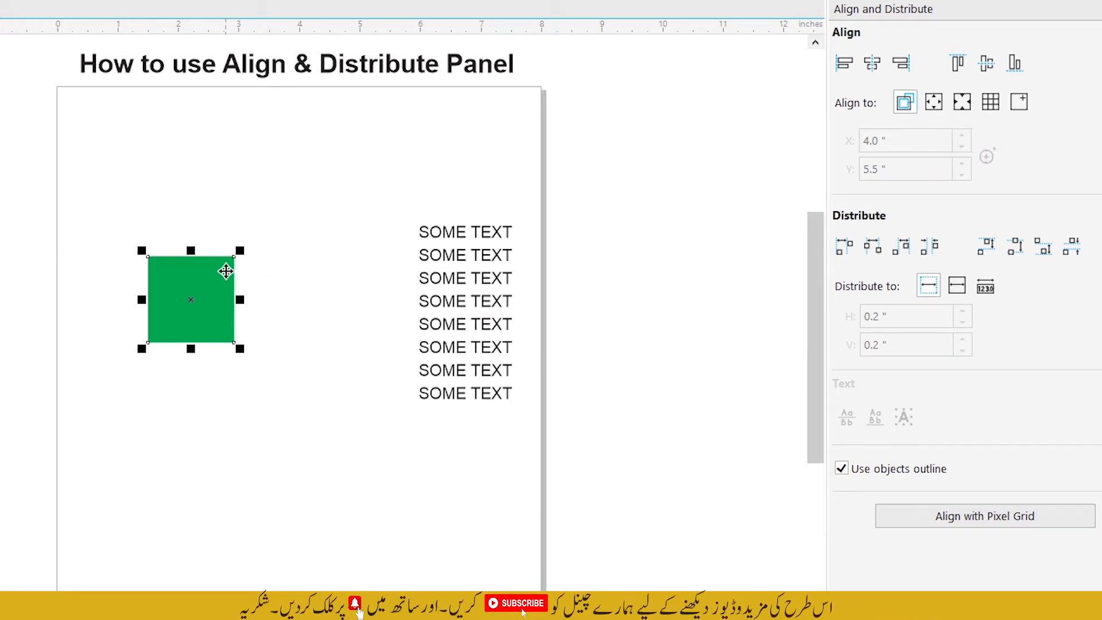
left_click(941, 106)
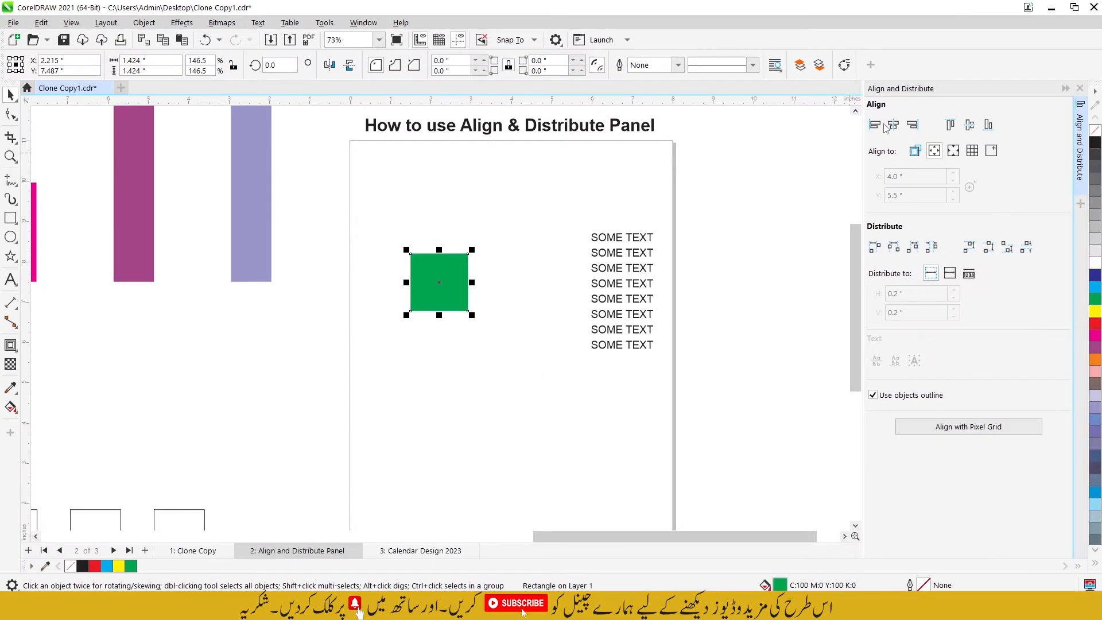
left_click(448, 273)
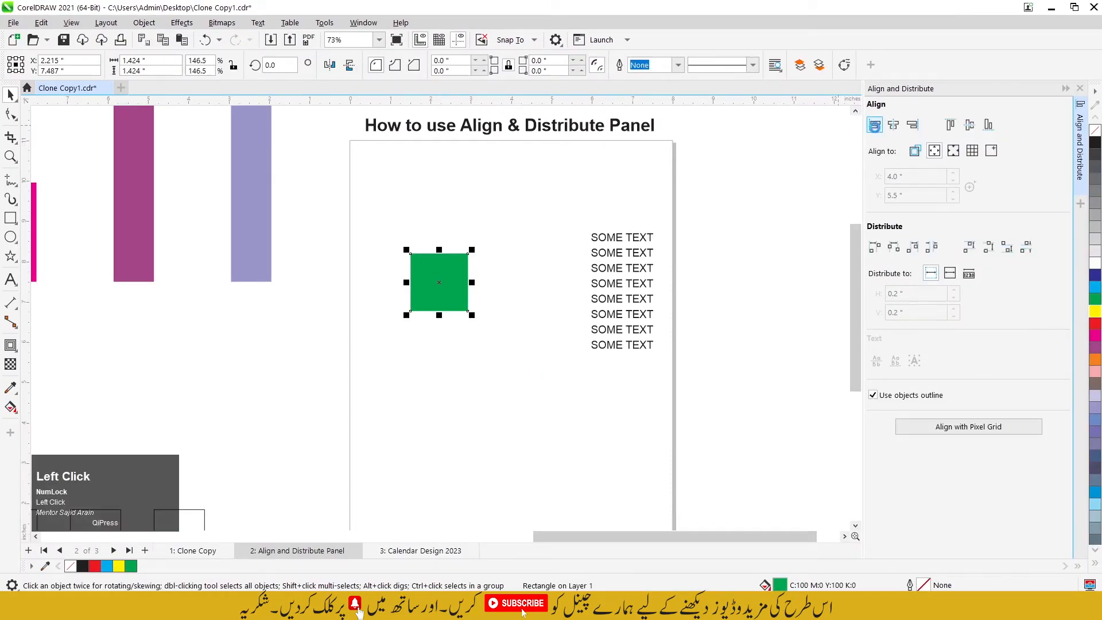
left_click(874, 125)
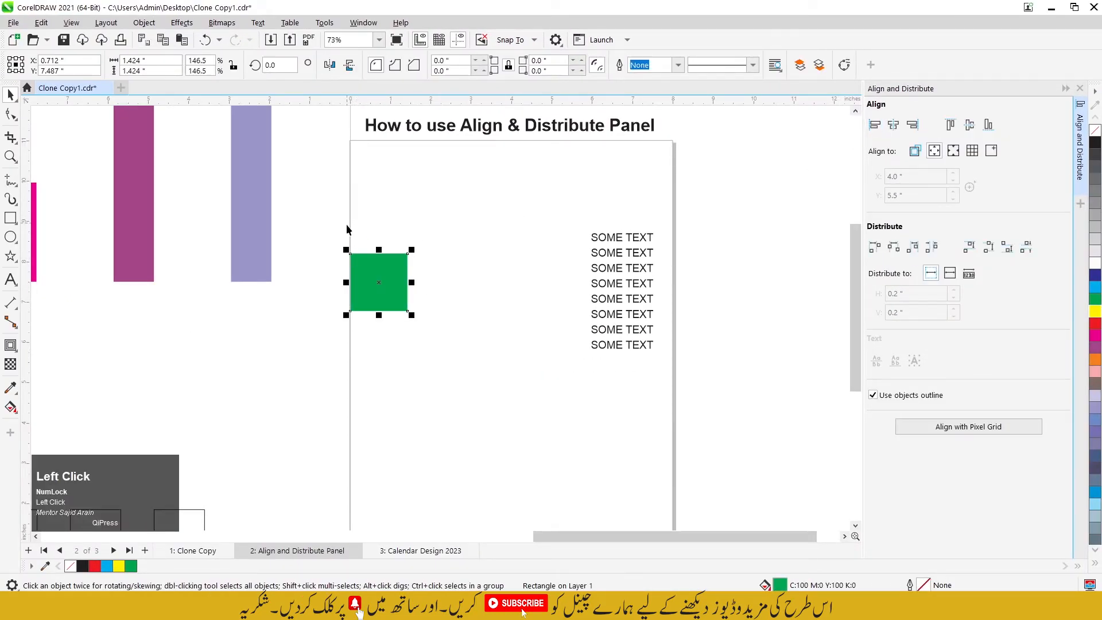
left_click(913, 125)
left_click(895, 127)
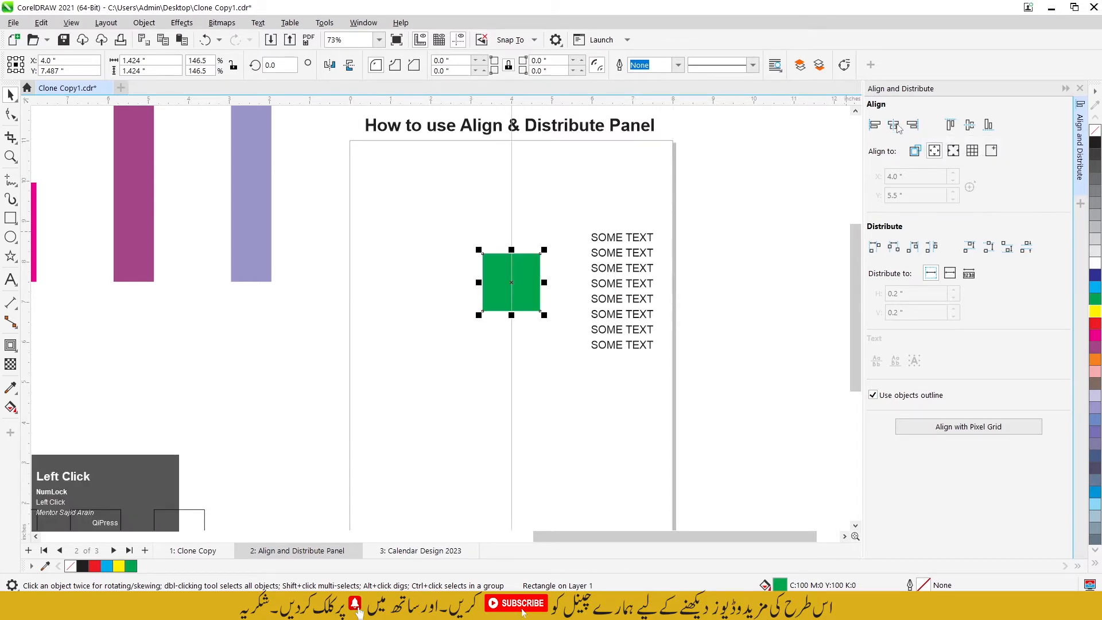
Step: Align the green square to the page's top edge, then to its bottom edge, and finally center it vertically on the page
left_click(951, 125)
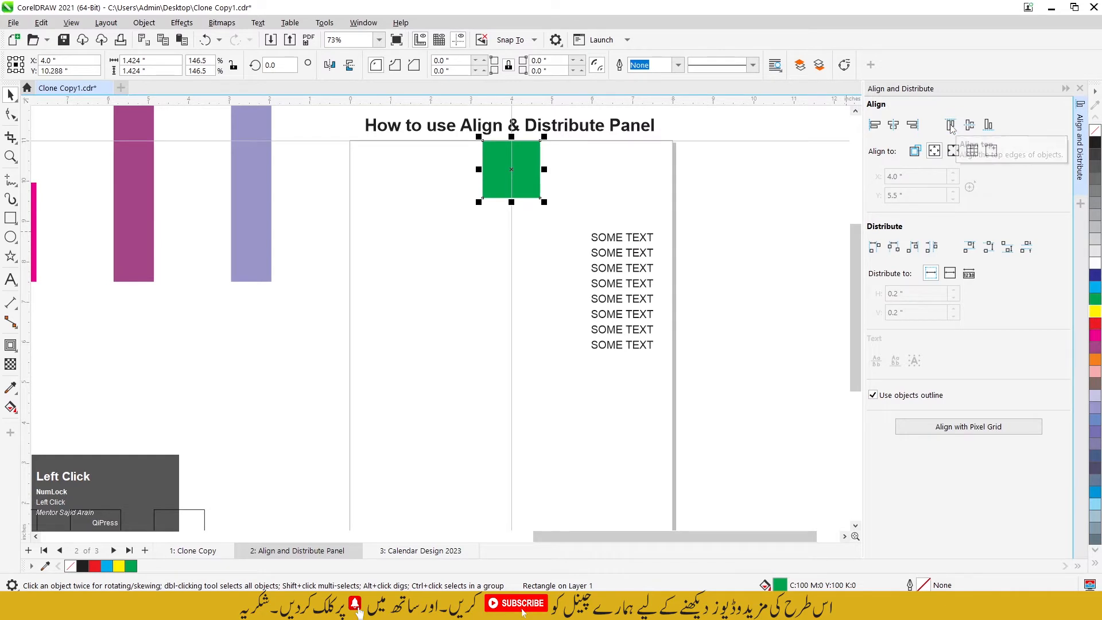
scroll(687, 208, "down", 2)
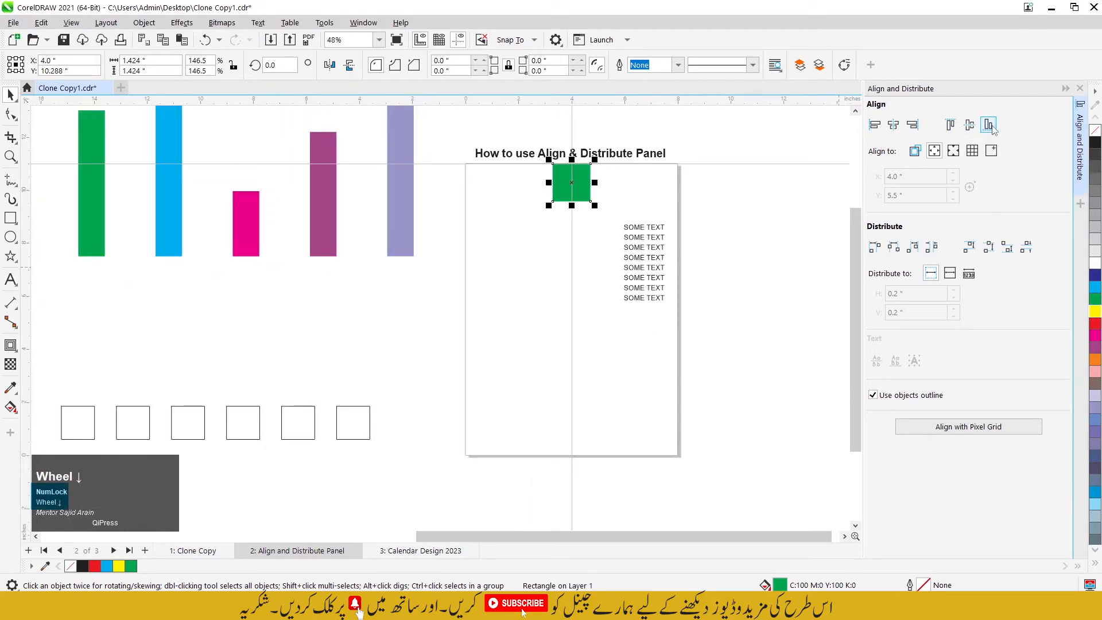
left_click(990, 126)
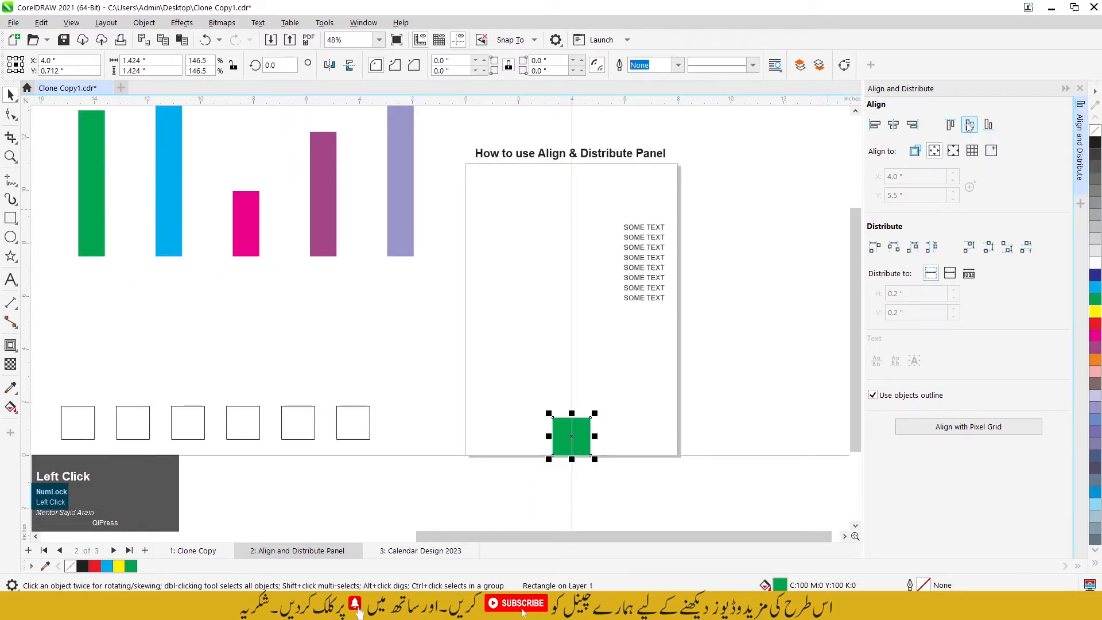
left_click(968, 125)
scroll(580, 301, "up", 1)
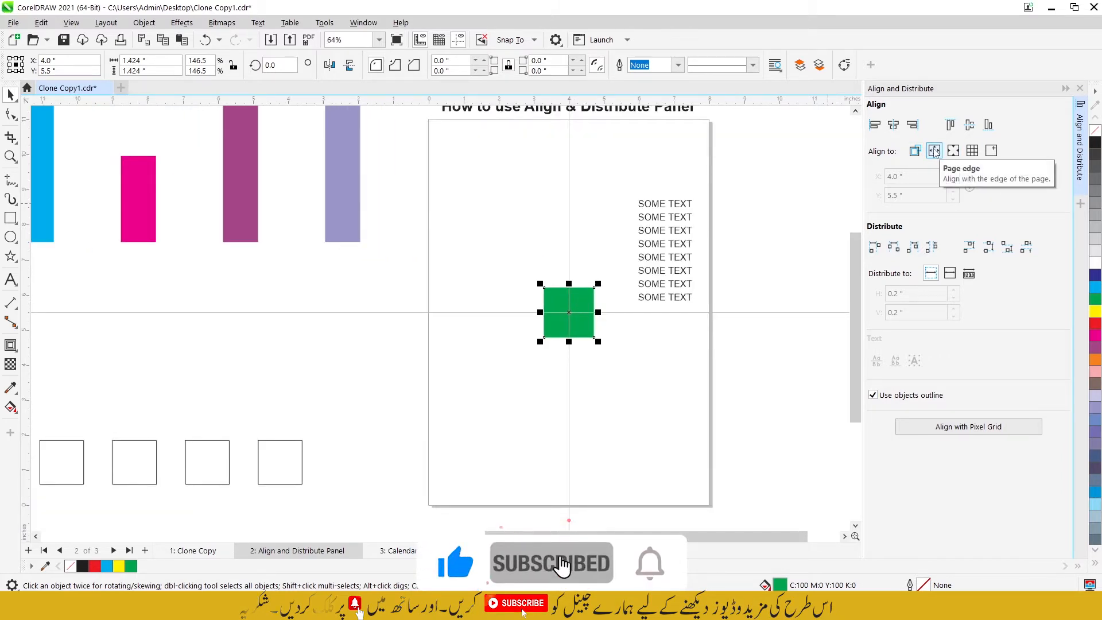
Step: Go to the Calendar Design 2023 page and examine the beach picture and the canvas size notes under MAIN POINTS
scroll(655, 283, "down", 2)
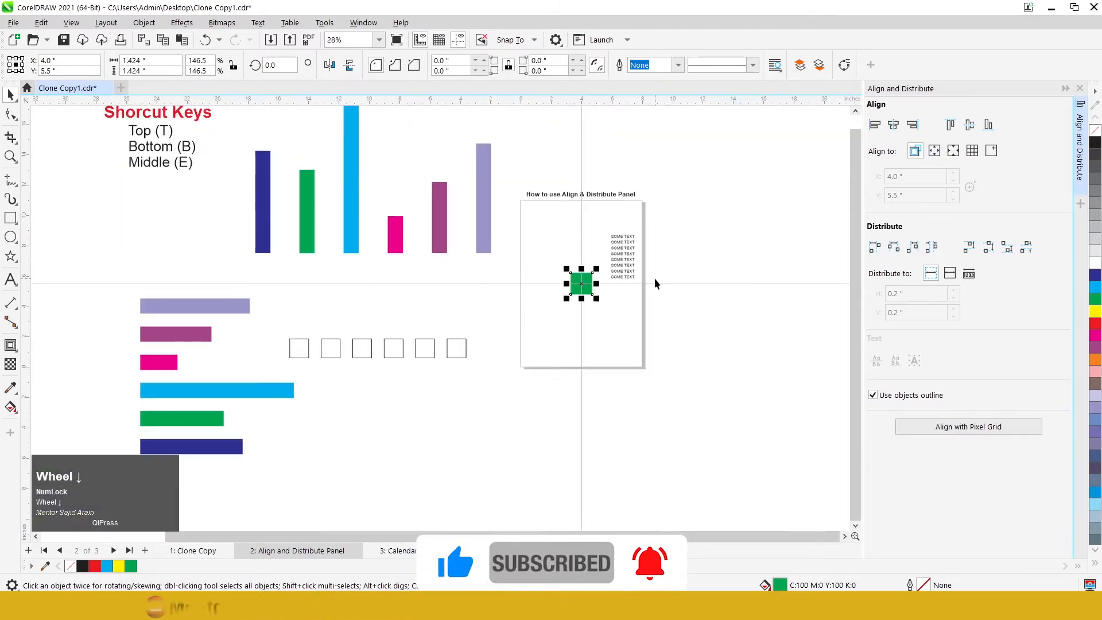
scroll(655, 283, "down", 1)
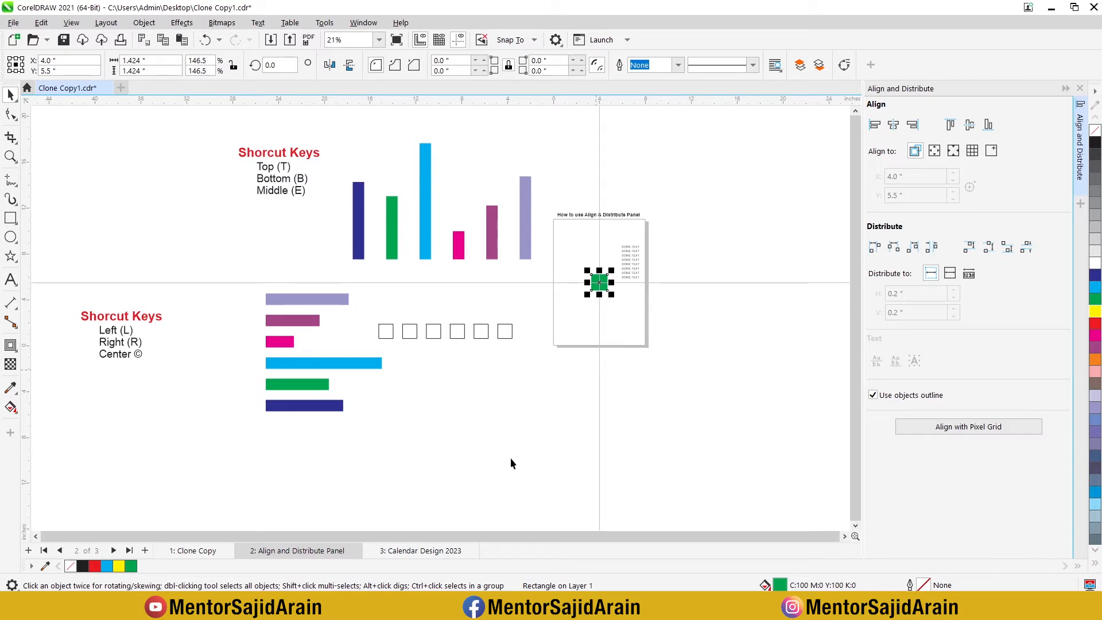
left_click(413, 551)
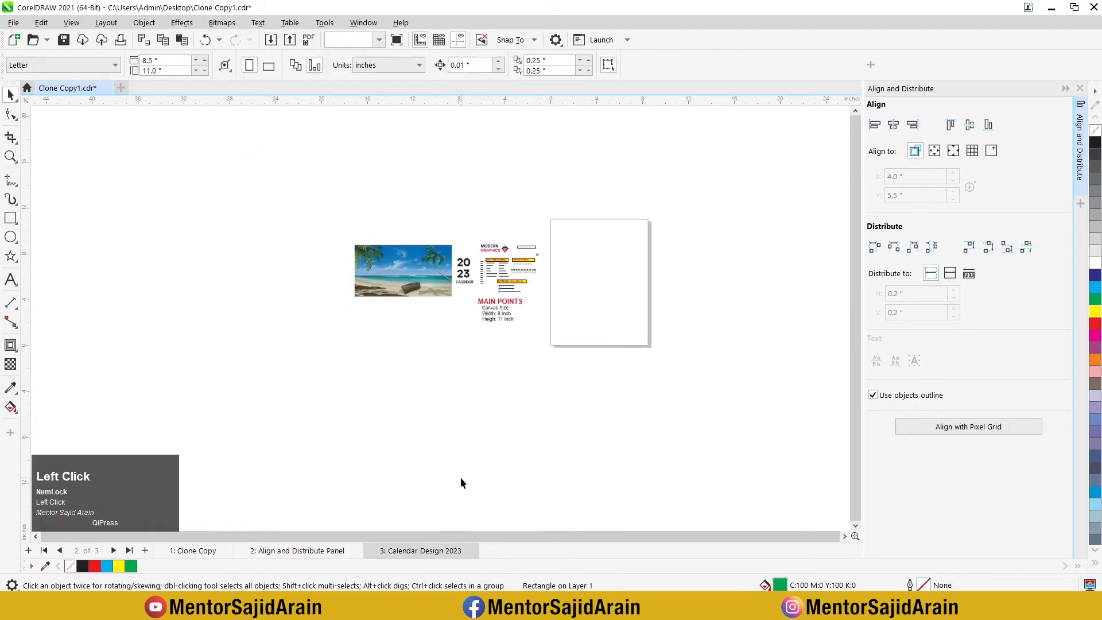
scroll(501, 288, "up", 1)
scroll(501, 288, "up", 3)
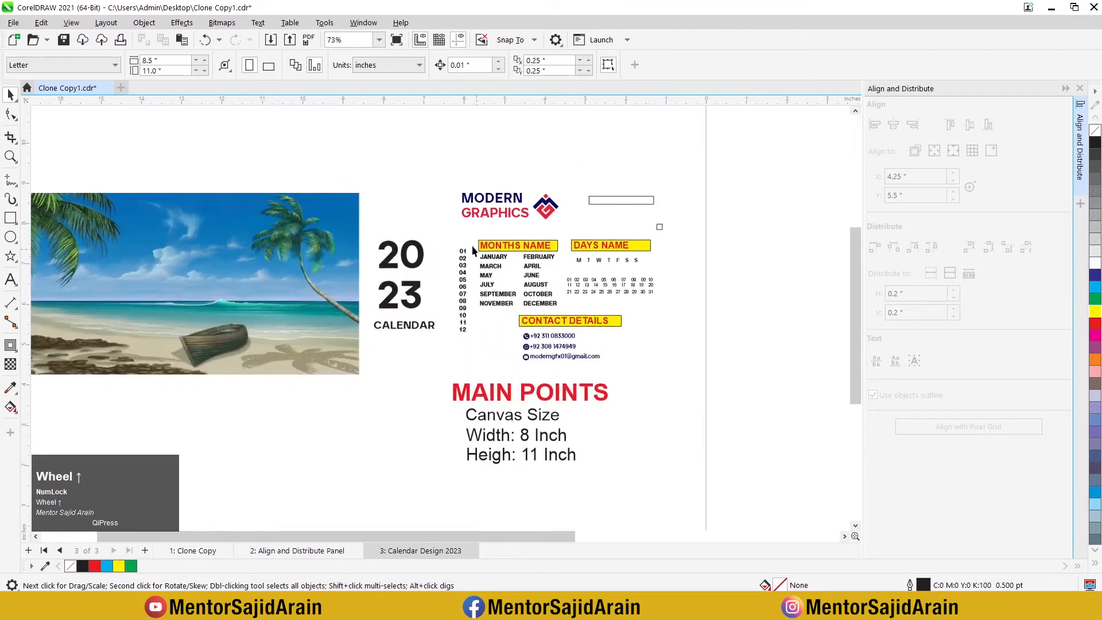
left_click(180, 261)
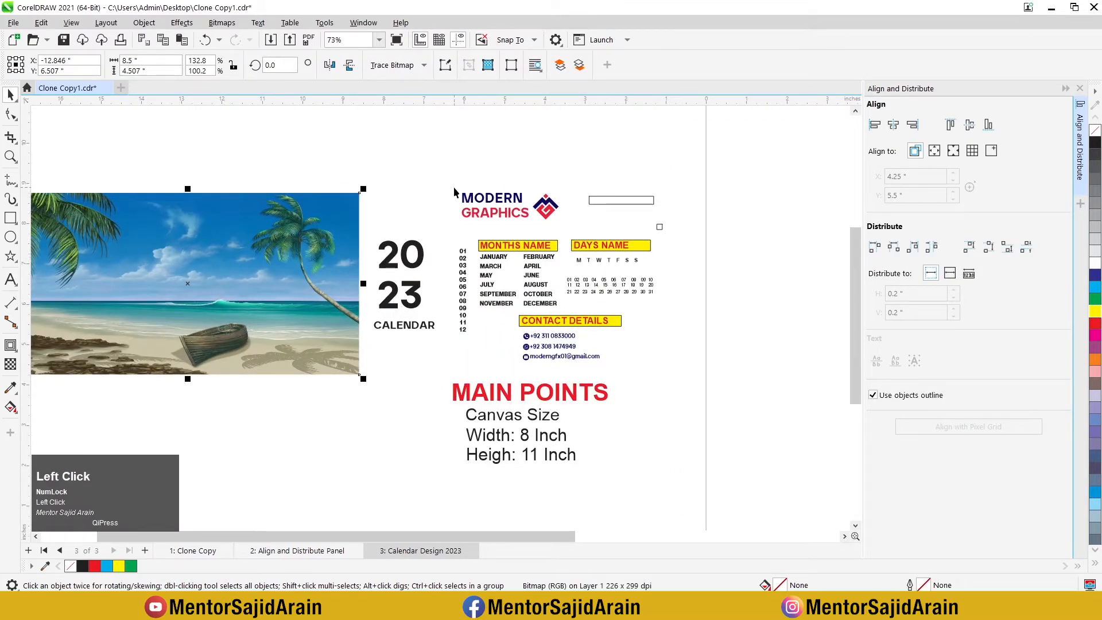
scroll(316, 219, "down", 2)
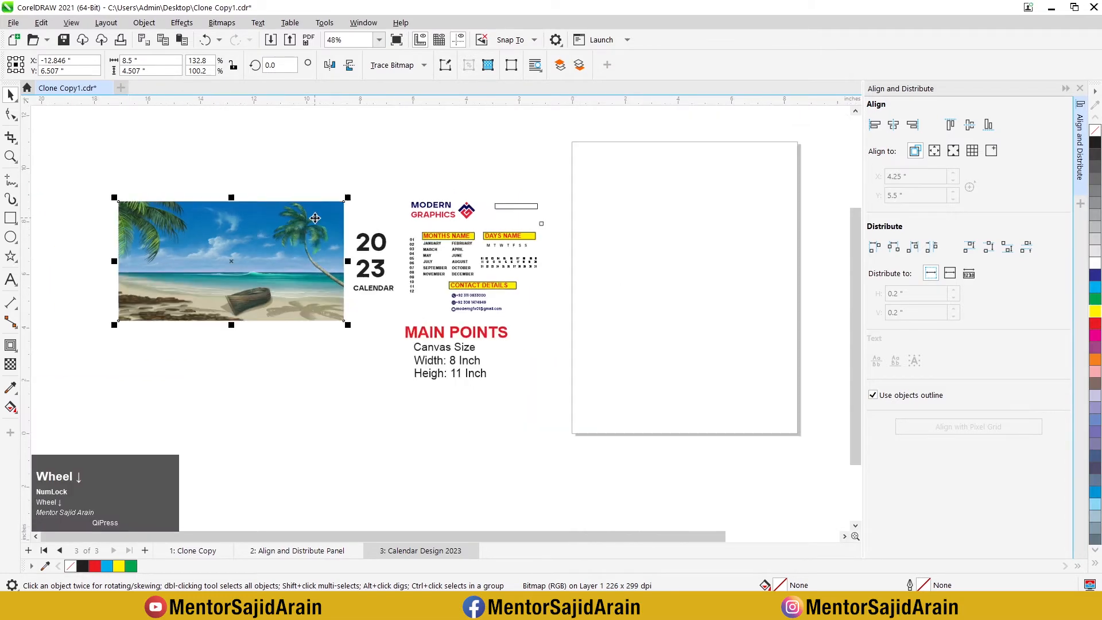
scroll(794, 240, "up", 1)
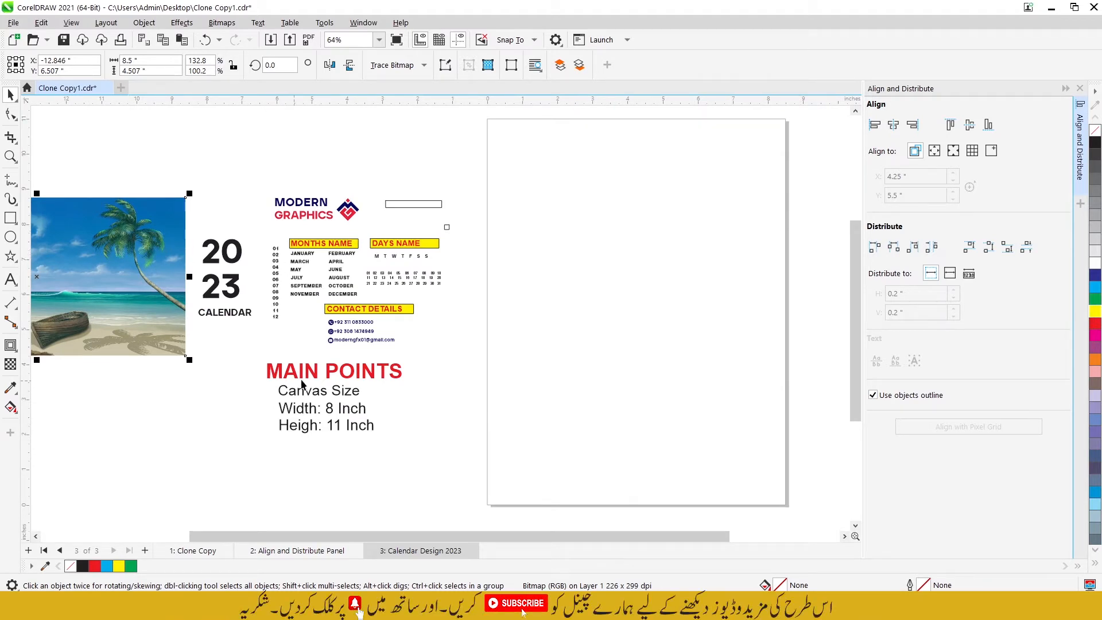
left_click(318, 421)
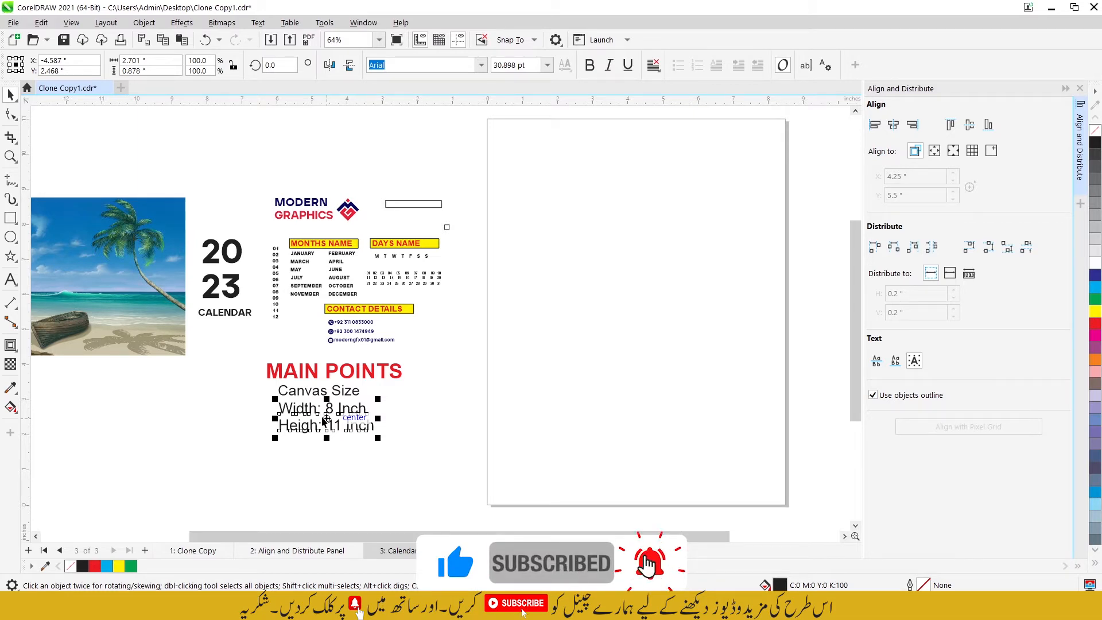
scroll(293, 254, "up", 2)
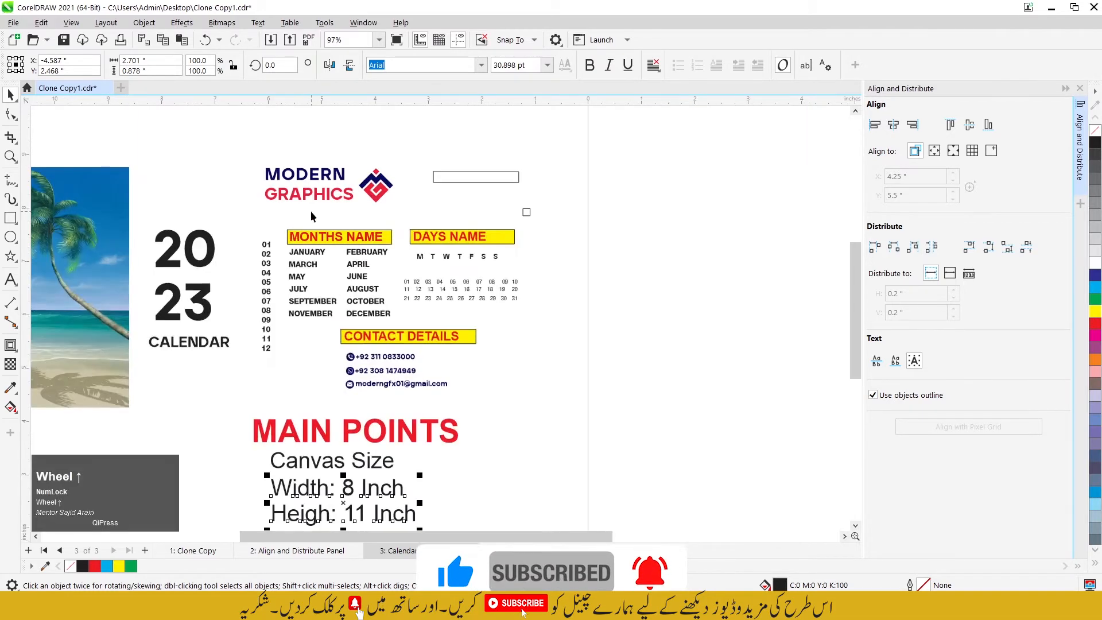
left_click(243, 147)
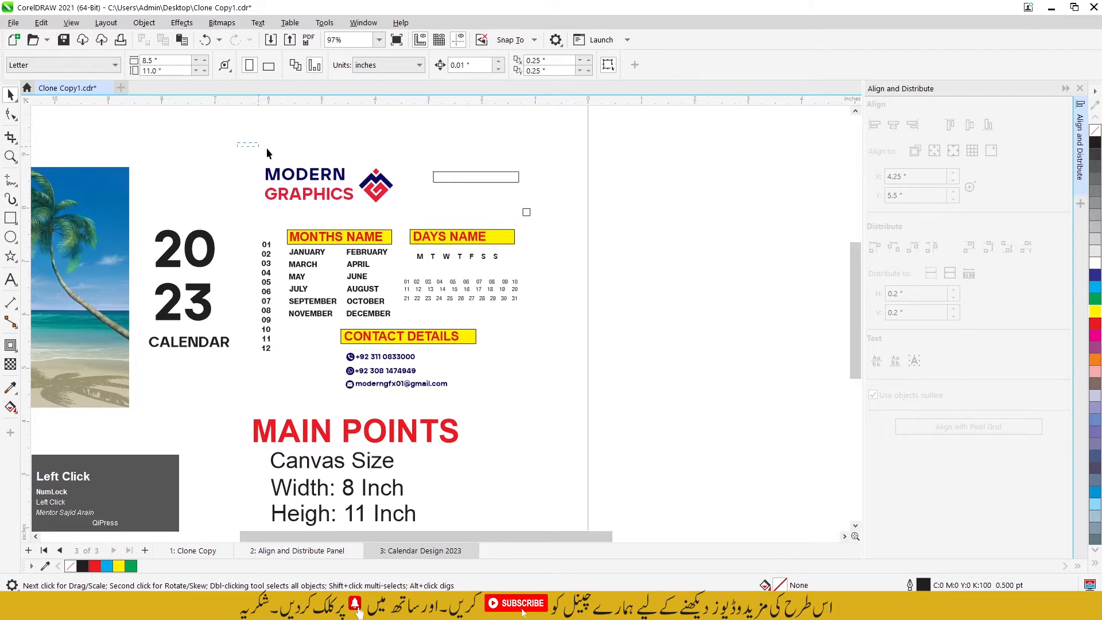
Step: Examine the long outlined rectangle and the small outlined square beside the MODERN GRAPHICS logo
left_click_drag(409, 207, 408, 208)
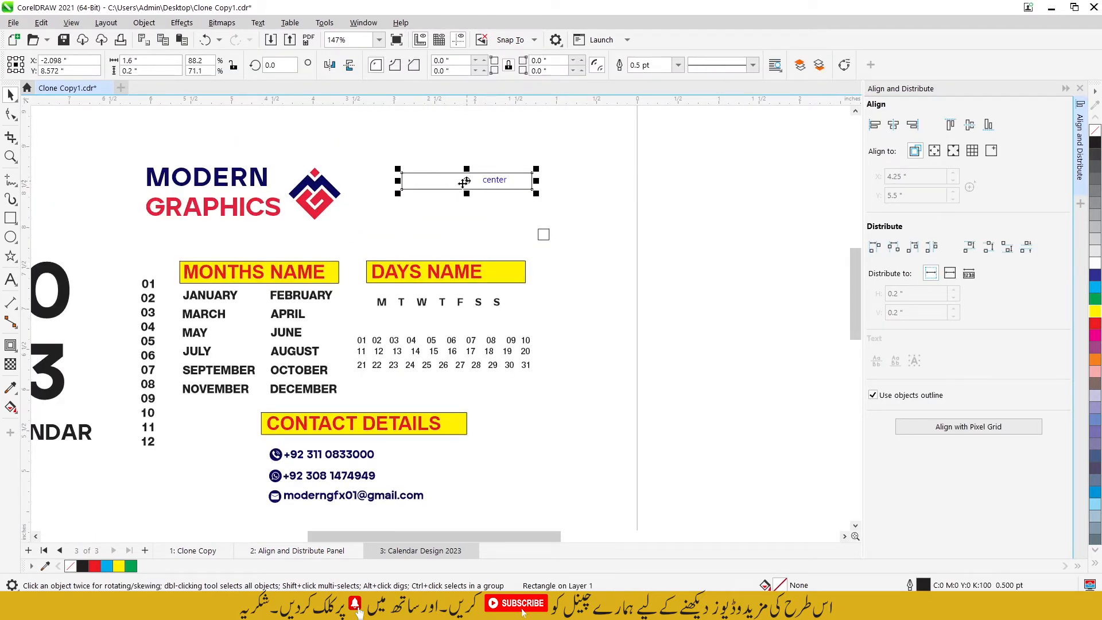
left_click(542, 235)
scroll(542, 235, "down", 4)
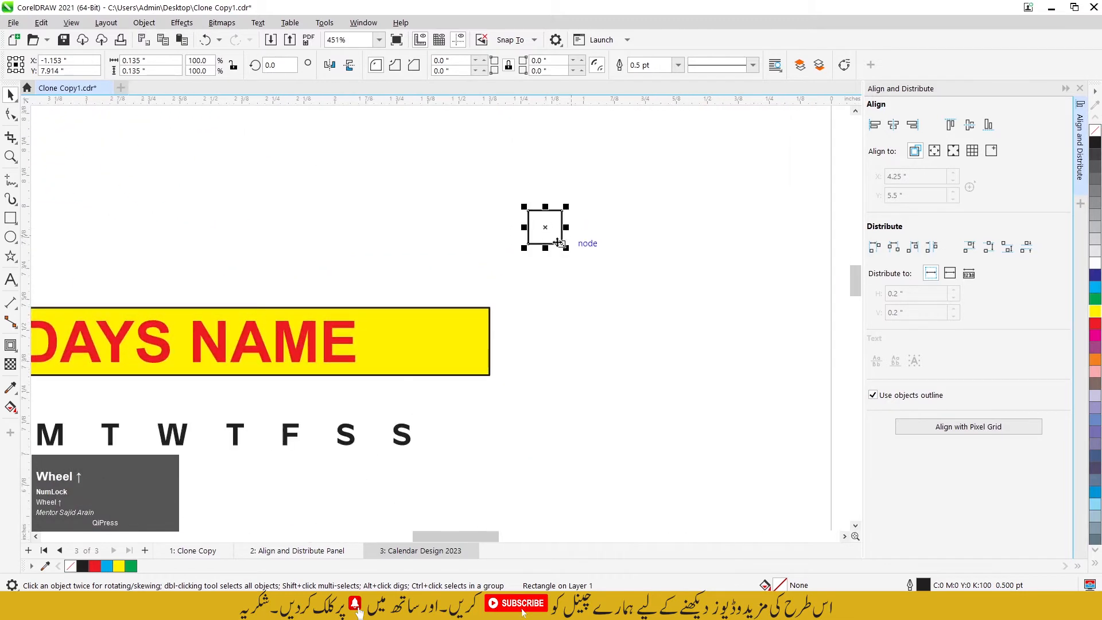
scroll(608, 191, "down", 5)
Step: Examine the calendar's text pieces by selecting the 01 to 12 number column, the weekday letters and the SEPTEMBER label
scroll(289, 208, "up", 4)
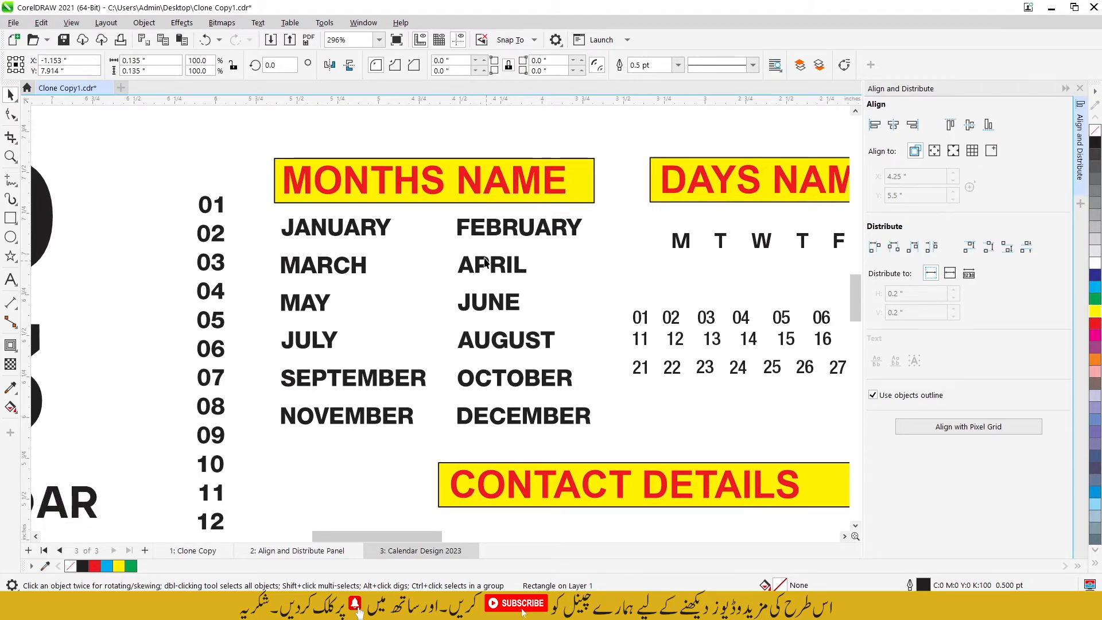
scroll(384, 248, "down", 2)
left_click_drag(306, 199, 347, 413)
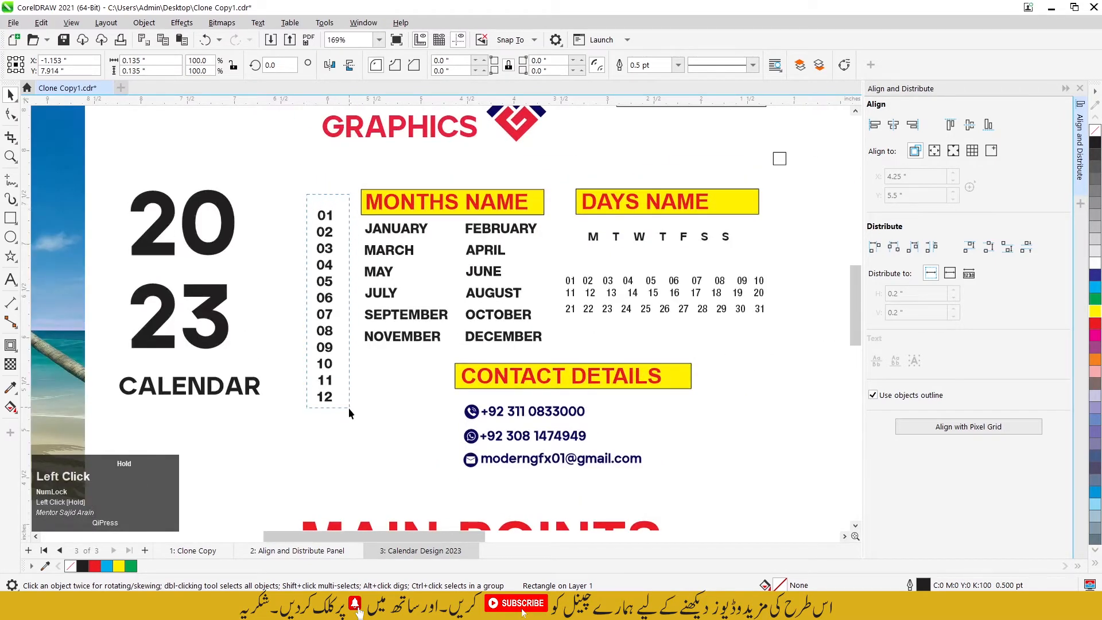
scroll(472, 216, "up", 3)
left_click_drag(469, 212, 548, 222)
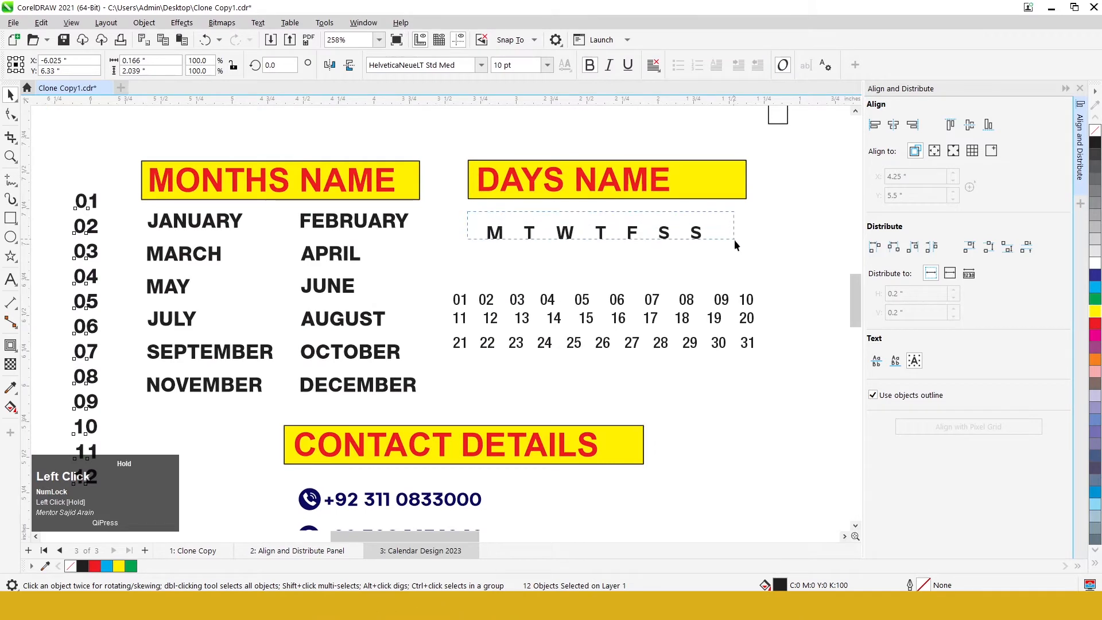
left_click_drag(735, 245, 738, 246)
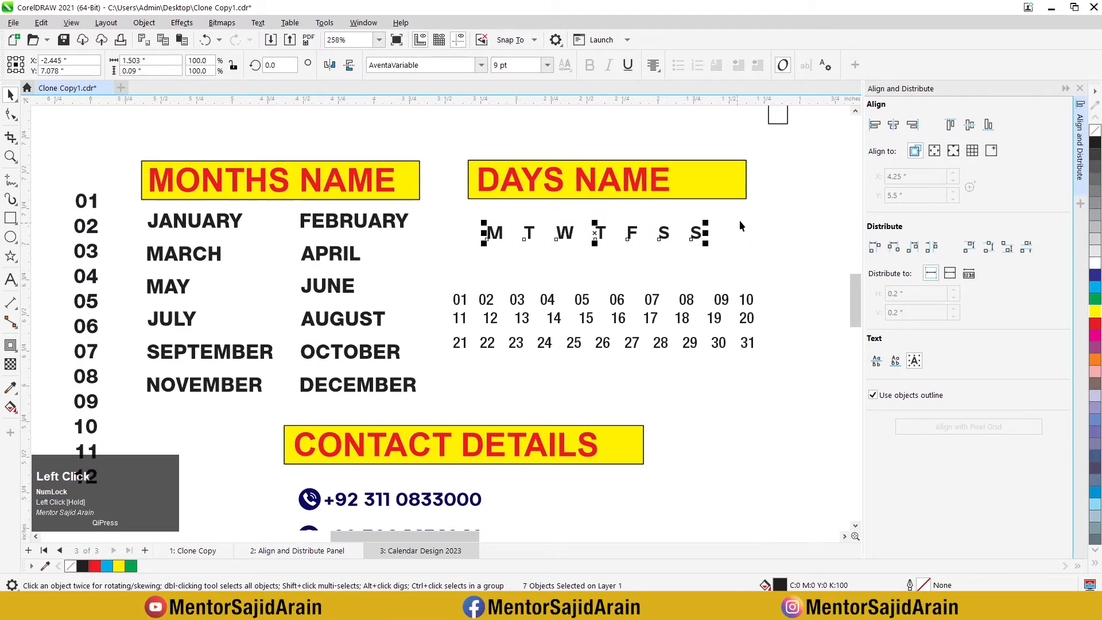
scroll(546, 161, "down", 3)
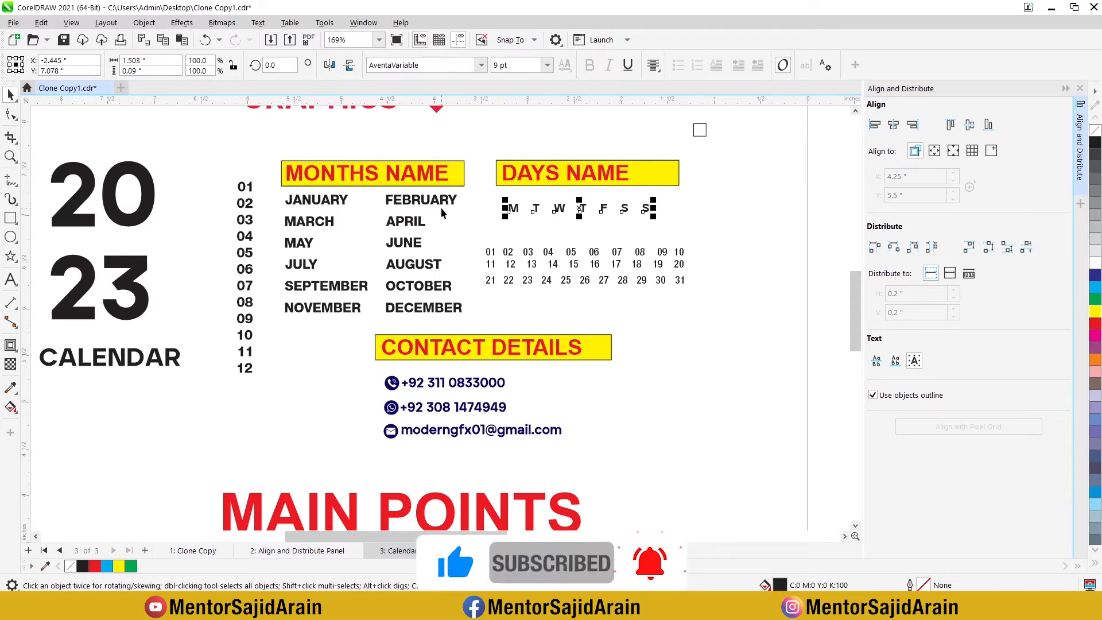
left_click(307, 286)
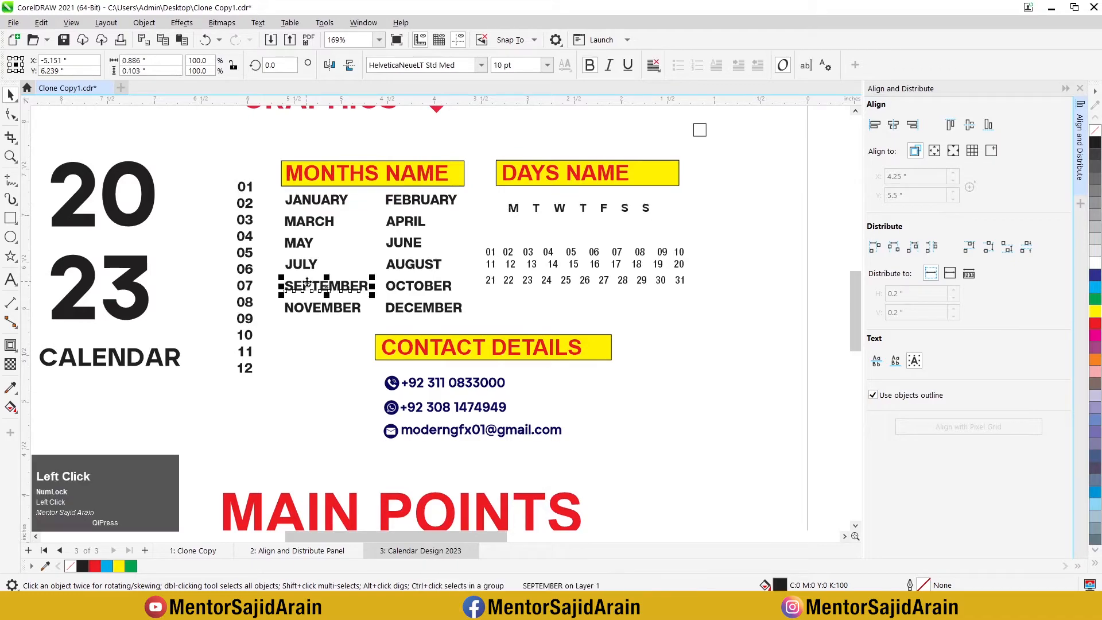
Step: Write JANUARY, FEBRUARY and MARCH as one three-line text object below the list of month names
scroll(347, 284, "down", 1)
scroll(272, 377, "up", 2)
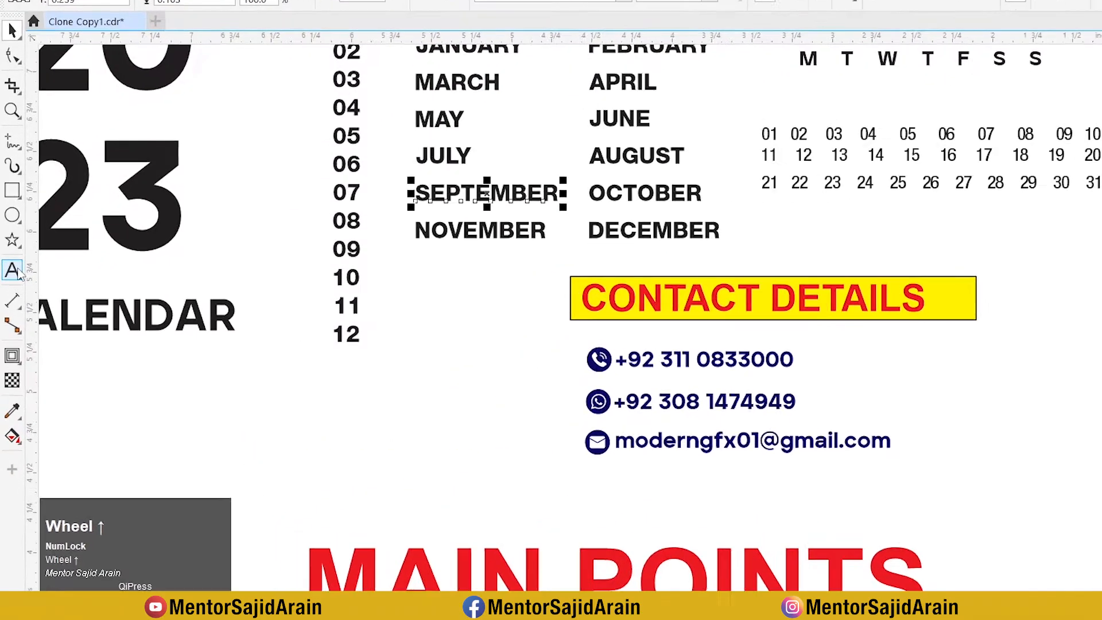
left_click(12, 270)
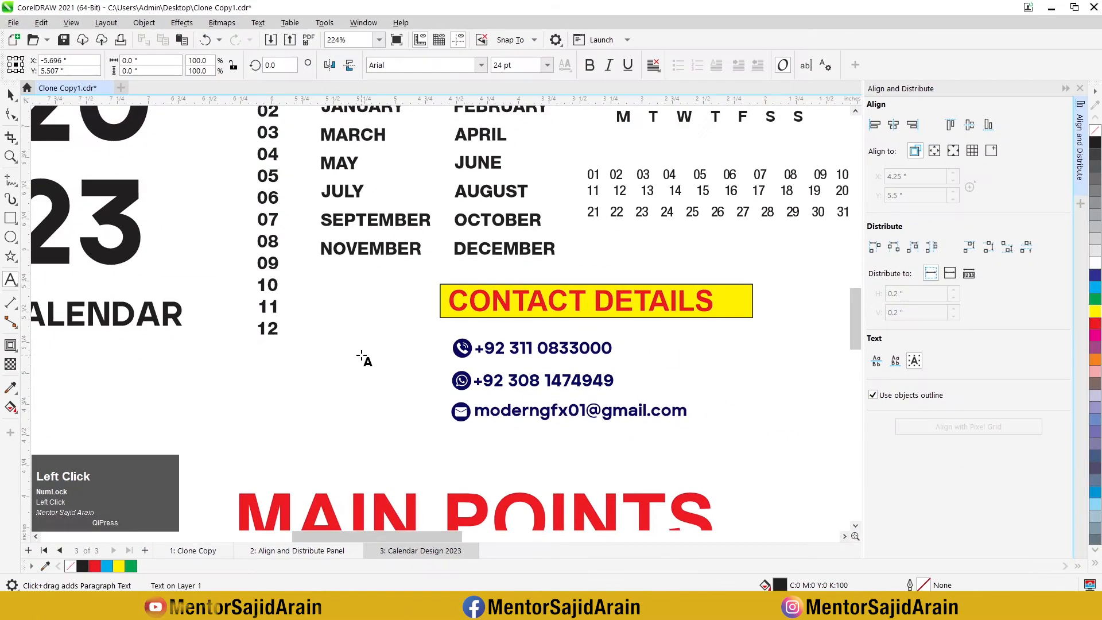
type("J")
key("Caps_Lock")
type("ANUARY")
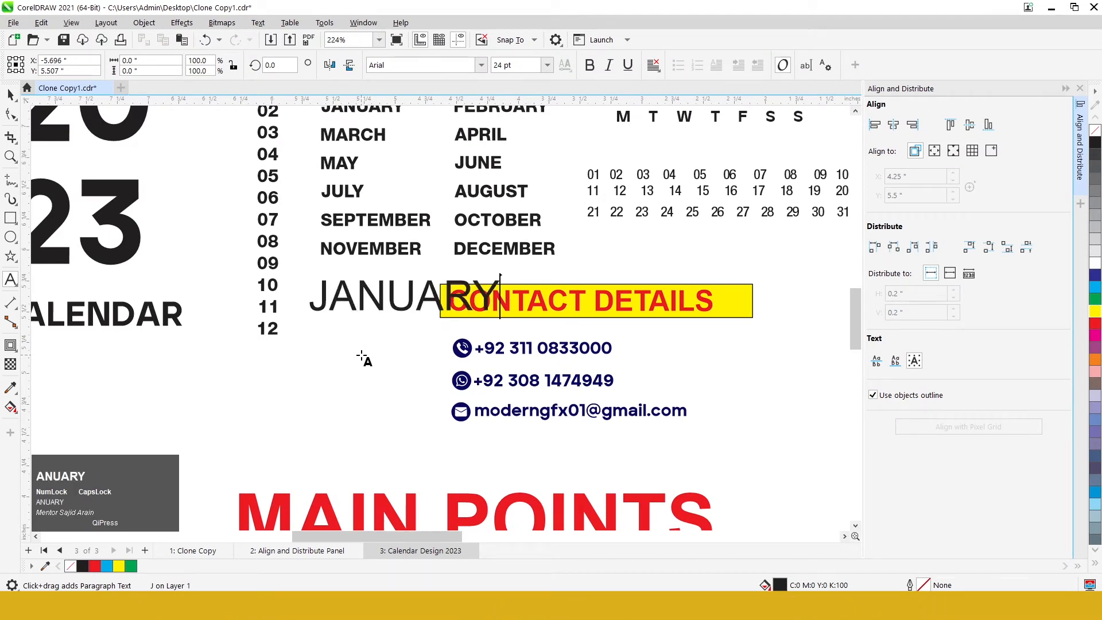
key("Return")
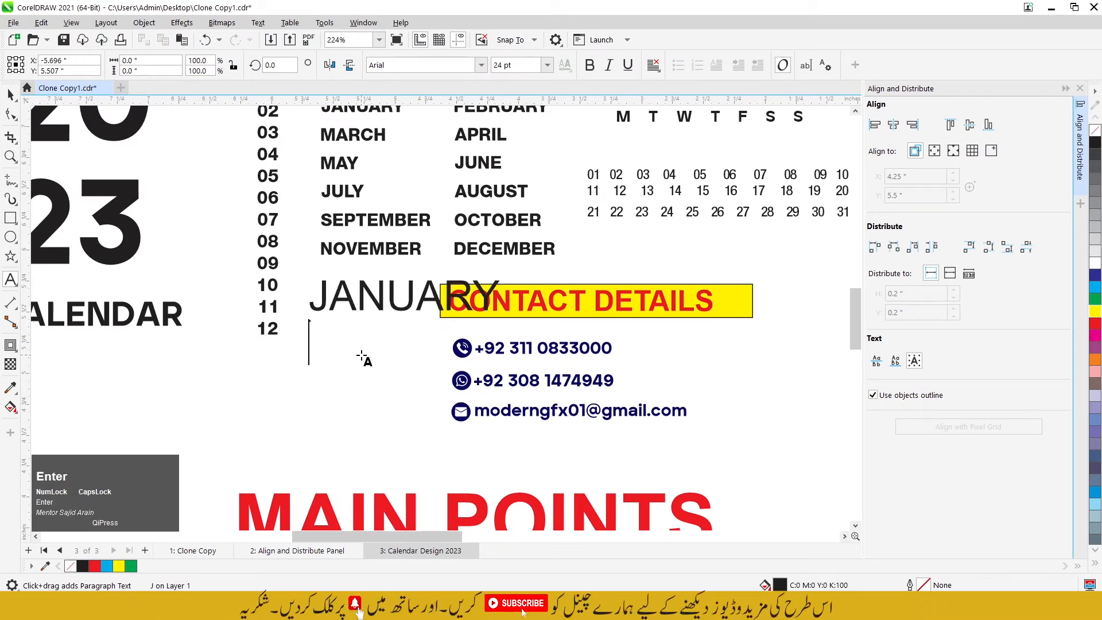
type("FEBRA")
key("BackSpace")
type("UARY")
key("Return")
type("MARCH")
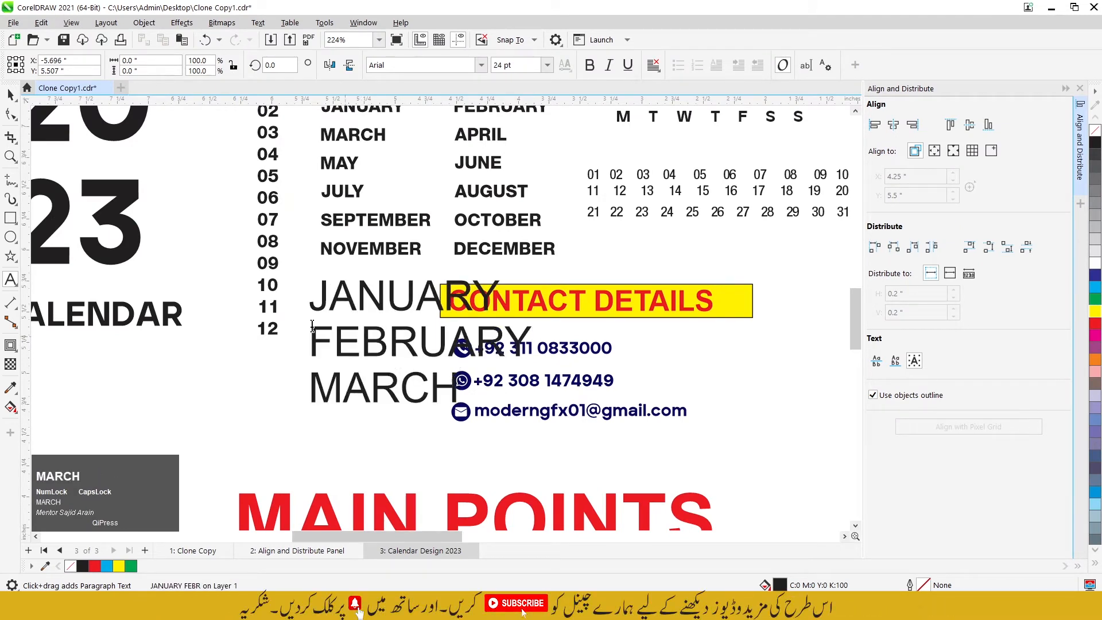
Step: Move the three-line month text to the empty area below the word CALENDAR
left_click(11, 95)
scroll(469, 294, "down", 2)
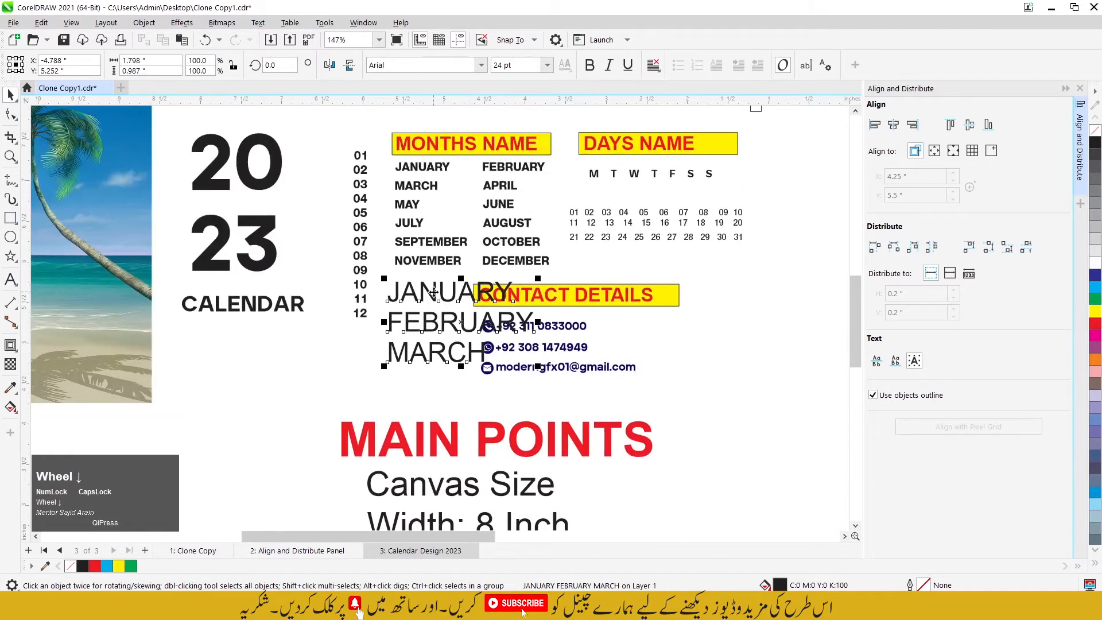
left_click_drag(434, 293, 244, 382)
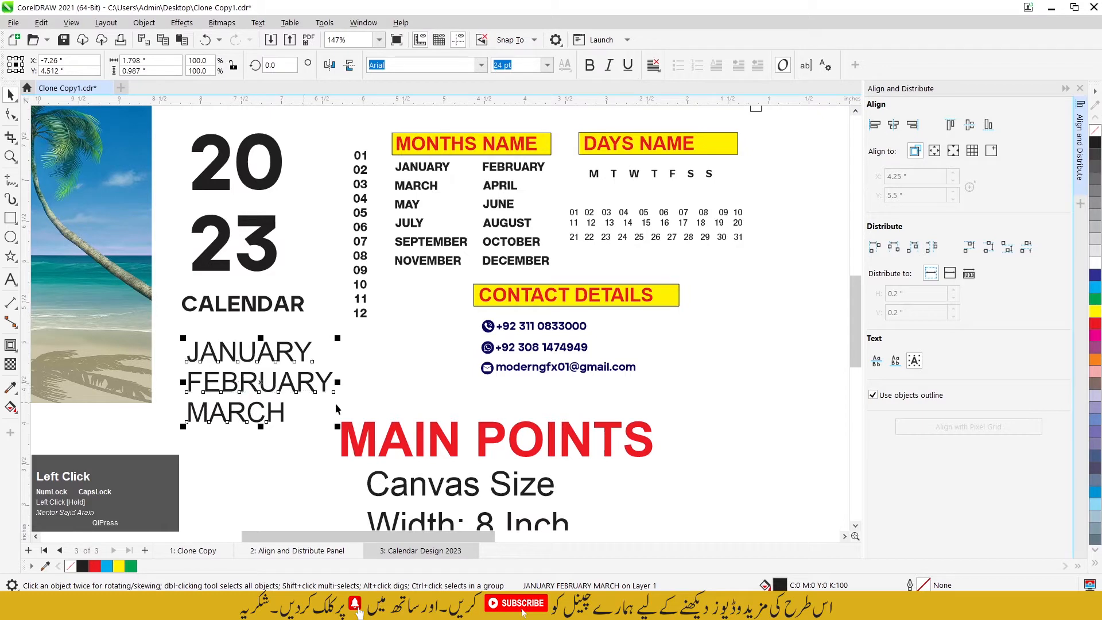
Step: Break the month text apart into separate lines and move JANUARY and FEBRUARY individually
key("ctrl+k")
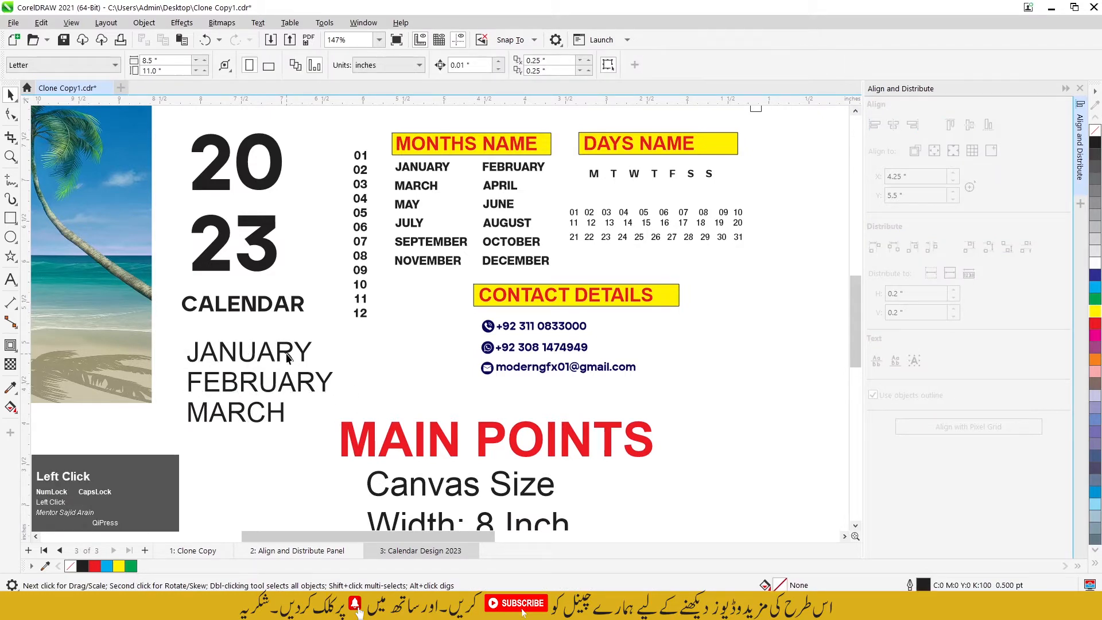
left_click_drag(290, 357, 294, 338)
left_click_drag(281, 388, 309, 375)
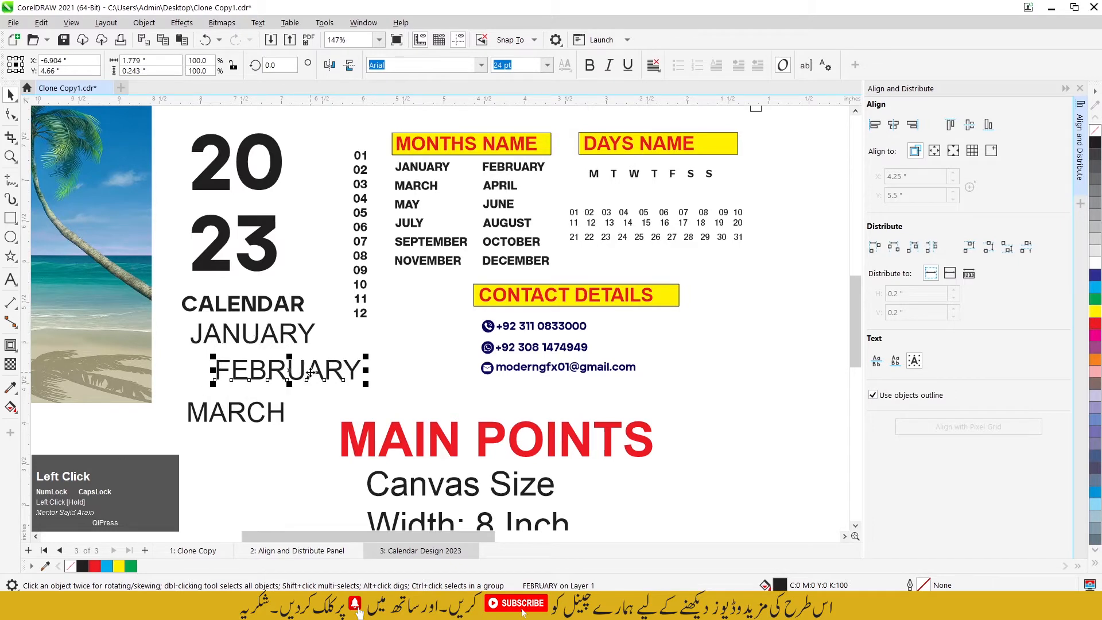
Step: Delete the separated JANUARY, FEBRUARY and MARCH sample texts below the word CALENDAR
left_click(276, 412)
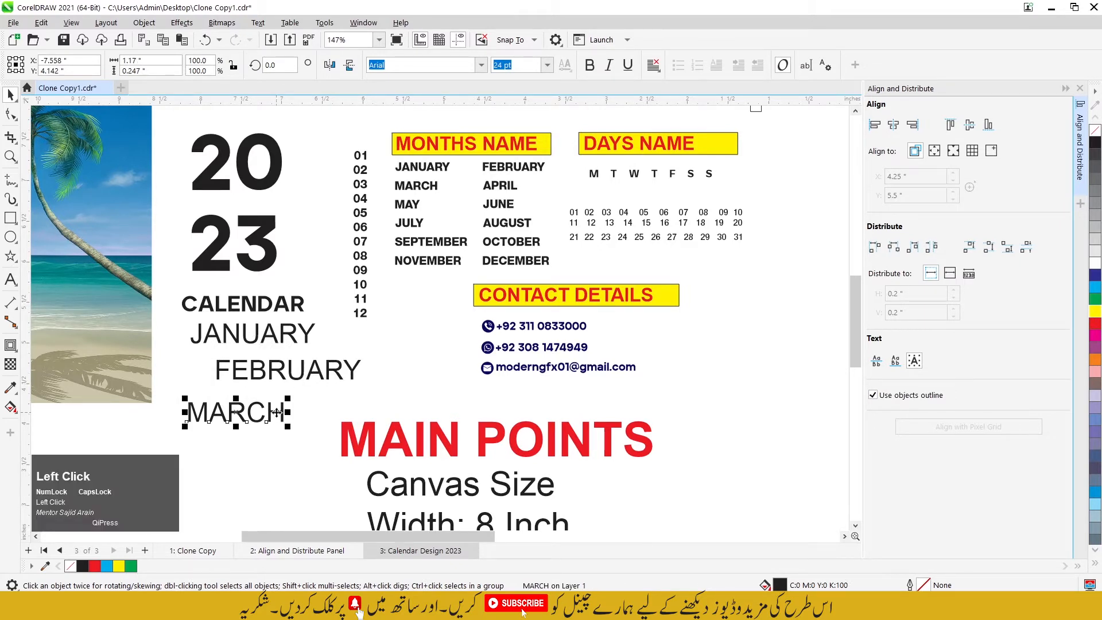
key("Delete")
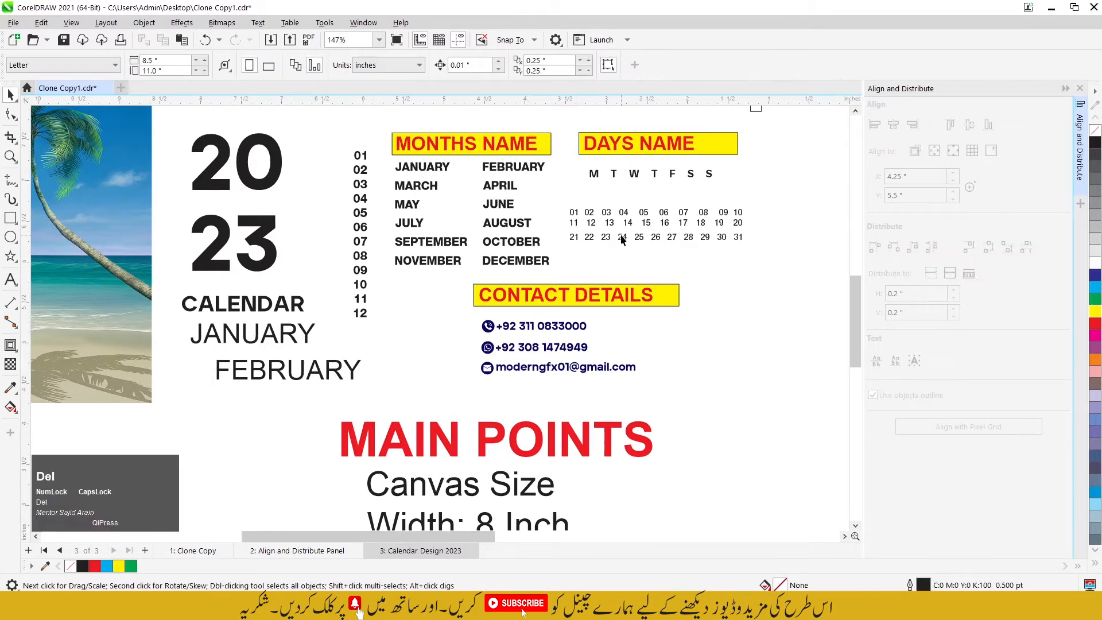
left_click(320, 368)
key("Delete")
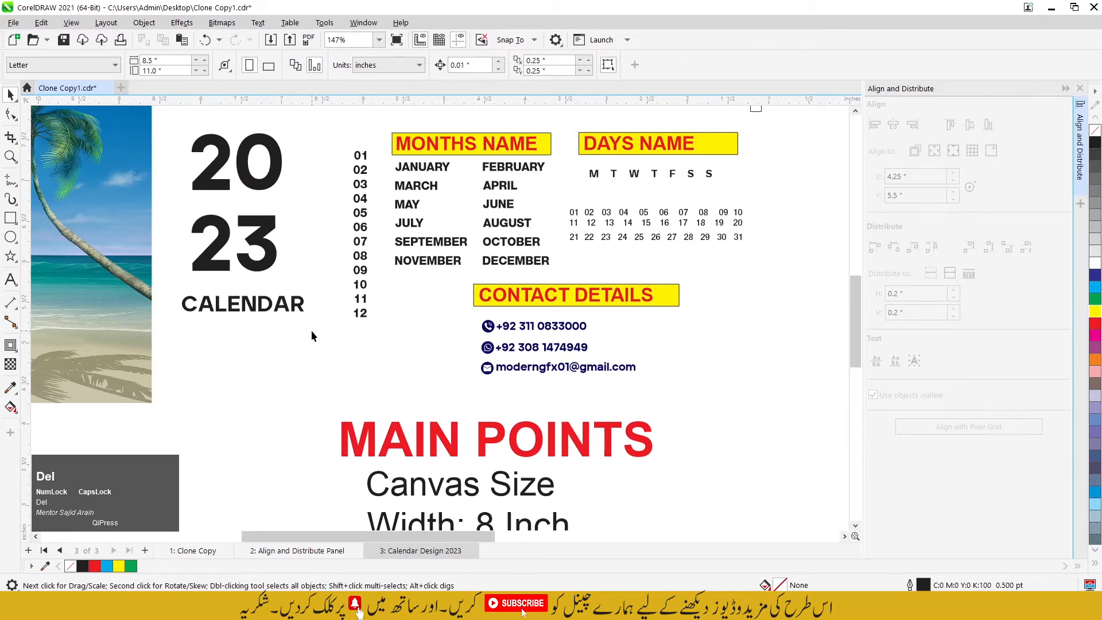
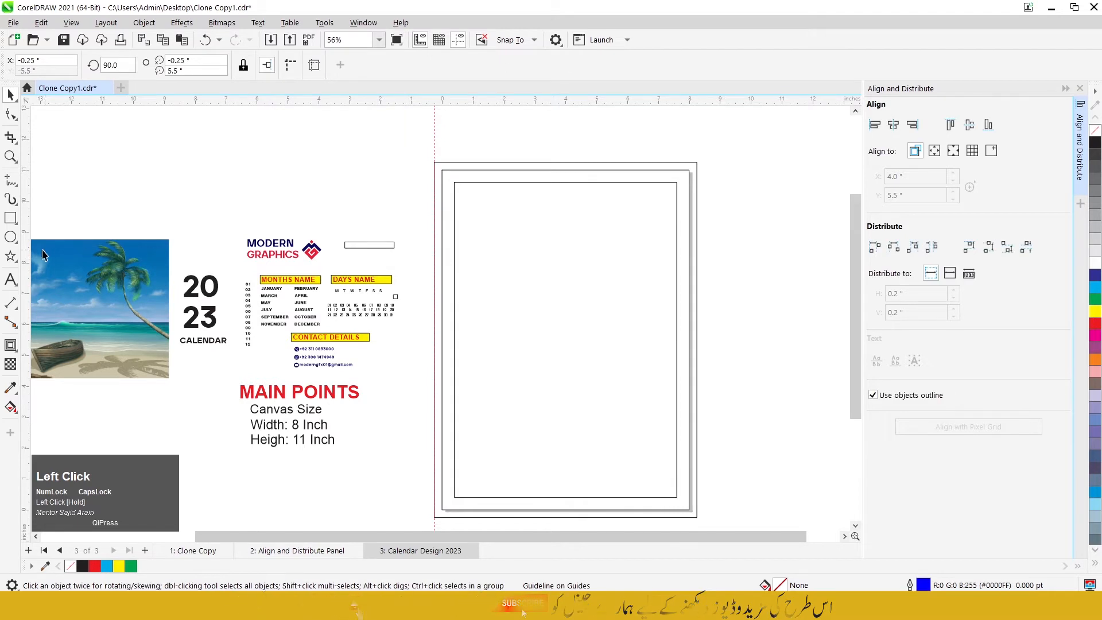
Step: Place guidelines on the left, right and top edges of the outermost and innermost rectangles around the page
left_click_drag(25, 256, 256, 264)
left_click_drag(545, 256, 697, 256)
left_click_drag(612, 161, 610, 162)
left_click_drag(610, 161, 596, 183)
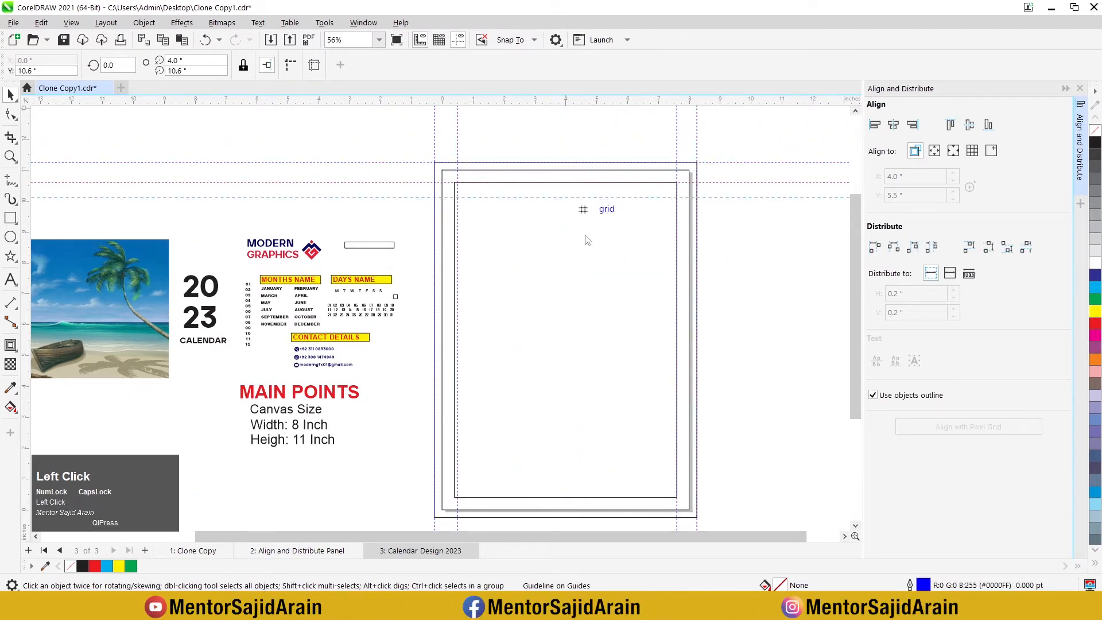
Step: Add guidelines on the bottom edges of the innermost and outermost rectangles and place the left inner guideline at 0.4 inches
left_click_drag(573, 512, 573, 512)
scroll(538, 413, "down", 1)
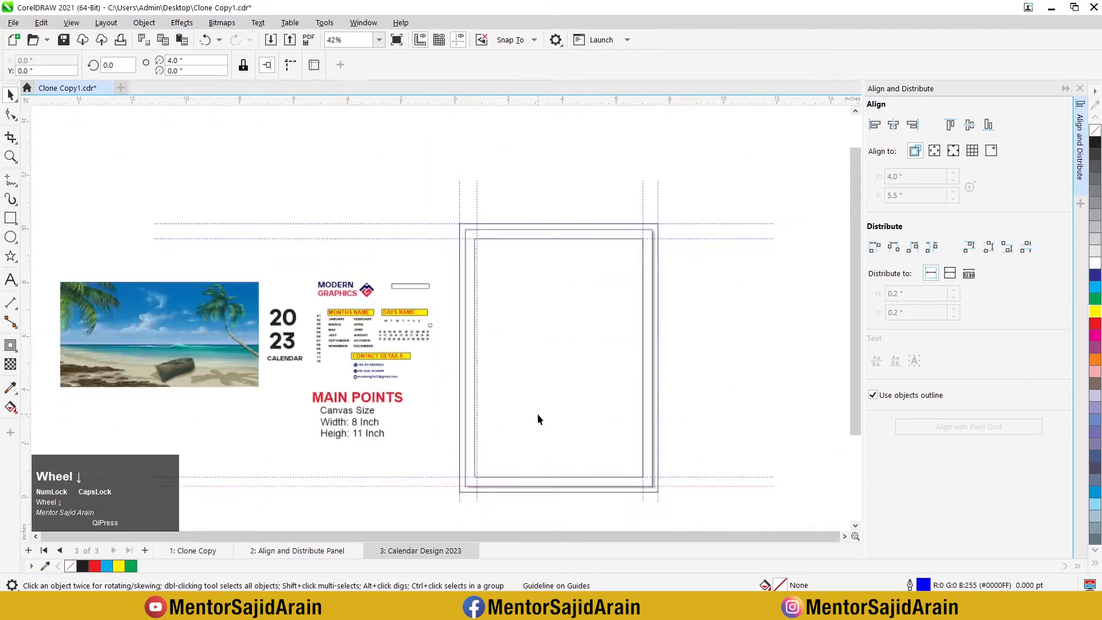
scroll(537, 492, "up", 1)
left_click_drag(538, 477, 537, 489)
left_click_drag(419, 309, 413, 309)
Step: Examine how the outer, page-size and inner rectangles sit against the guidelines
scroll(445, 281, "down", 1)
scroll(455, 216, "down", 1)
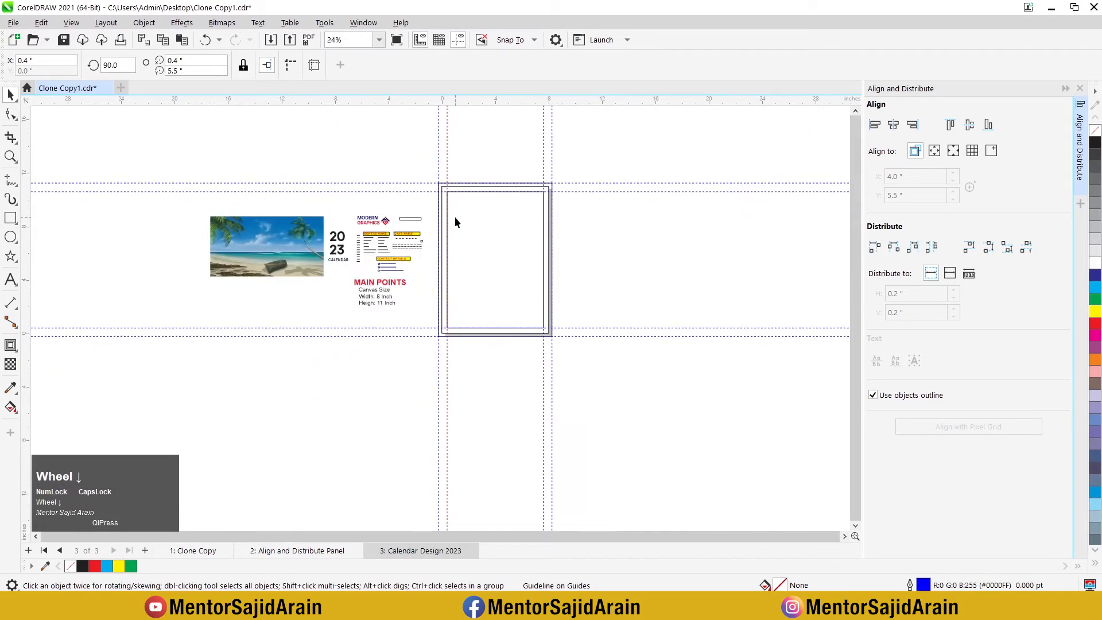
scroll(455, 216, "up", 2)
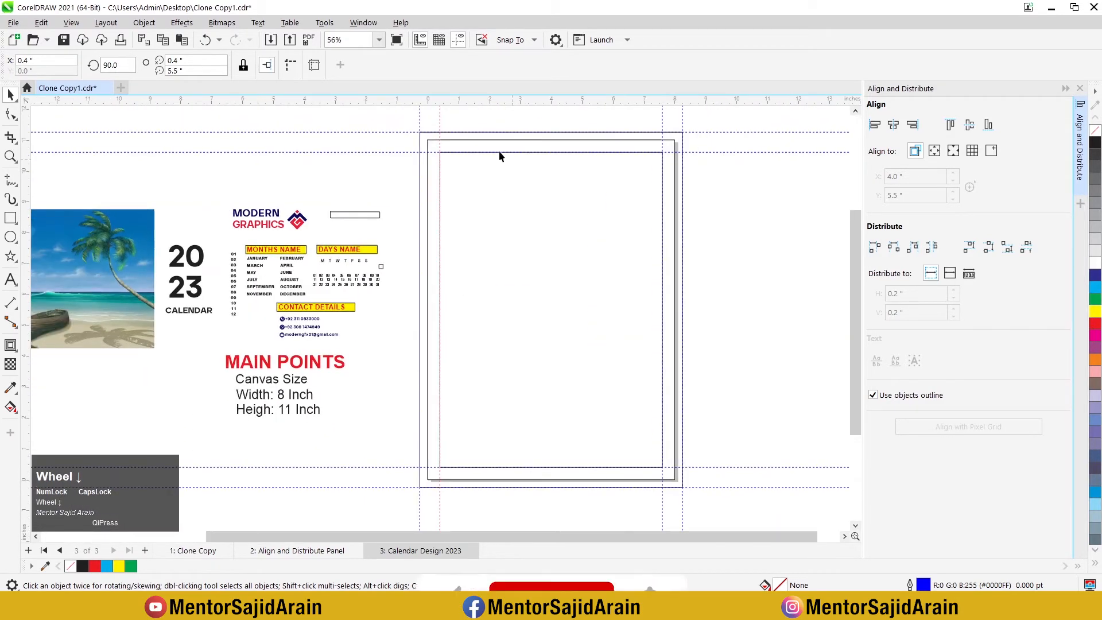
scroll(428, 140, "up", 1)
scroll(432, 135, "up", 3)
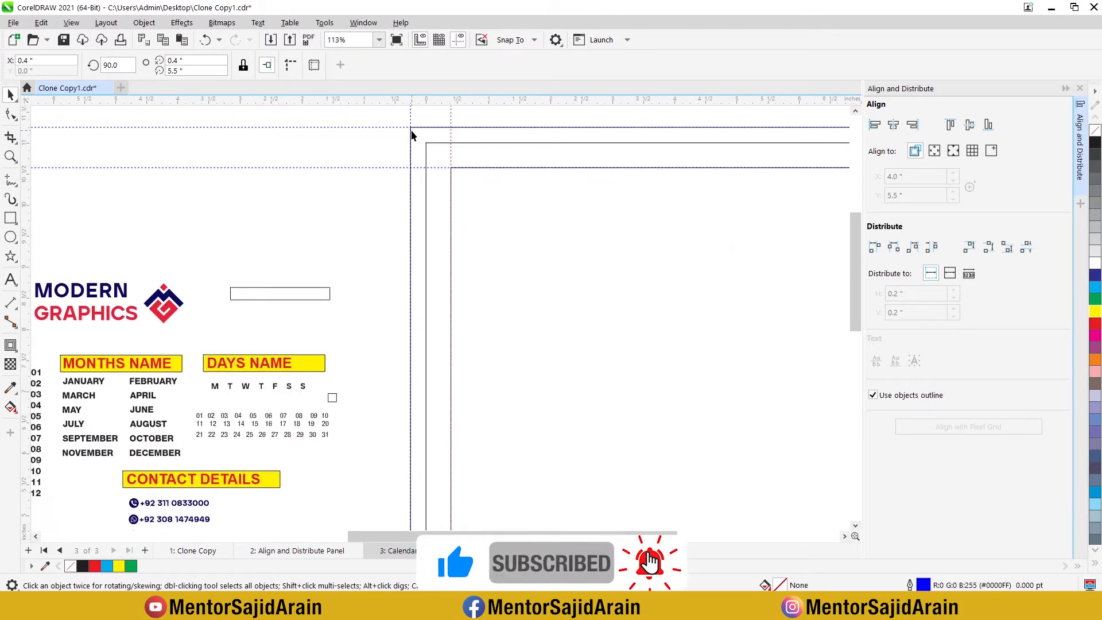
left_click(431, 170)
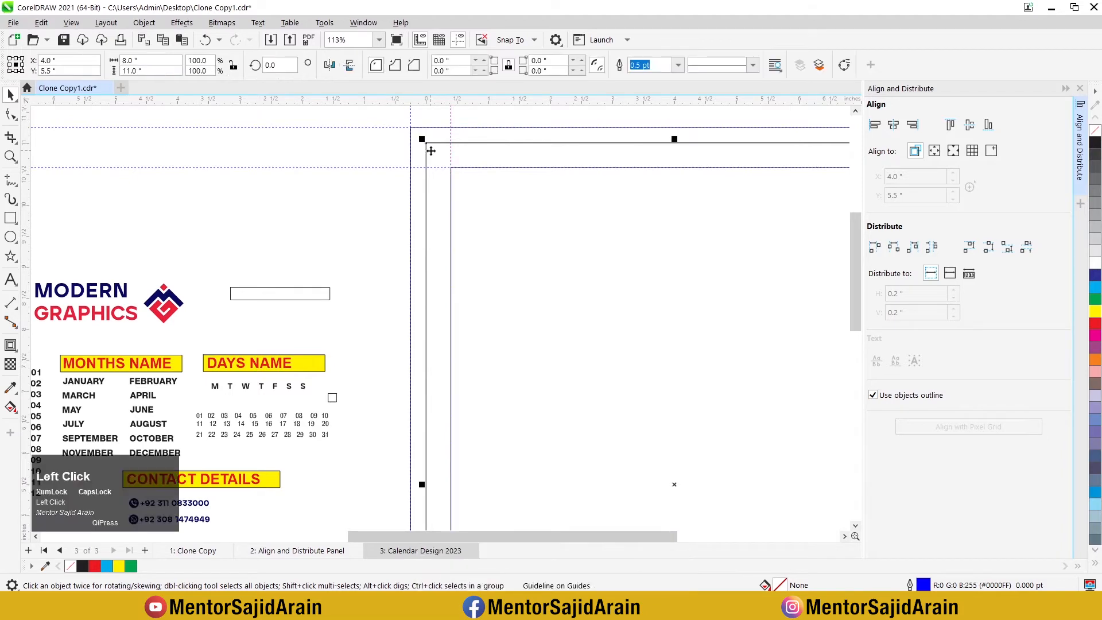
scroll(446, 153, "down", 6)
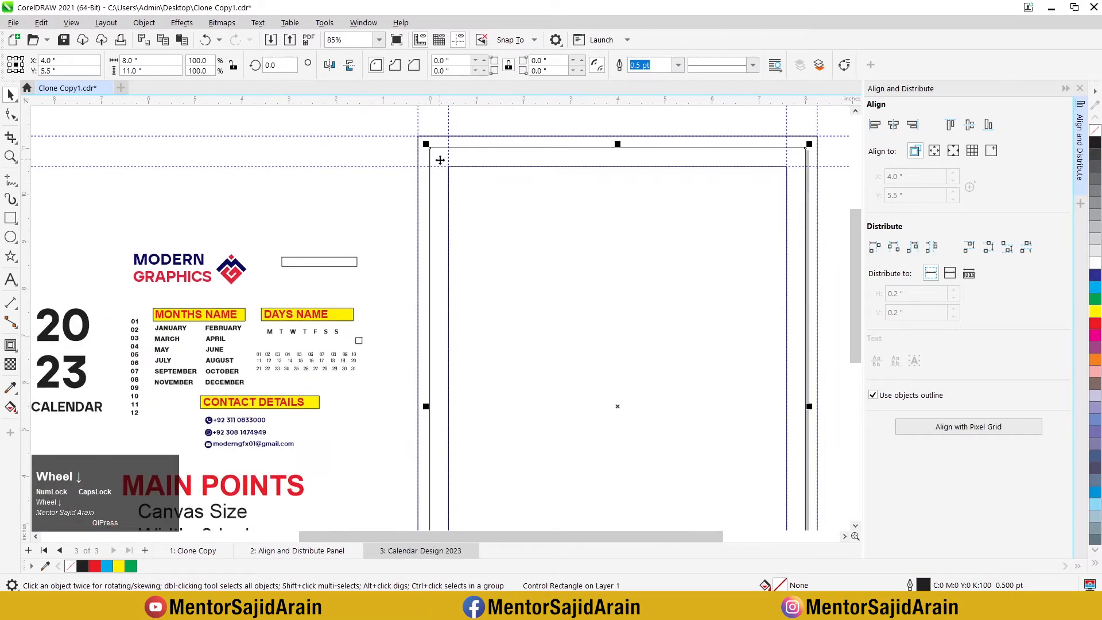
left_click(619, 332)
scroll(619, 333, "down", 1)
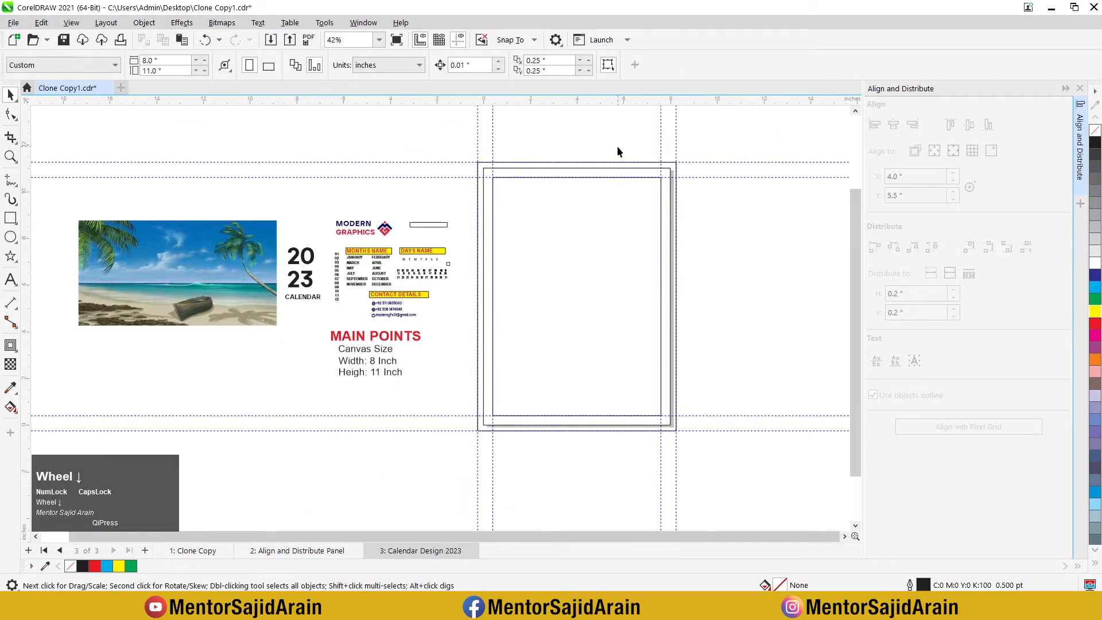
scroll(618, 146, "up", 2)
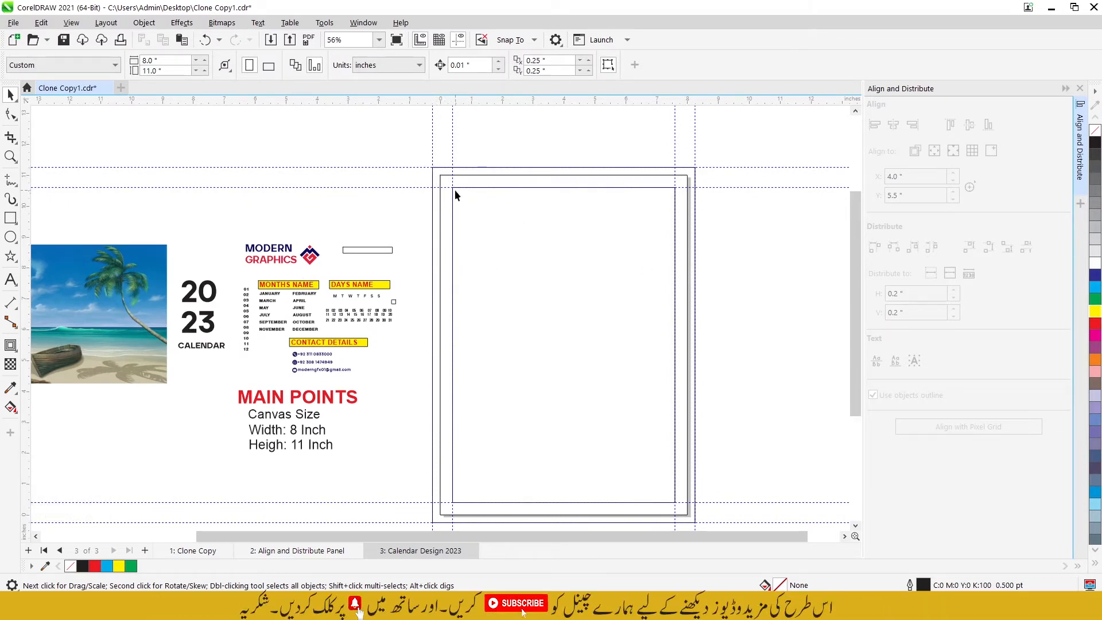
Step: Delete the innermost 7.2 × 10.2 inch rectangle, leaving its guidelines as the margin
left_click(553, 263)
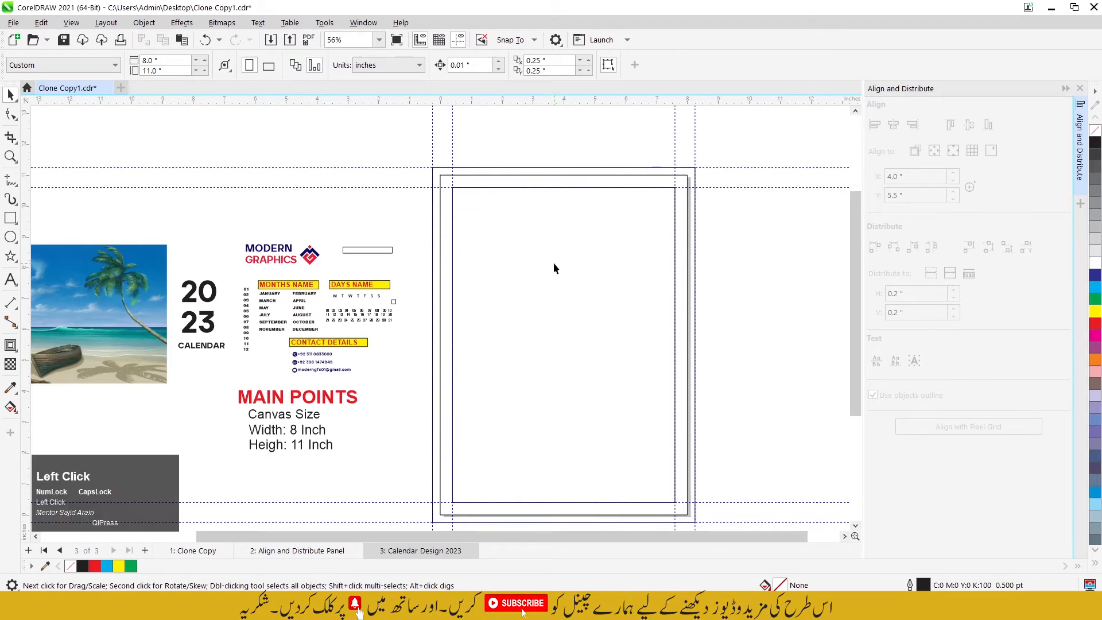
left_click(625, 248)
left_click(586, 252)
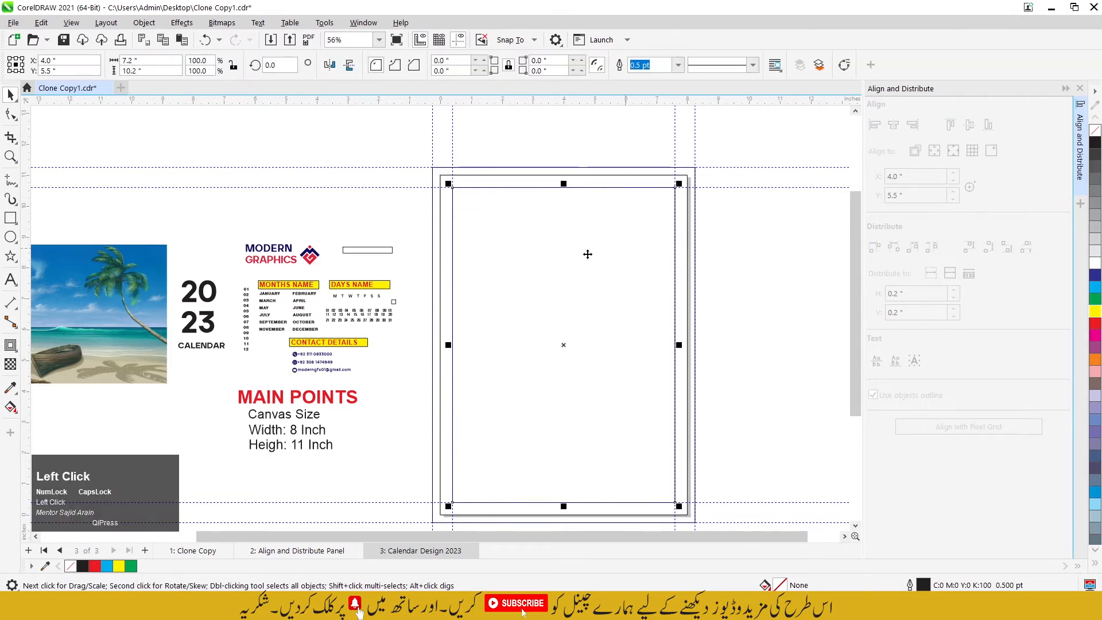
key("Delete")
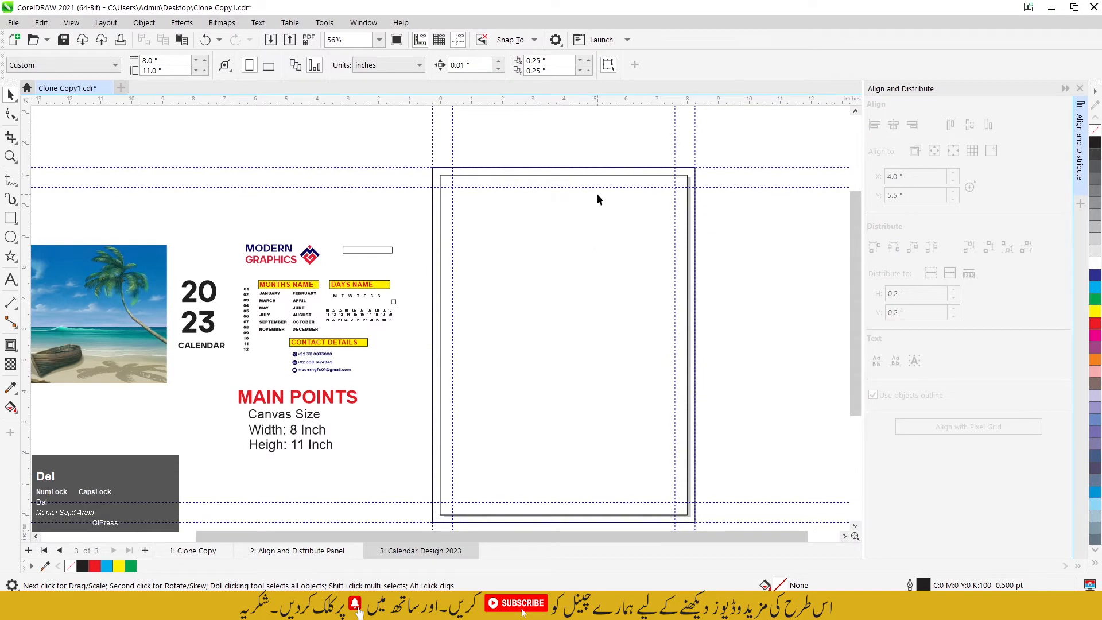
Step: Lock the 8 × 11 inch page rectangle together with the outer 8.5 × 11.5 inch rectangle
scroll(548, 275, "down", 1)
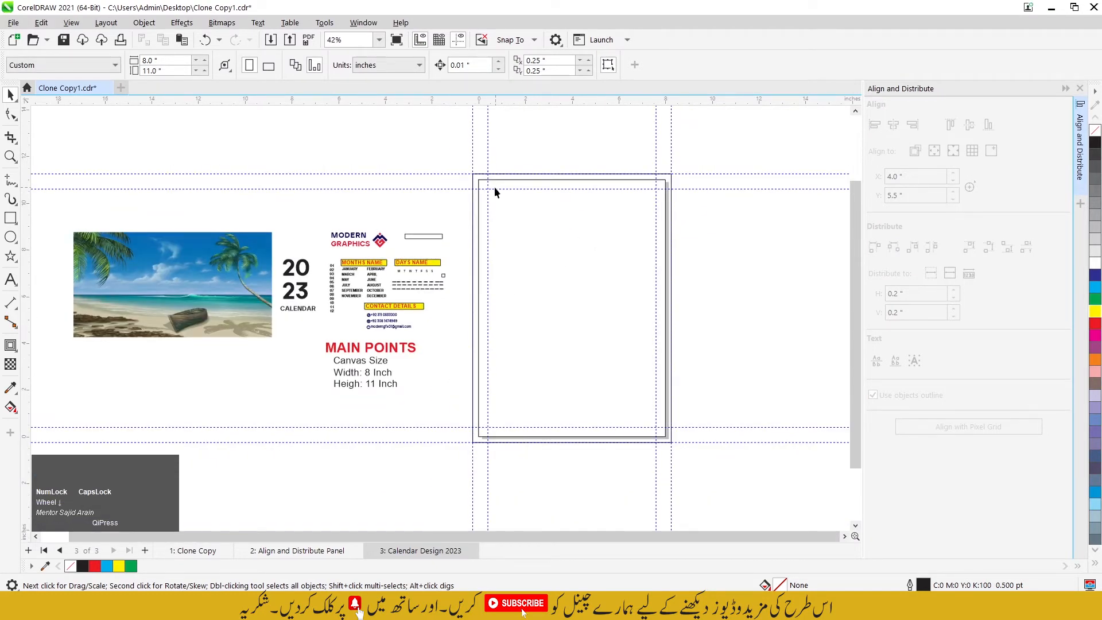
scroll(475, 359, "up", 1)
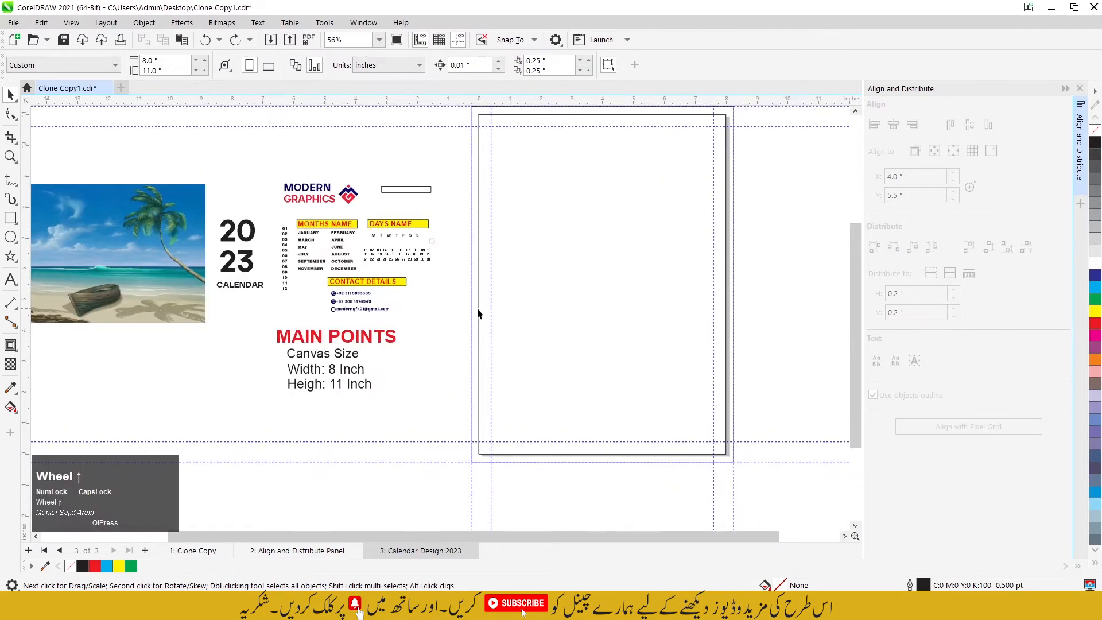
scroll(475, 343, "up", 1)
left_click(481, 339)
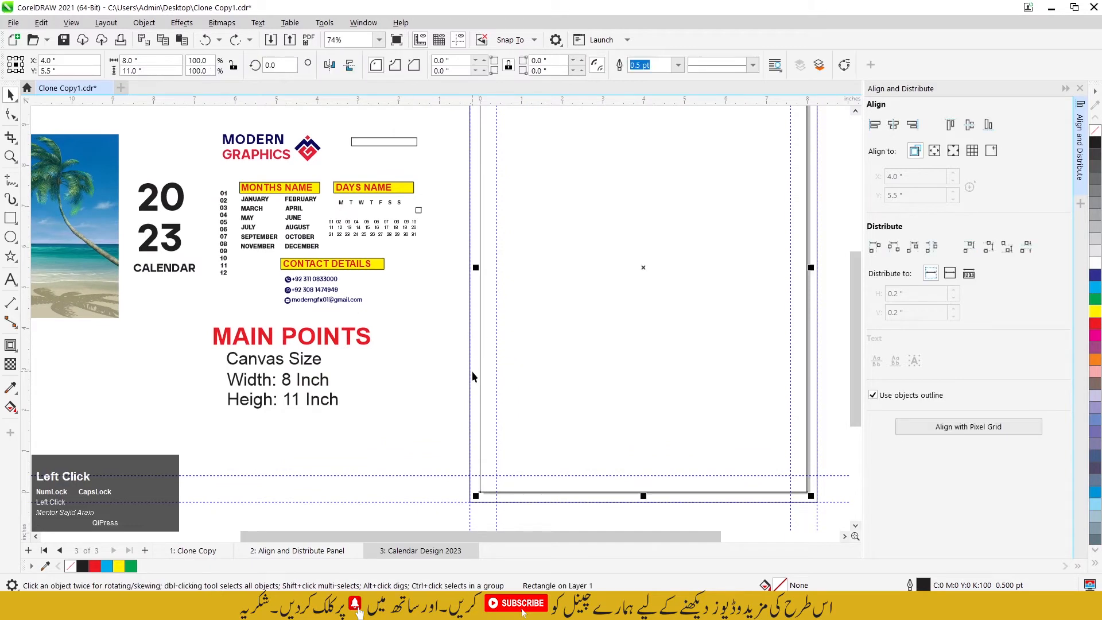
left_click(473, 373)
left_click(484, 365, "shift")
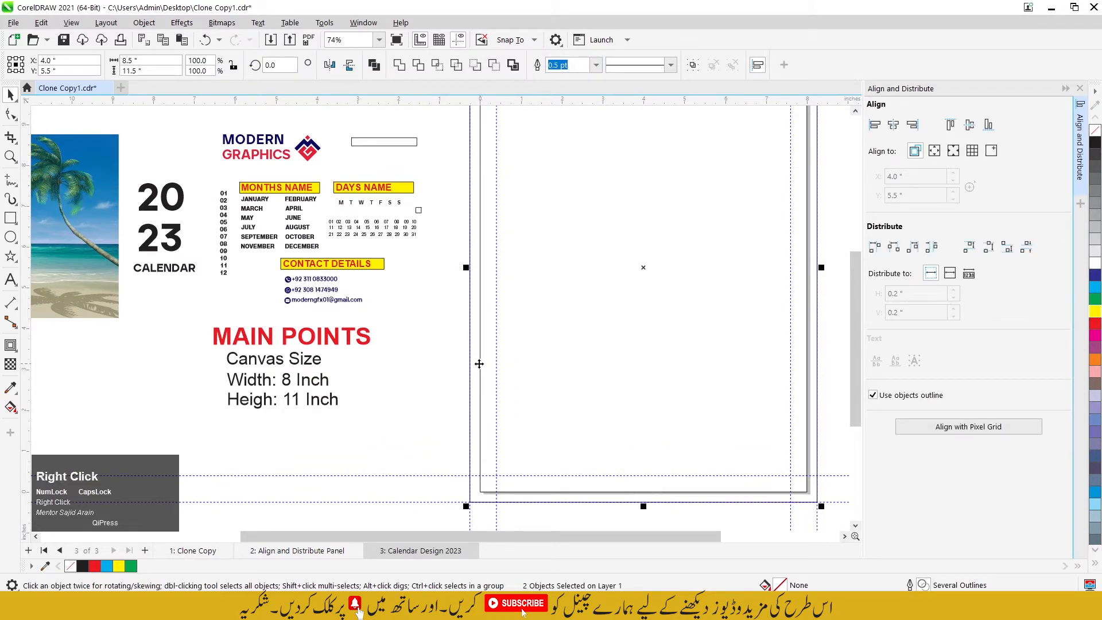
right_click(479, 364)
left_click(532, 383)
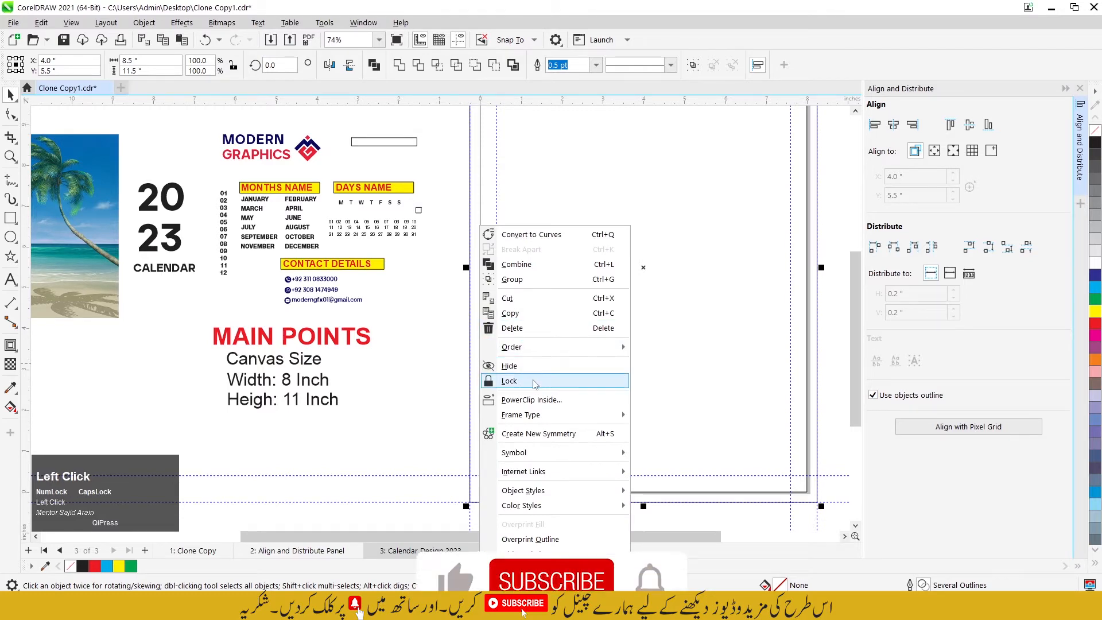
scroll(510, 269, "down", 1)
left_click(462, 205)
Step: Move the beach picture onto the page so it fits the top of the outer rectangle
scroll(462, 205, "up", 1)
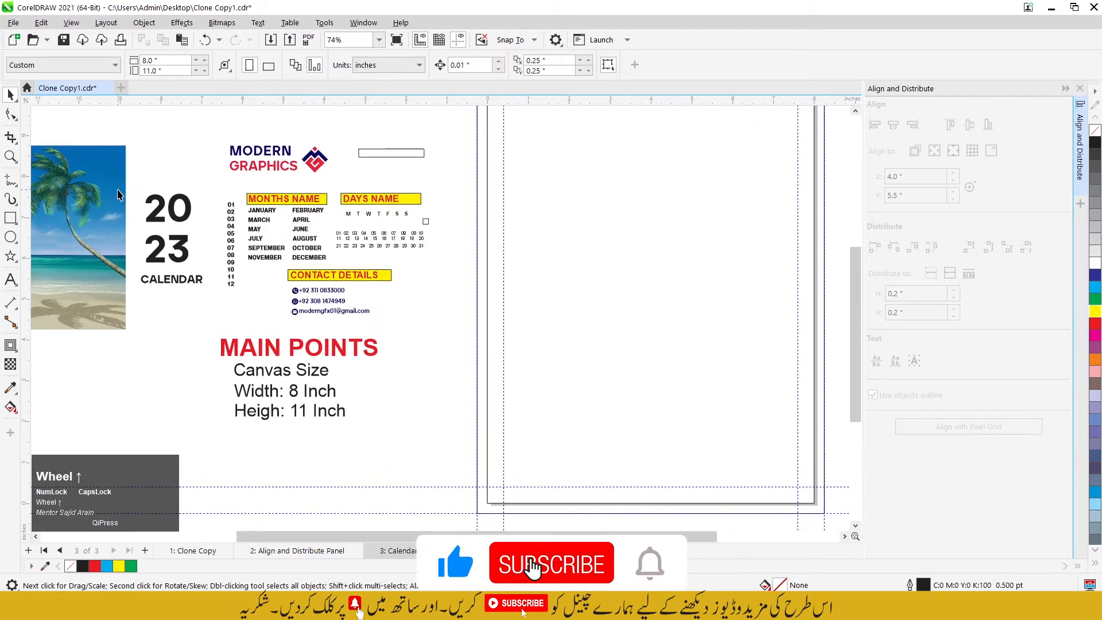
left_click_drag(140, 200, 751, 201)
scroll(505, 252, "down", 1)
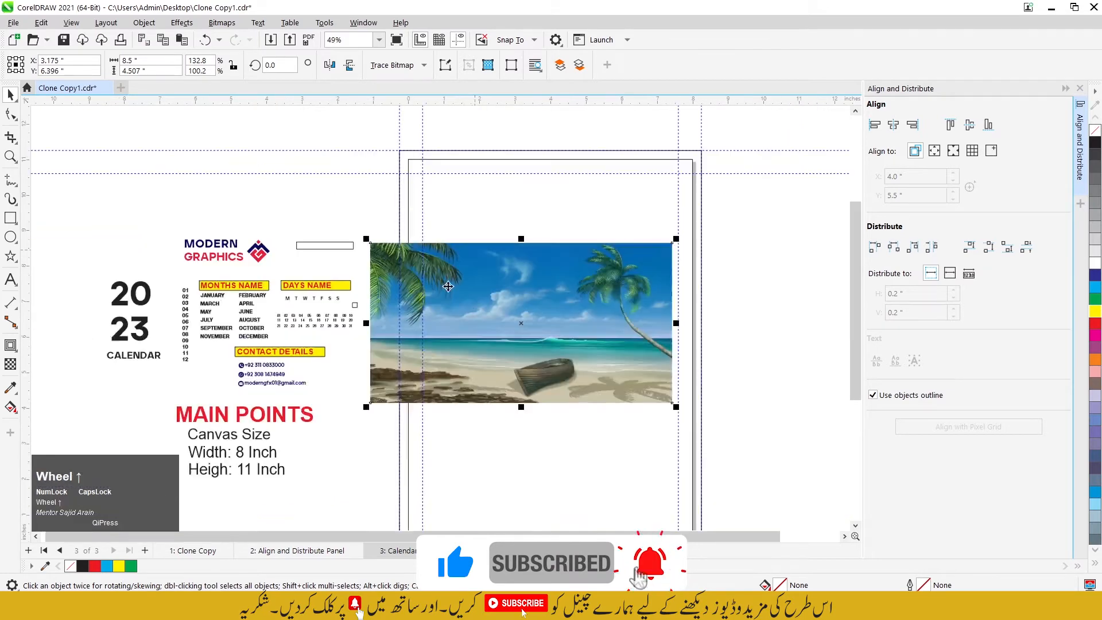
left_click_drag(449, 287, 525, 309)
Step: Draw a rectangle about 1.55 × 2.69 inches across the lower left edge of the beach picture, stretching its top upward
key("F6")
scroll(503, 289, "up", 1)
left_click_drag(494, 216, 495, 200)
key("space")
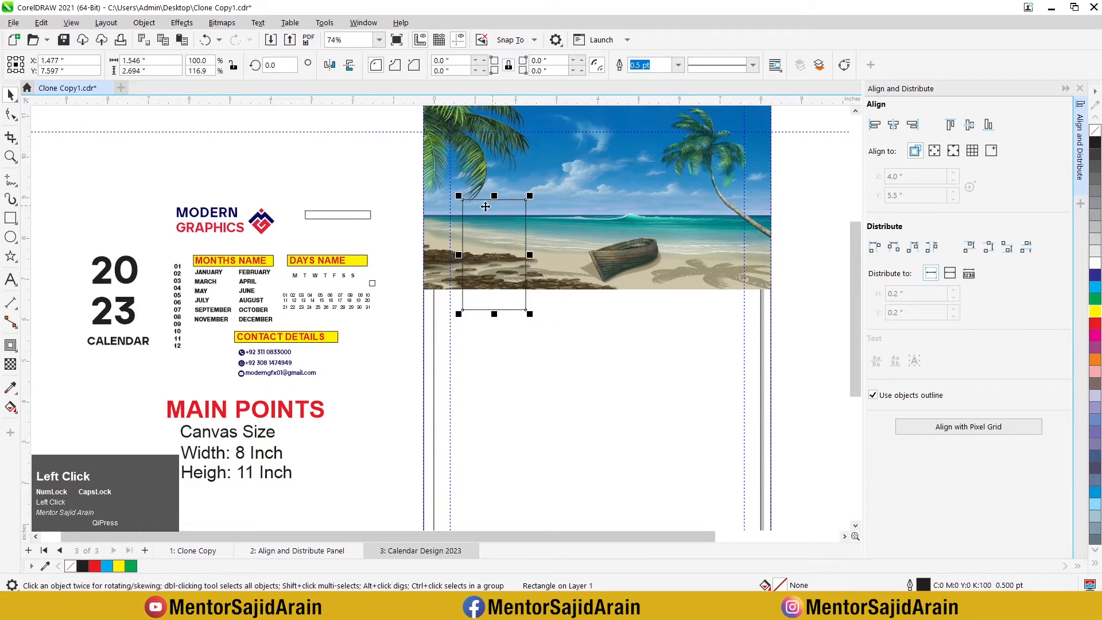
Step: Make a shortened copy of the rectangle, about 0.49 inches high, at its lower end just below the picture
scroll(486, 207, "up", 1)
left_click_drag(500, 167, 501, 304)
right_click(500, 304)
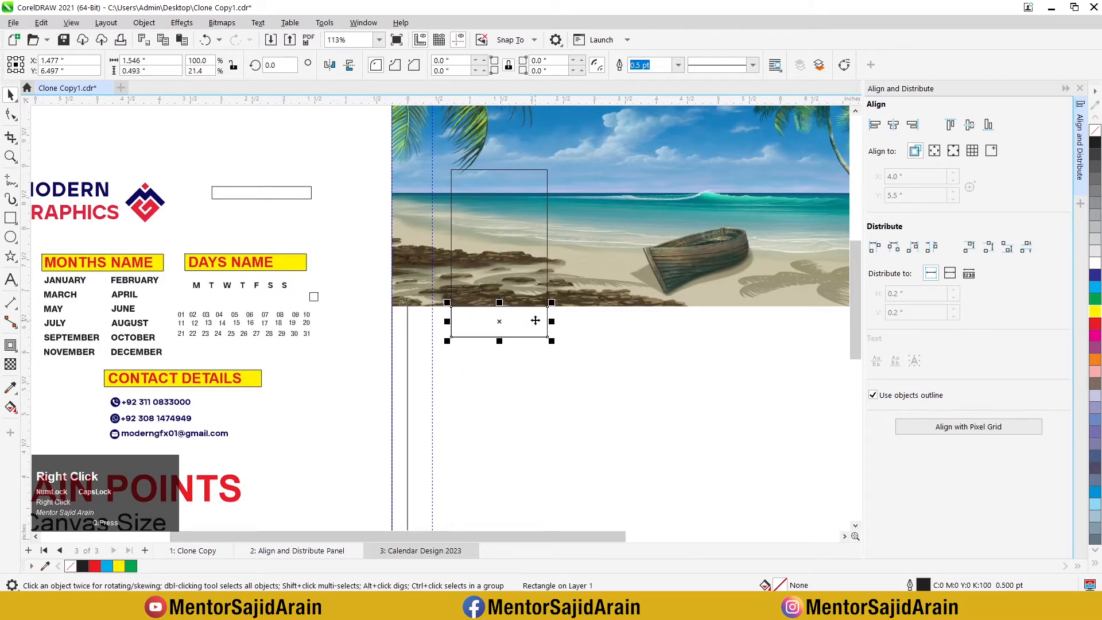
Step: Sample the navy and red of the Modern Graphics logo into the document color palette
scroll(522, 306, "down", 2)
scroll(361, 254, "up", 4)
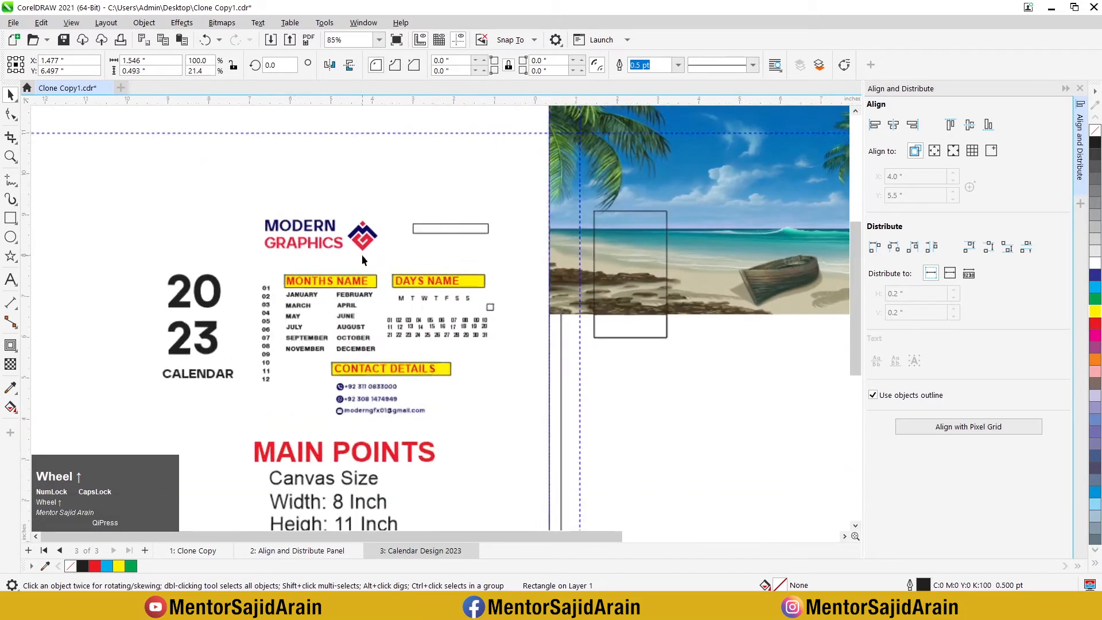
left_click_drag(302, 184, 437, 305)
left_click(287, 171)
left_click_drag(287, 171, 423, 311)
scroll(404, 242, "down", 1)
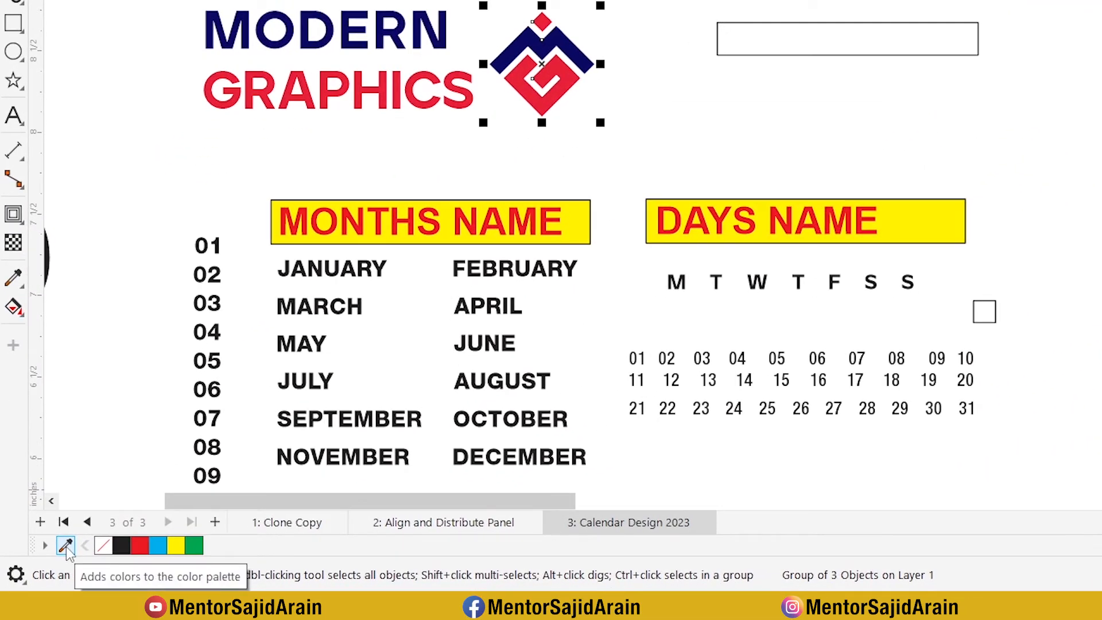
left_click(66, 546)
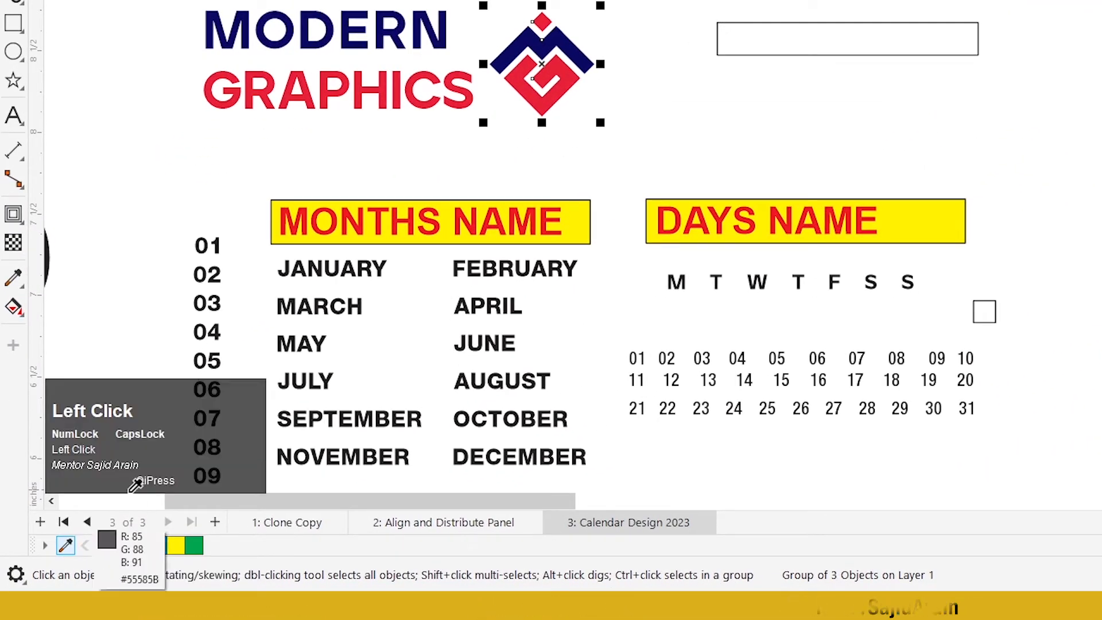
left_click(518, 41)
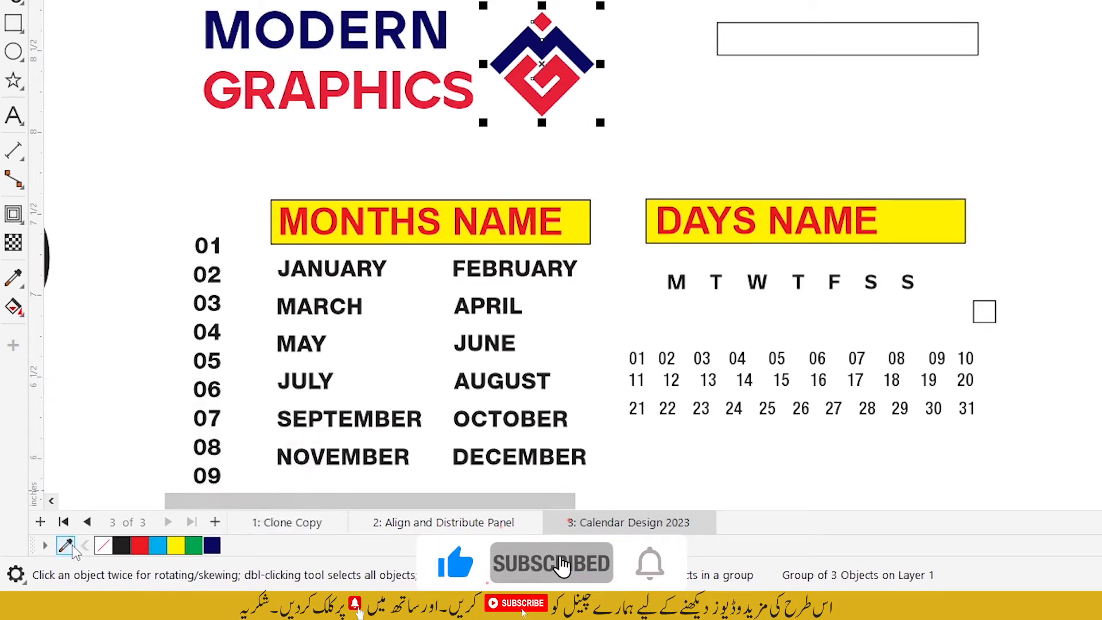
left_click(65, 546)
left_click(561, 80)
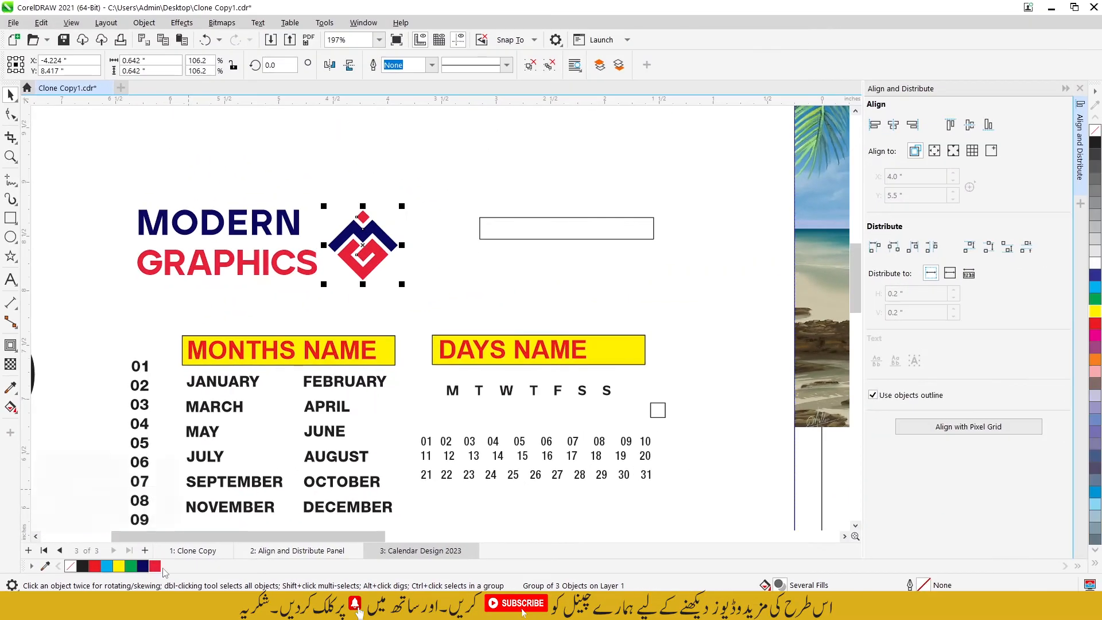
Step: Fill the tall rectangle with the logo's navy and remove its outline
scroll(270, 324, "down", 3)
left_click(537, 293)
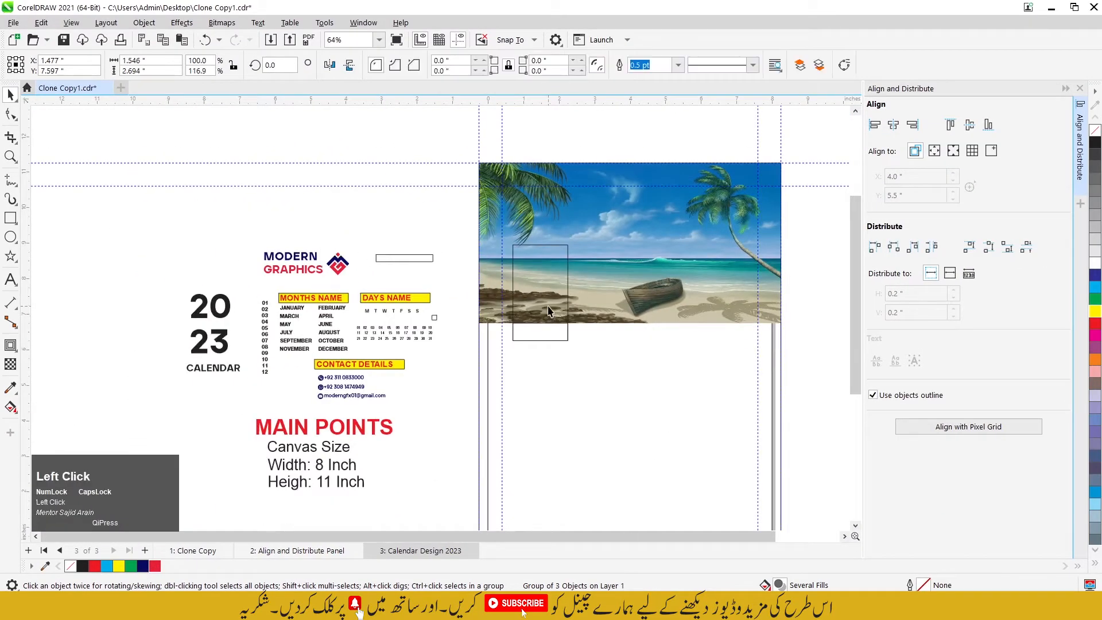
left_click(143, 566)
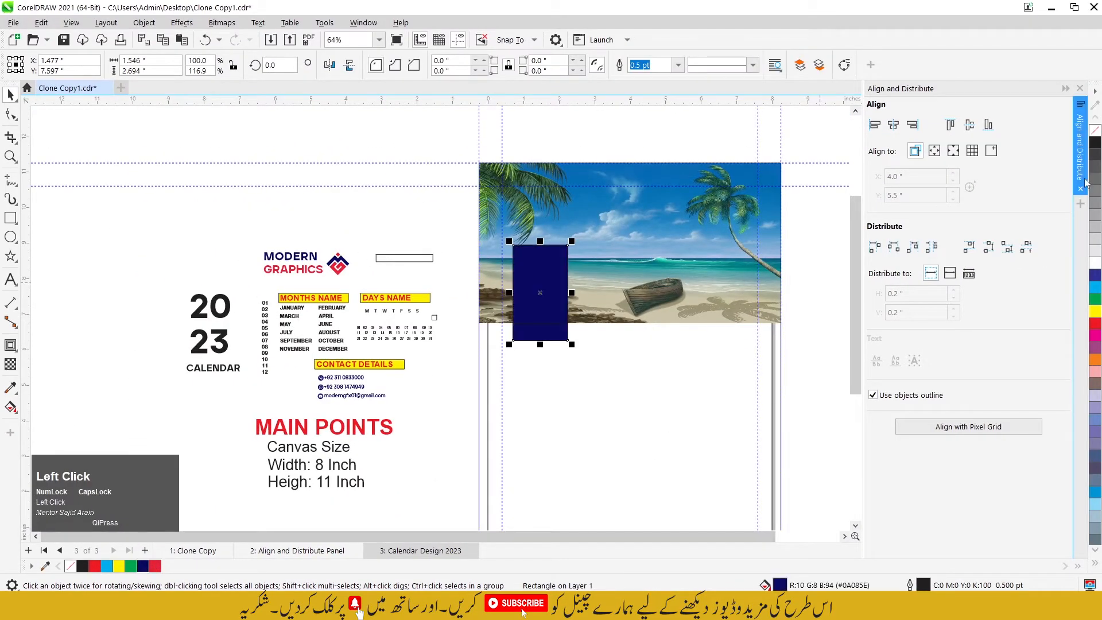
right_click(1097, 134)
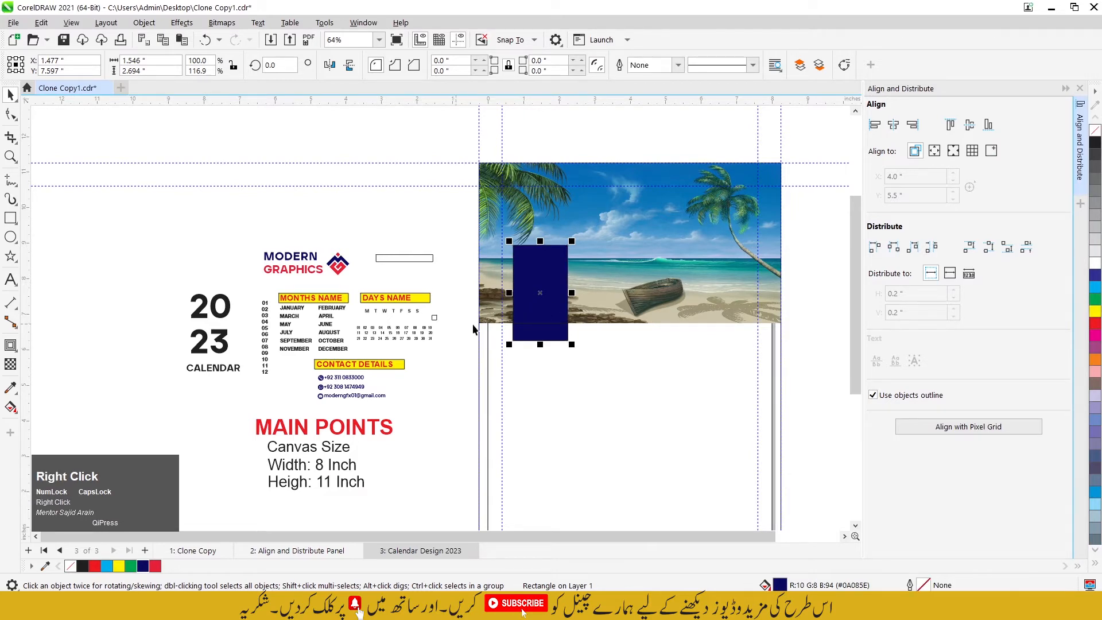
Step: Fill the short rectangle below the picture with the logo's red and remove its outline
scroll(510, 326, "up", 2)
left_click(547, 336)
scroll(547, 336, "up", 3)
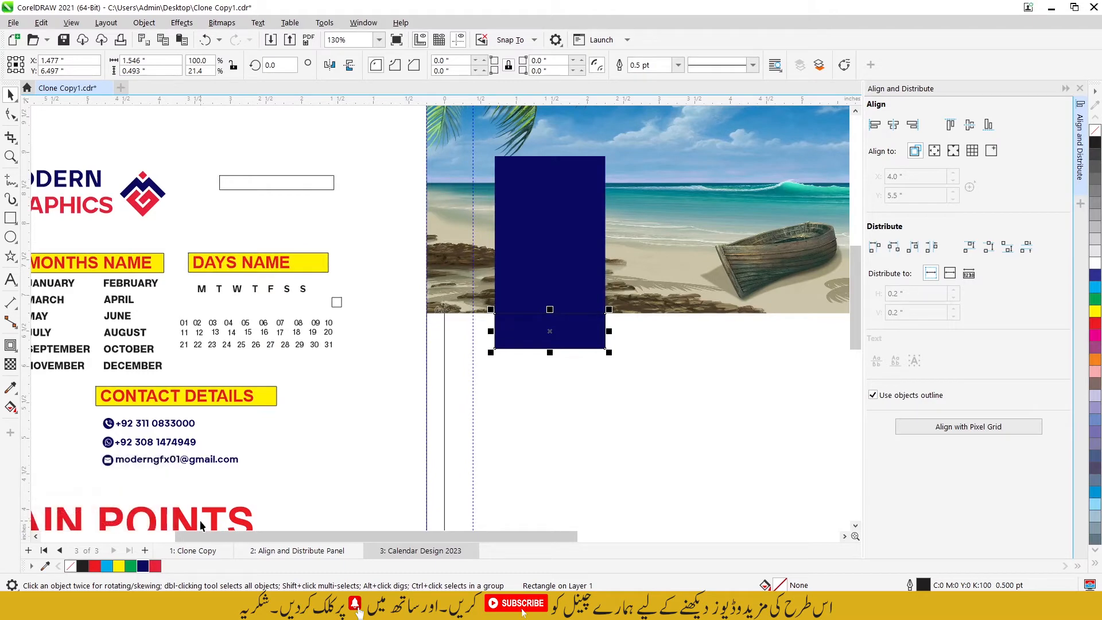
left_click(158, 566)
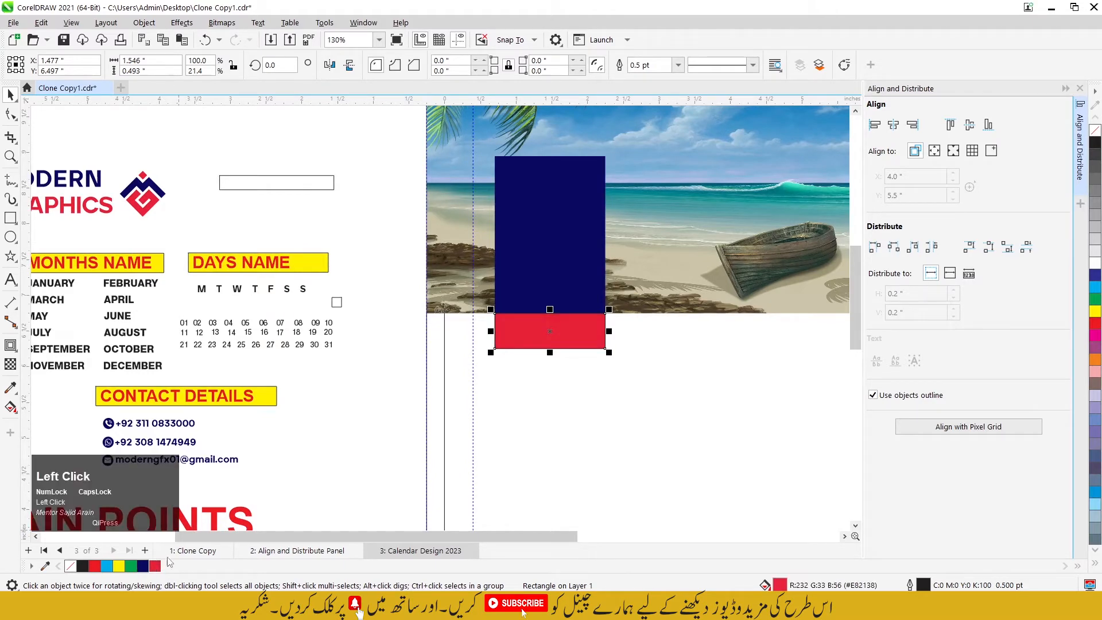
right_click(1097, 136)
Step: Apply a uniform transparency of 43 to the navy rectangle
left_click(522, 200)
scroll(522, 201, "up", 3)
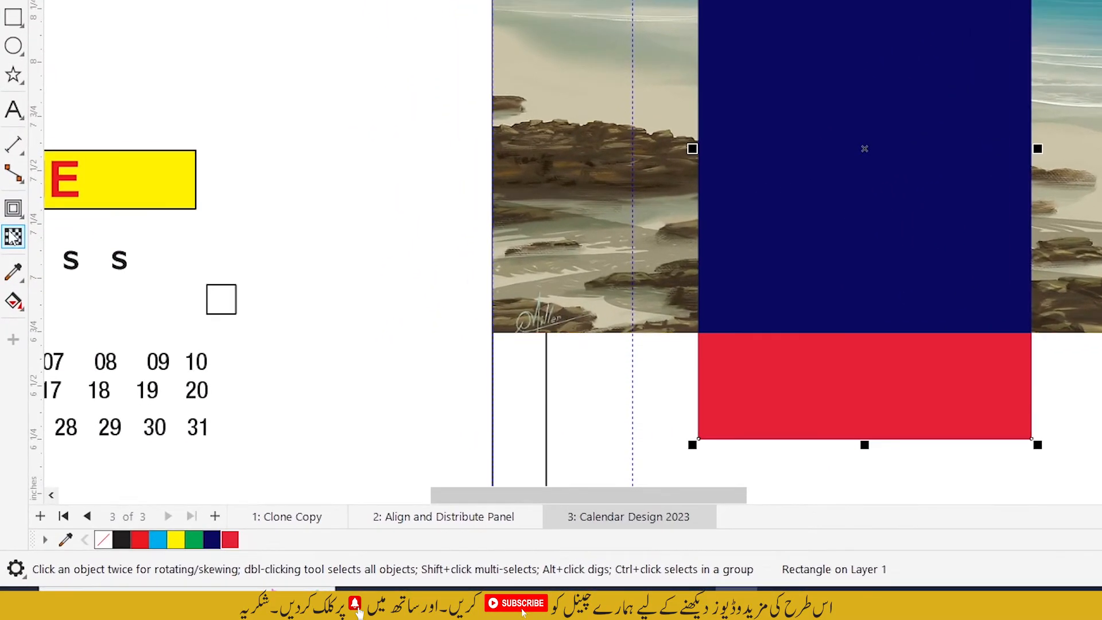
left_click(10, 364)
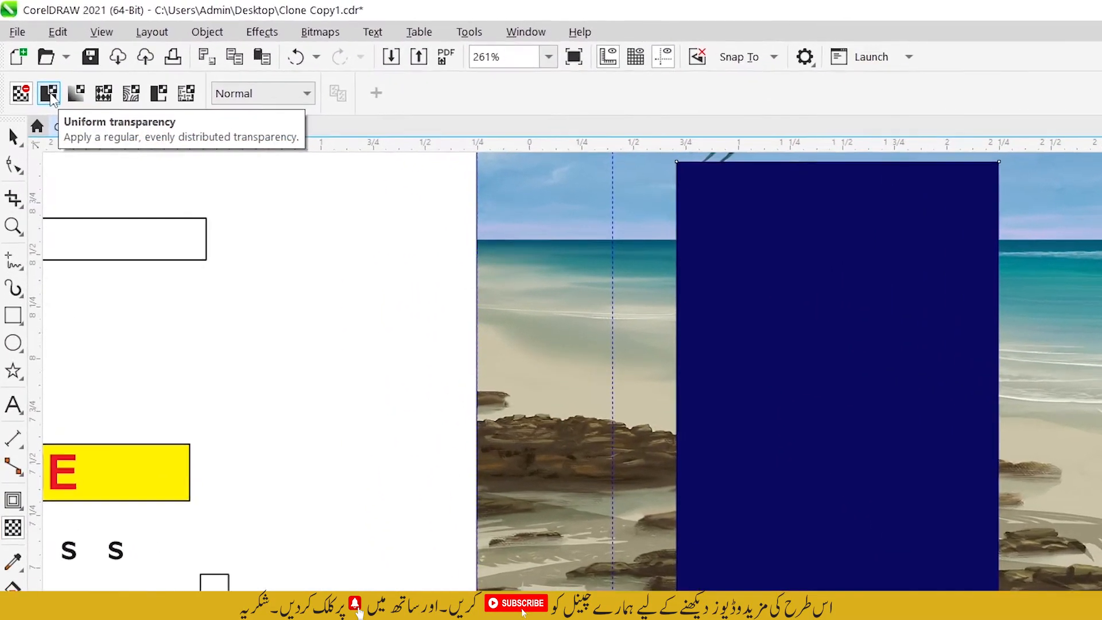
left_click(51, 96)
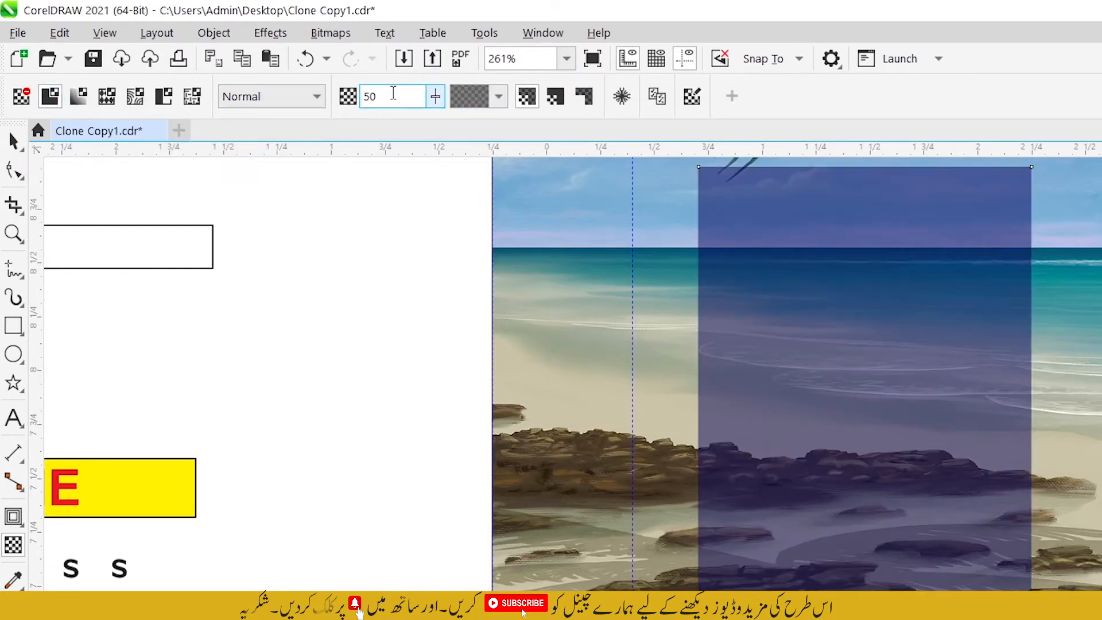
double_click(394, 93)
type("43")
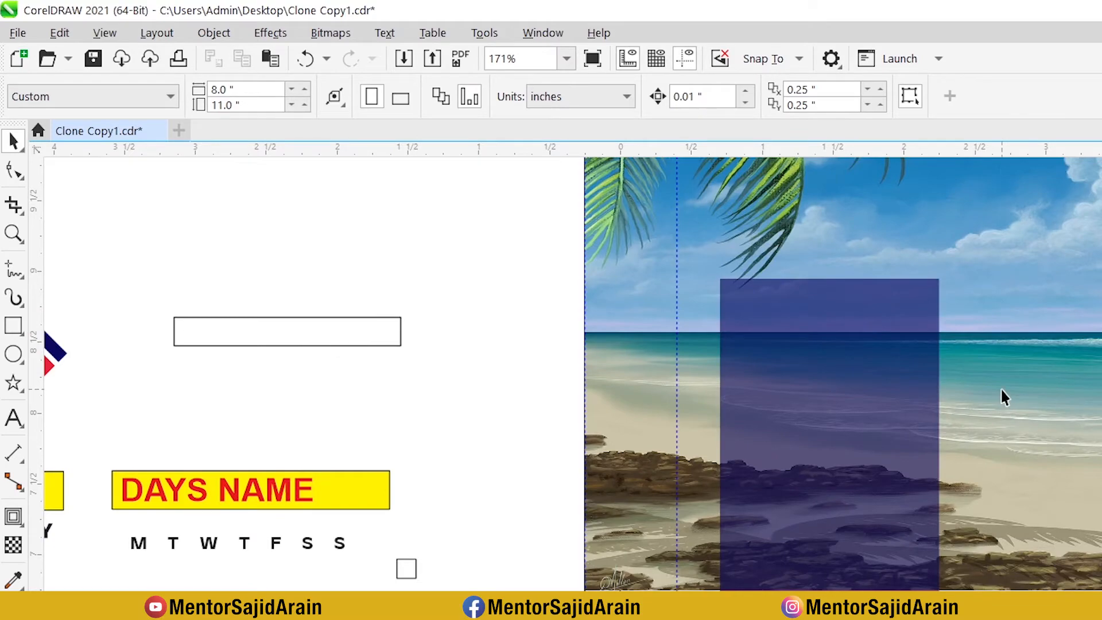
Step: Move the CALENDAR text onto the red rectangle below the picture
scroll(734, 454, "up", 3)
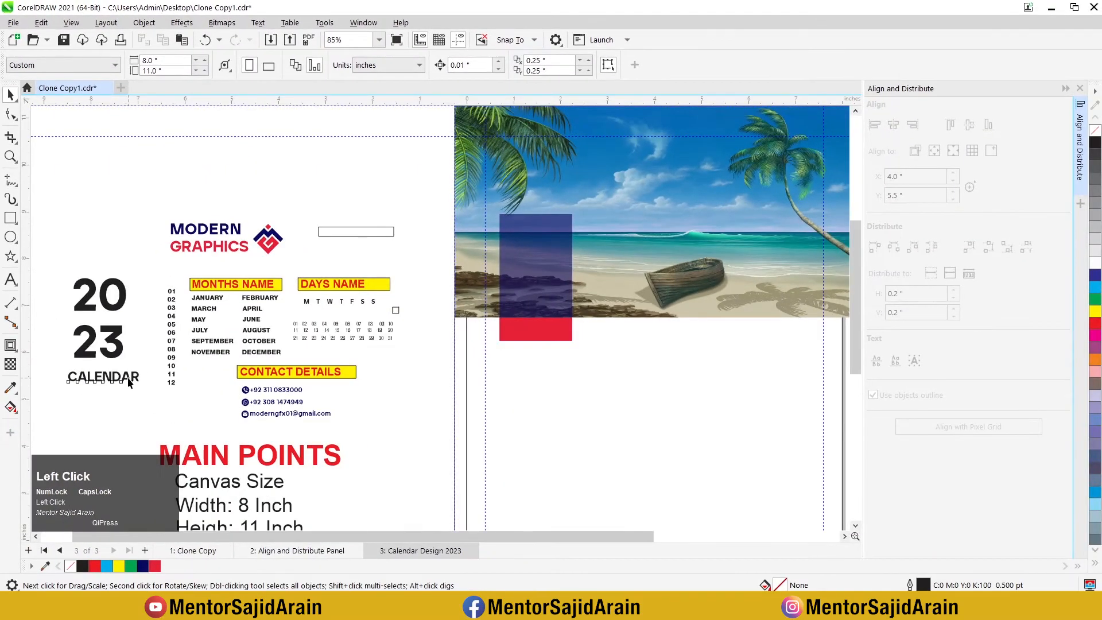
left_click(107, 378)
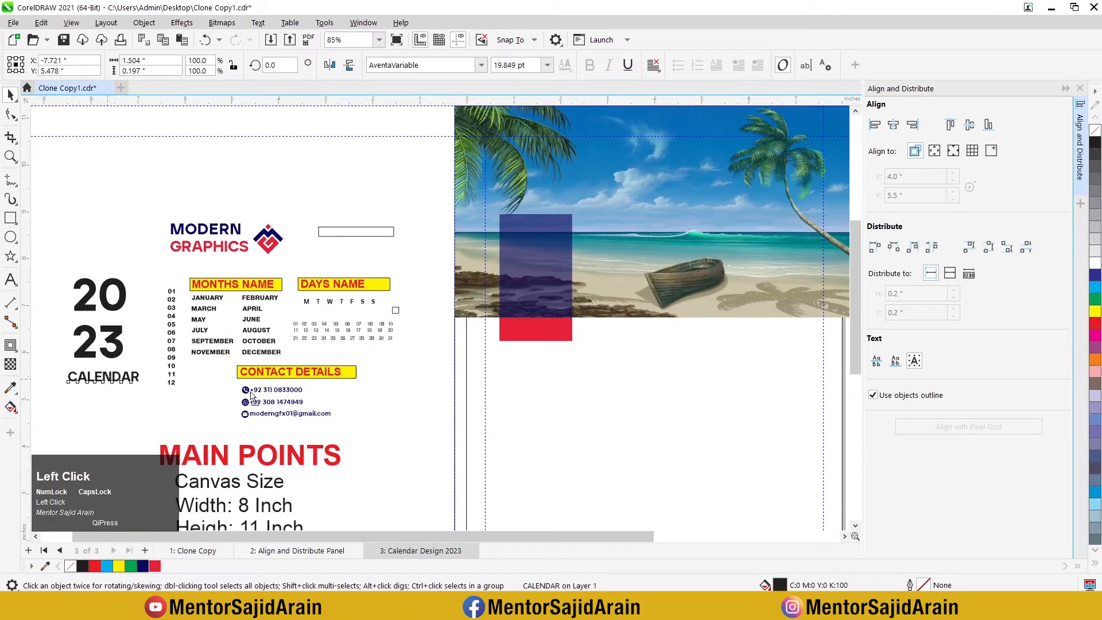
left_click_drag(251, 396, 538, 331)
scroll(555, 323, "up", 1)
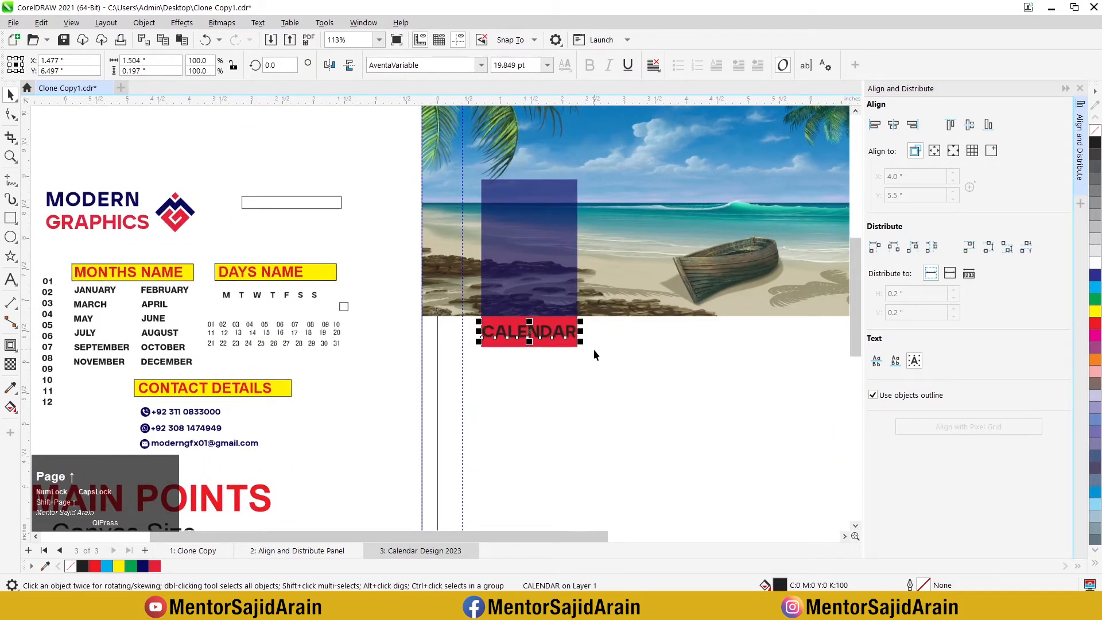
scroll(547, 324, "up", 1)
left_click(366, 214)
scroll(557, 347, "up", 2)
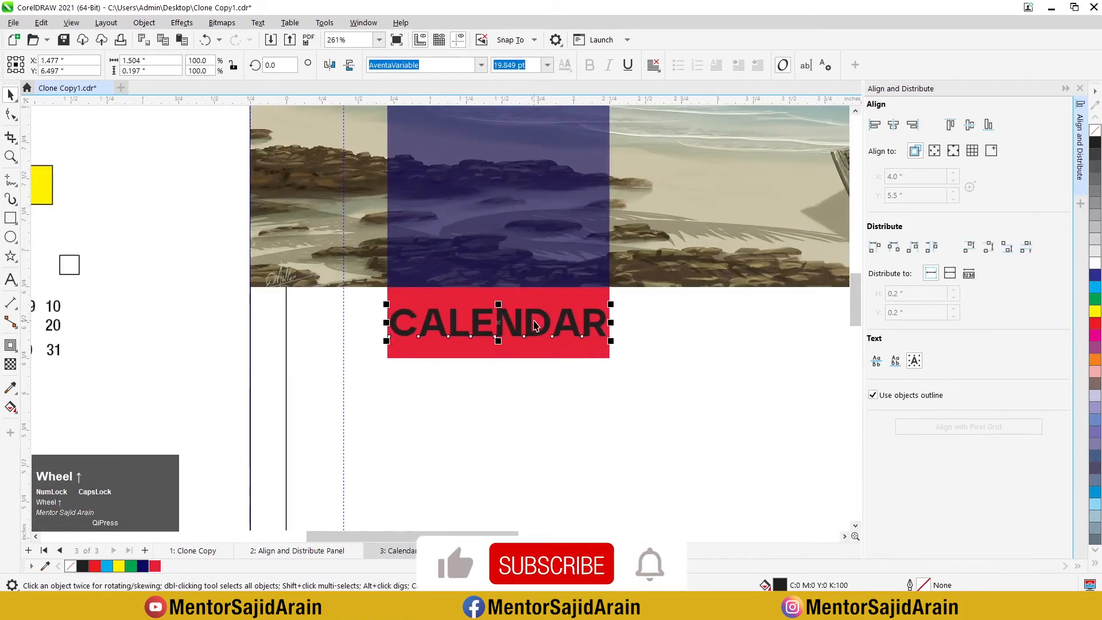
Step: Center the CALENDAR text horizontally on the red rectangle
left_click(590, 295)
left_click(597, 320, "shift")
scroll(597, 319, "down", 1)
mouse_move(612, 186)
left_mouse_down()
mouse_move(632, 182)
mouse_move(628, 194)
left_mouse_up()
left_click(609, 368)
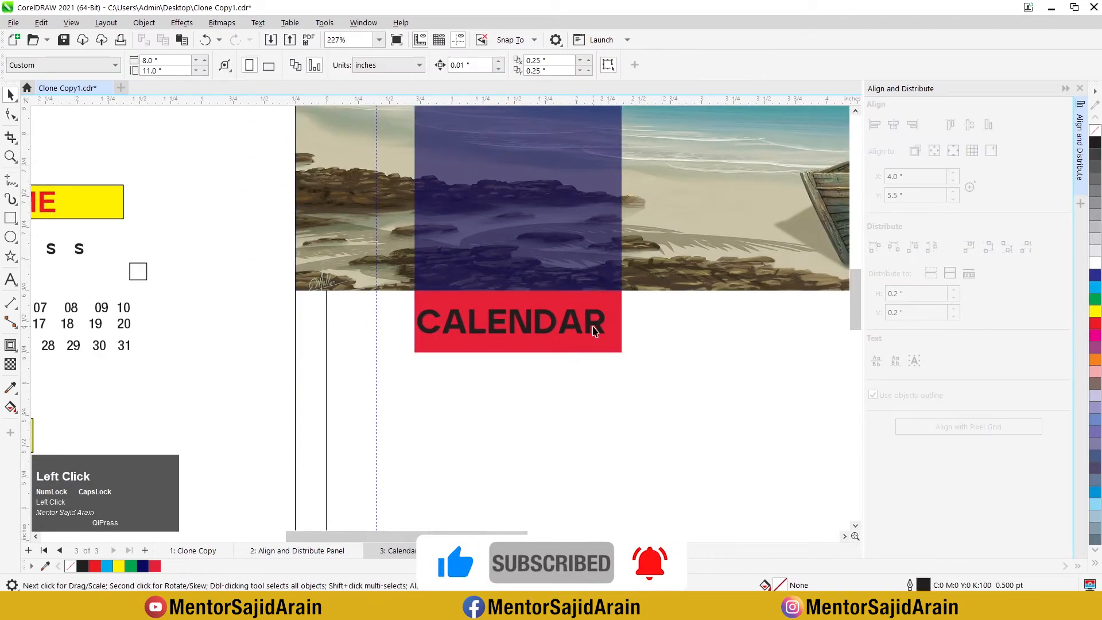
left_click(596, 327)
left_click(595, 348, "shift")
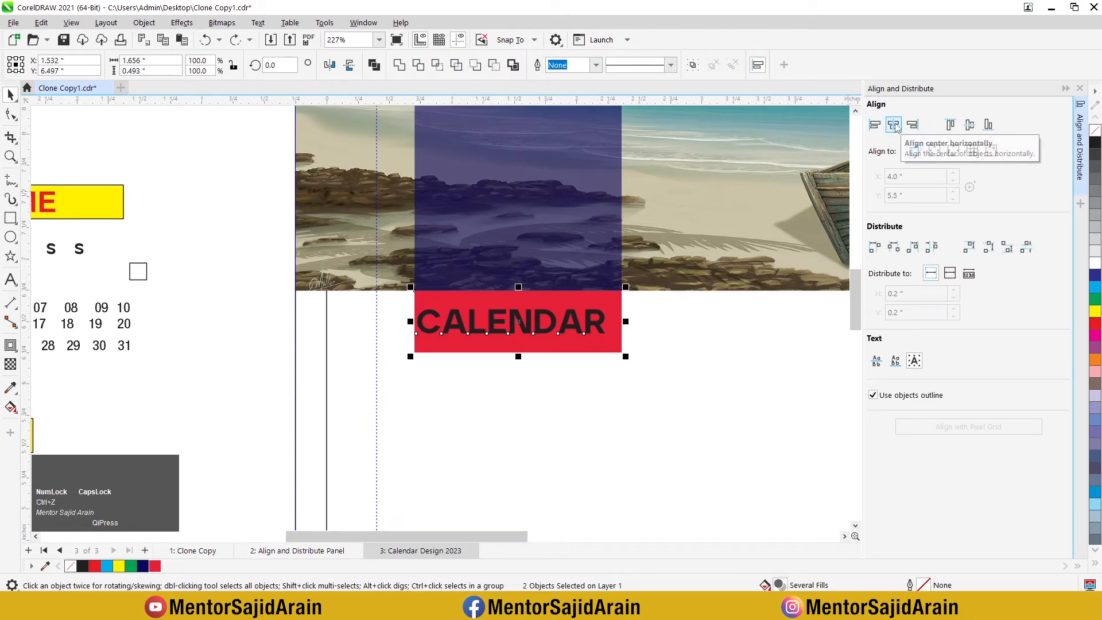
left_click(893, 125)
left_click(503, 361)
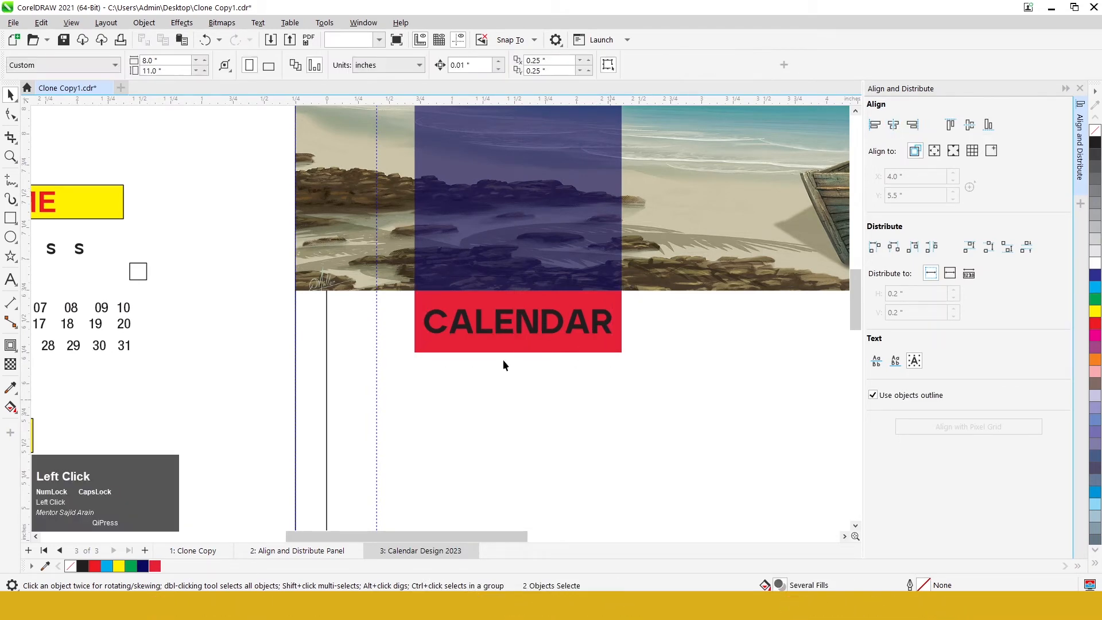
Step: Move the 20 23 year text onto the navy rectangle and color it white
scroll(505, 345, "down", 4)
scroll(412, 298, "down", 1)
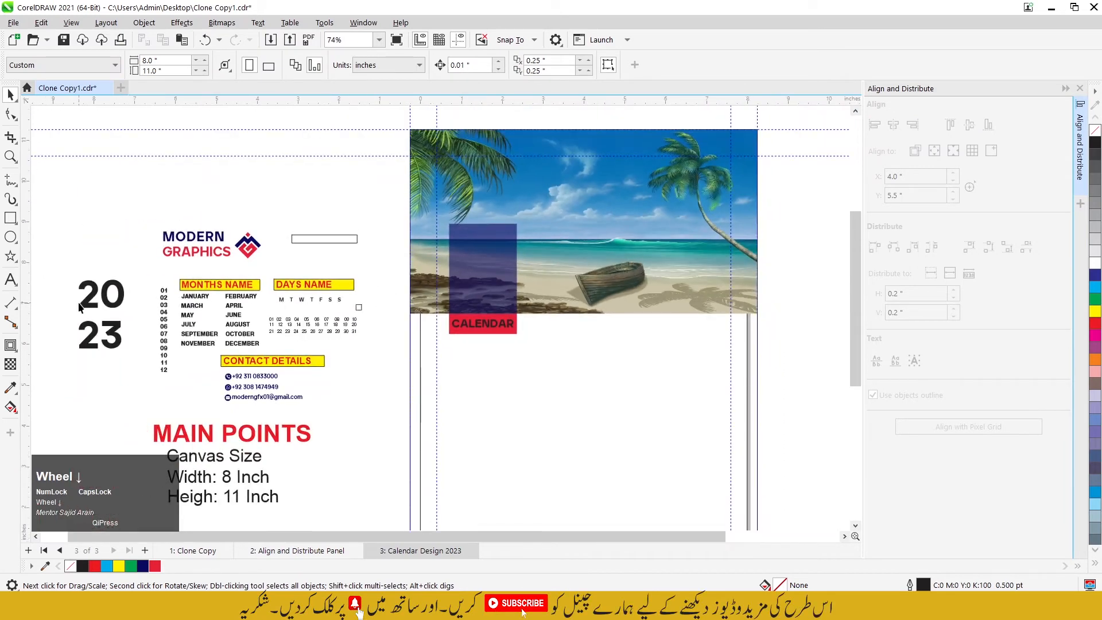
left_click(80, 303)
left_click_drag(81, 303, 466, 262)
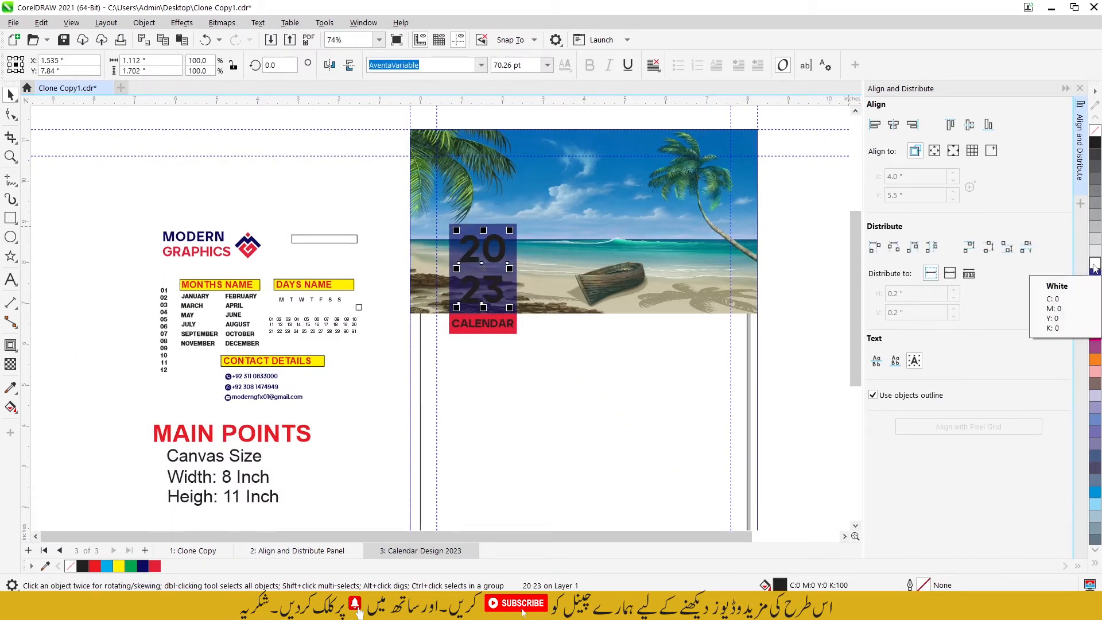
left_click(1094, 265)
scroll(412, 191, "down", 1)
left_click(414, 196)
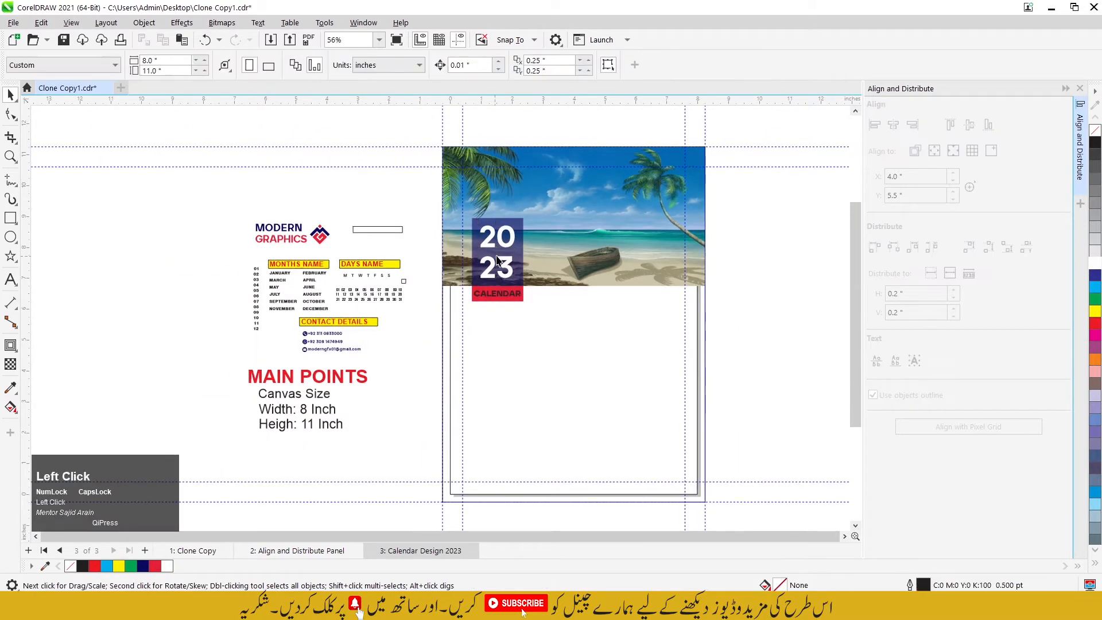
Step: Color the CALENDAR text on the red rectangle white
scroll(498, 256, "up", 2)
left_click(492, 325)
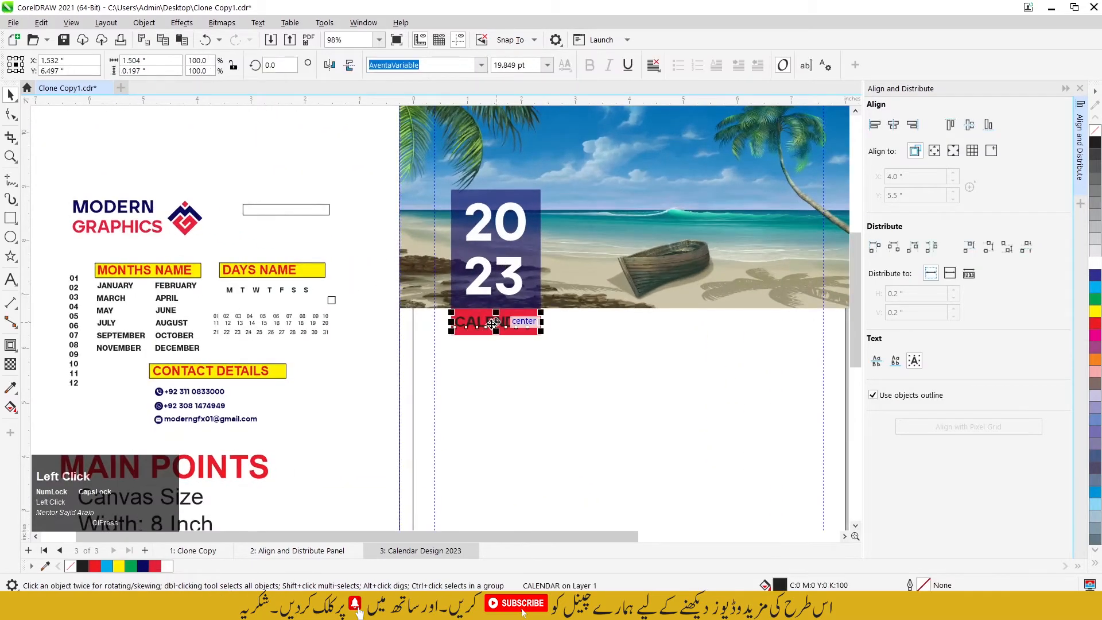
left_click(1095, 265)
left_click(539, 366)
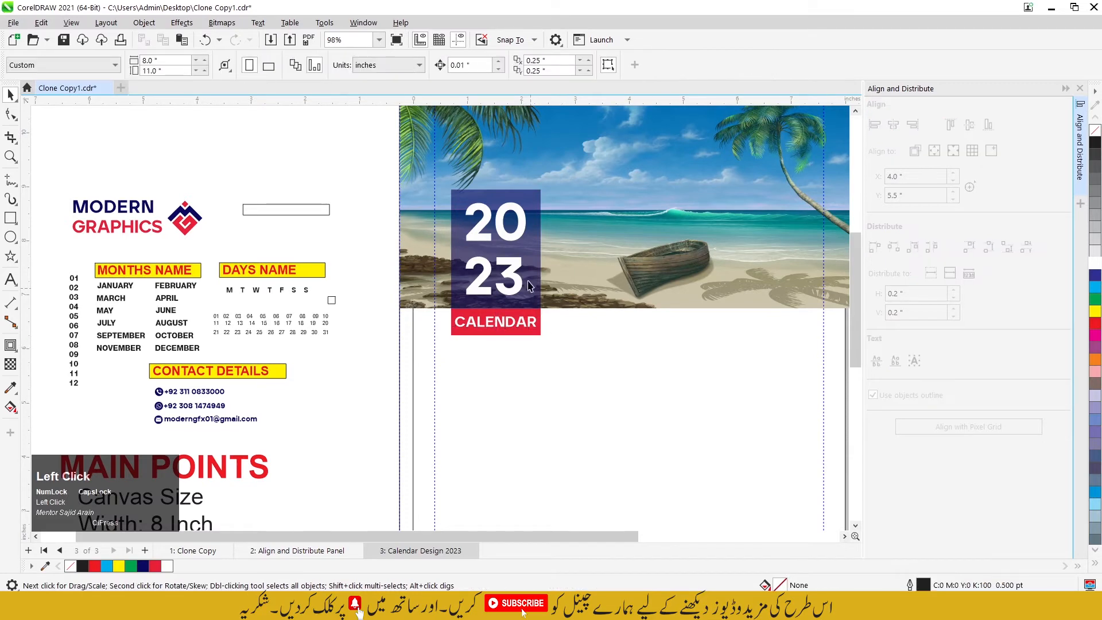
Step: Move the complete Modern Graphics logo to the right side of the page, just below the beach picture
scroll(540, 367, "down", 3)
scroll(607, 295, "up", 3)
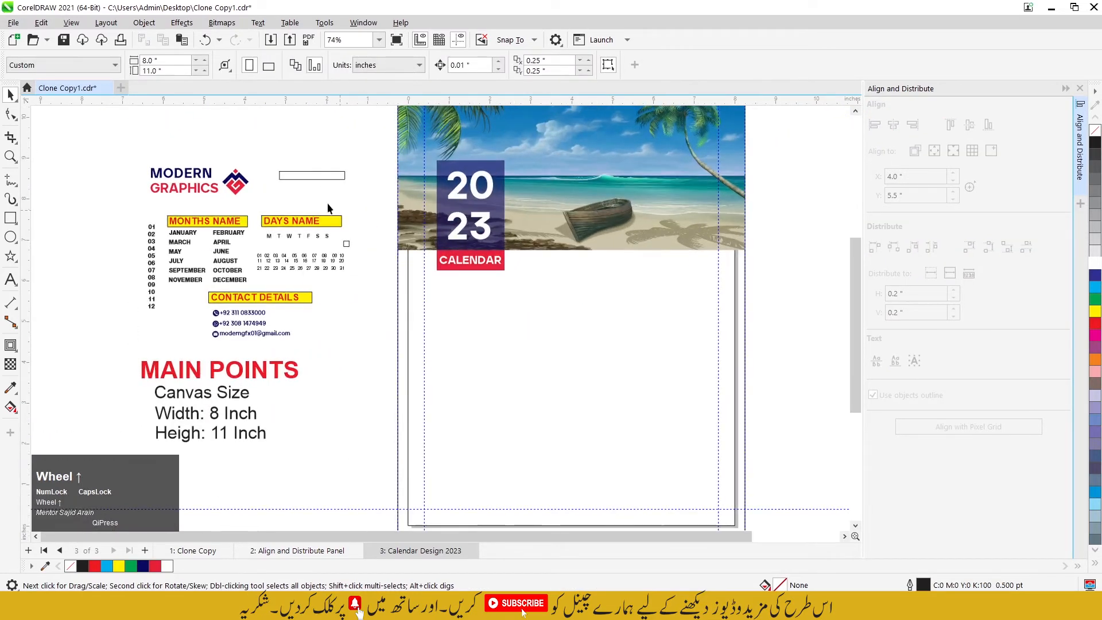
left_click_drag(264, 198, 264, 199)
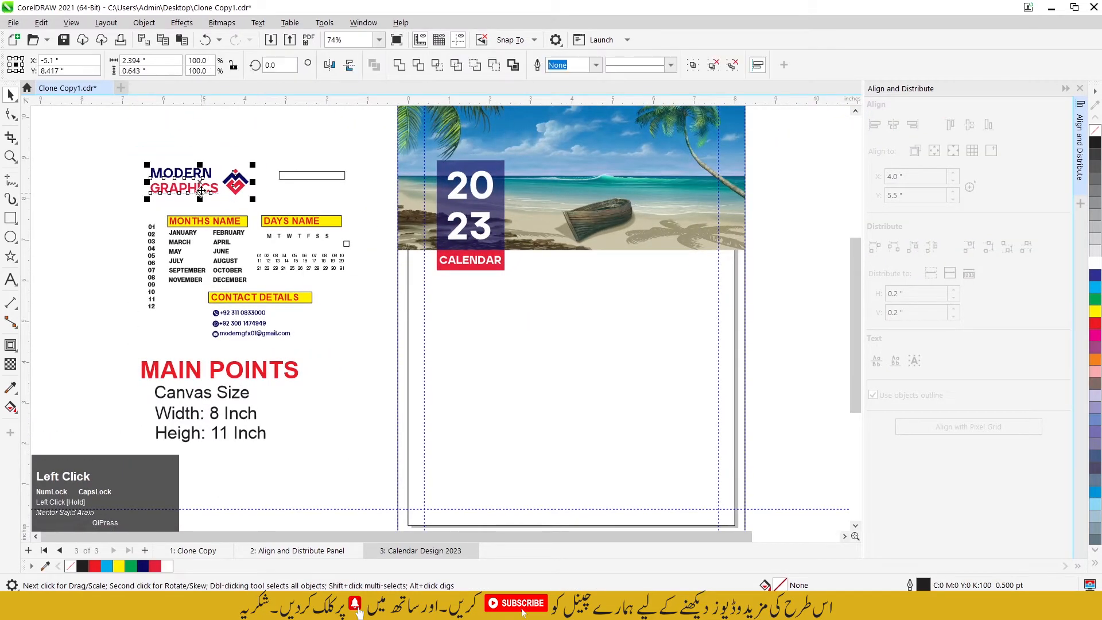
left_click_drag(201, 181, 671, 247)
left_click(660, 269)
Step: Widen the letter spacing of the word MODERN in the logo until it is as wide as GRAPHICS
scroll(660, 269, "up", 3)
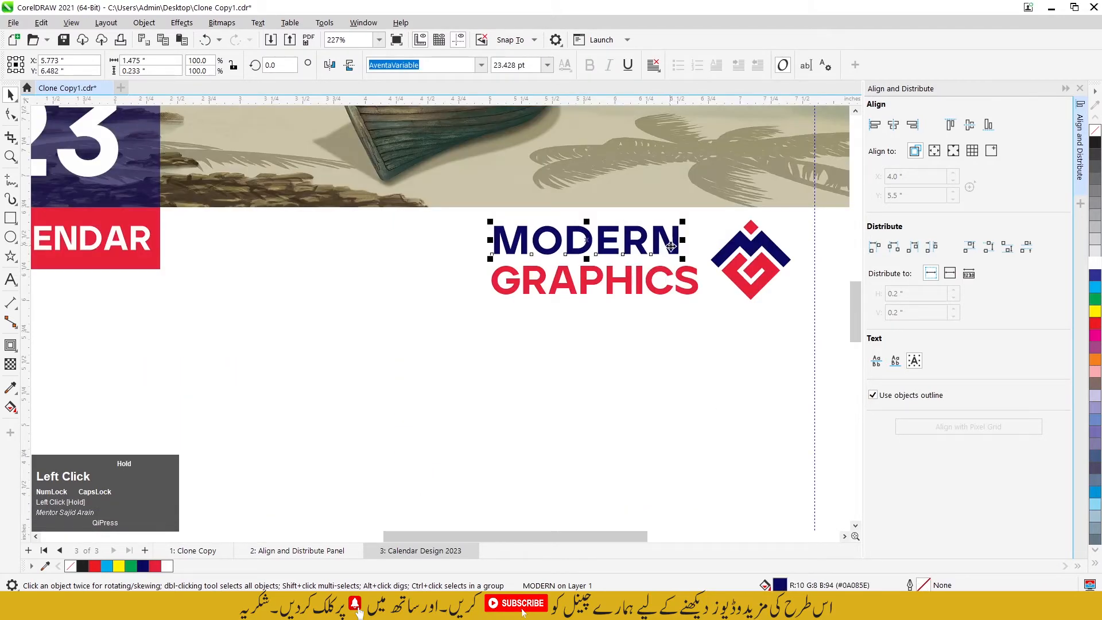
scroll(677, 230, "up", 1)
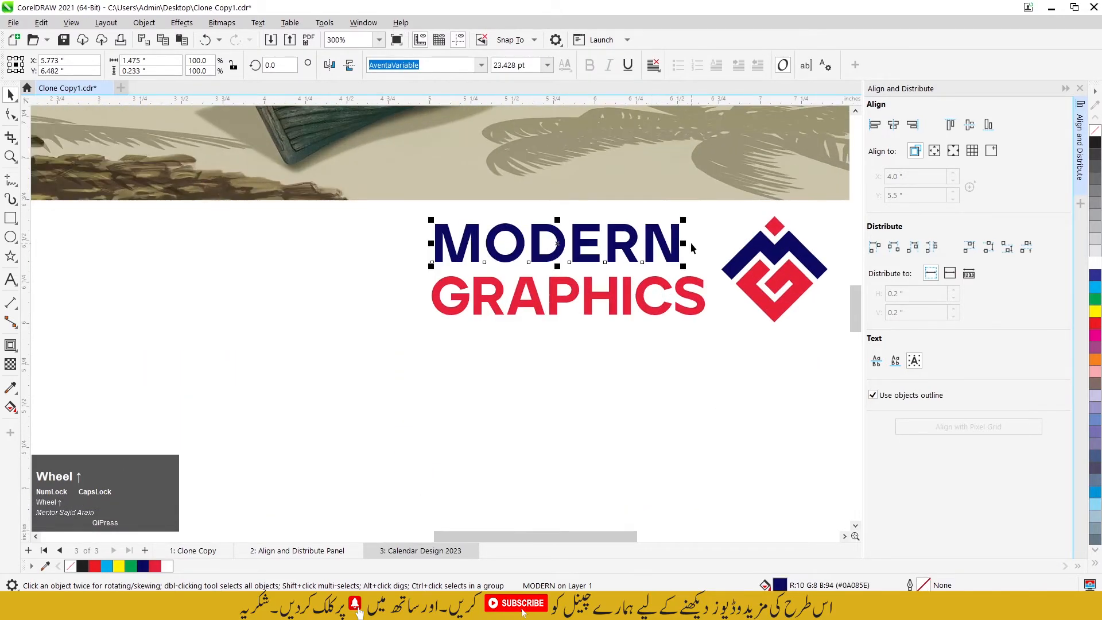
left_click(10, 113)
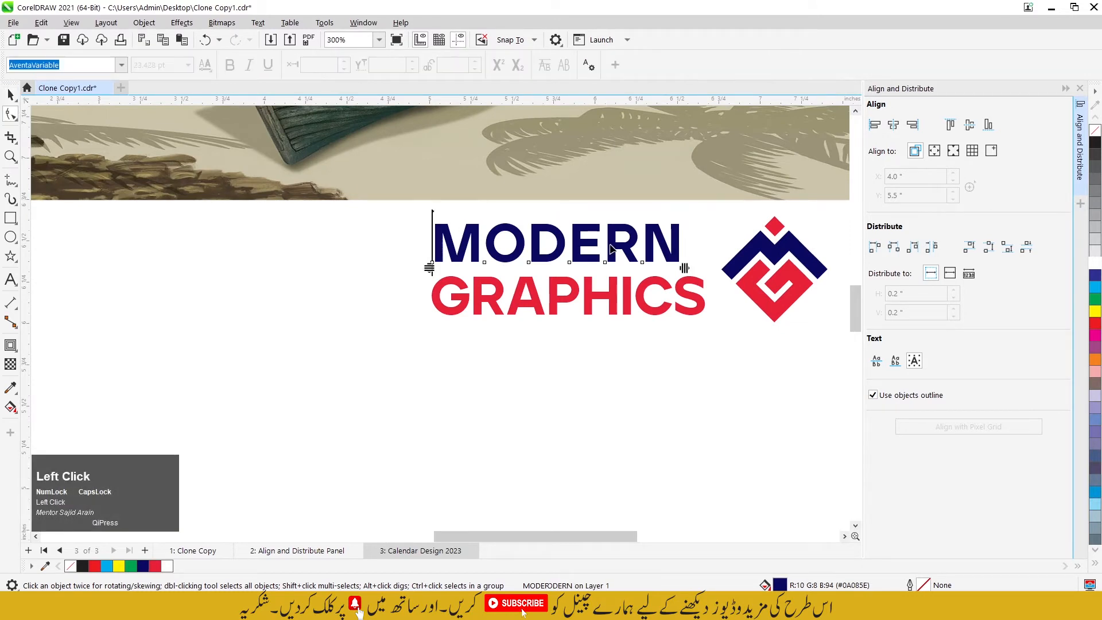
left_click_drag(685, 268, 703, 274)
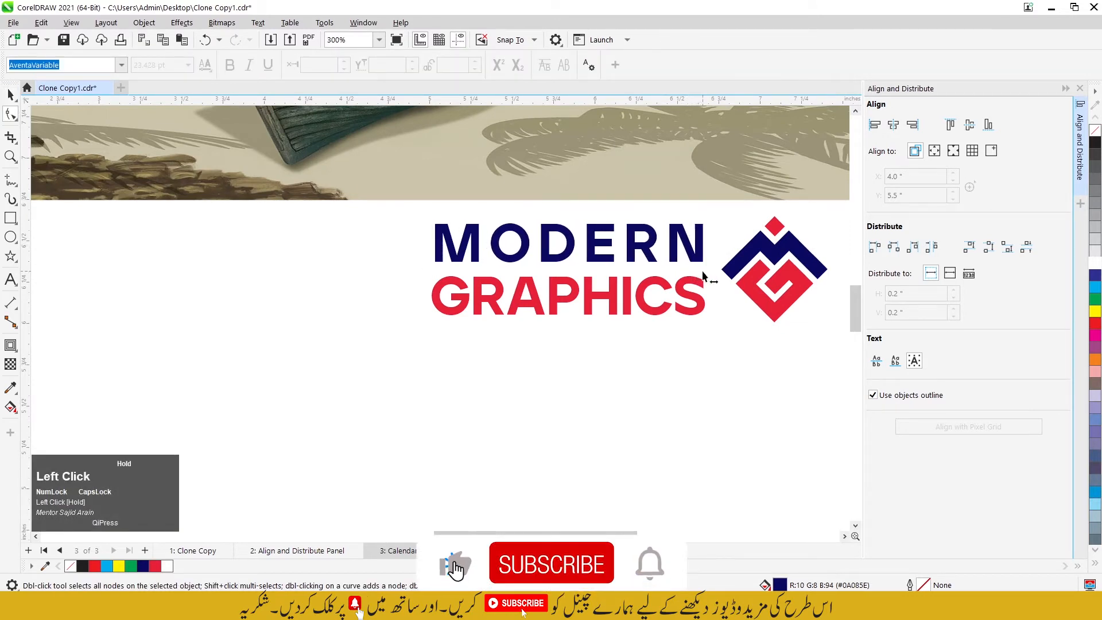
left_click(10, 95)
scroll(583, 230, "down", 8)
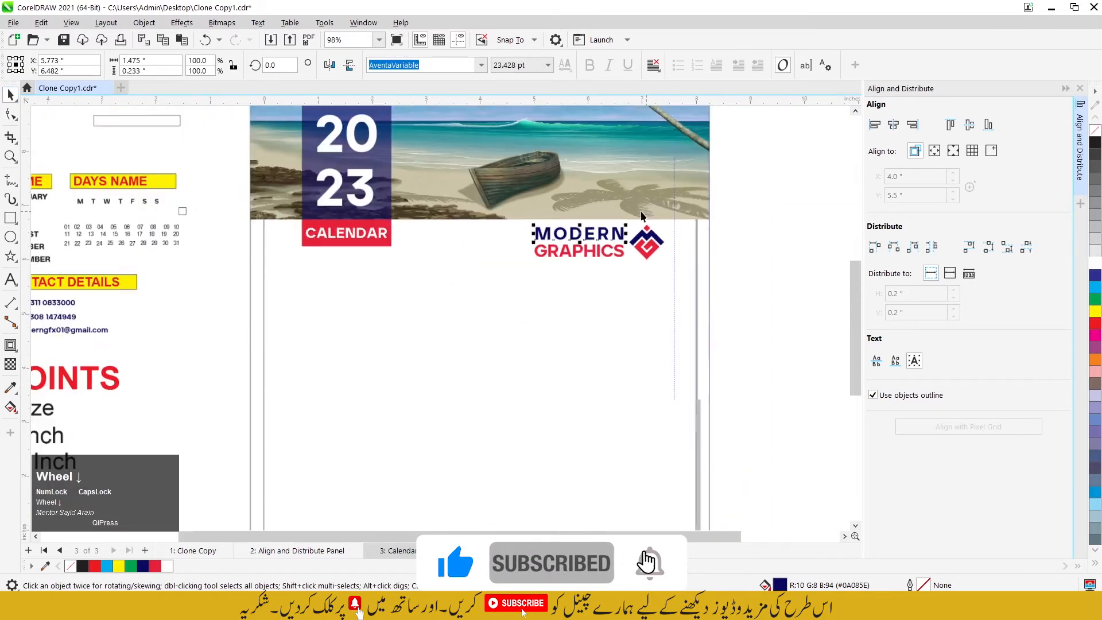
left_click(687, 234)
scroll(683, 234, "down", 3)
left_click(812, 288)
Step: Move the thin outlined rectangle onto the page below the CALENDAR label, with its left edge on the left margin guideline
scroll(338, 180, "up", 2)
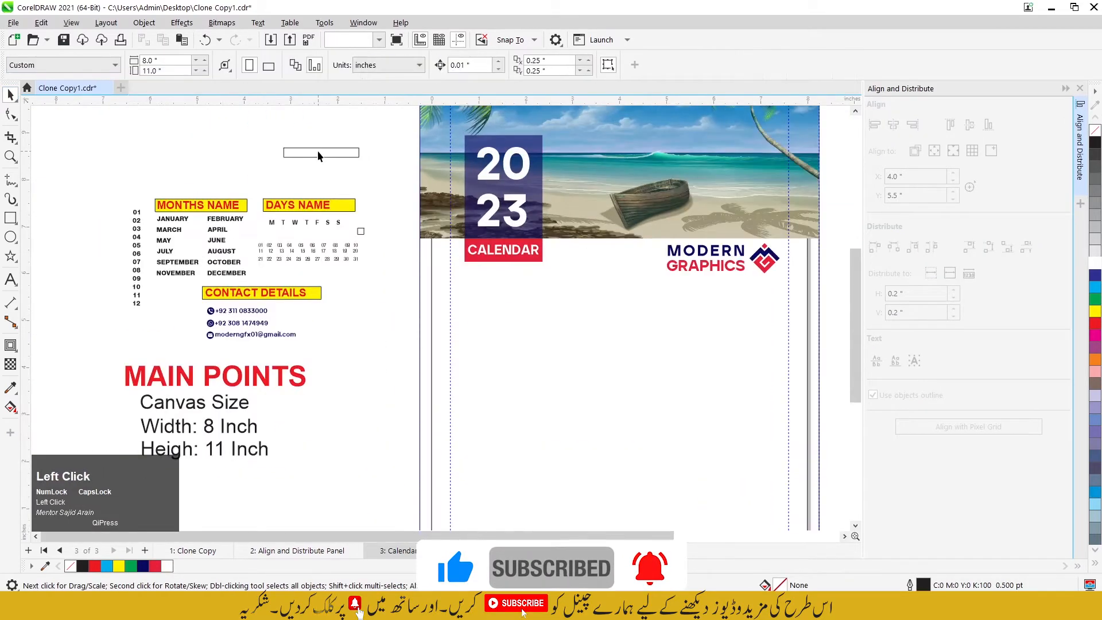
left_click(319, 152)
left_click_drag(302, 153, 477, 305)
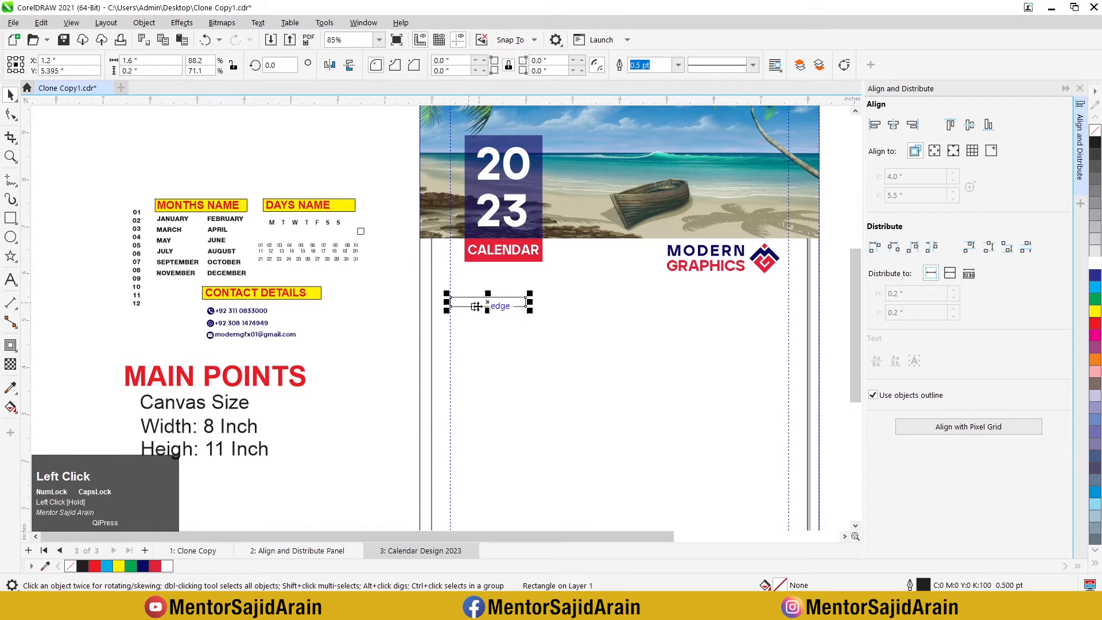
Step: Fill the thin rectangle with the logo's red and remove its outline
scroll(478, 308, "up", 5)
left_click(159, 566)
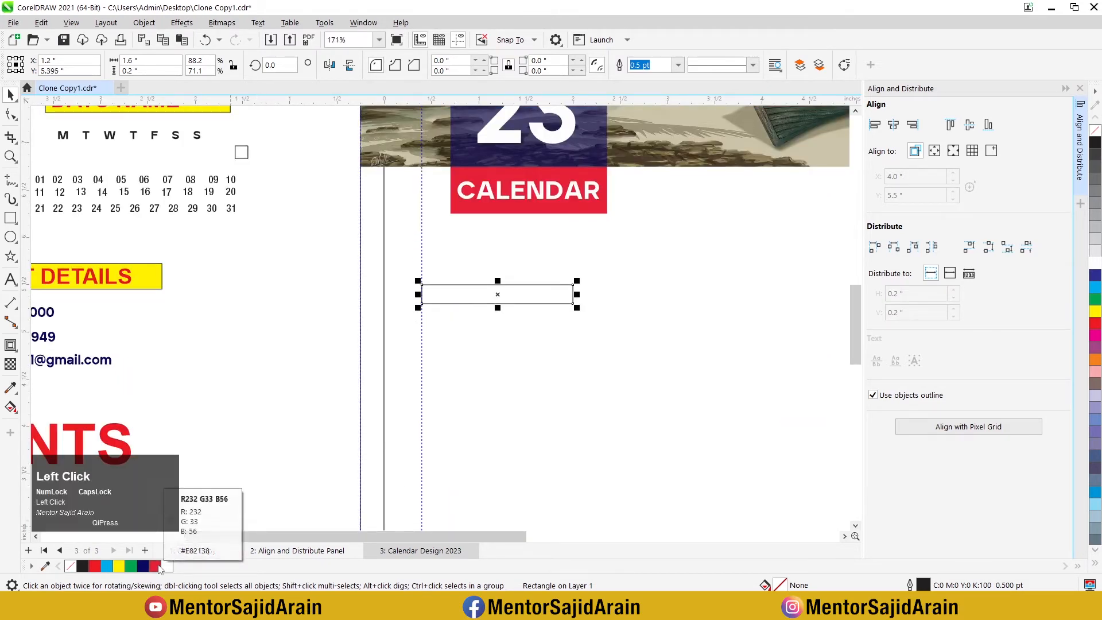
right_click(1096, 131)
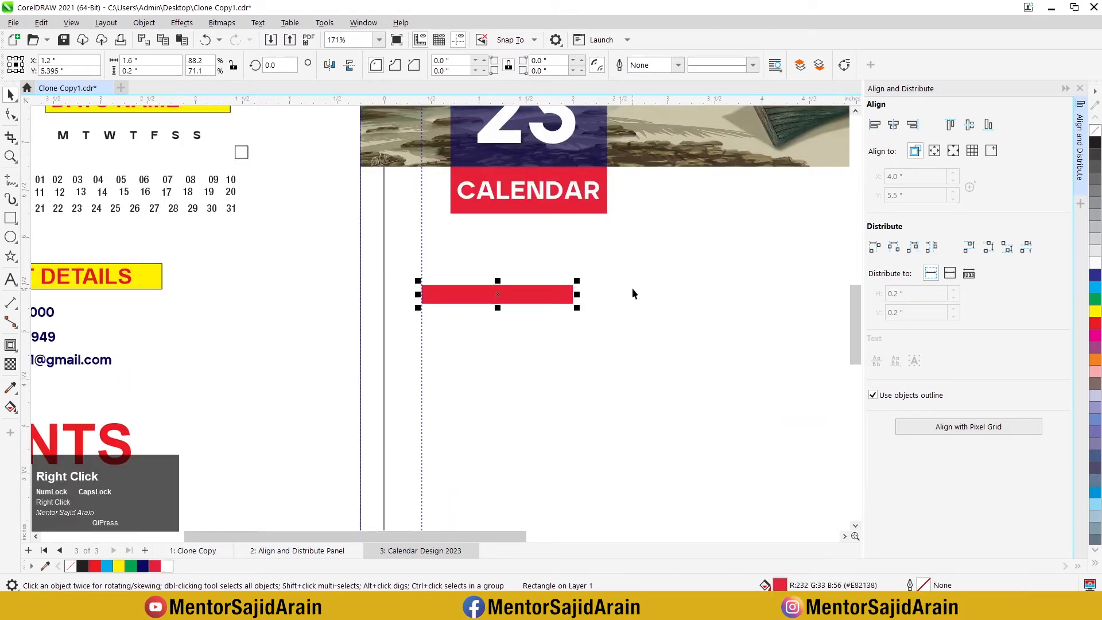
left_click(487, 293)
Step: Make a copy of the red bar narrowed to about 0.232 inch at its left end and fill it with the logo's navy
scroll(436, 300, "up", 1)
left_click(473, 308)
scroll(511, 307, "up", 1)
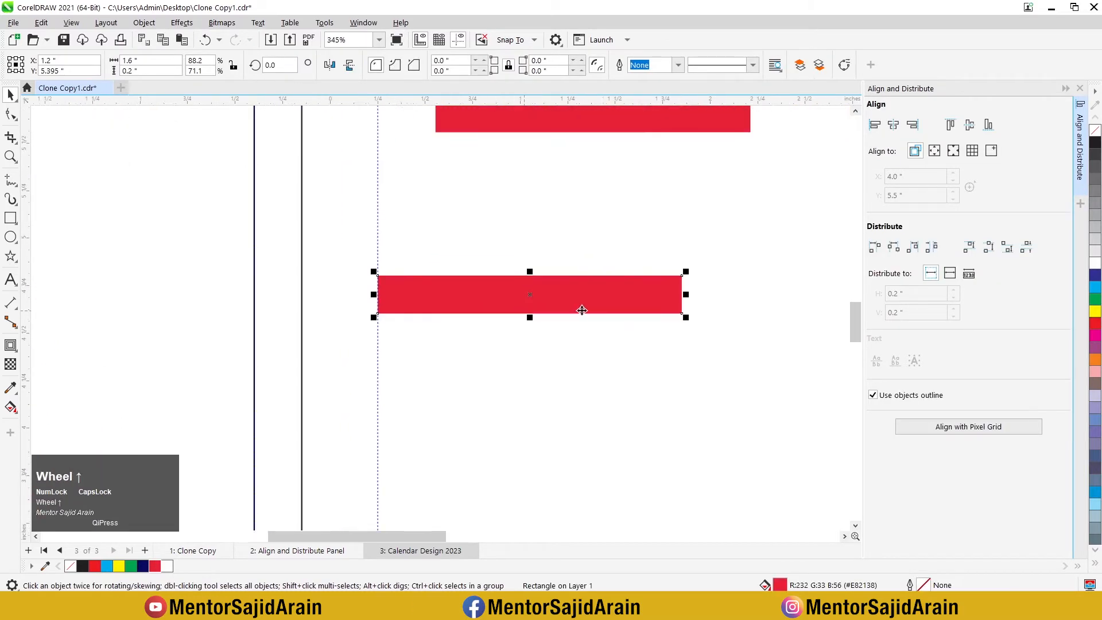
left_click_drag(685, 294, 426, 308)
right_click(426, 309)
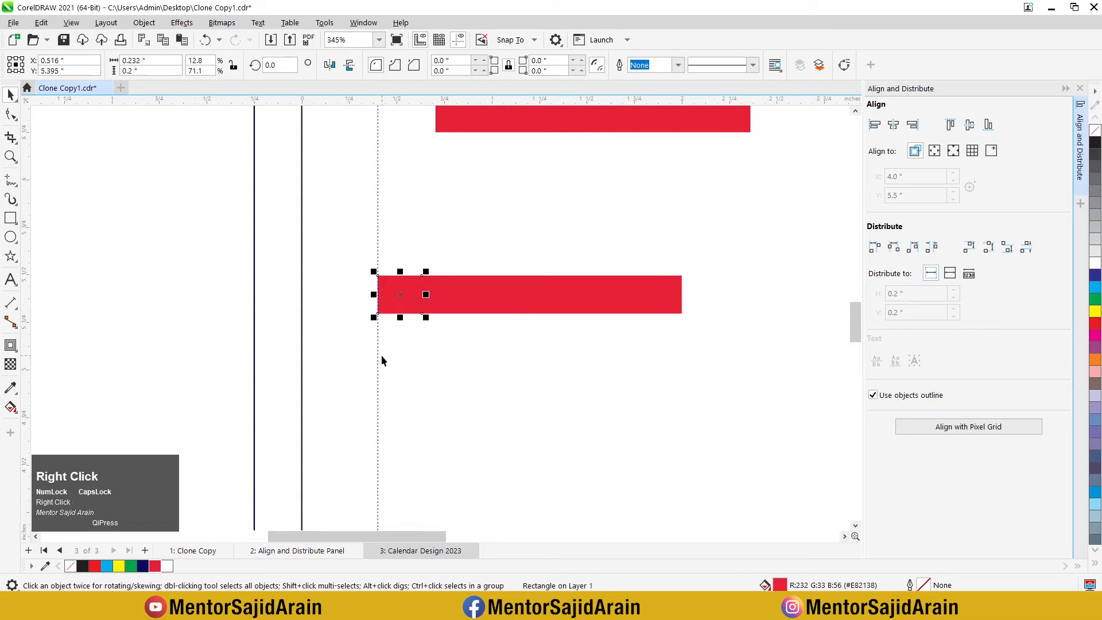
left_click(143, 566)
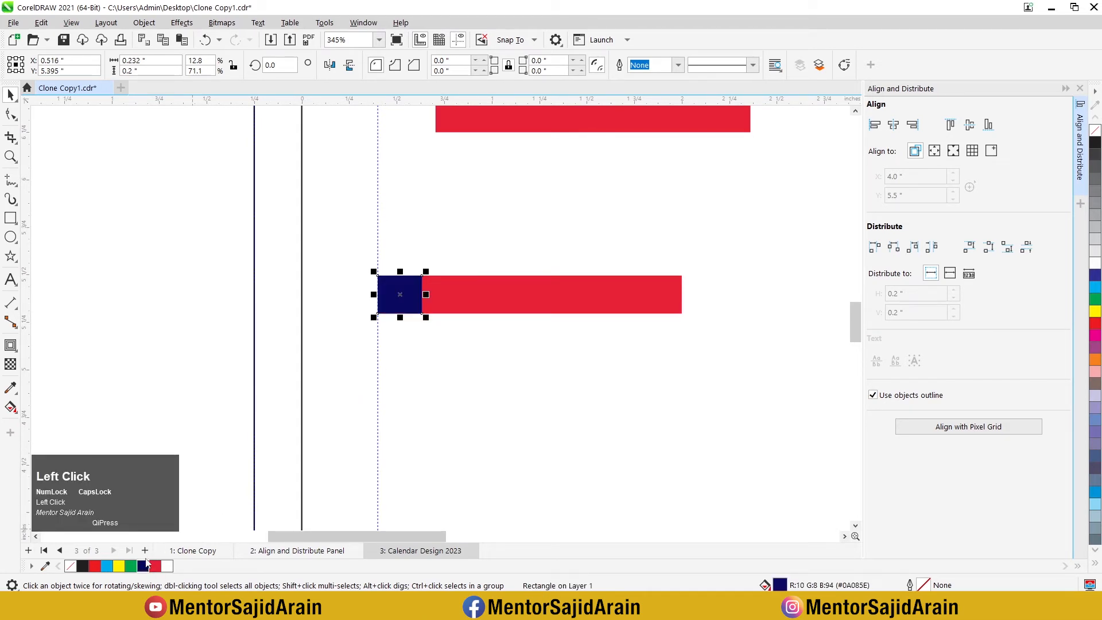
left_click(343, 362)
Step: Copy the red bar to the right and repeat the duplication to make a row of four bars
scroll(424, 305, "down", 2)
left_click(424, 303)
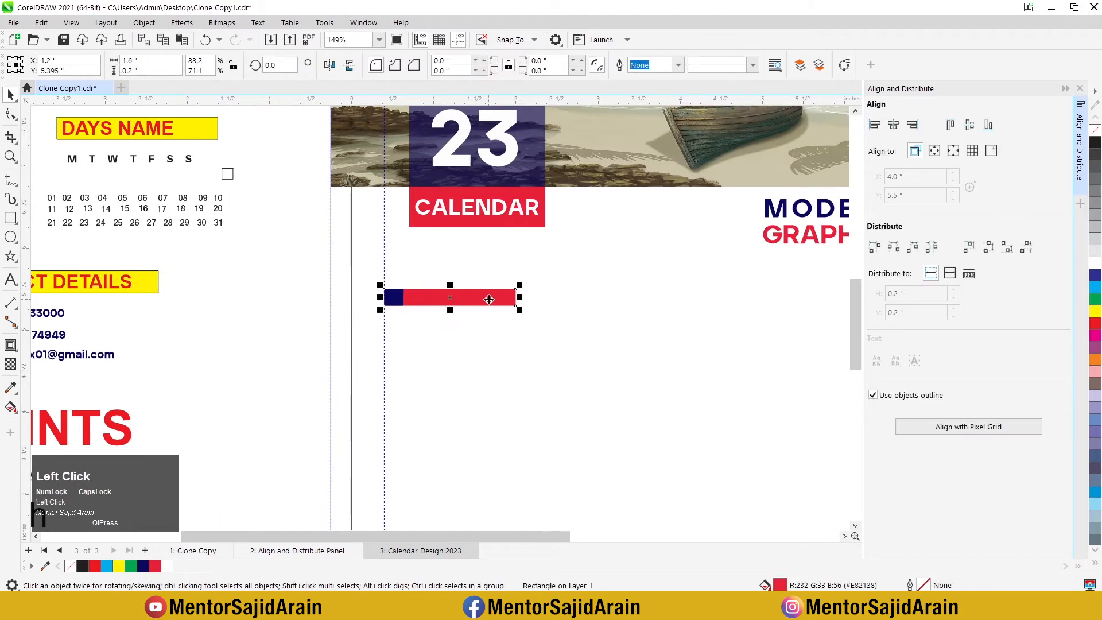
scroll(490, 300, "down", 2)
scroll(624, 300, "up", 1)
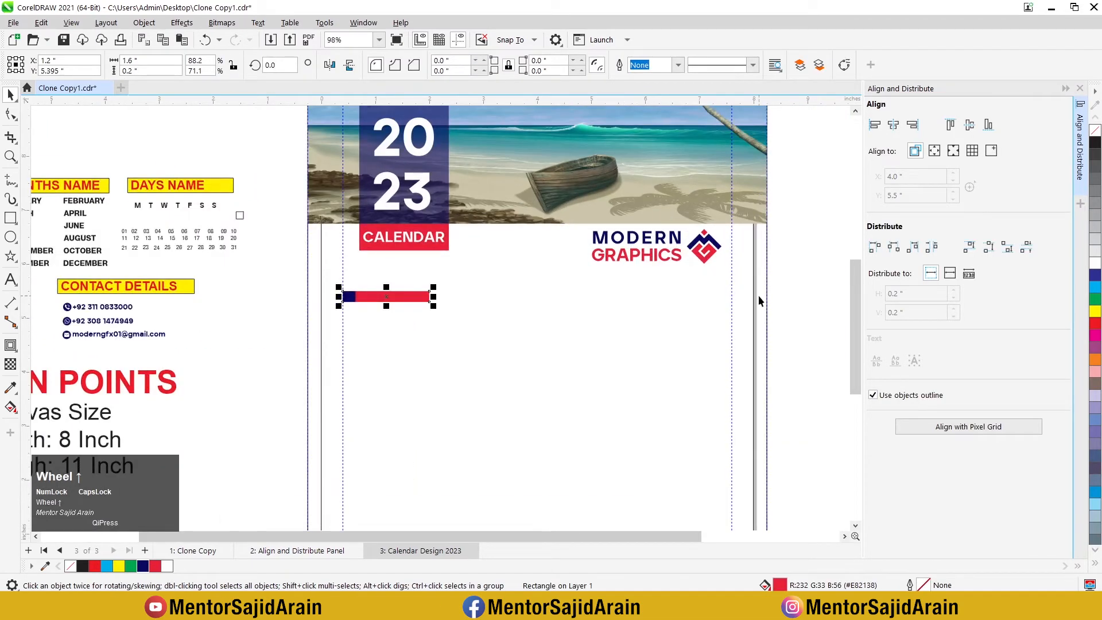
left_click_drag(373, 300, 466, 304)
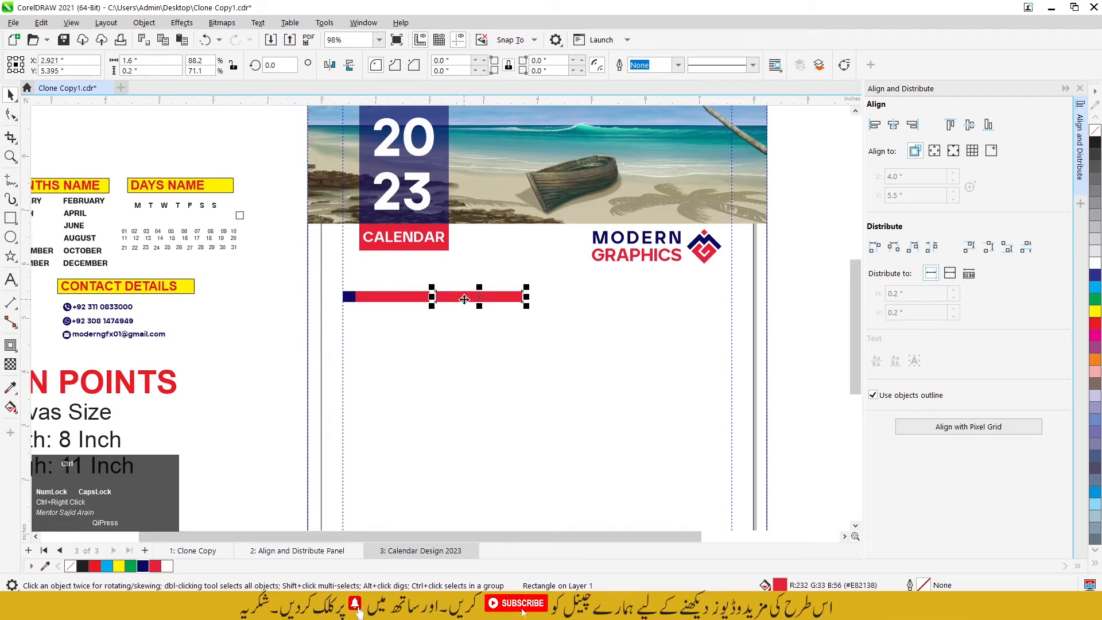
key("ctrl+r")
key("ctrl+r")
left_click(713, 295)
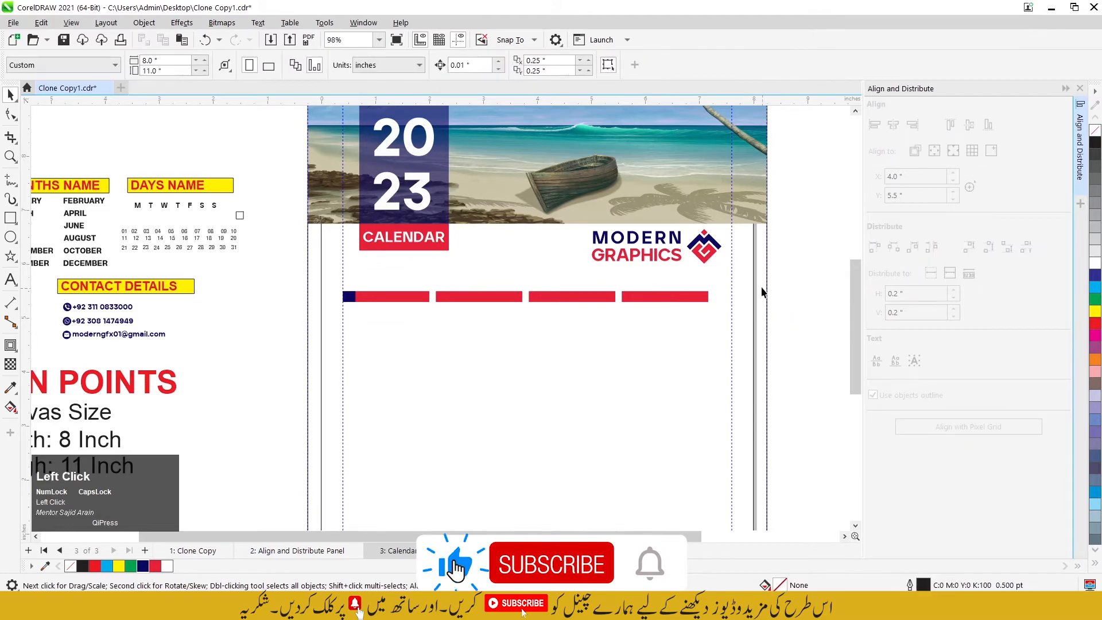
Step: Move the last red bar so that its right edge meets the right margin guideline
scroll(715, 292, "up", 2)
left_click(679, 300)
scroll(683, 301, "up", 2)
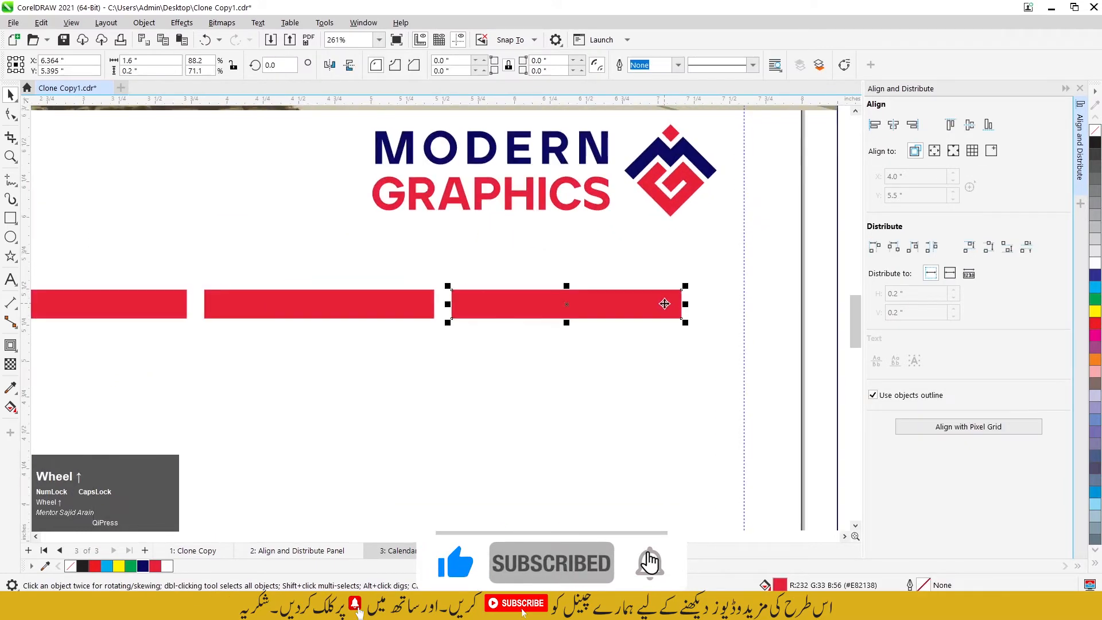
left_click_drag(682, 300, 752, 298)
scroll(752, 299, "down", 1)
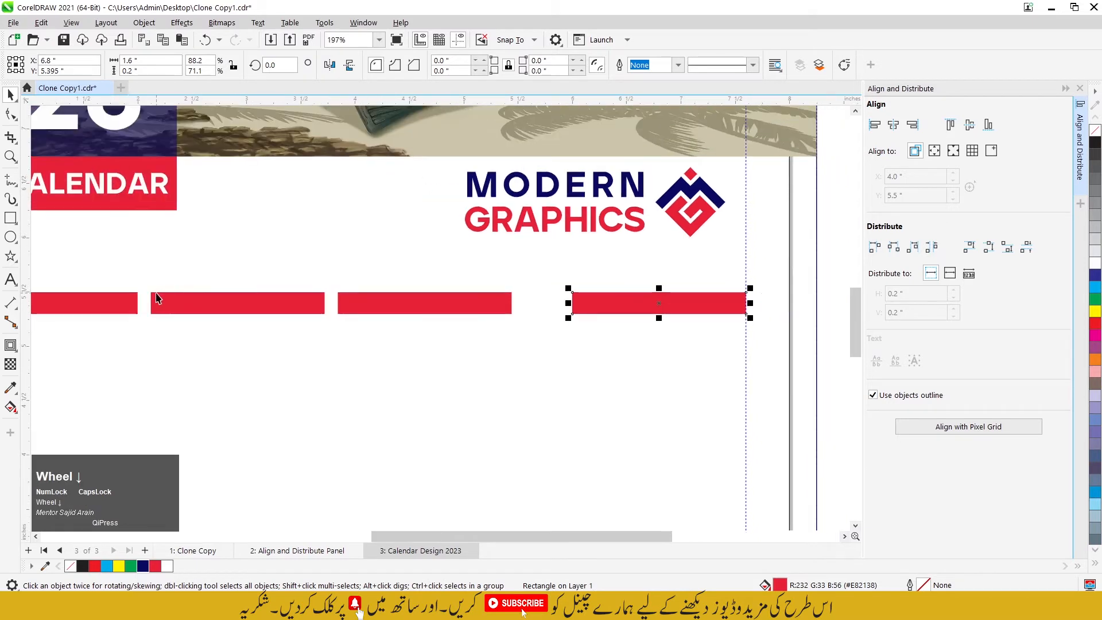
Step: Distribute the four red bars with equal horizontal space between them
scroll(765, 329, "down", 1)
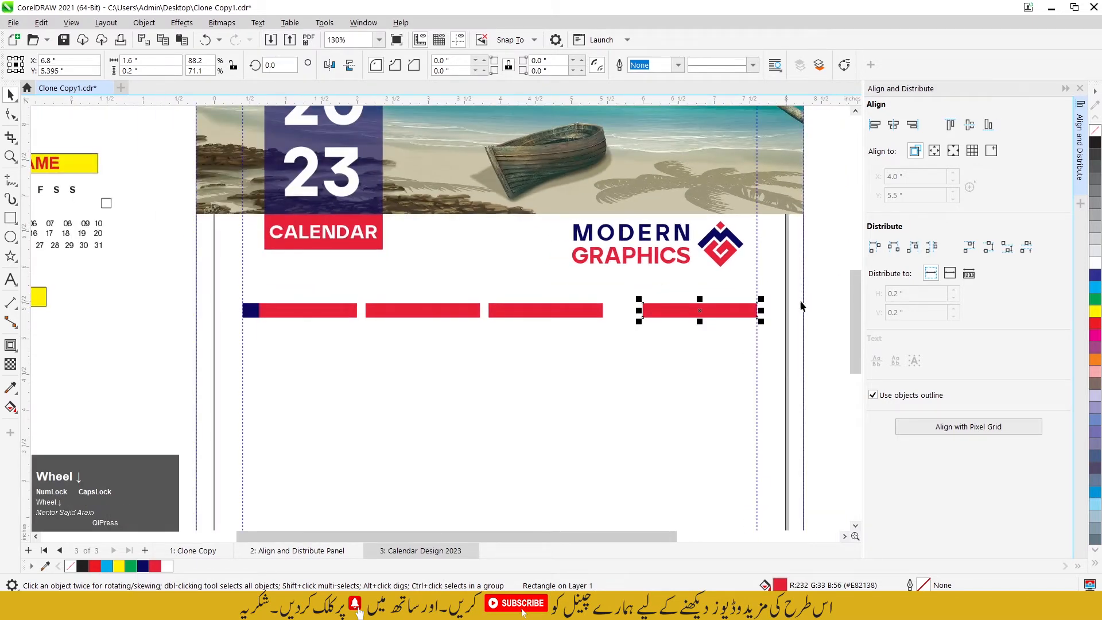
left_click_drag(832, 286, 237, 334)
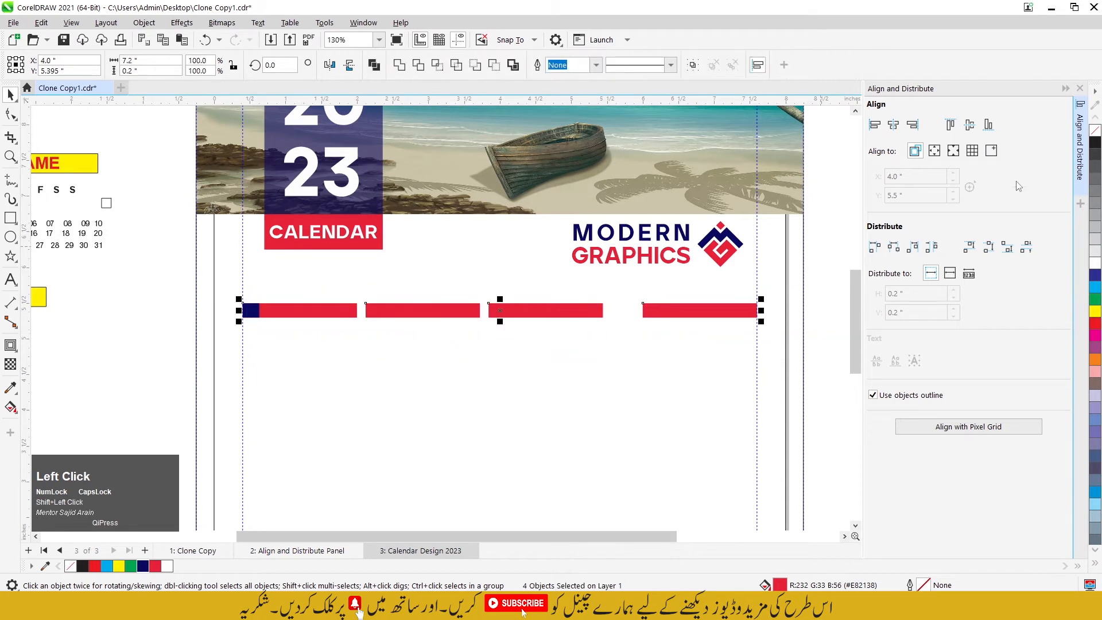
left_click(932, 247)
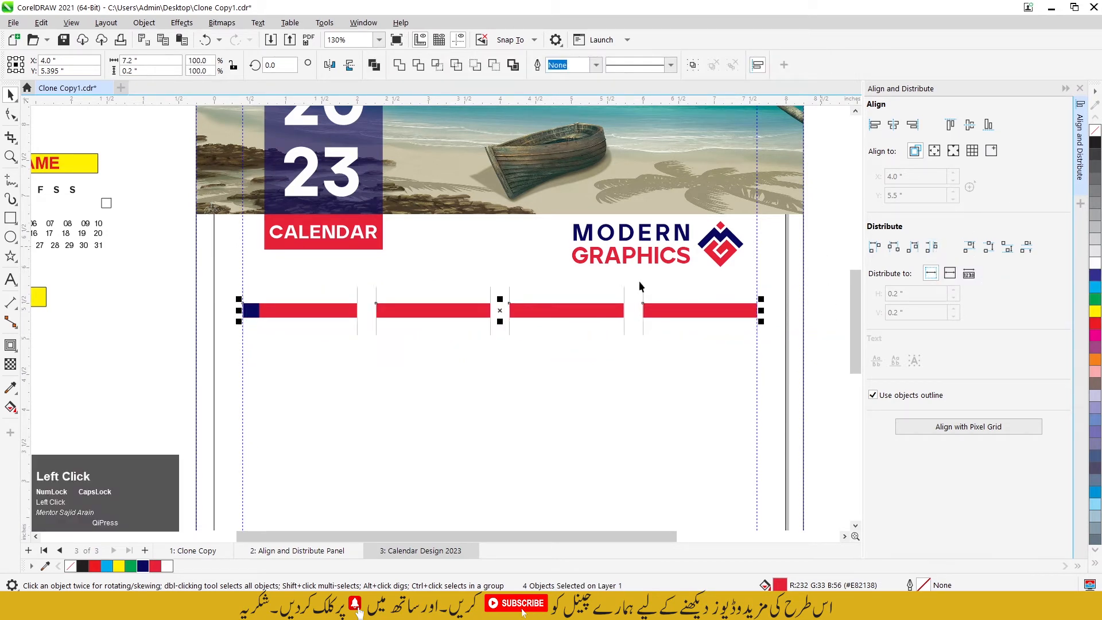
Step: Copy the navy block from the first red bar onto the second bar and repeat the duplication for the remaining two bars
left_click(251, 310)
scroll(251, 310, "up", 1)
left_click_drag(246, 305, 422, 309)
right_click(422, 309, "ctrl")
key("ctrl+r")
key("ctrl+r")
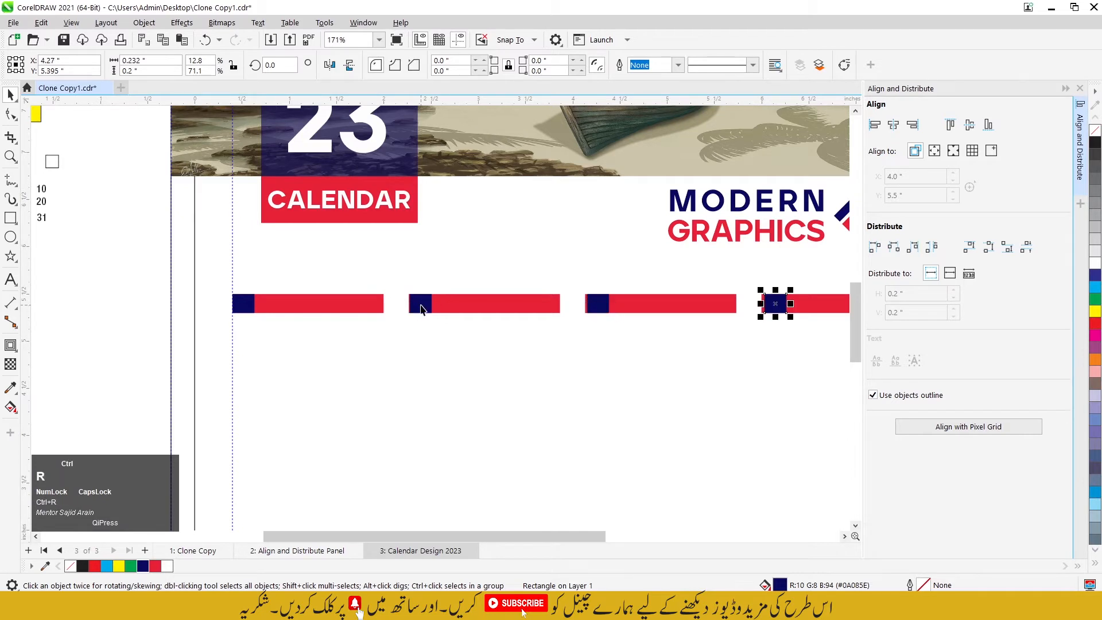
Step: Align the second navy block flush with the left edge of its red bar
scroll(411, 315, "up", 5)
left_click(517, 278)
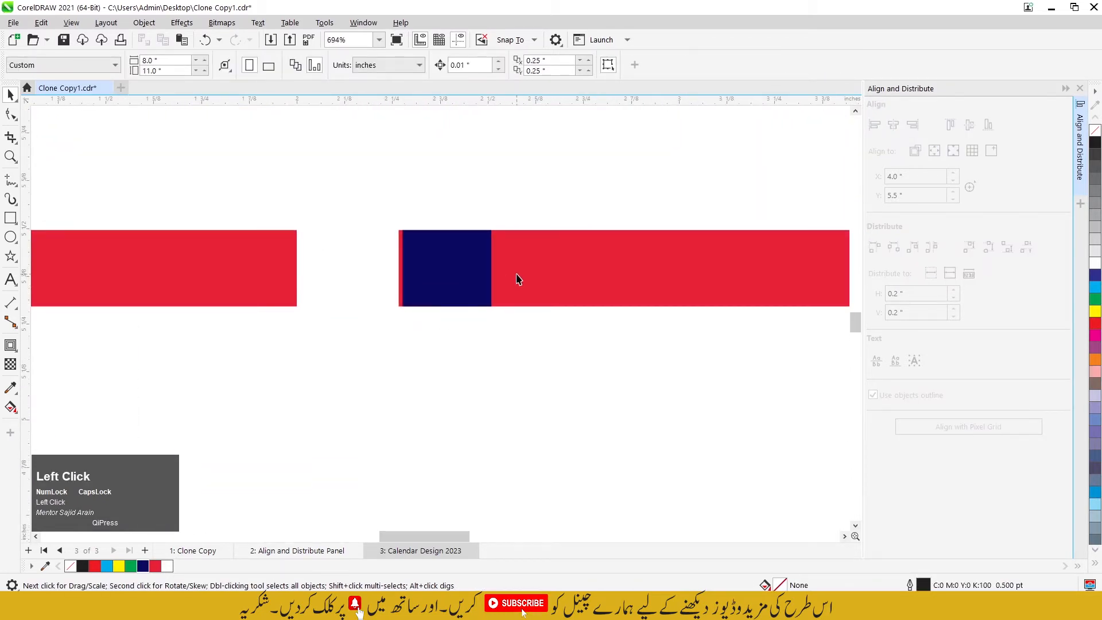
left_click(522, 278, "shift")
key("l")
scroll(192, 298, "down", 5)
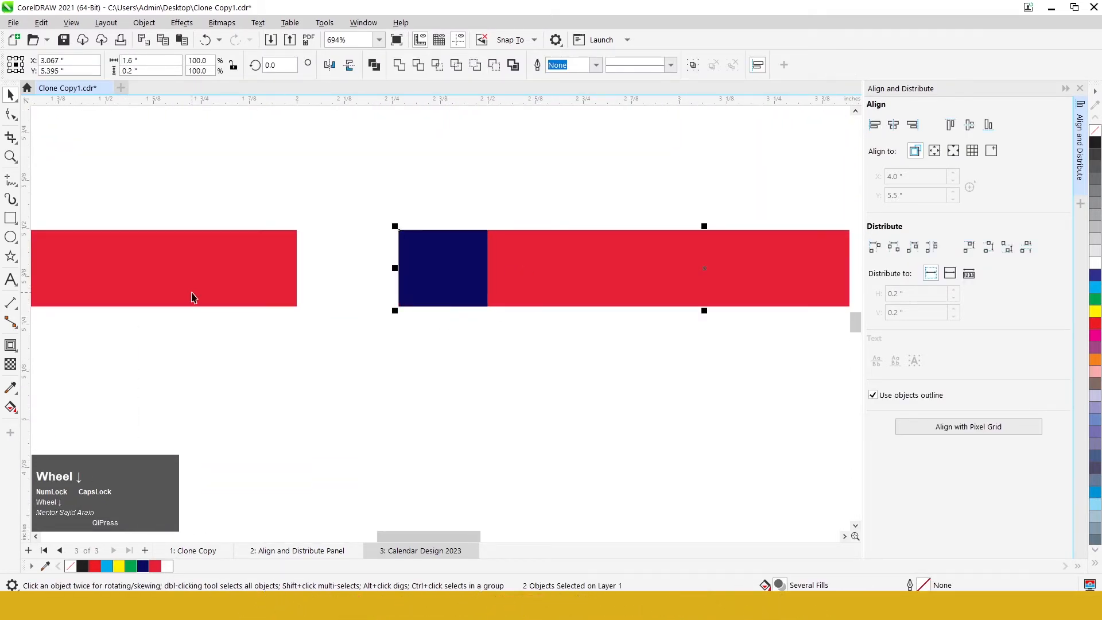
Step: Align the third and fourth navy blocks flush with the left edges of their red bars
scroll(590, 312, "up", 2)
left_click(336, 276)
left_click(417, 282, "shift")
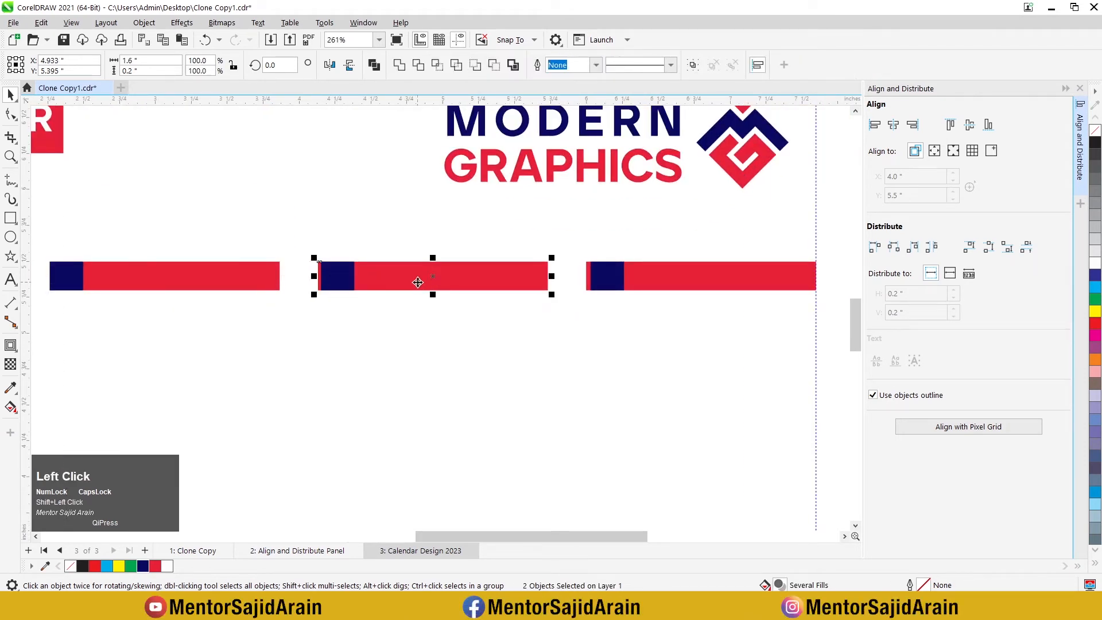
scroll(352, 326, "down", 4)
scroll(526, 329, "up", 5)
left_click(477, 276)
left_click(538, 273, "shift")
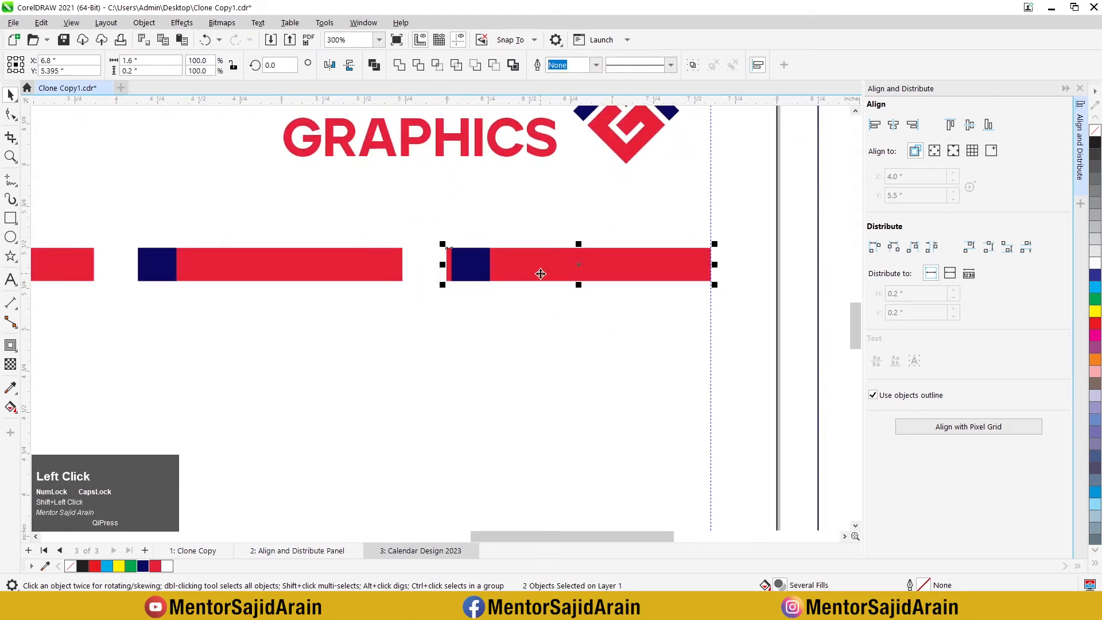
key("l")
scroll(623, 312, "down", 9)
left_click(340, 315)
scroll(339, 315, "down", 1)
scroll(322, 315, "up", 1)
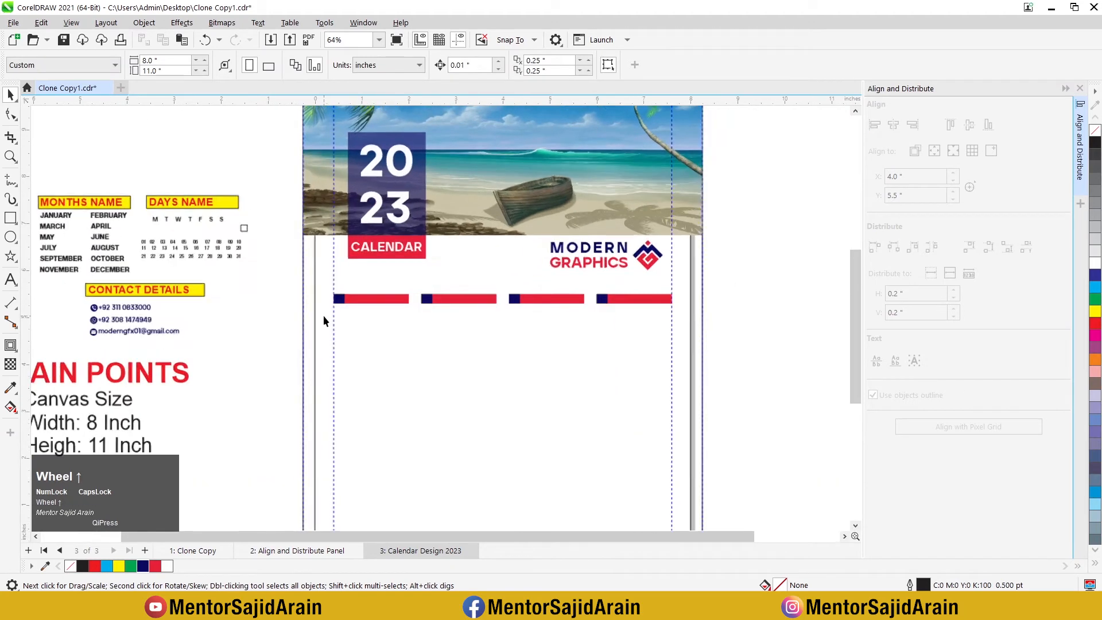
Step: Check the font, size and bold setting used for the twelve month names in the reference text
scroll(346, 317, "down", 1)
scroll(170, 280, "up", 1)
left_click(121, 241)
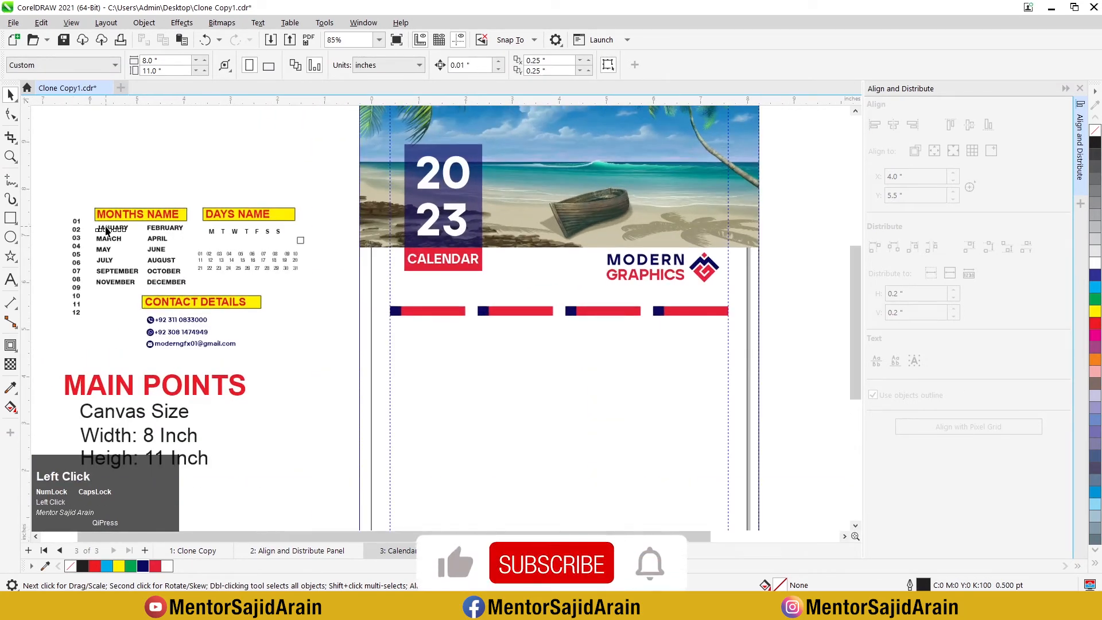
scroll(104, 231, "up", 3)
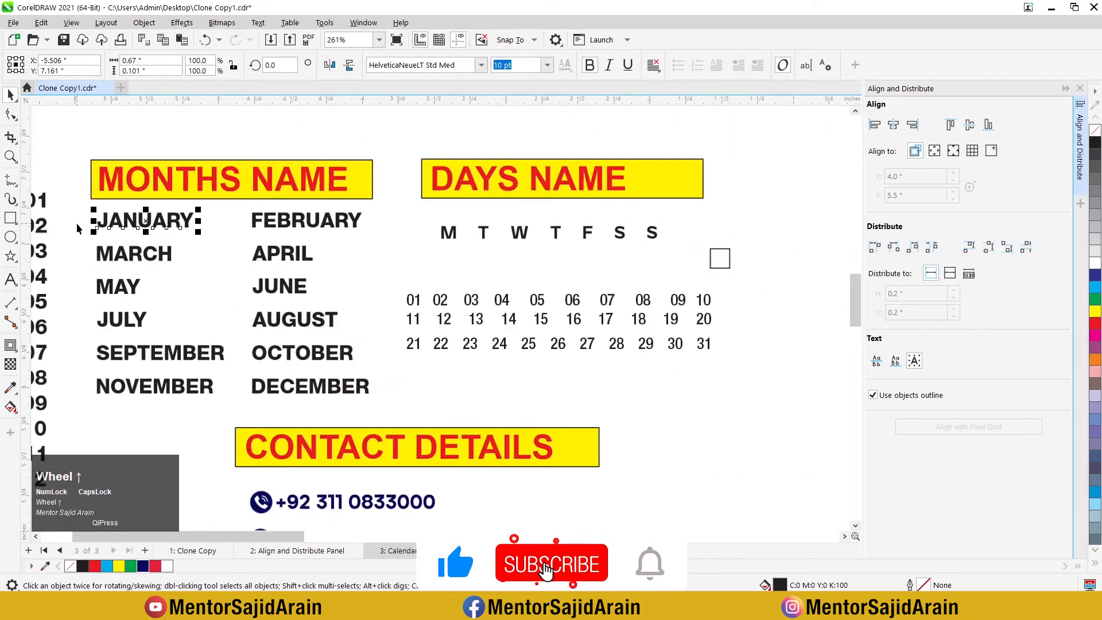
scroll(356, 226, "down", 2)
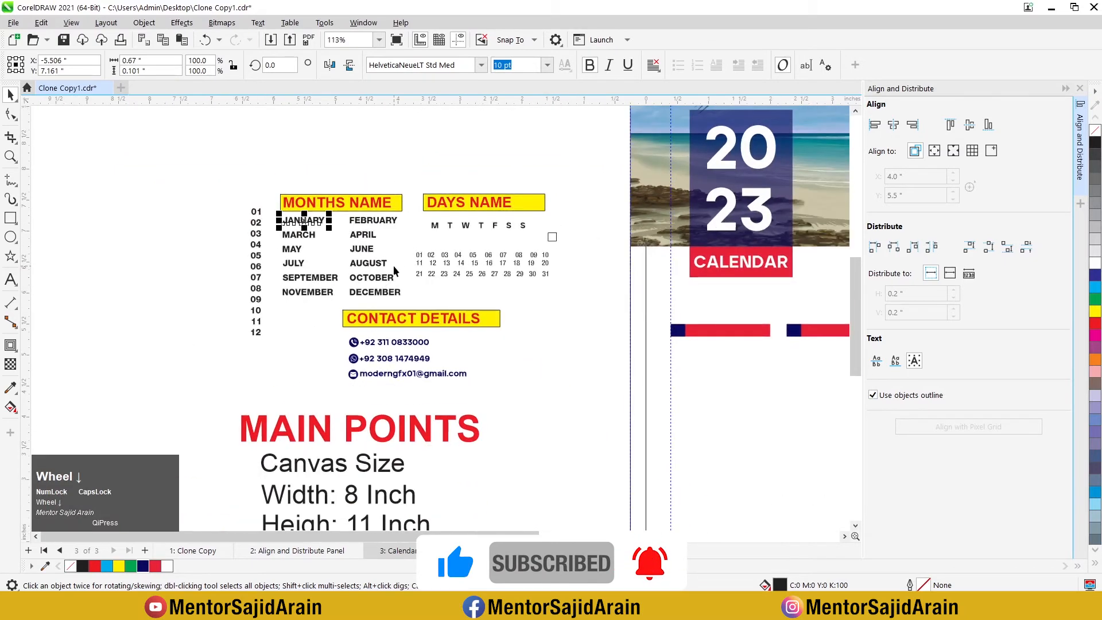
scroll(311, 189, "up", 1)
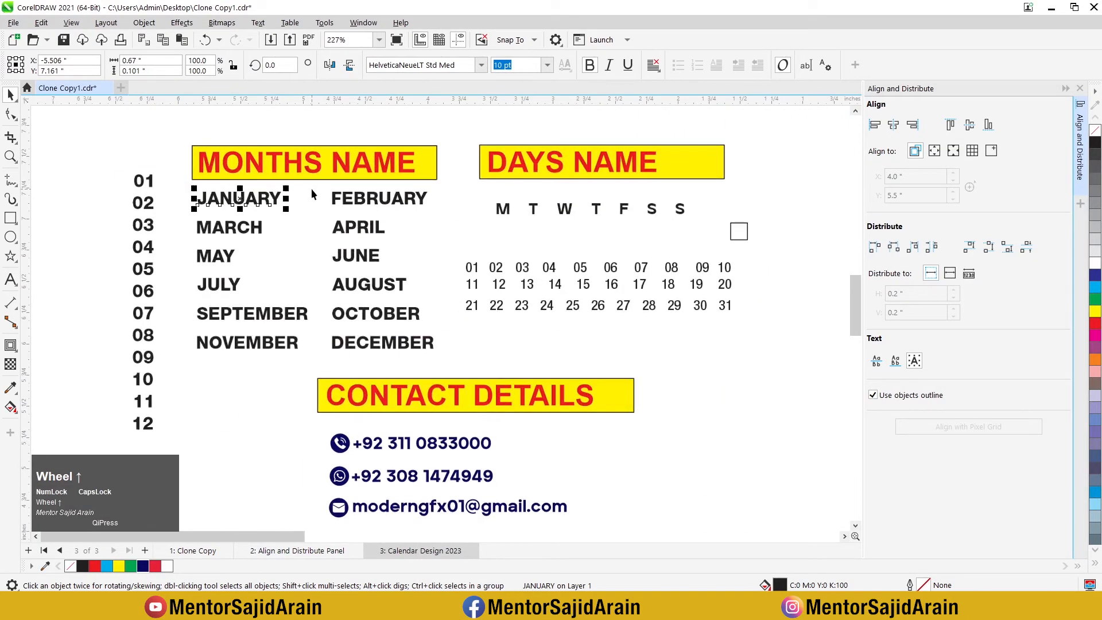
scroll(203, 204, "up", 2)
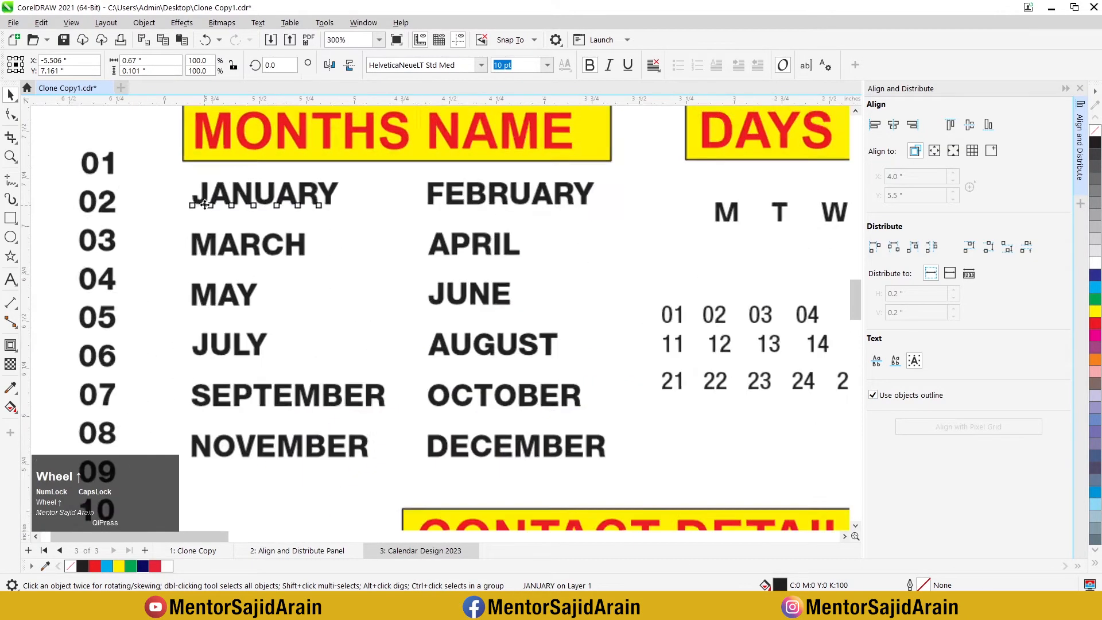
left_click_drag(171, 173, 619, 471)
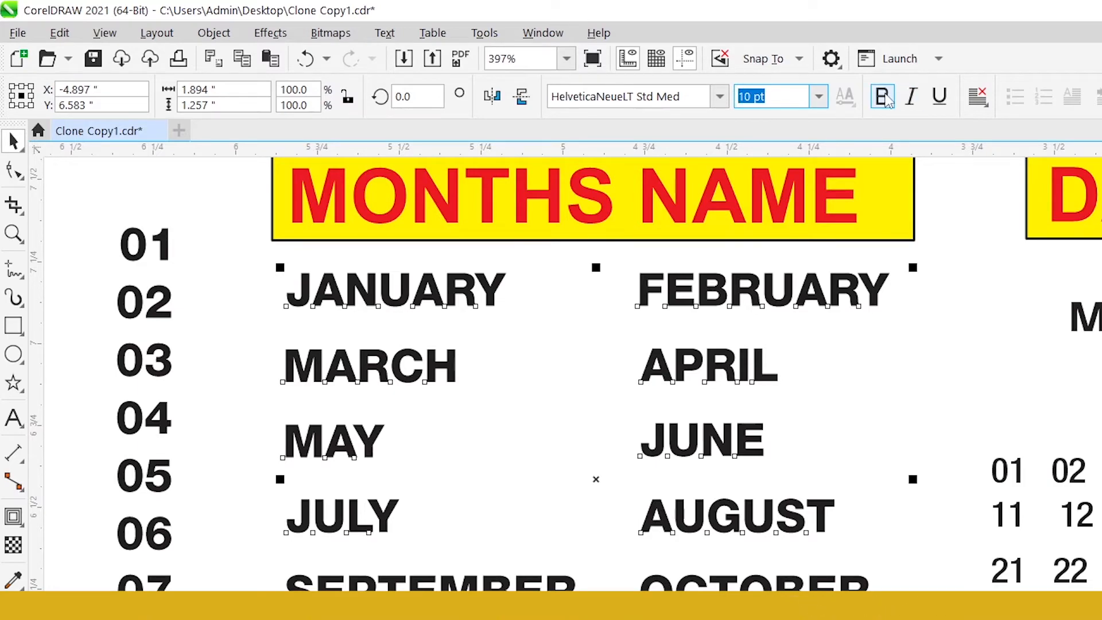
scroll(438, 362, "down", 2)
scroll(609, 256, "up", 1)
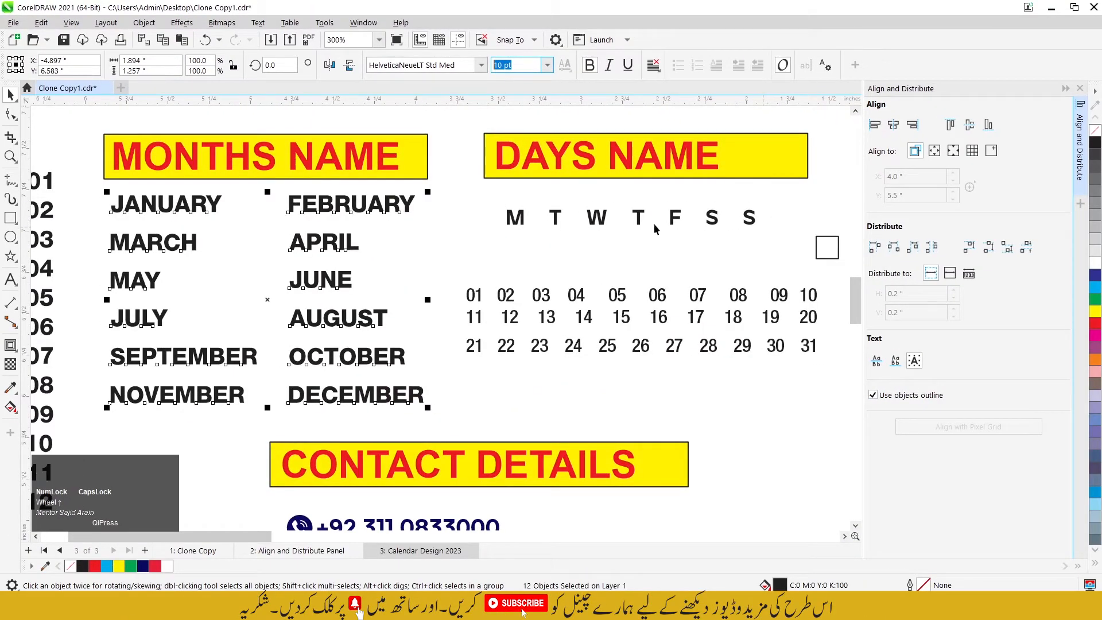
Step: Check the font and size of the weekday letters and the date numbers, comparing them with the month names
left_click(504, 210)
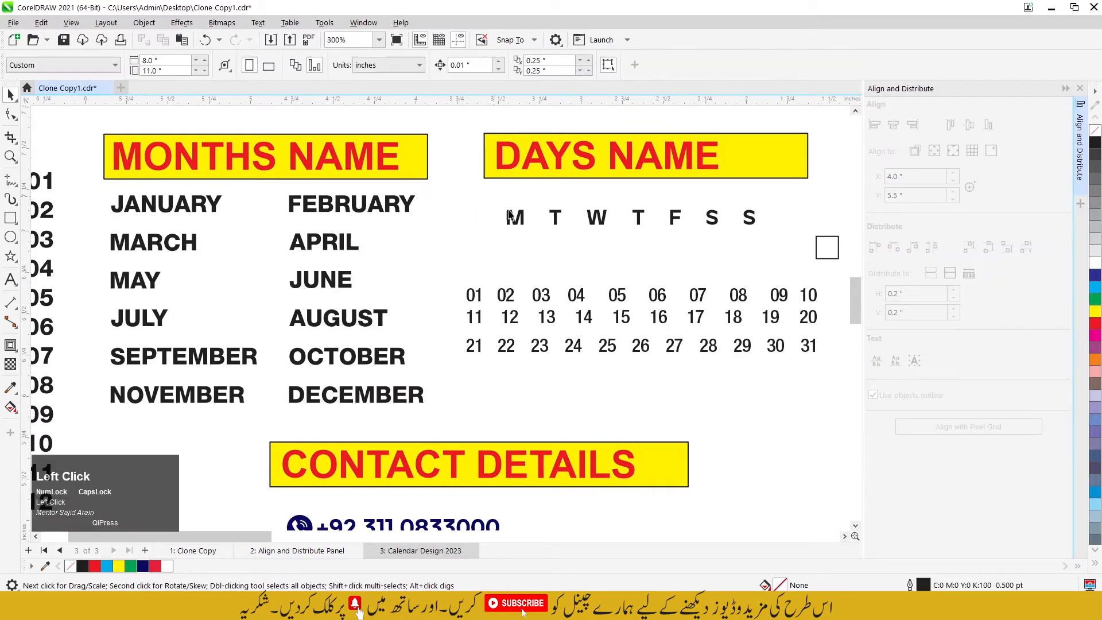
left_click(515, 218)
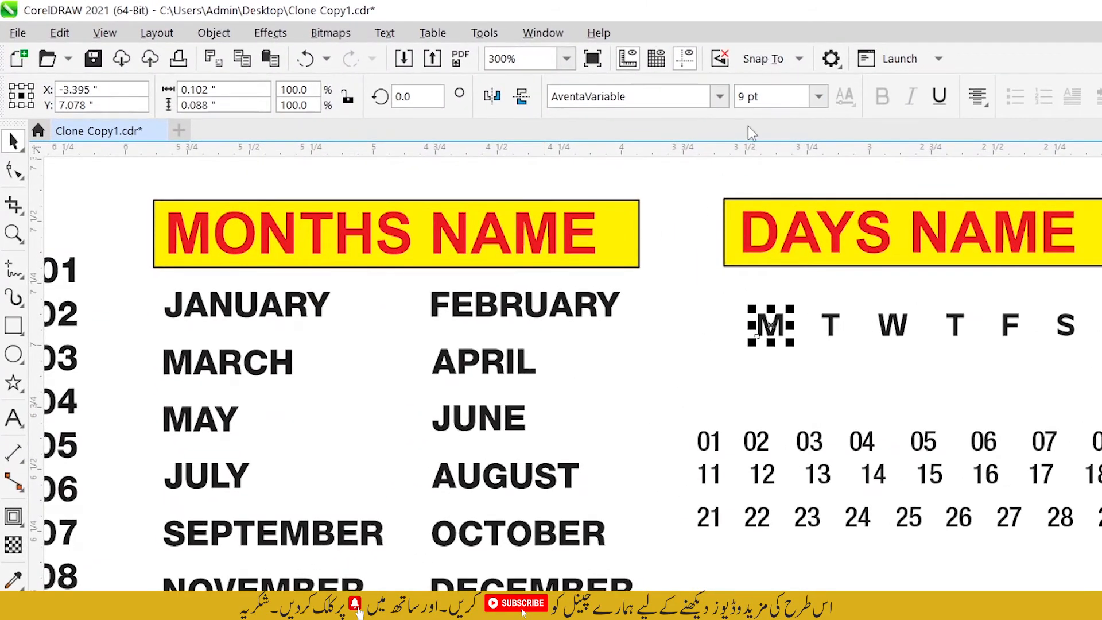
left_click_drag(774, 101, 726, 102)
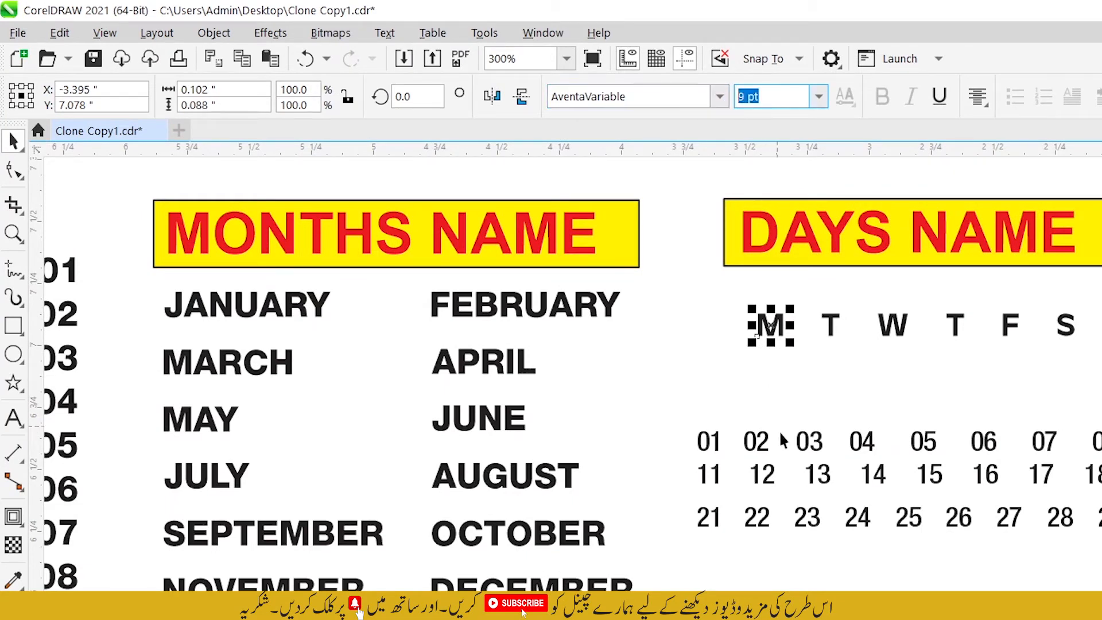
left_click_drag(684, 396, 862, 508)
left_click_drag(1101, 548, 1101, 550)
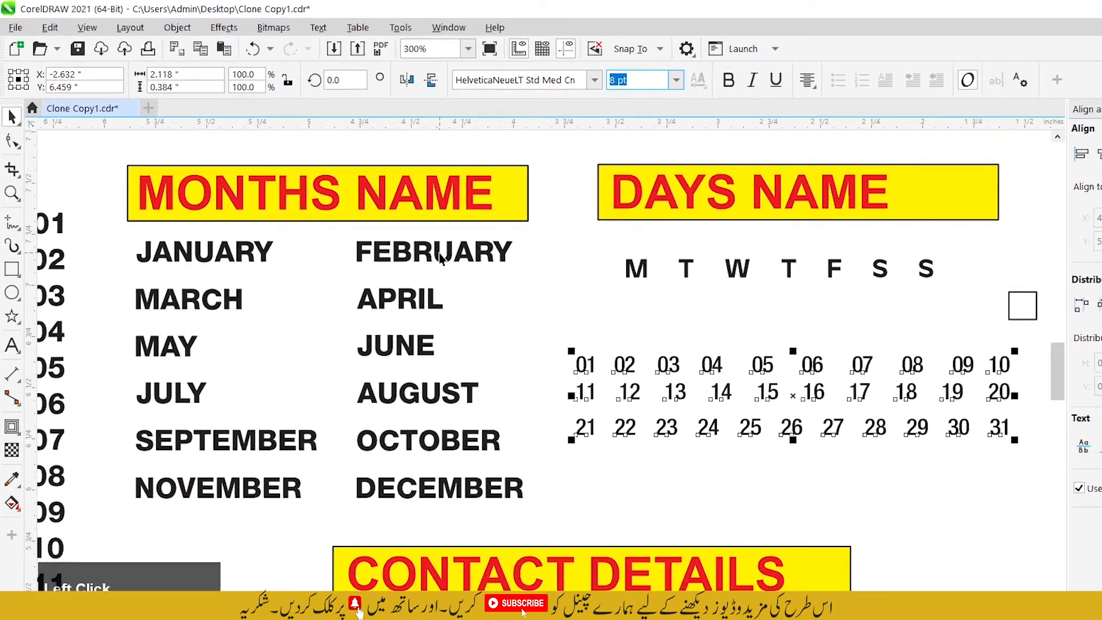
left_click(529, 304)
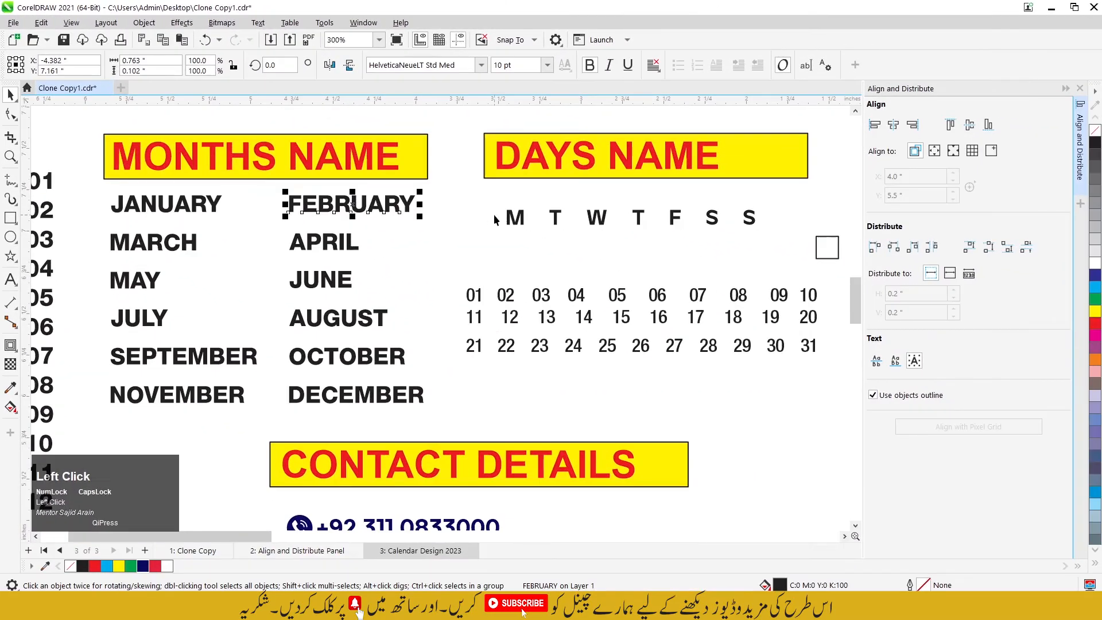
left_click(513, 216)
left_click(510, 290)
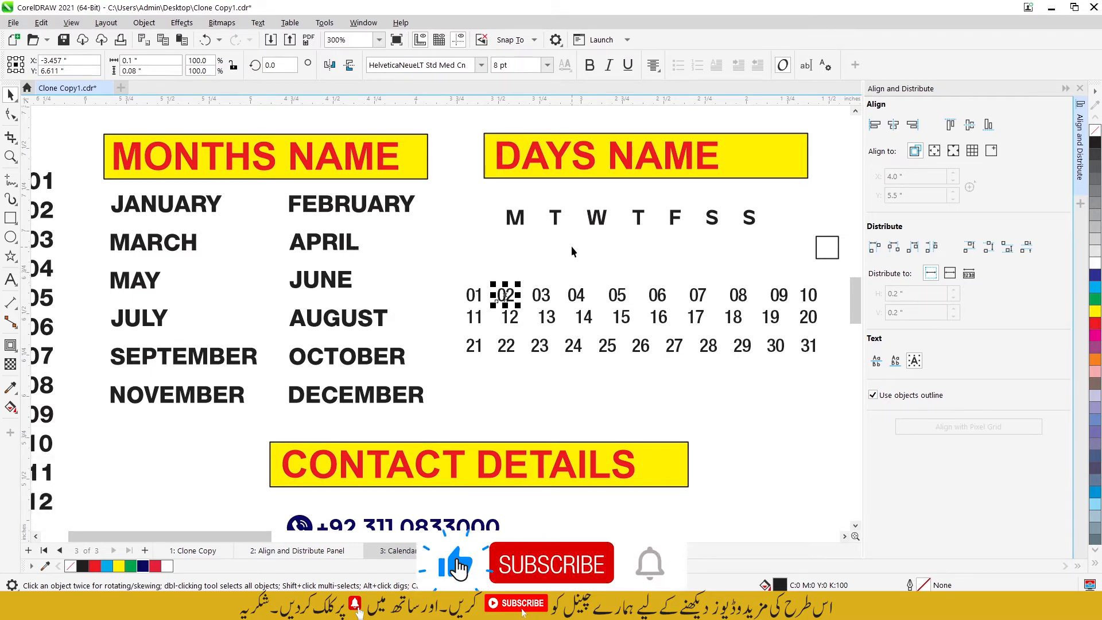
scroll(571, 247, "down", 3)
scroll(572, 245, "down", 3)
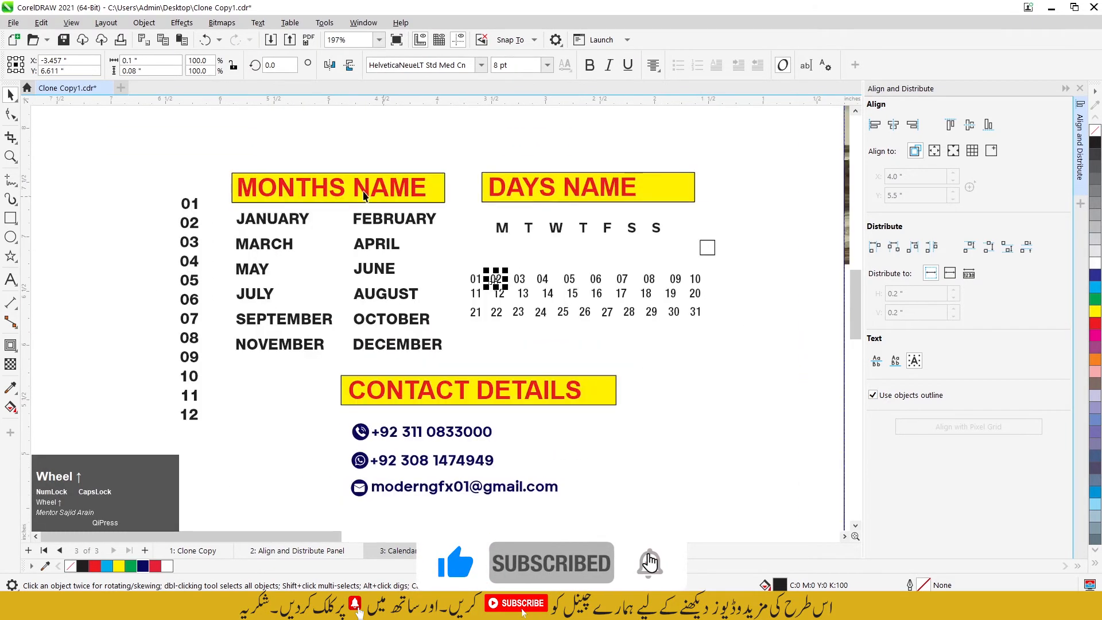
Step: Center the JANUARY text horizontally and vertically on the first red bar
left_click(203, 216)
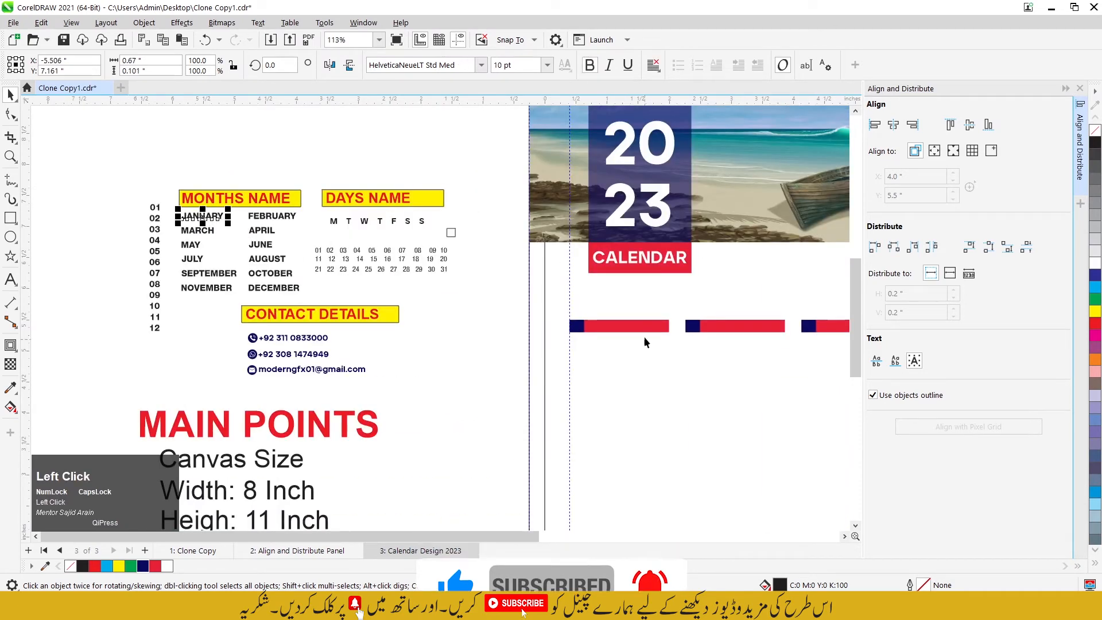
left_click(182, 217)
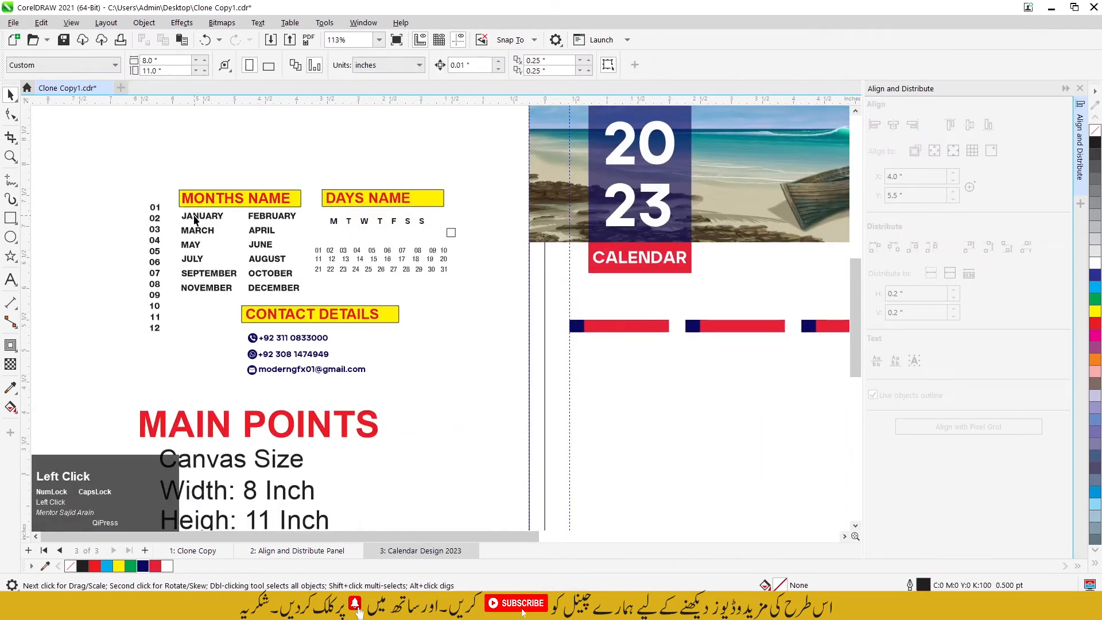
left_click(194, 216)
left_click(632, 328, "shift")
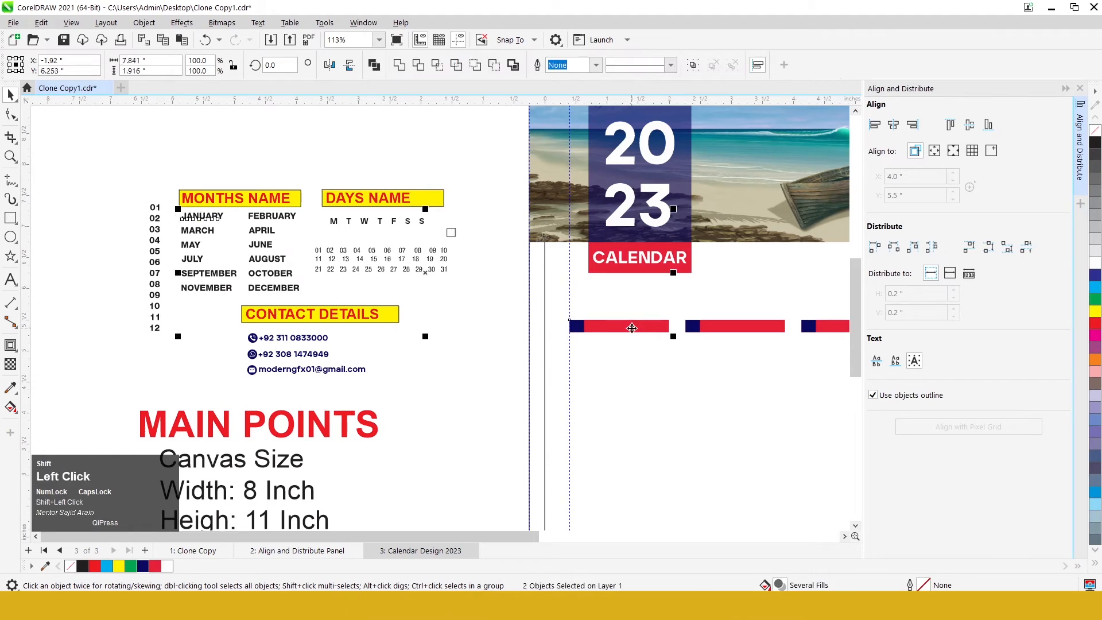
key("c")
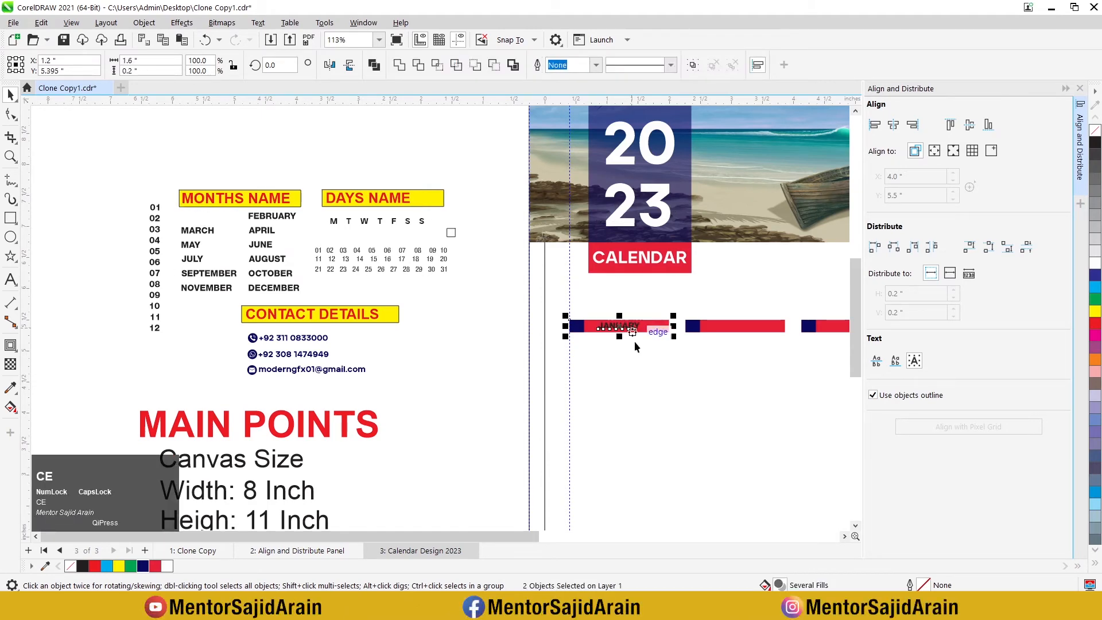
left_click(635, 341)
scroll(631, 332, "up", 2)
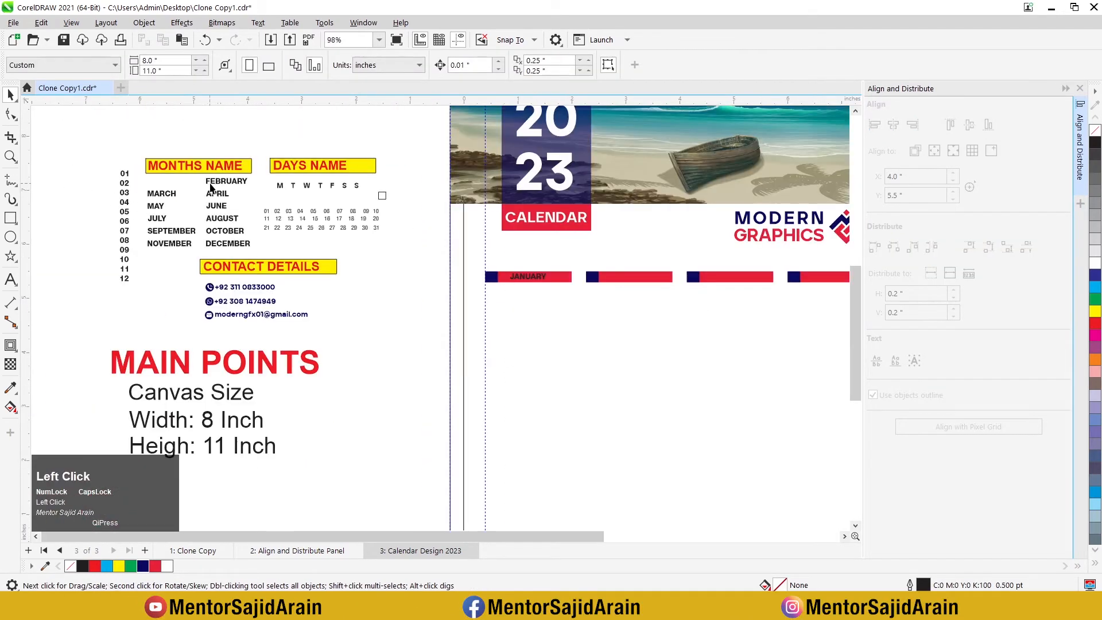
Step: Center the FEBRUARY text horizontally and vertically on the second red bar
left_click(216, 184)
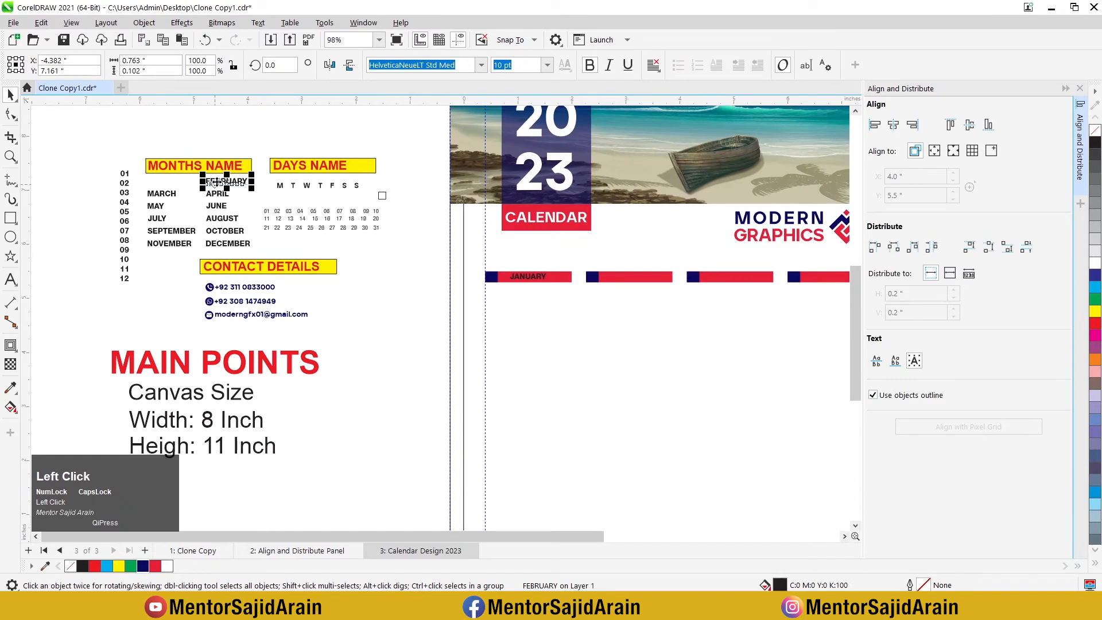
left_click(639, 281, "shift")
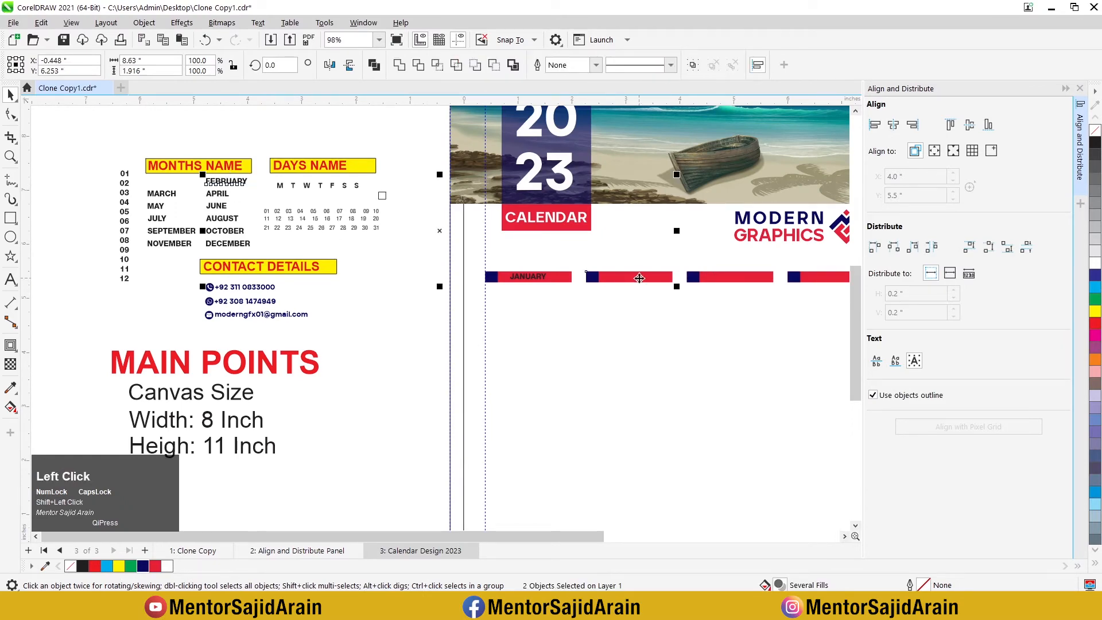
key("c")
key("e")
left_click(616, 317)
Step: Center the MARCH text on the third red bar and the APRIL text on the fourth
scroll(635, 284, "up", 3)
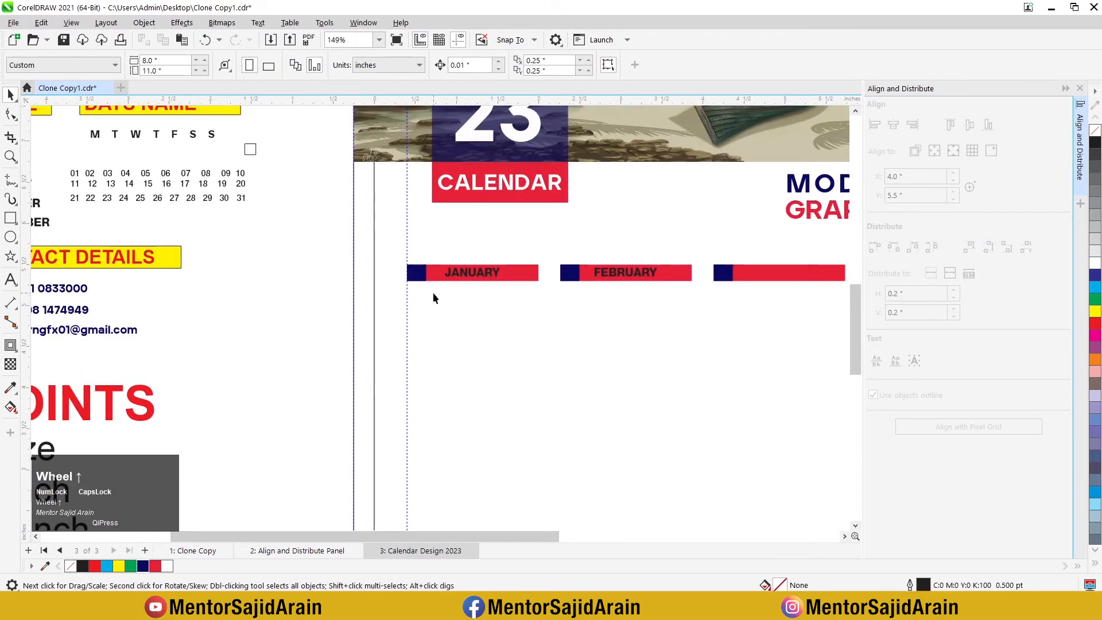
scroll(333, 244, "down", 6)
scroll(181, 213, "up", 2)
scroll(181, 217, "down", 2)
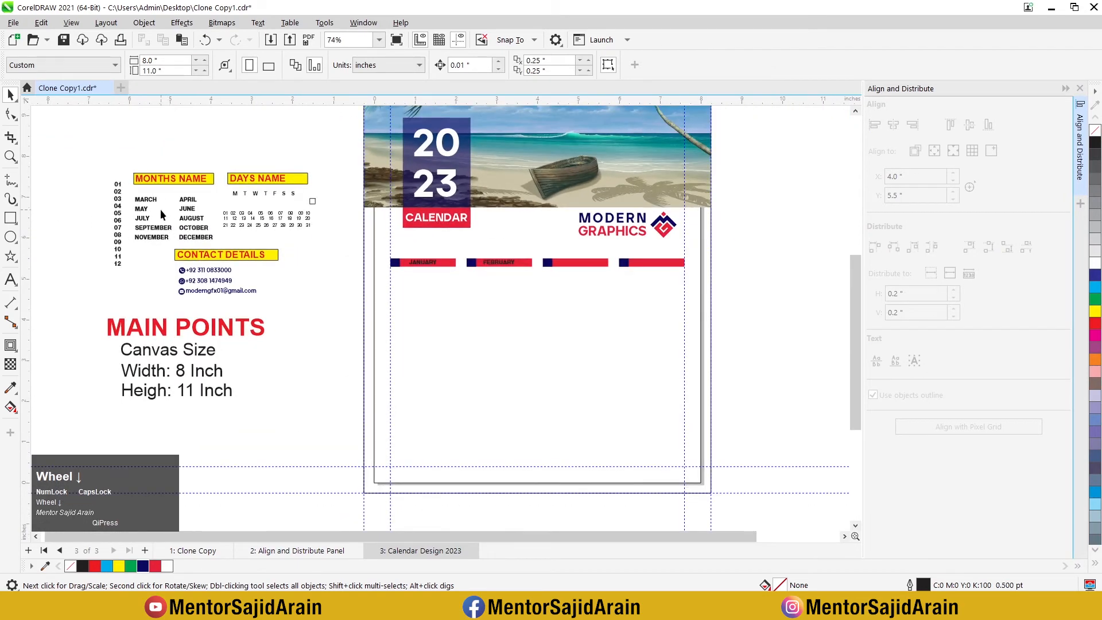
left_click(145, 199)
left_click(574, 263, "shift")
key("c")
key("e")
left_click(190, 200)
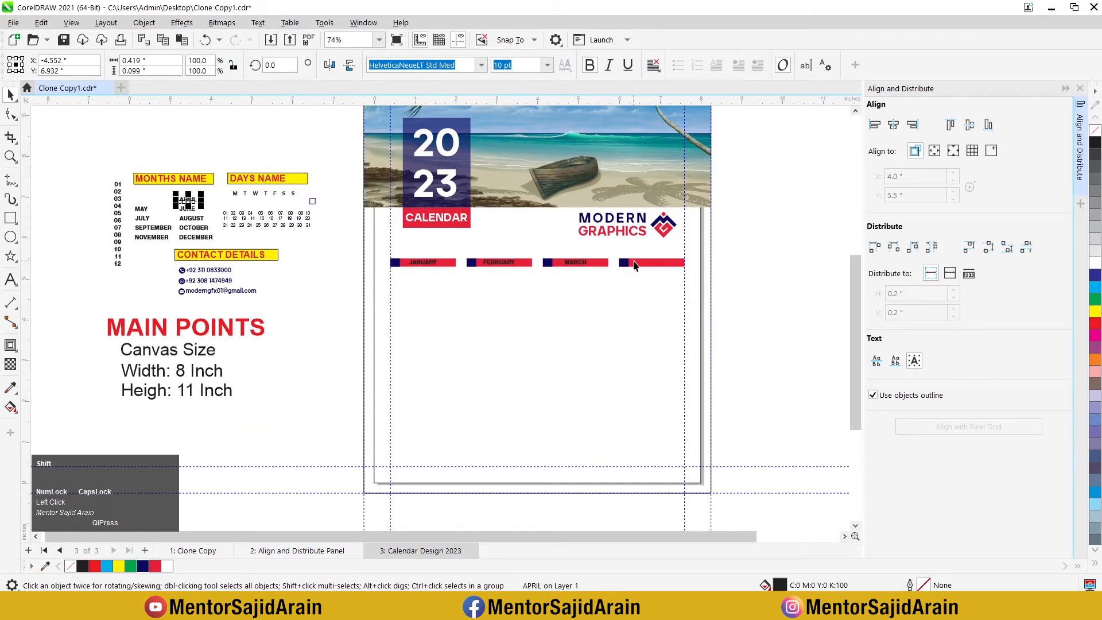
left_click(660, 263, "shift")
key("c")
key("e")
Step: Fill the JANUARY, FEBRUARY, MARCH and APRIL texts on the red bars with white
scroll(566, 275, "up", 2)
left_click(377, 259)
scroll(440, 268, "up", 2)
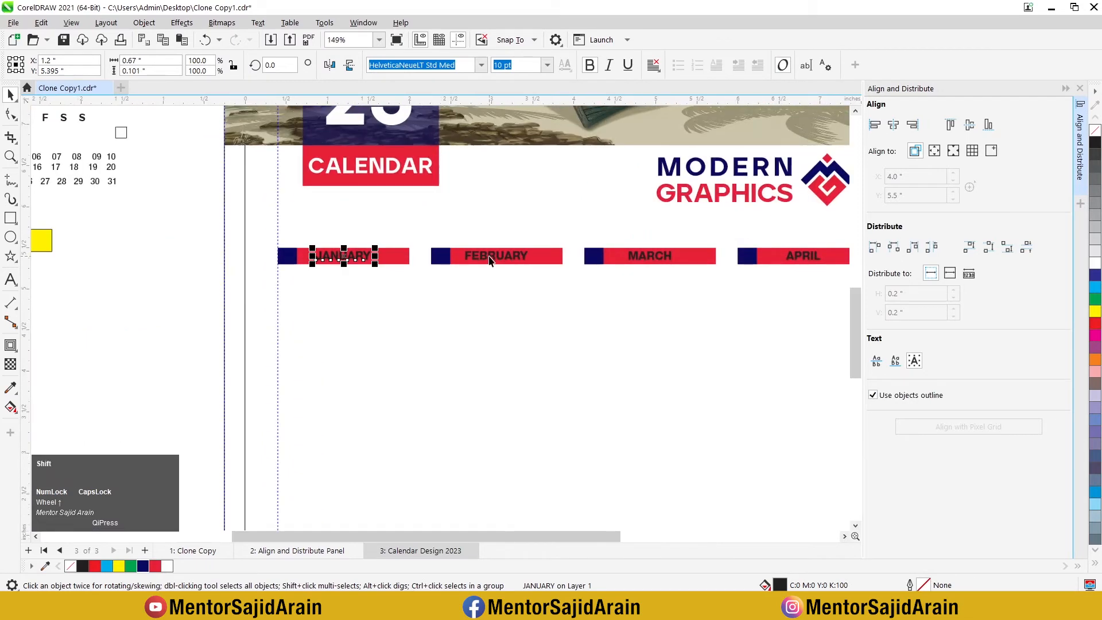
left_click(496, 256, "shift")
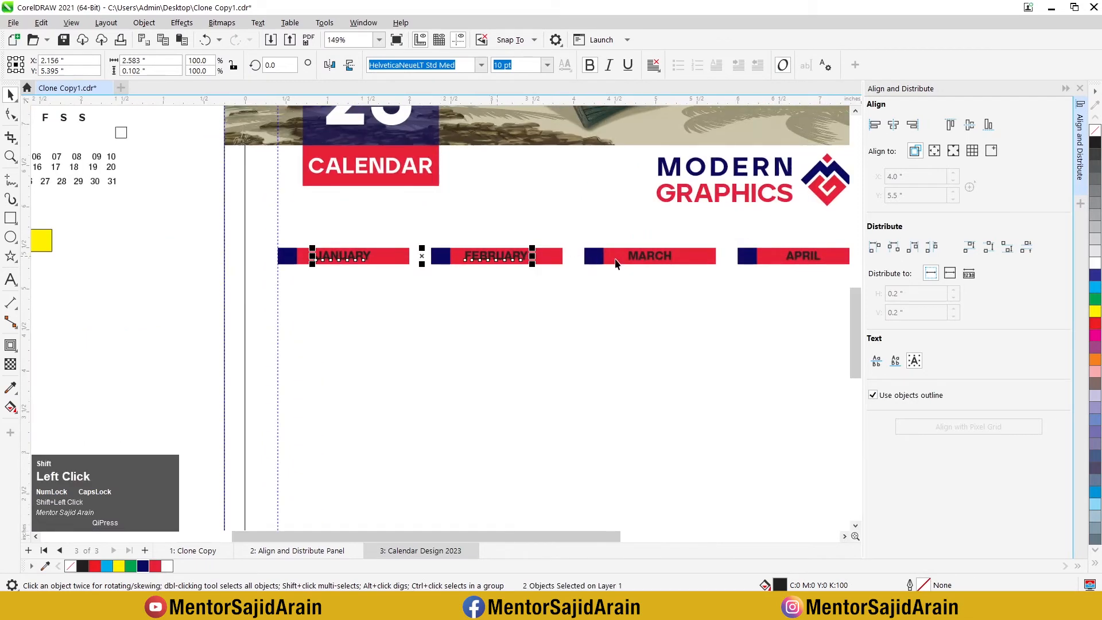
left_click(790, 257, "shift")
left_click(1095, 262)
left_click(601, 288)
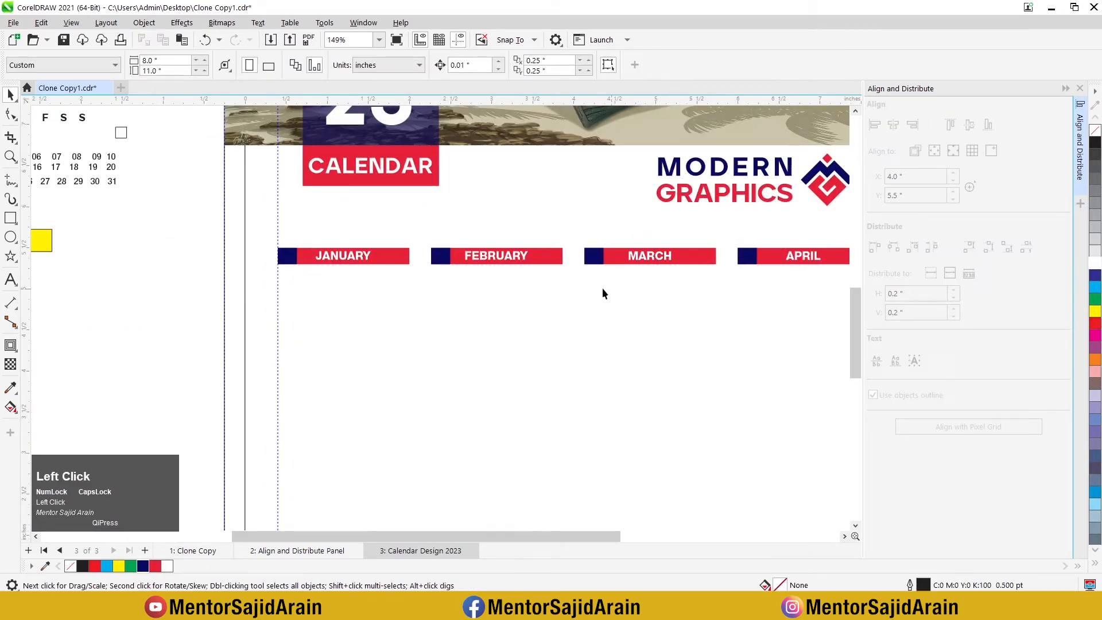
Step: Move the numbers 01 to 04 from the source list to the empty page area below the JANUARY bar
scroll(535, 284, "down", 1)
scroll(339, 281, "up", 2)
scroll(442, 277, "down", 6)
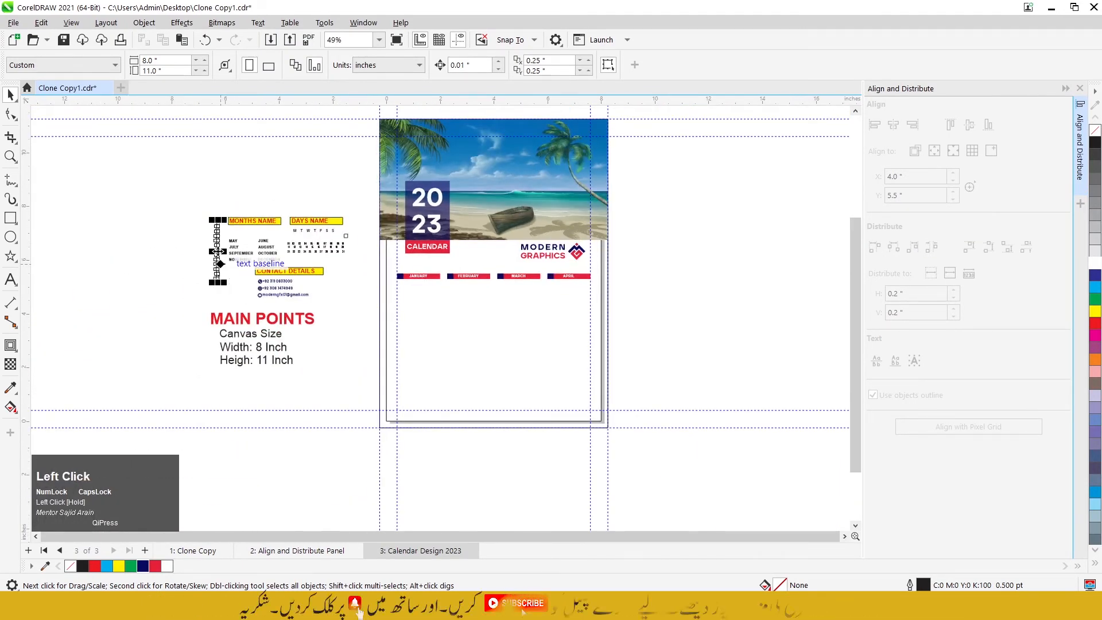
scroll(201, 236, "up", 2)
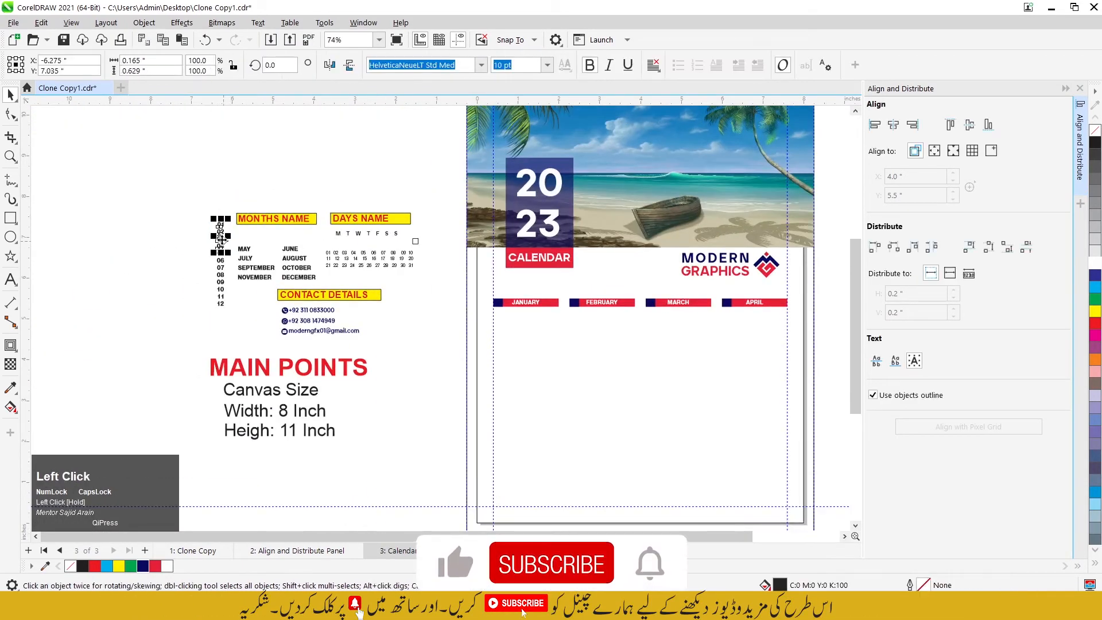
left_click_drag(230, 255, 517, 344)
Step: Center the number 01 on the navy box beside JANUARY and fill it with white
scroll(516, 344, "up", 6)
left_click(495, 320)
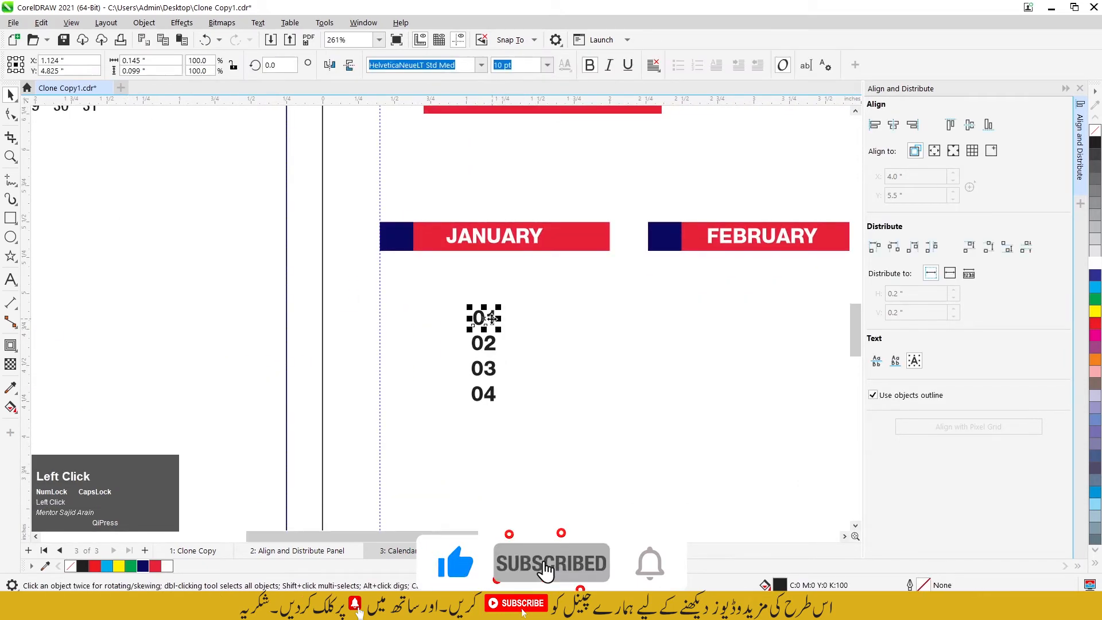
left_click(398, 239, "shift")
key("c")
key("e")
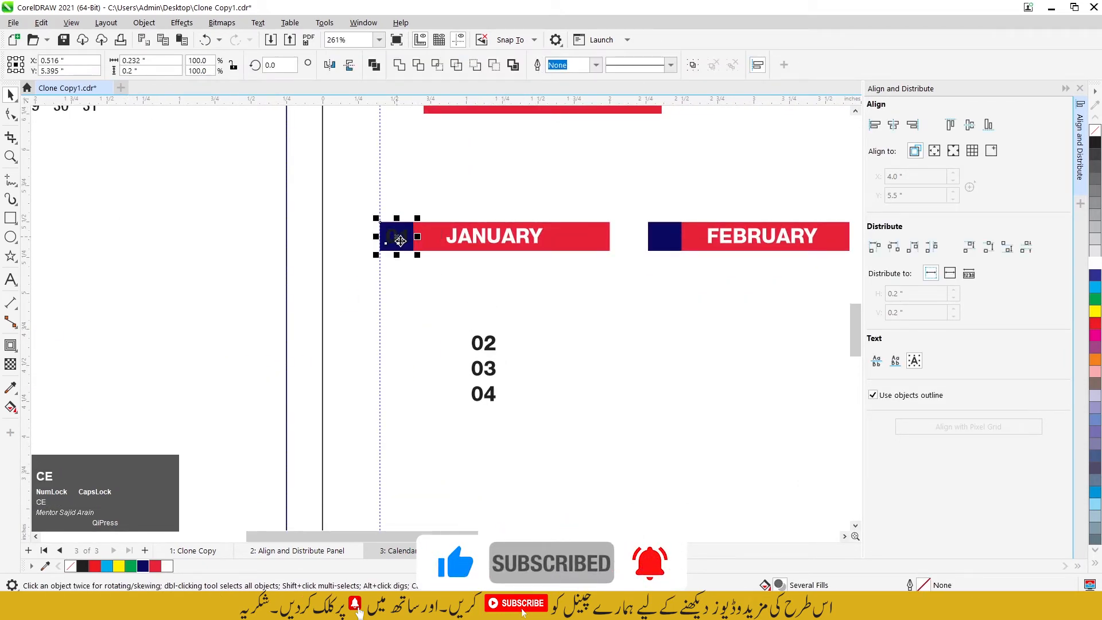
left_click(461, 283)
left_click(404, 239)
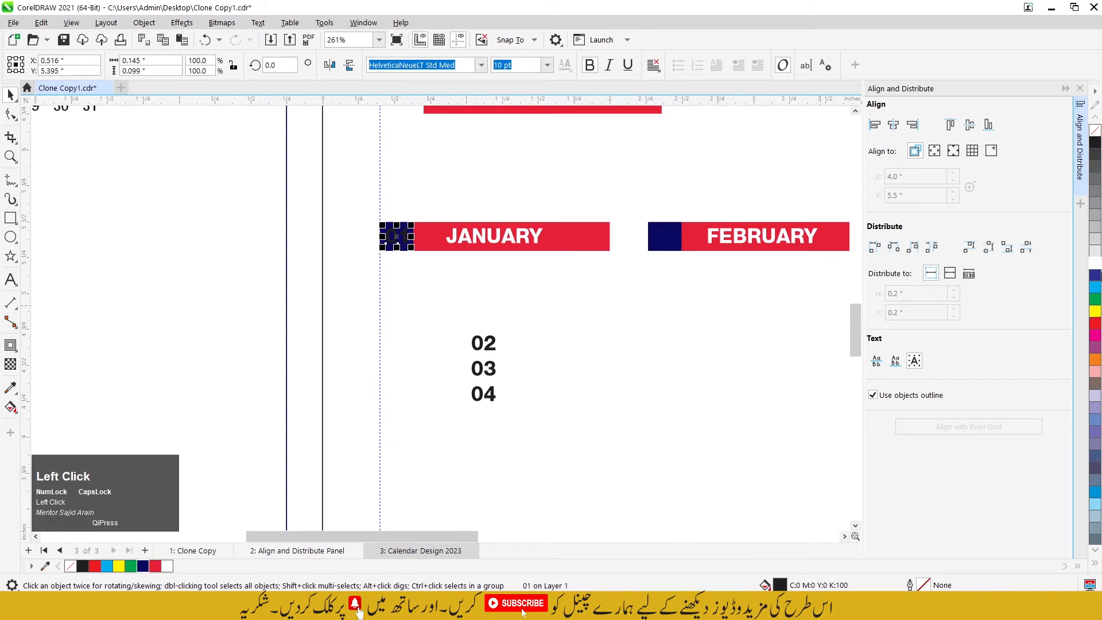
Step: Center the number 02 on the navy box beside FEBRUARY and fill it with white
left_click(493, 339)
left_click_drag(493, 339, 674, 232)
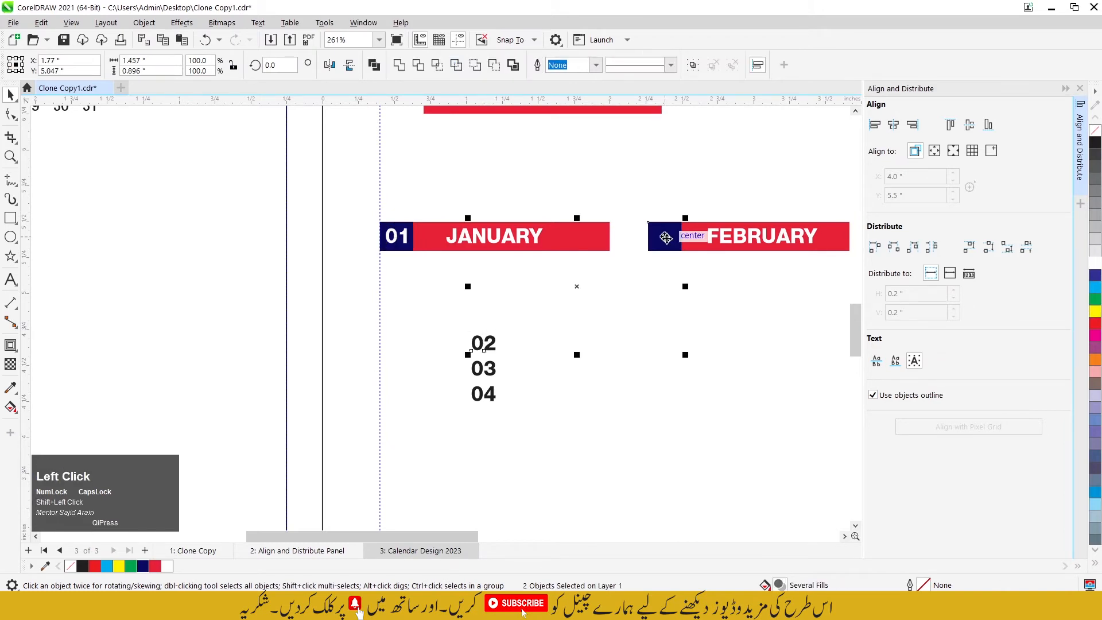
left_click(1095, 263)
Step: Center the number 03 on the navy box beside MARCH and fill it with white
scroll(567, 339, "down", 5)
scroll(574, 339, "up", 4)
left_click(376, 364)
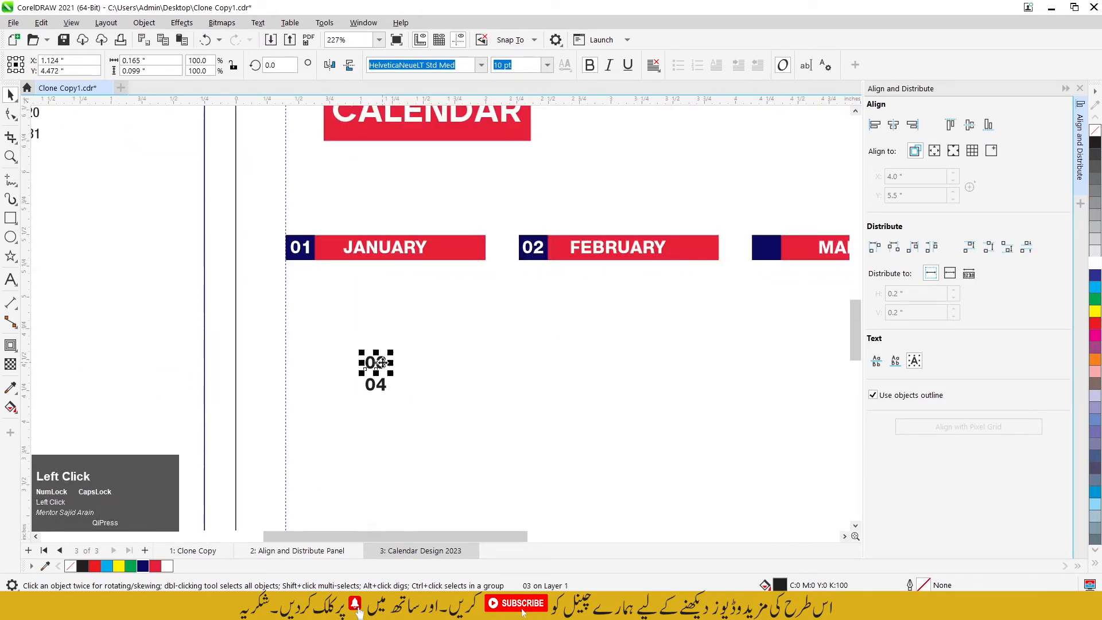
scroll(385, 361, "down", 2)
left_click(674, 277, "shift")
key("c")
key("e")
left_click(679, 316)
left_click(675, 280)
left_click(1095, 264)
Step: Center the number 04 on the navy box beside APRIL and fill it with white
scroll(528, 355, "down", 3)
left_click_drag(428, 372, 737, 337)
scroll(766, 312, "up", 4)
left_click(721, 305, "shift")
key("c")
key("e")
left_click(713, 297)
left_click(1095, 263)
left_click(640, 335)
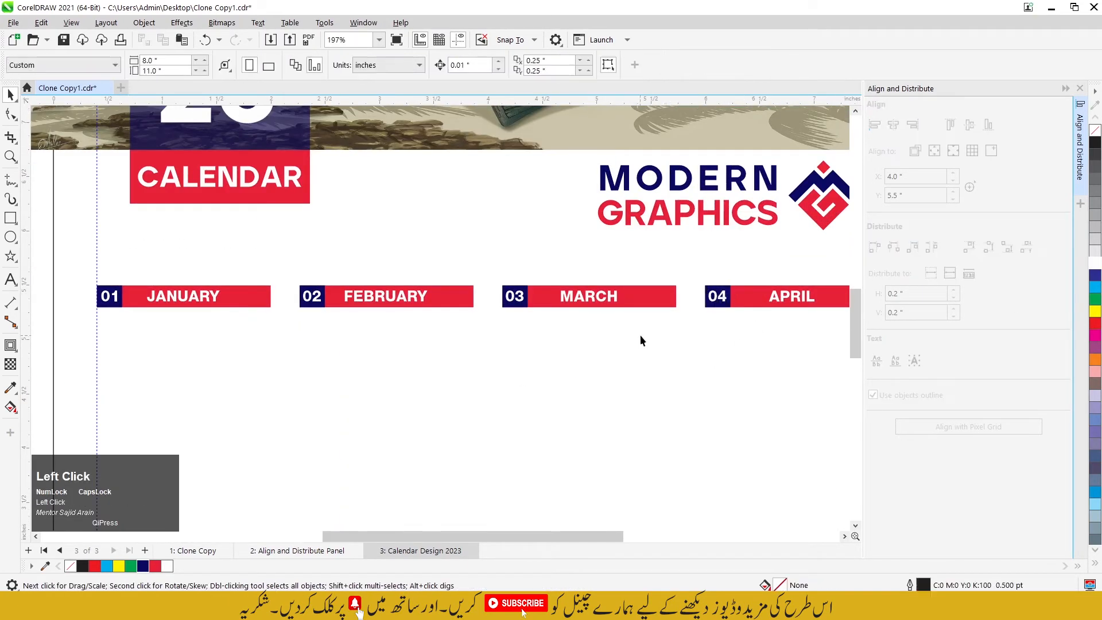
Step: Move the small outlined square down to the empty area below the source date numbers
scroll(681, 322, "down", 4)
scroll(521, 353, "up", 2)
scroll(522, 358, "down", 1)
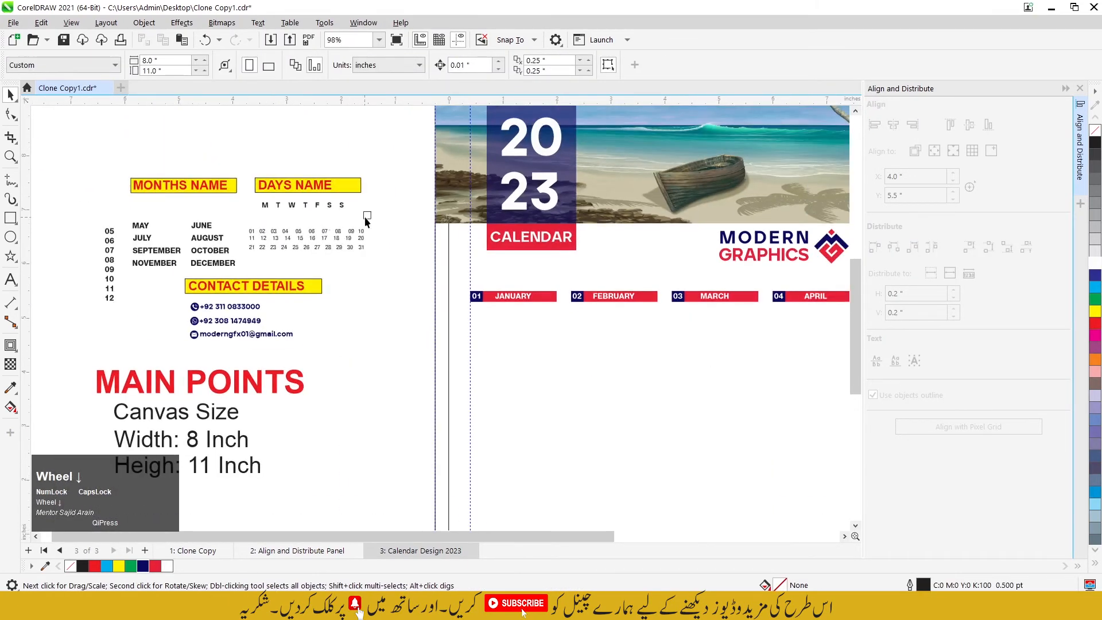
left_click_drag(367, 217, 369, 293)
scroll(367, 299, "up", 2)
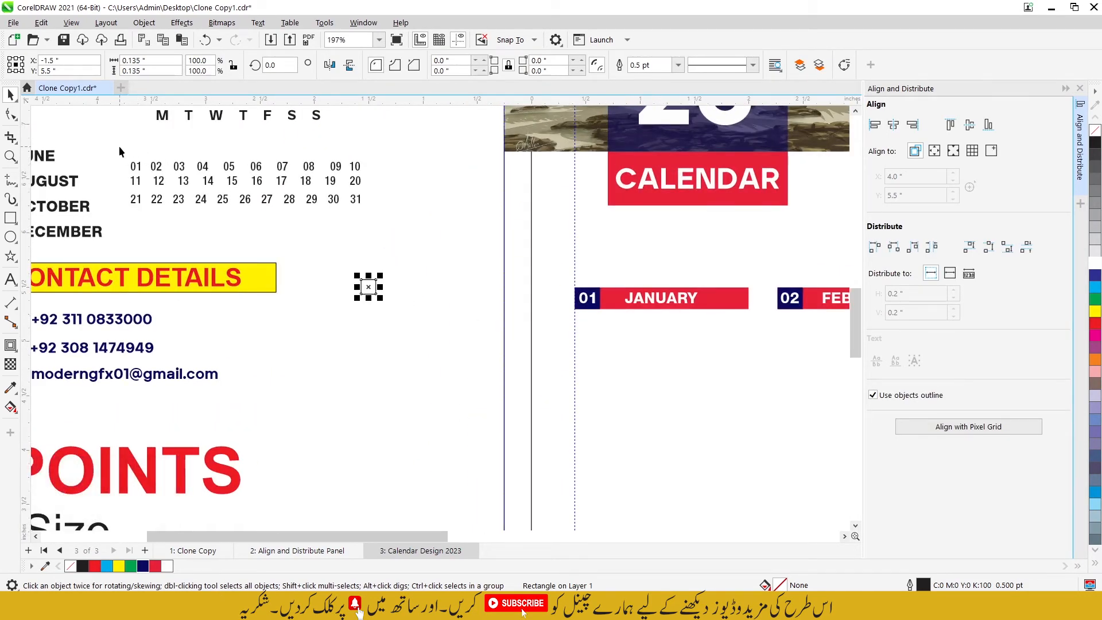
left_click_drag(119, 146, 365, 215)
scroll(365, 215, "down", 1)
left_click_drag(166, 117, 187, 118)
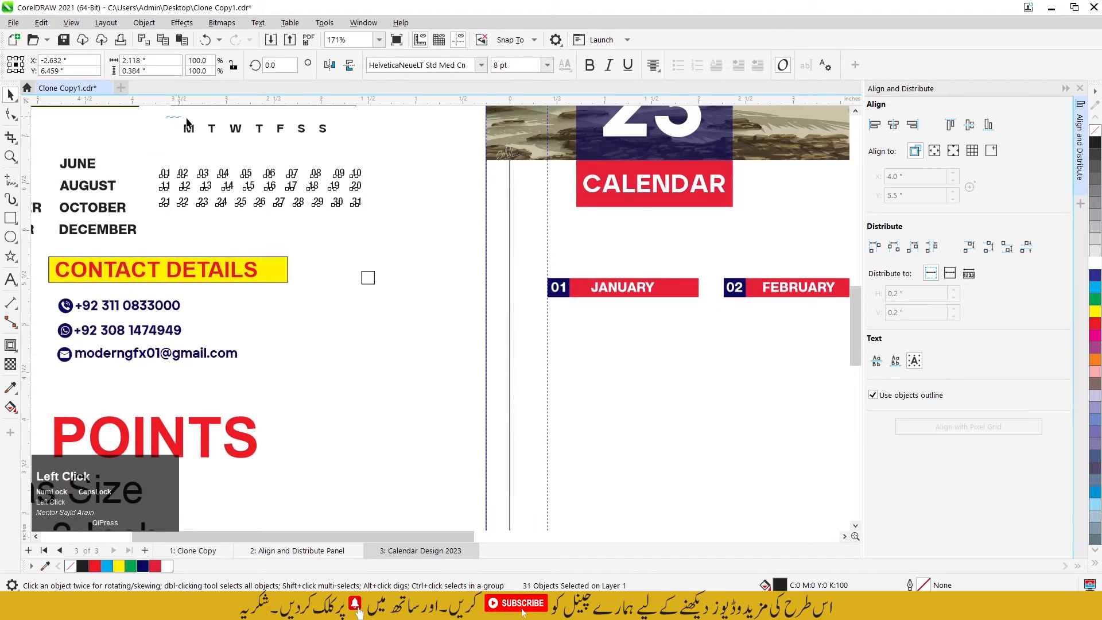
left_click_drag(340, 139, 342, 139)
Step: Clone the small outlined square and place the clone under the navy 01 box, flush with the vertical guideline
left_click_drag(369, 278, 344, 268)
left_click(349, 281)
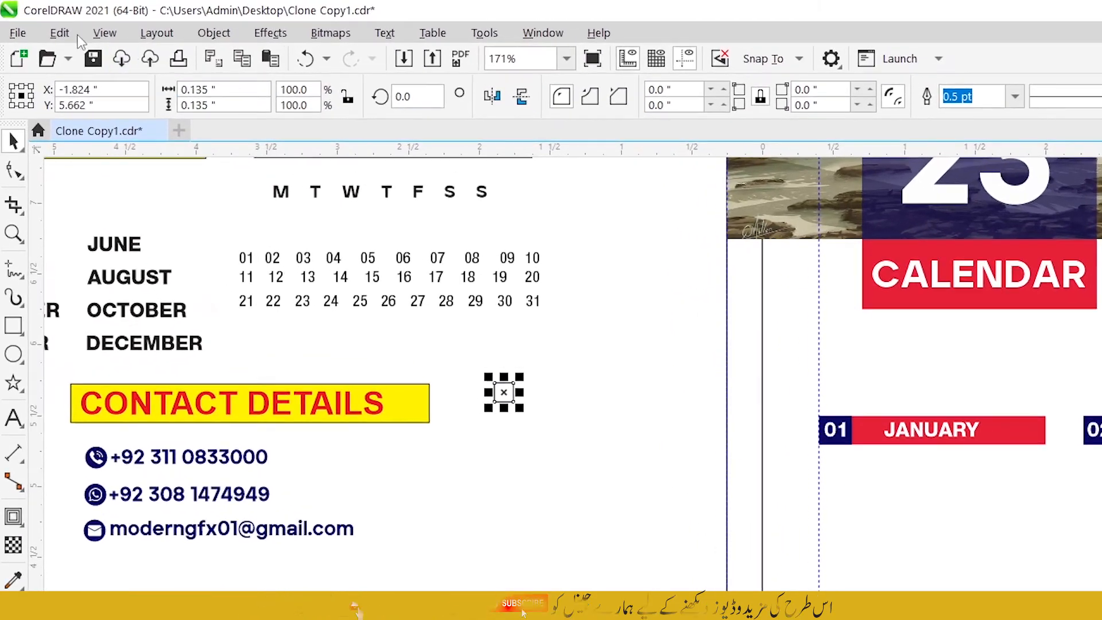
left_click(77, 38)
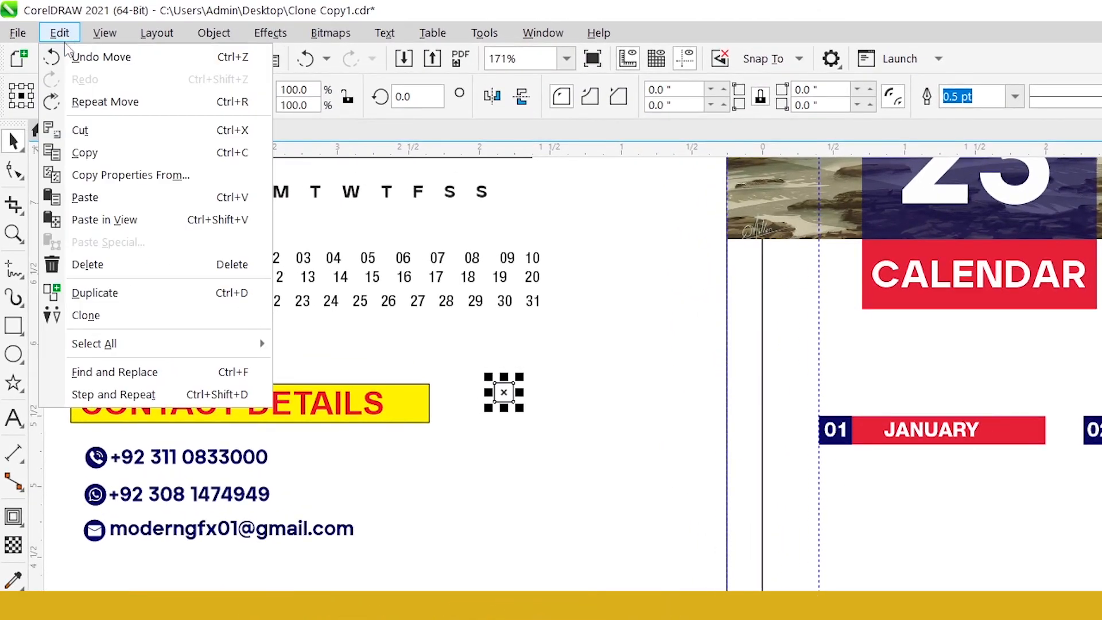
left_click(122, 319)
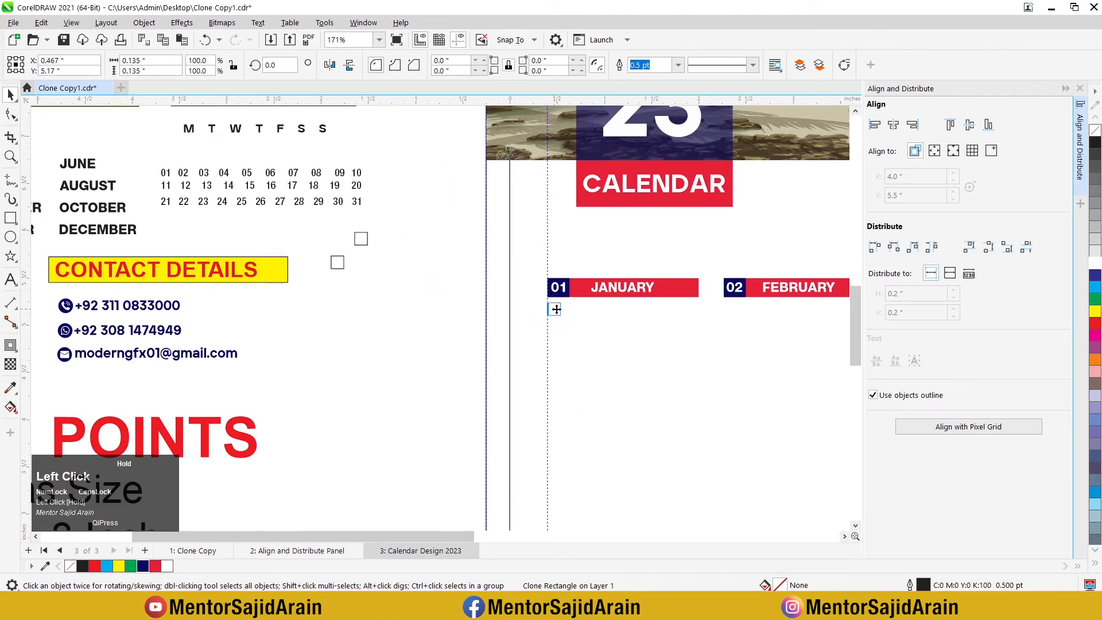
scroll(572, 315, "up", 2)
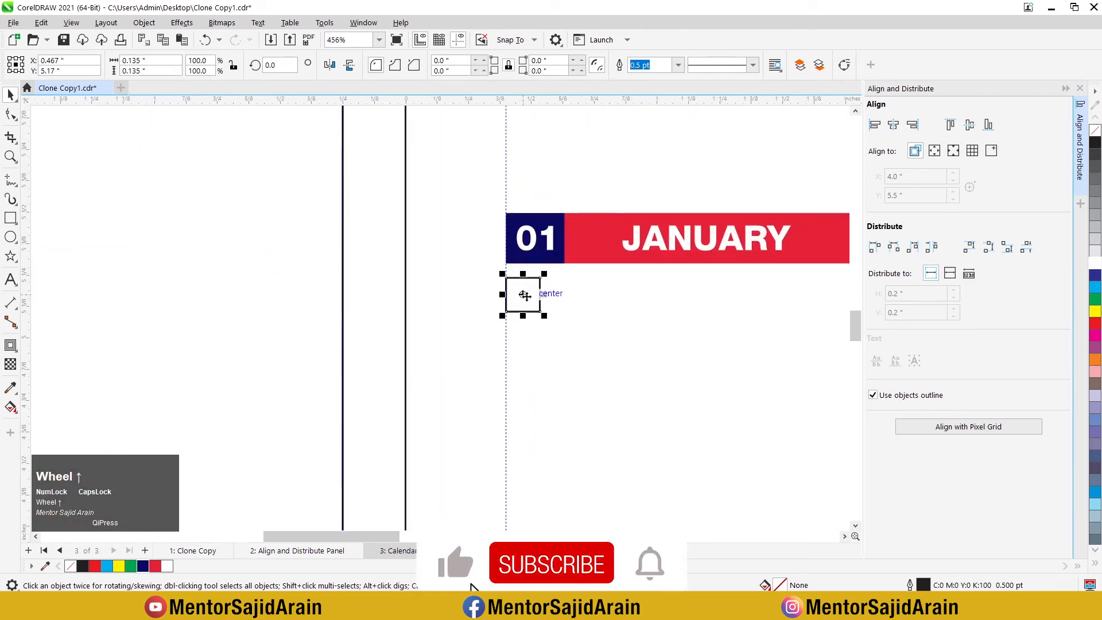
Step: Duplicate the cloned square just beside itself and repeat the duplication until the row under JANUARY has eight squares
left_click_drag(523, 296, 562, 294)
right_click(562, 295)
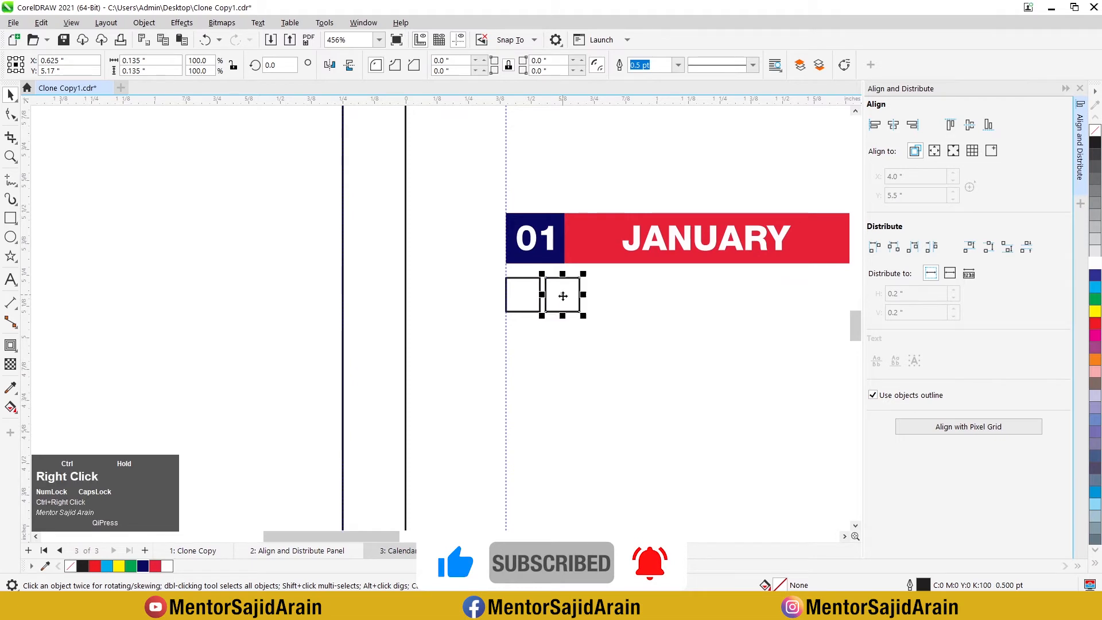
scroll(434, 294, "down", 2)
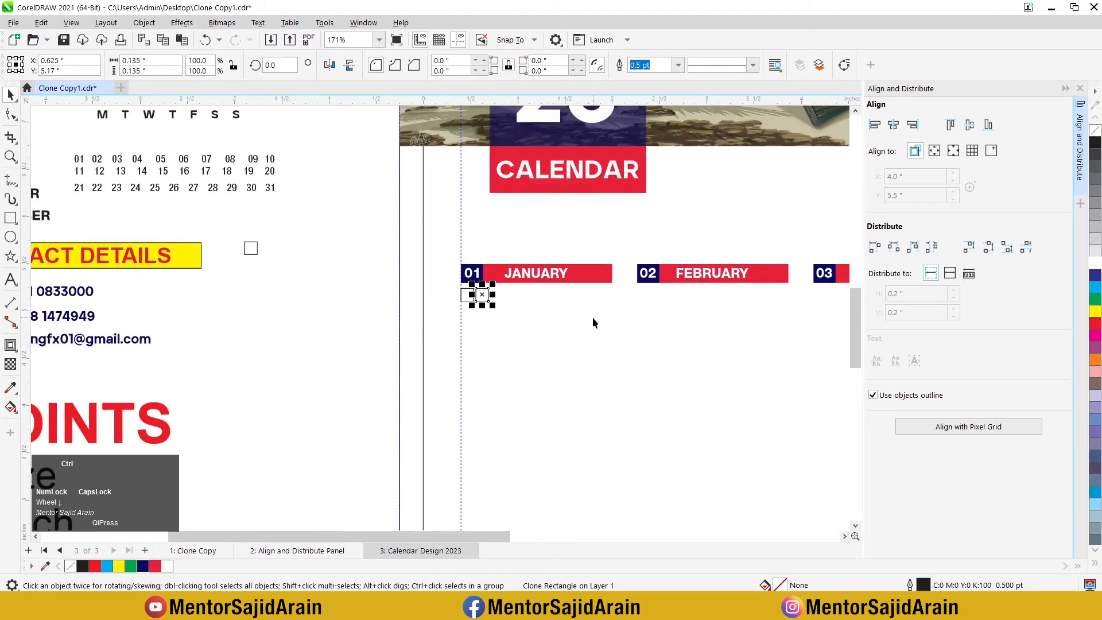
key("ctrl+r")
key("ctrl+r")
key("ctrl+r")
key("ctrl+r")
key("ctrl+r")
key("ctrl+r")
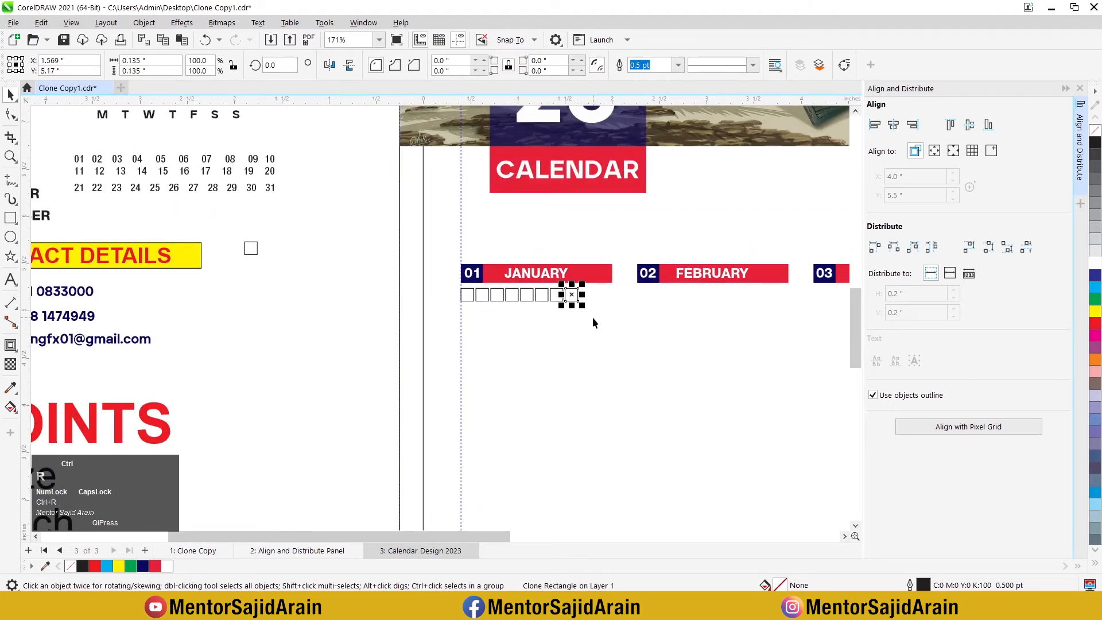
Step: Delete the eighth square so that the row under JANUARY holds seven squares
scroll(592, 317, "up", 2)
left_click(583, 315)
scroll(522, 304, "up", 3)
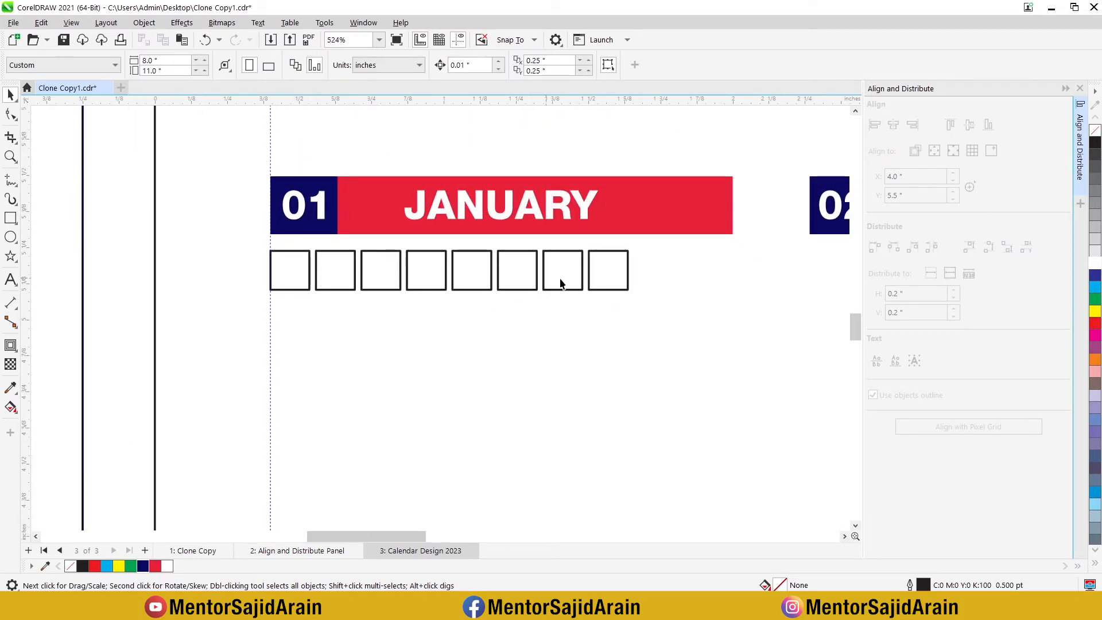
left_click(586, 287)
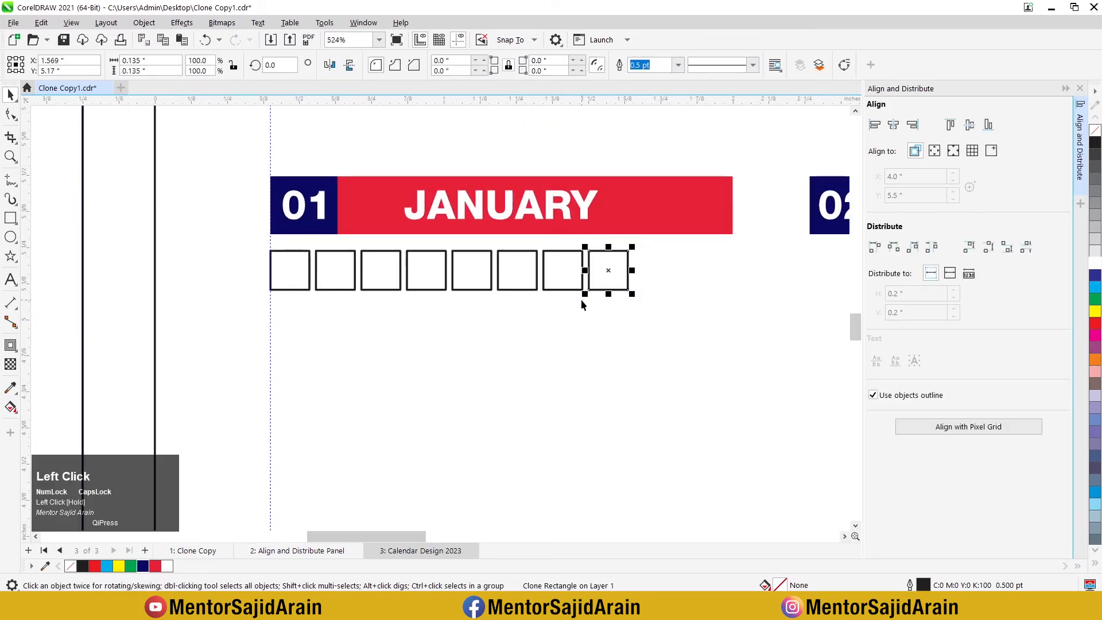
key("Delete")
Step: Align the seventh square with the right edge of the red JANUARY bar and the first with the navy box's left edge
left_click(566, 270)
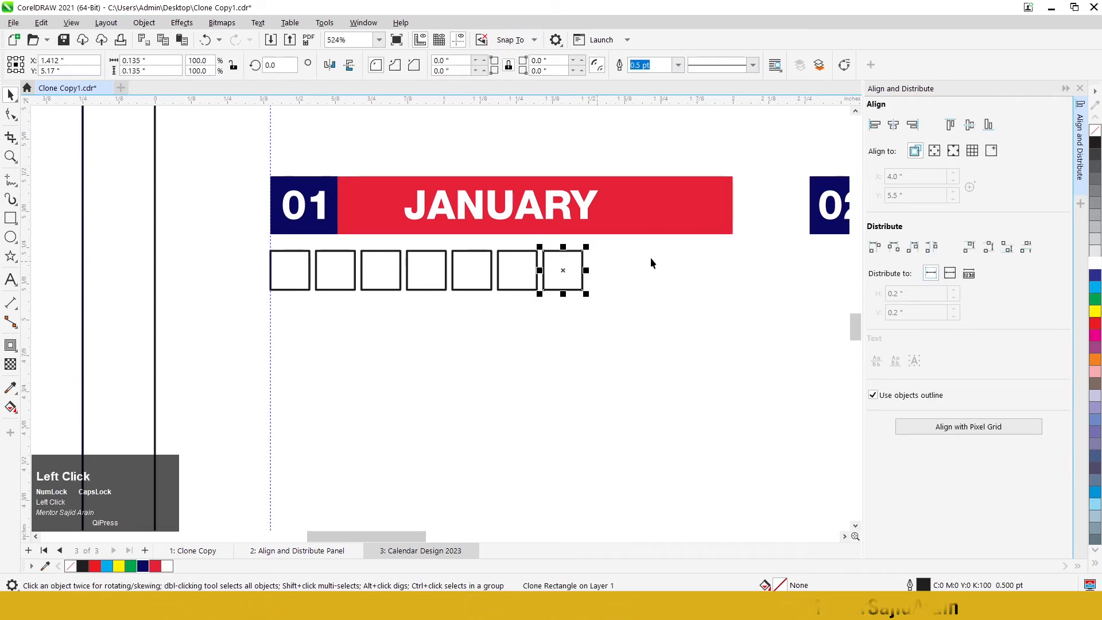
left_click(710, 222, "shift")
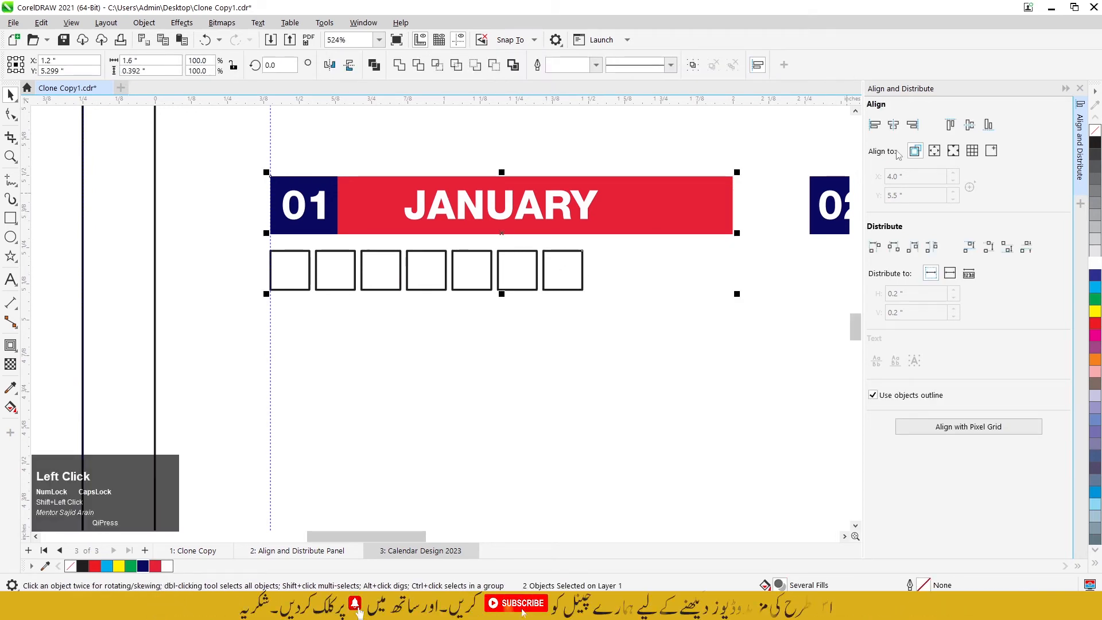
left_click(917, 131)
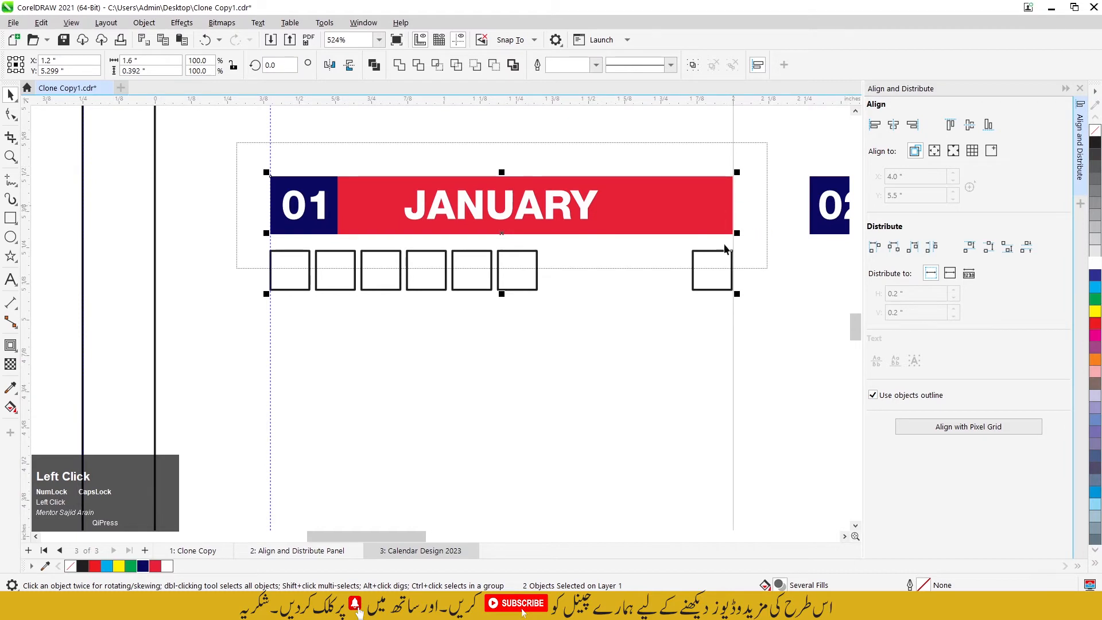
left_click(591, 301)
left_click(274, 285)
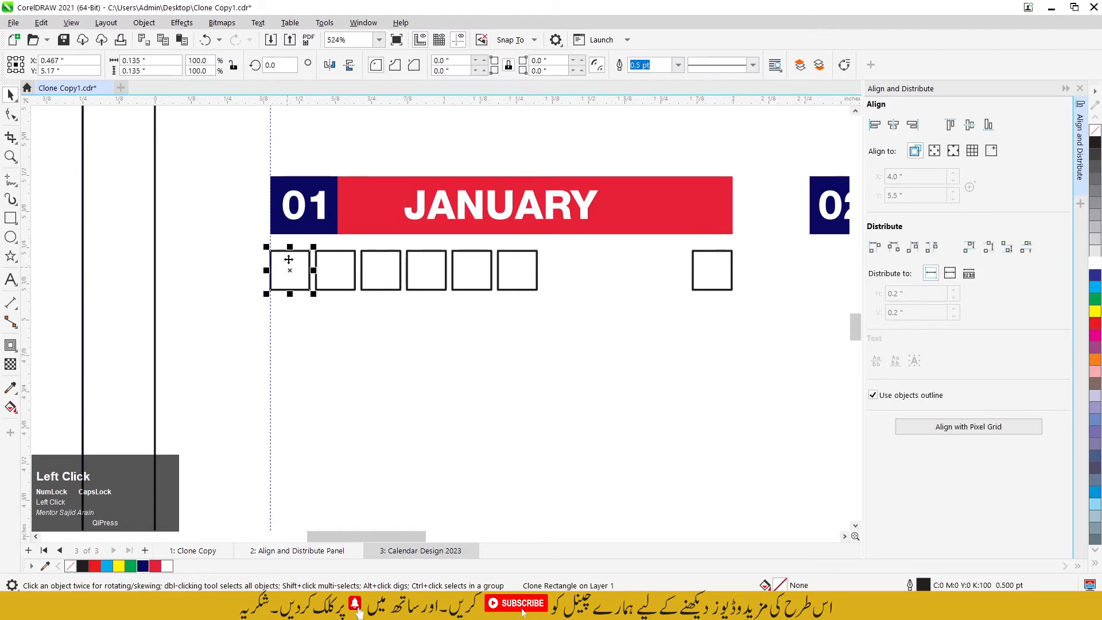
left_click(326, 231, "shift")
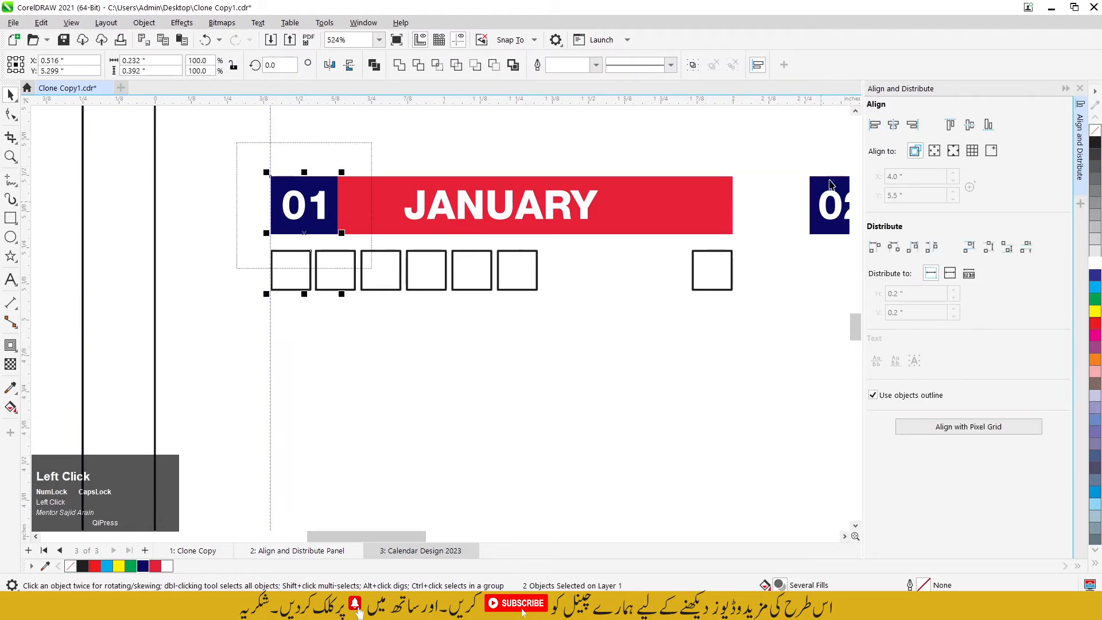
left_click(514, 341)
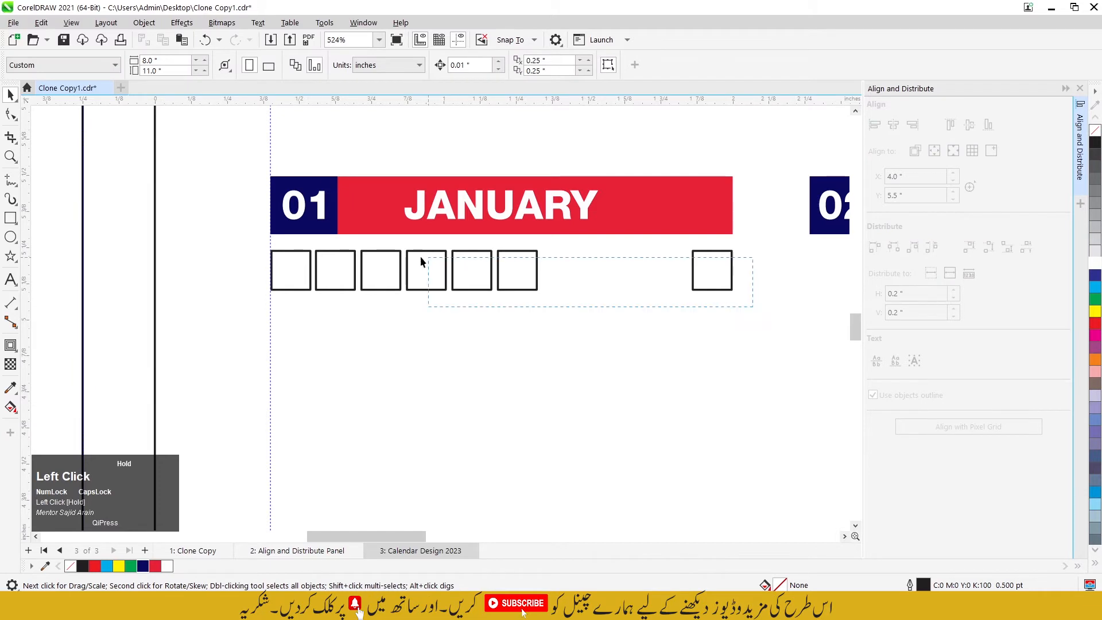
Step: Distribute the seven squares under JANUARY with equal horizontal spacing
left_click_drag(286, 248, 263, 247)
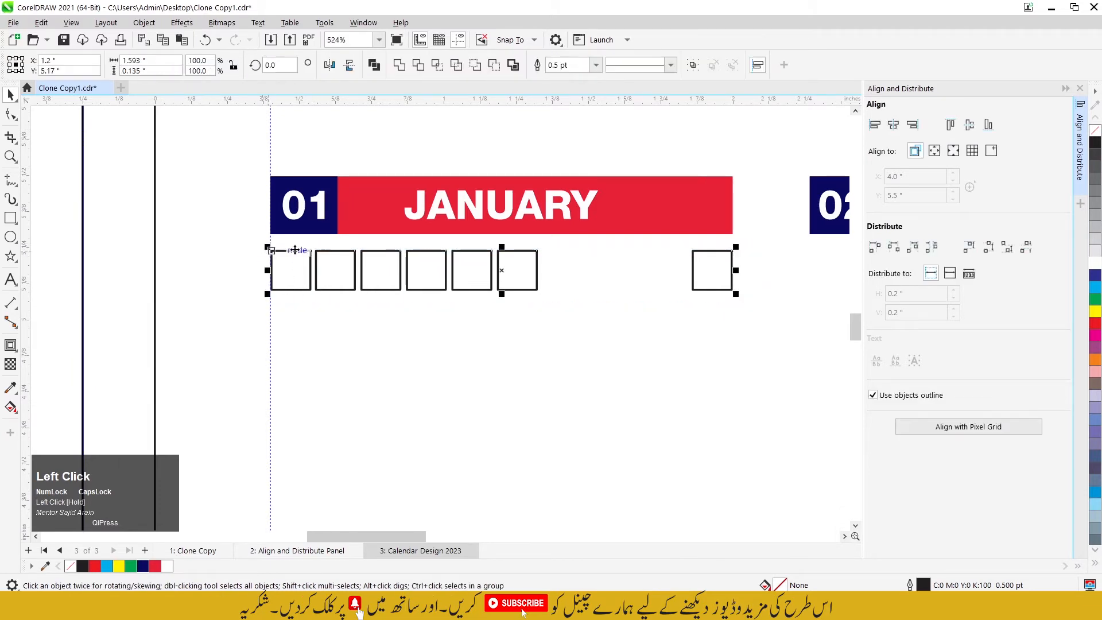
left_click(940, 254)
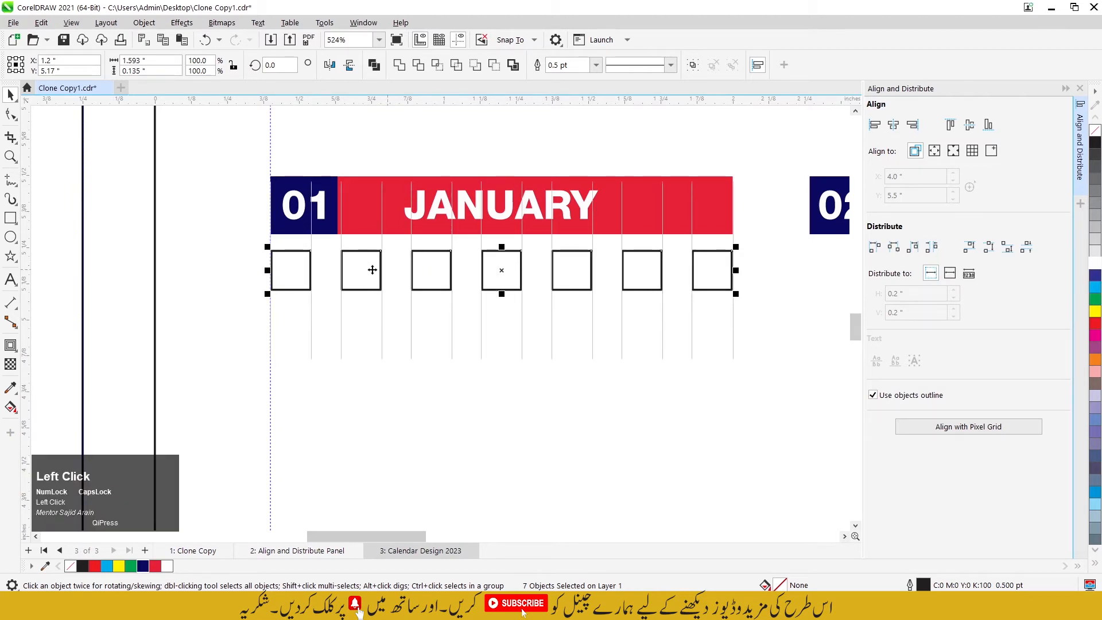
left_click(613, 277)
Step: Duplicate the row of seven squares directly below itself and repeat the duplication to build a six-row grid under JANUARY
scroll(613, 278, "down", 1)
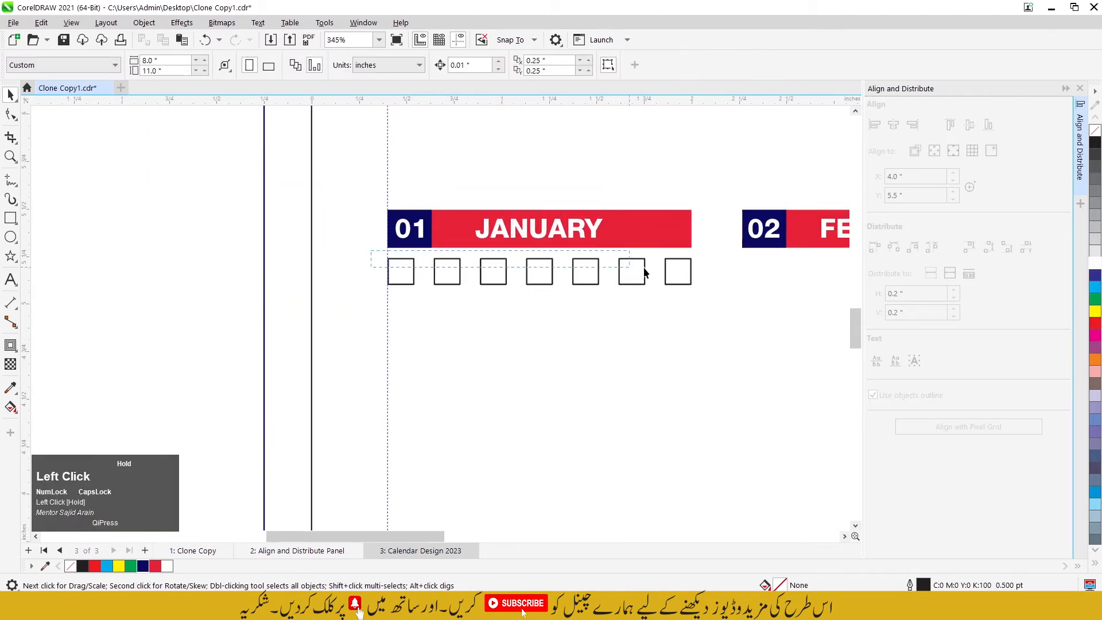
left_click_drag(645, 273, 732, 301)
scroll(529, 319, "up", 1)
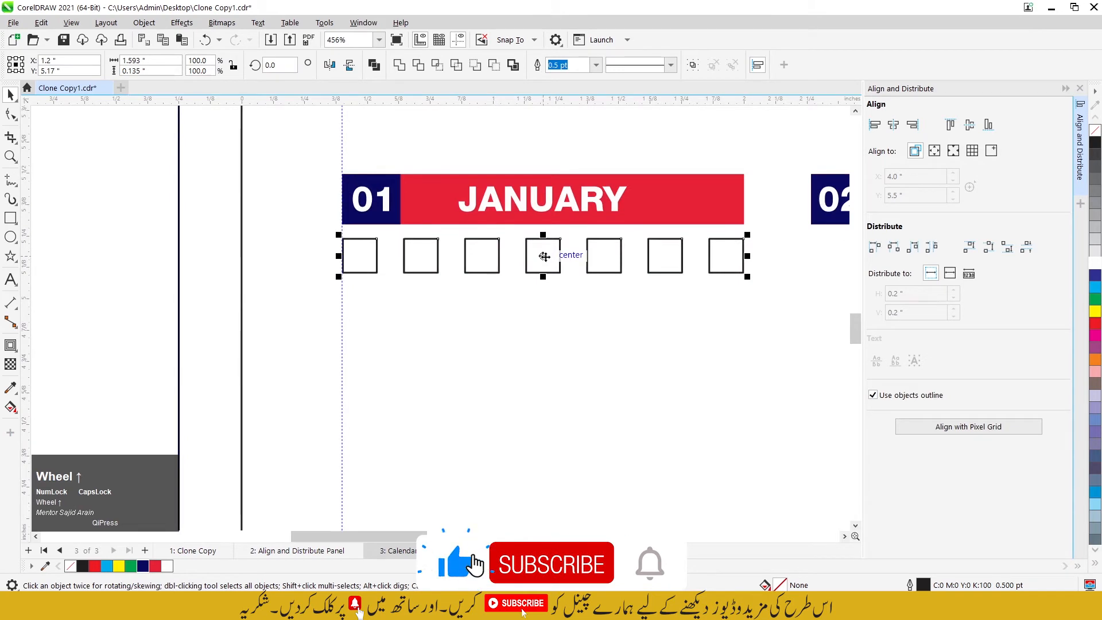
left_click_drag(544, 256, 545, 298)
right_click(545, 298, "ctrl")
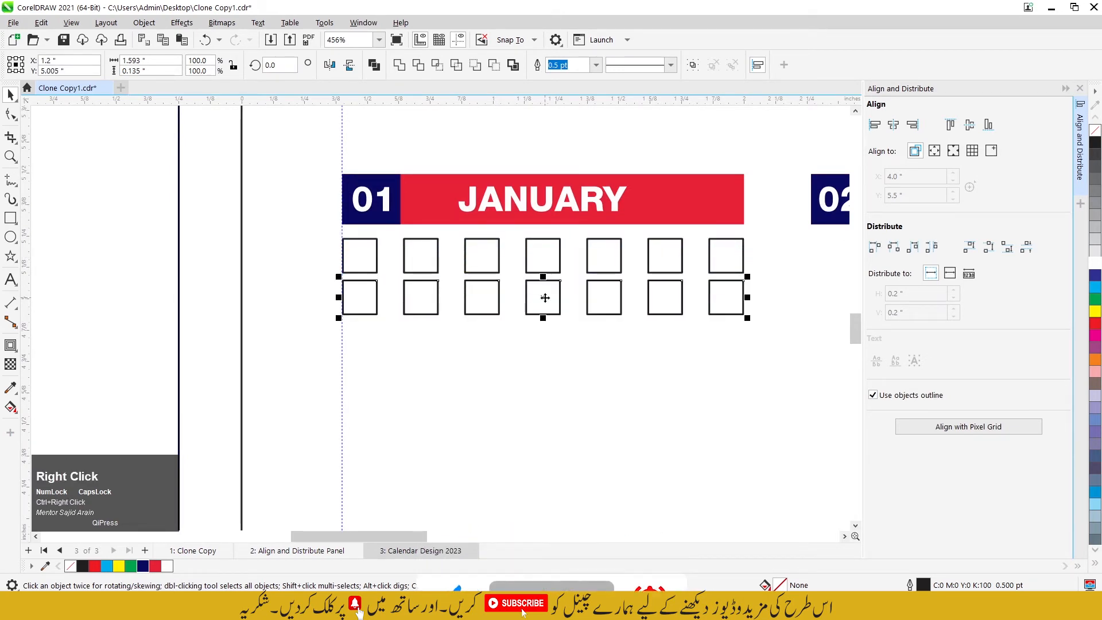
key("ctrl+r")
key("ctrl+r")
key("ctrl+r")
key("ctrl+r")
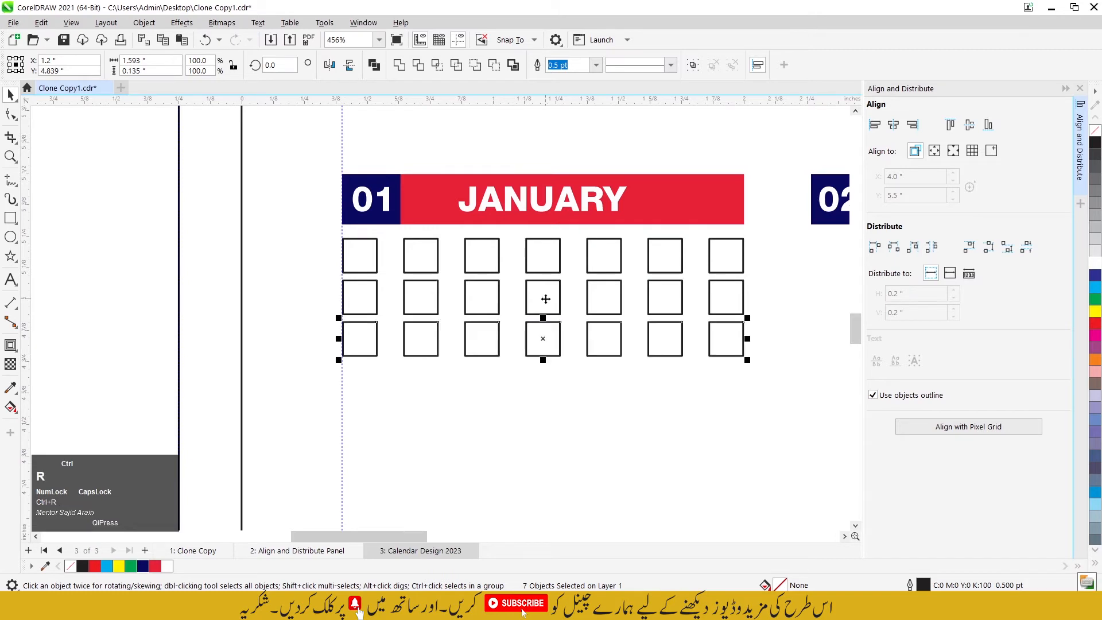
left_click(761, 398)
scroll(505, 256, "up", 1)
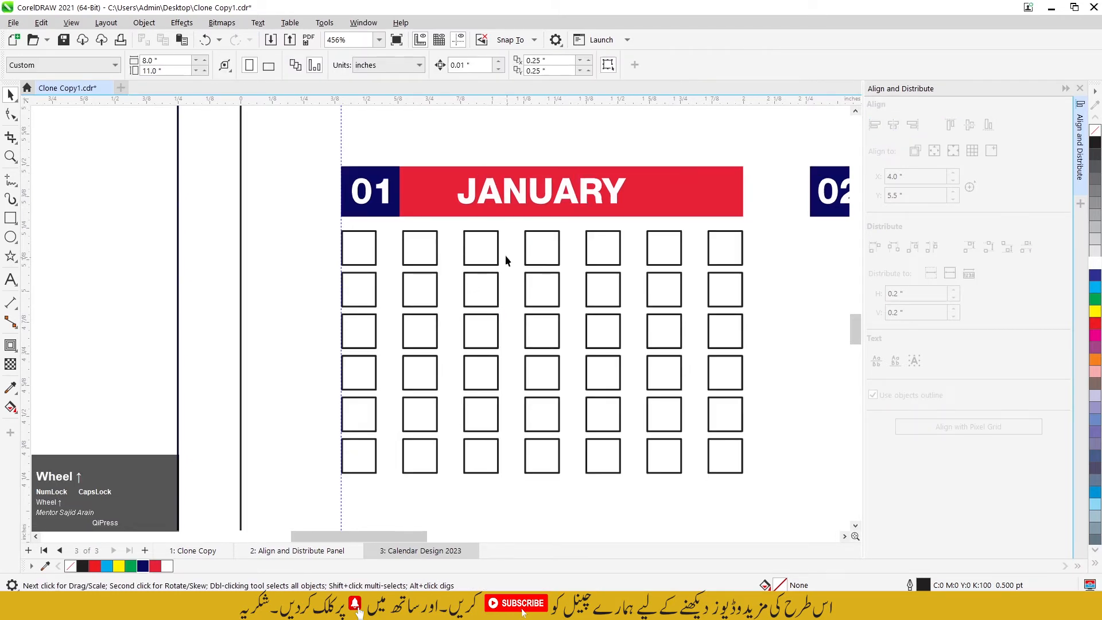
Step: Move the weekday letters M T W T F S S from the source text to just below the JANUARY grid
scroll(506, 316, "down", 5)
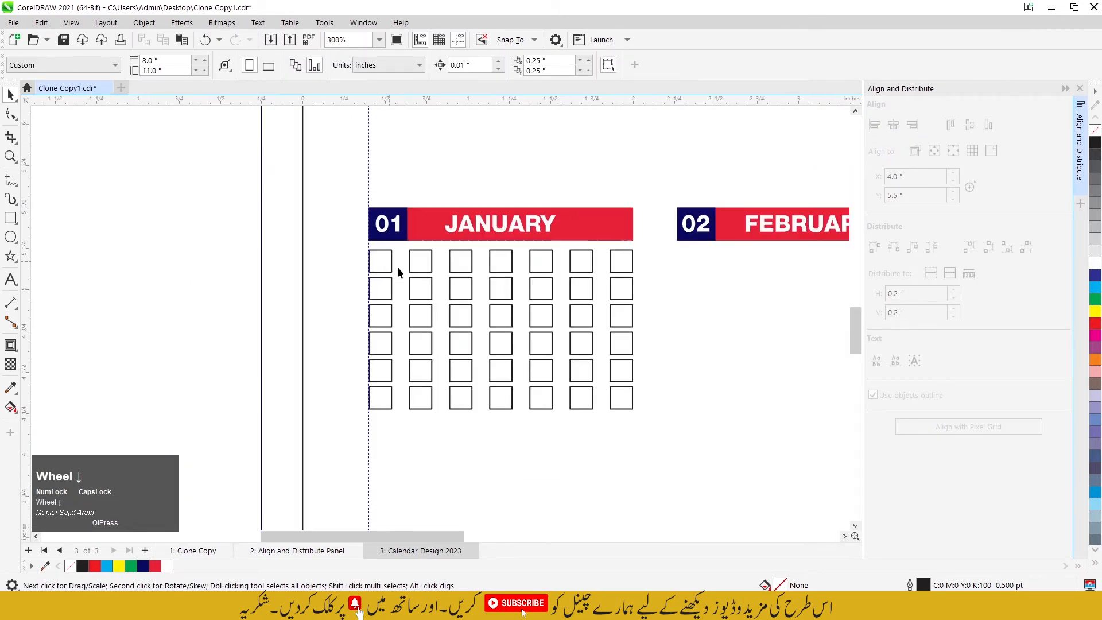
scroll(482, 303, "down", 2)
scroll(227, 248, "up", 1)
left_click_drag(315, 190, 448, 209)
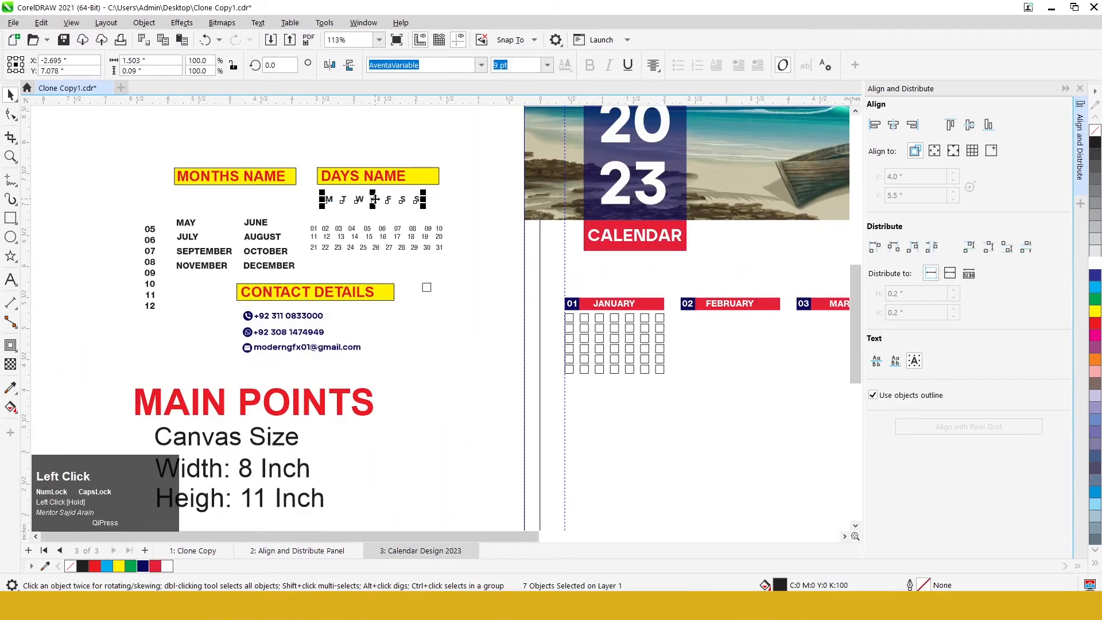
left_click_drag(373, 199, 701, 447)
scroll(597, 329, "up", 3)
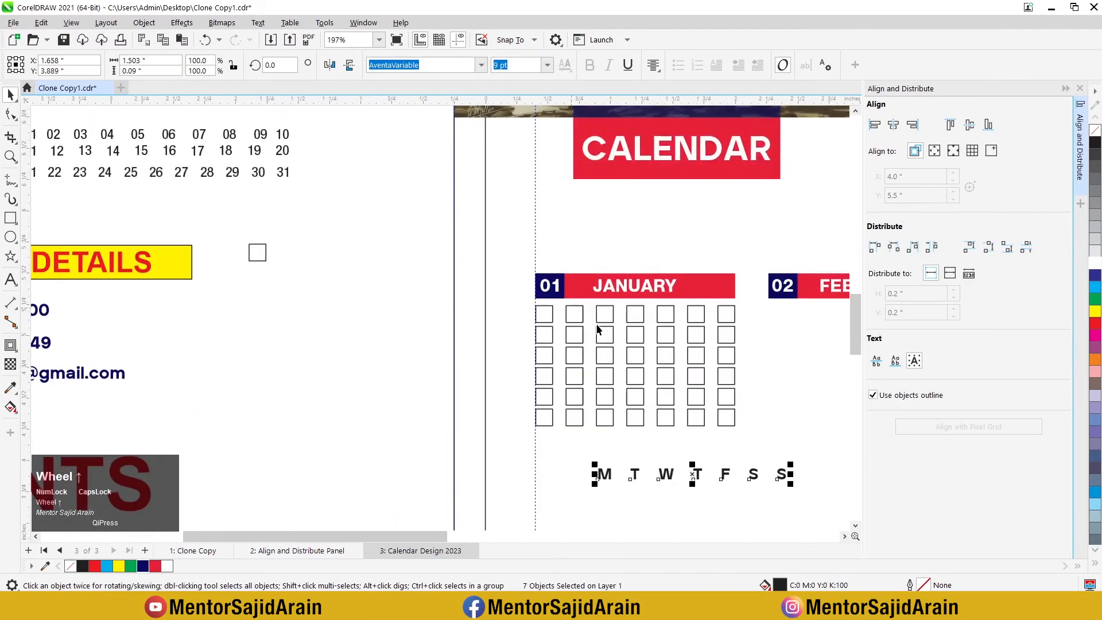
Step: Center the weekday letters M and T inside the first and second squares of the JANUARY grid's first row
scroll(717, 378, "up", 1)
left_click(692, 470)
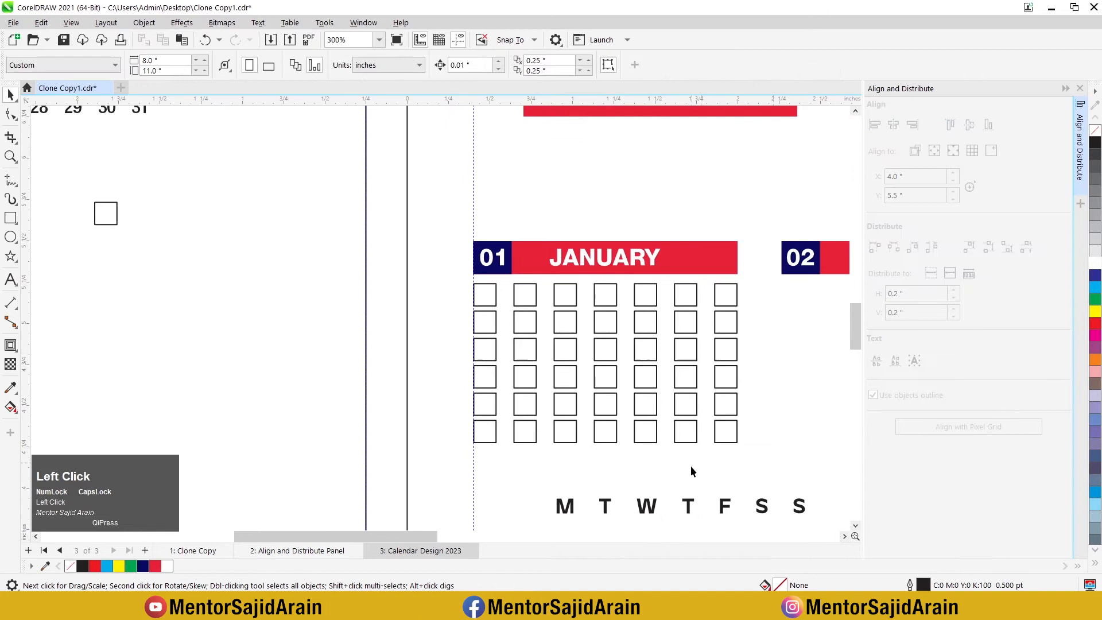
left_click(566, 507)
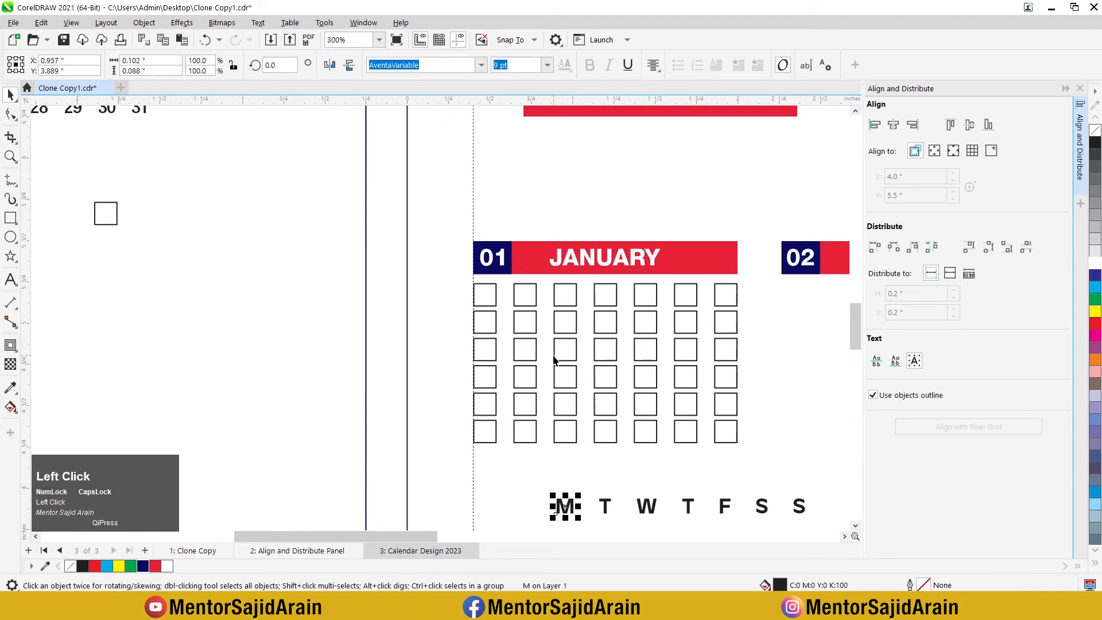
left_click(487, 296, "shift")
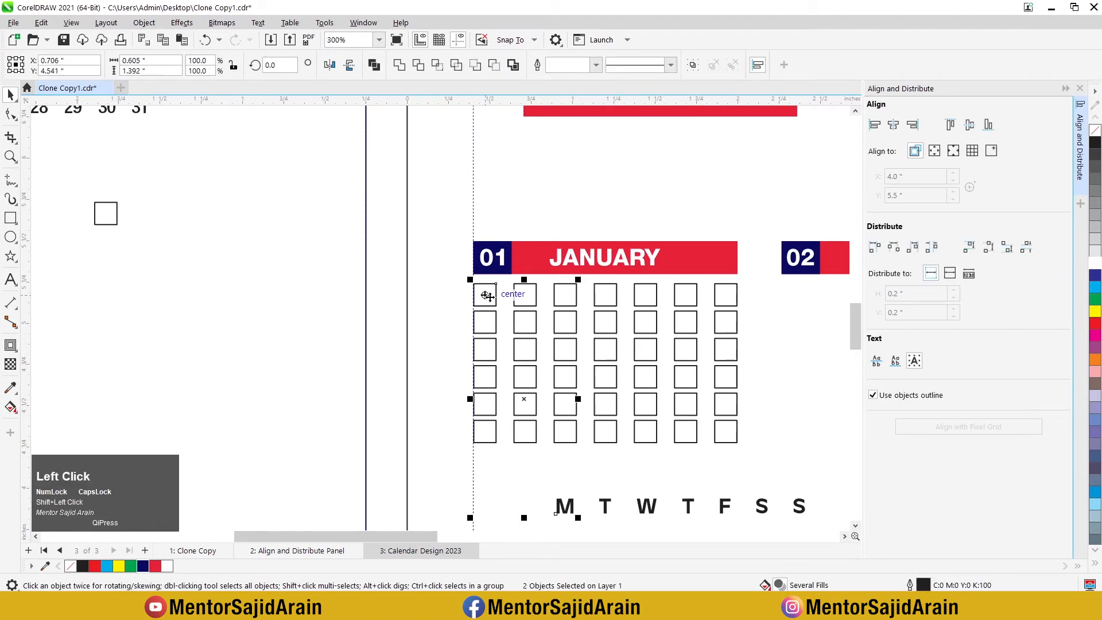
key("c")
key("e")
left_click(605, 506)
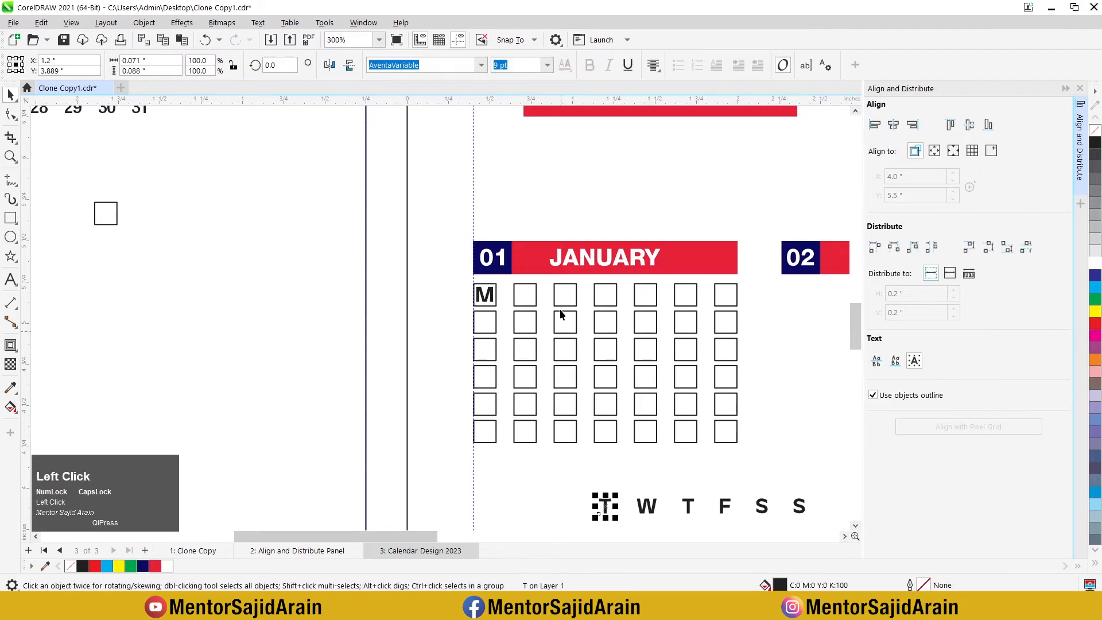
left_click(530, 299, "shift")
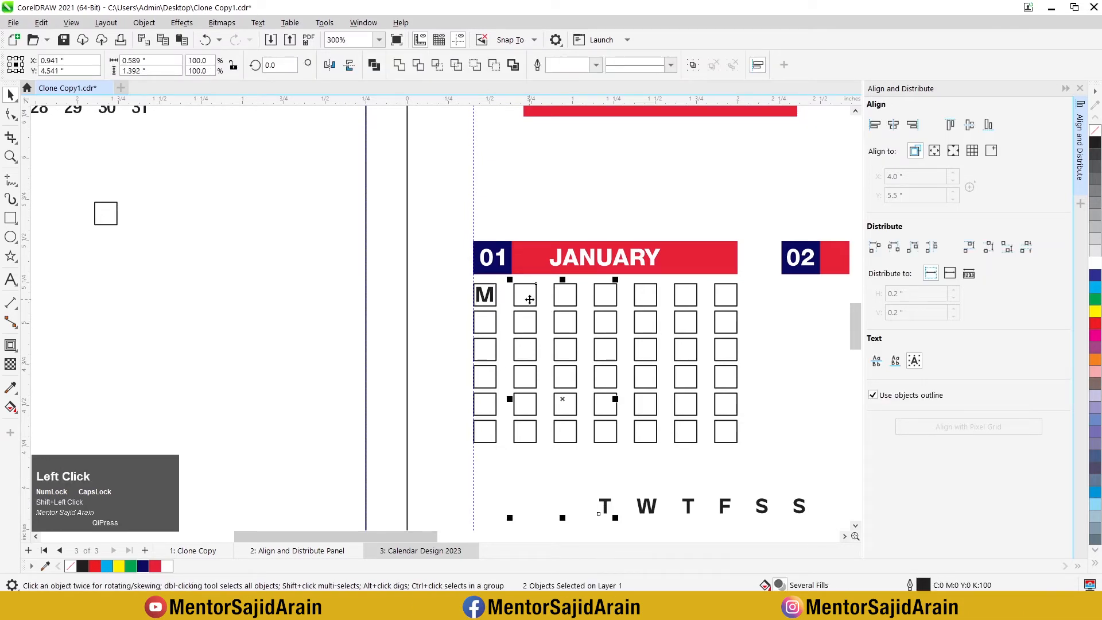
key("c")
key("e")
left_click(347, 297)
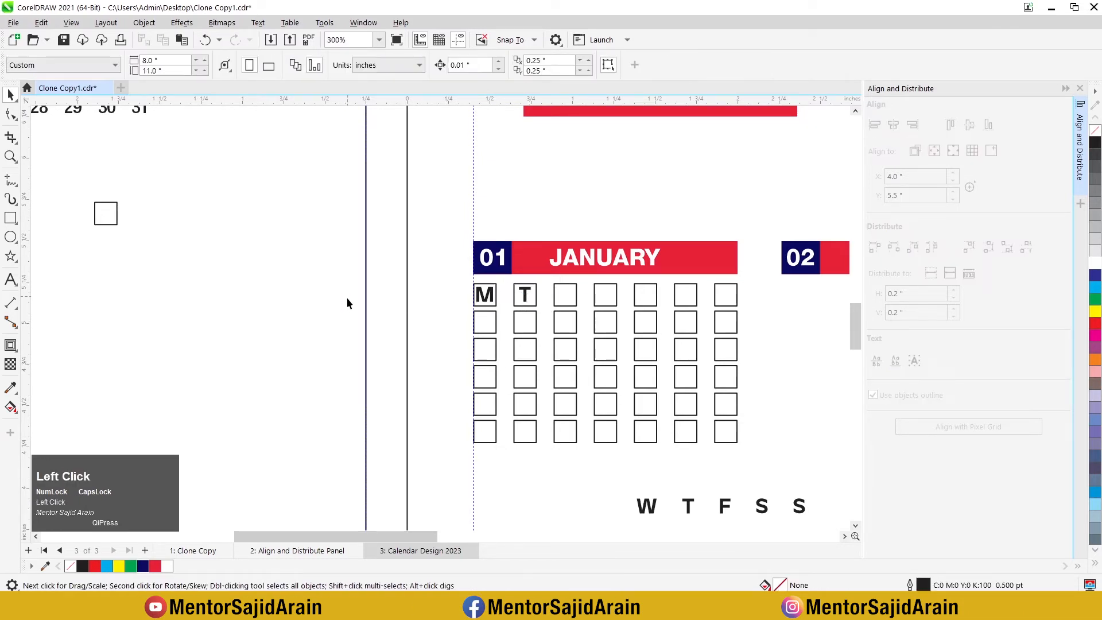
Step: Center the letters W, T and F inside the third, fourth and fifth squares of the first row
left_click(655, 507)
left_click(569, 299, "shift")
key("c")
key("e")
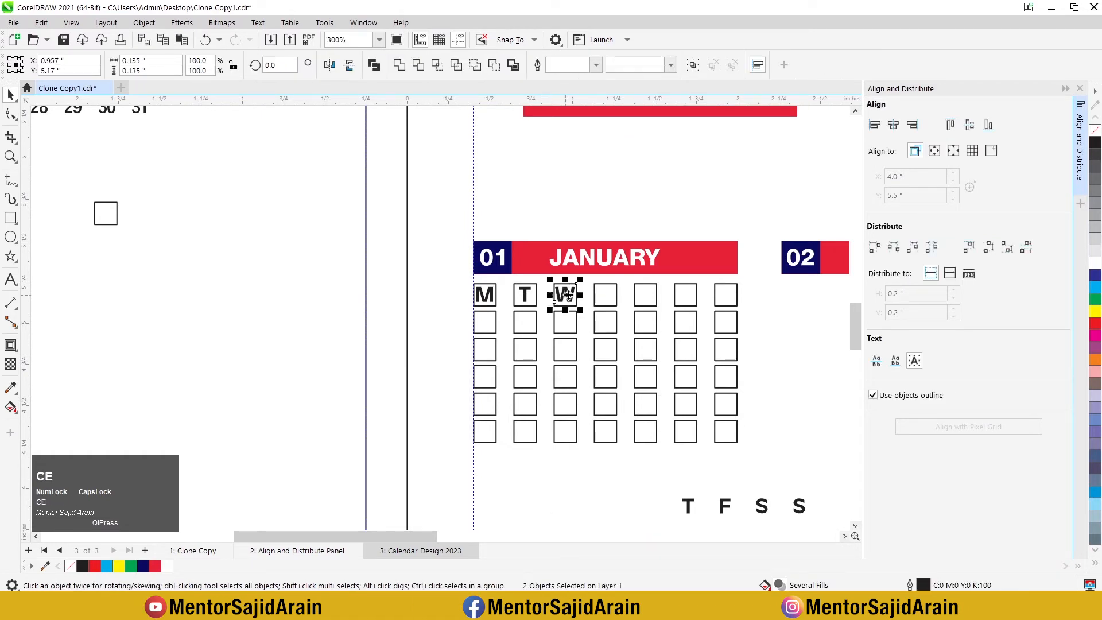
left_click(688, 506)
left_click(605, 299, "shift")
key("c")
key("e")
left_click(724, 505)
left_click(645, 299, "shift")
key("c")
key("e")
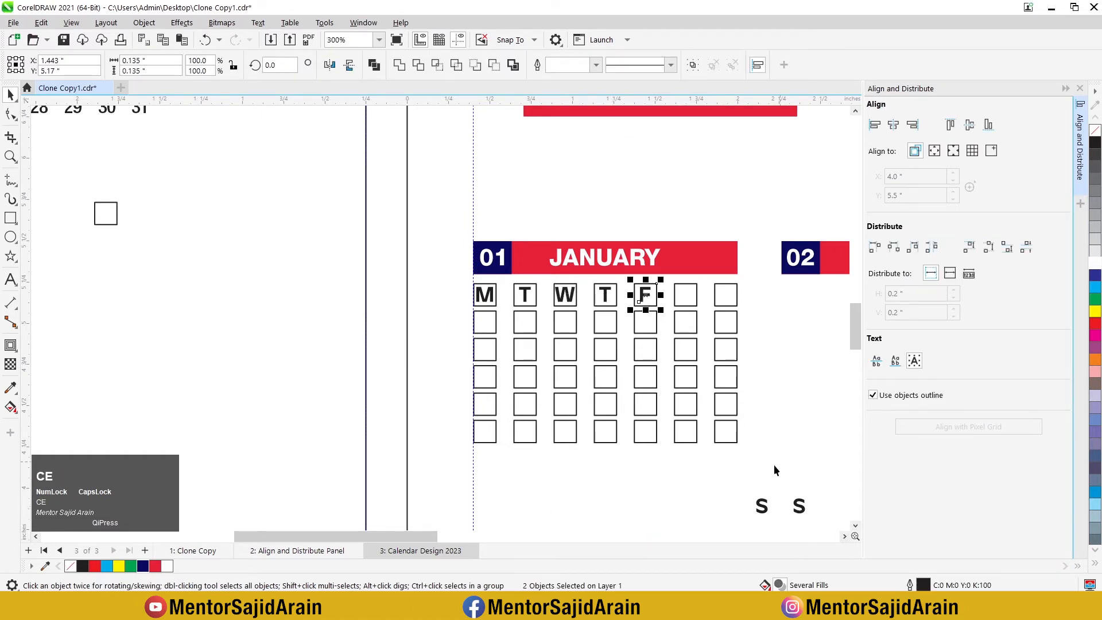
Step: Center the two letters S inside the sixth and seventh squares of the first row
left_click(761, 507)
left_click(689, 292, "shift")
key("c")
key("e")
left_click(724, 297, "shift")
key("c")
key("e")
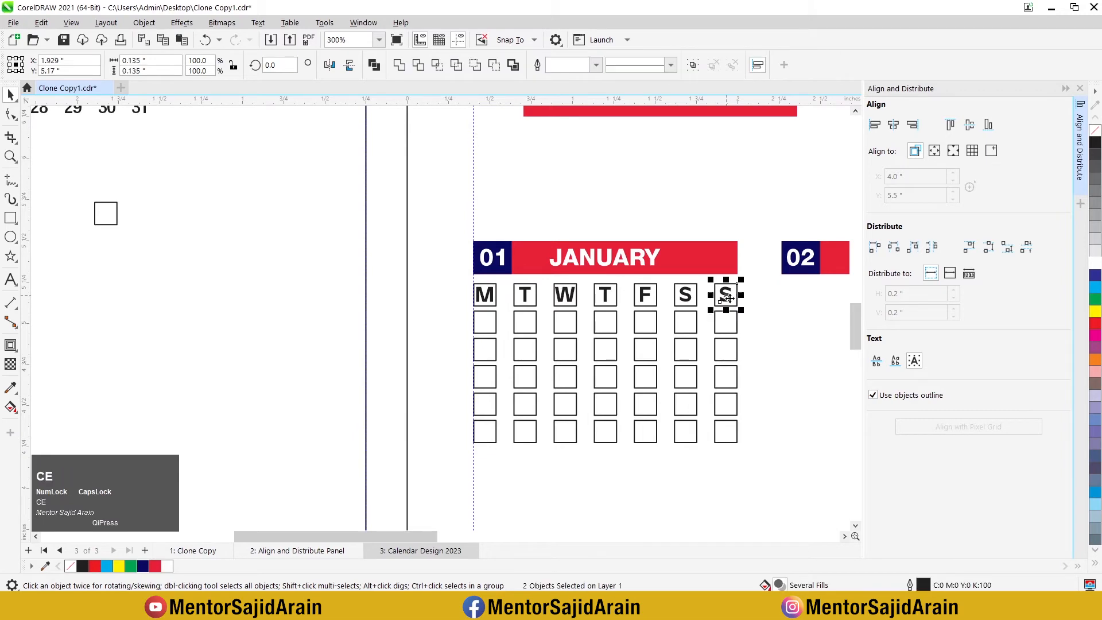
Step: Fill the last weekday letter S in the seventh column with red
left_click(731, 294)
left_click(730, 297)
scroll(717, 305, "up", 2)
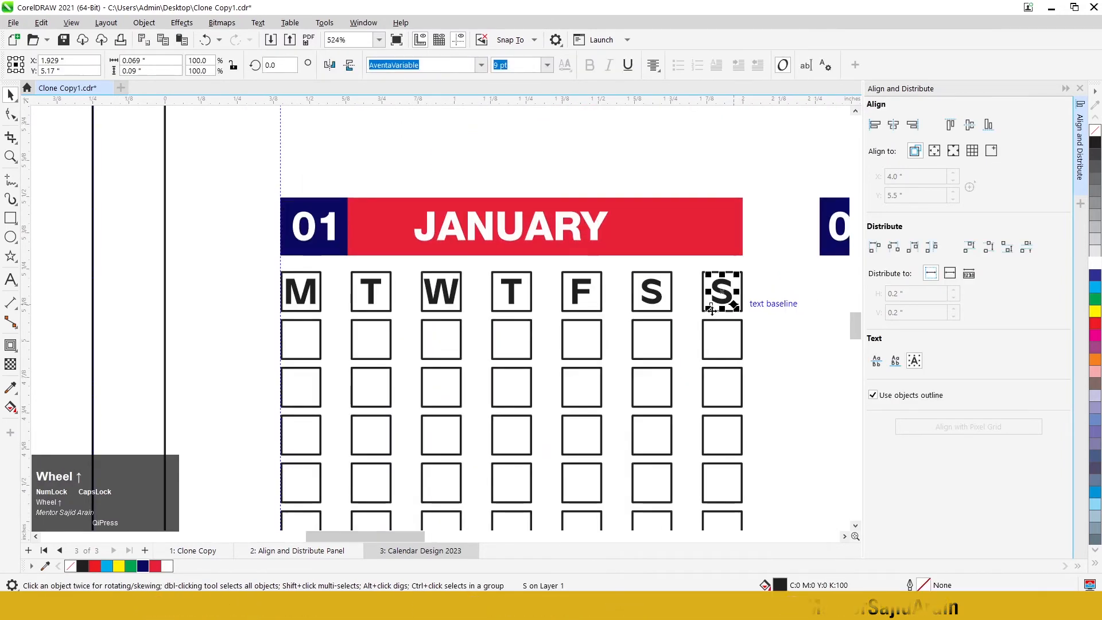
scroll(577, 321, "down", 8)
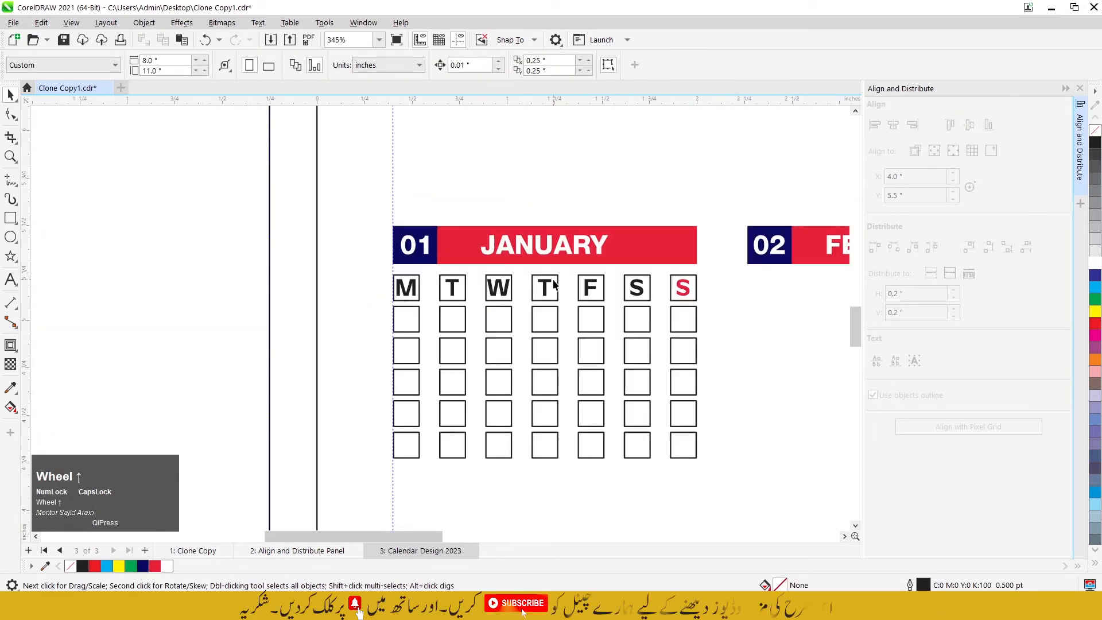
key("Escape")
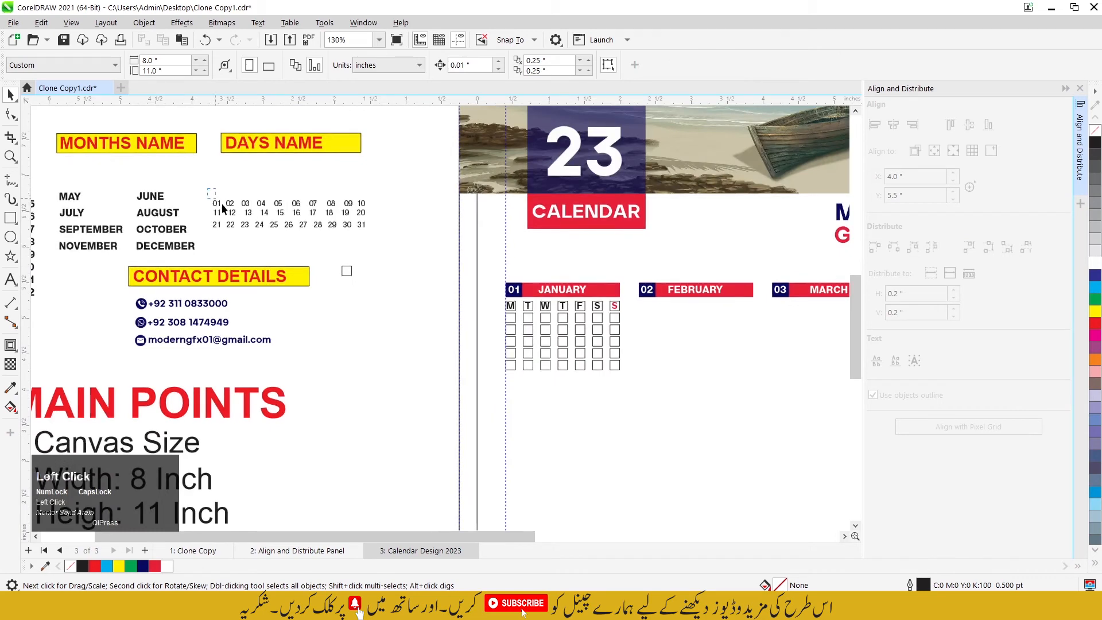
Step: Move the date numbers 01 to 31 from the source text to the space just below the JANUARY grid
left_click_drag(373, 236, 373, 236)
left_click_drag(262, 199, 570, 389)
scroll(570, 389, "up", 4)
left_click(715, 354)
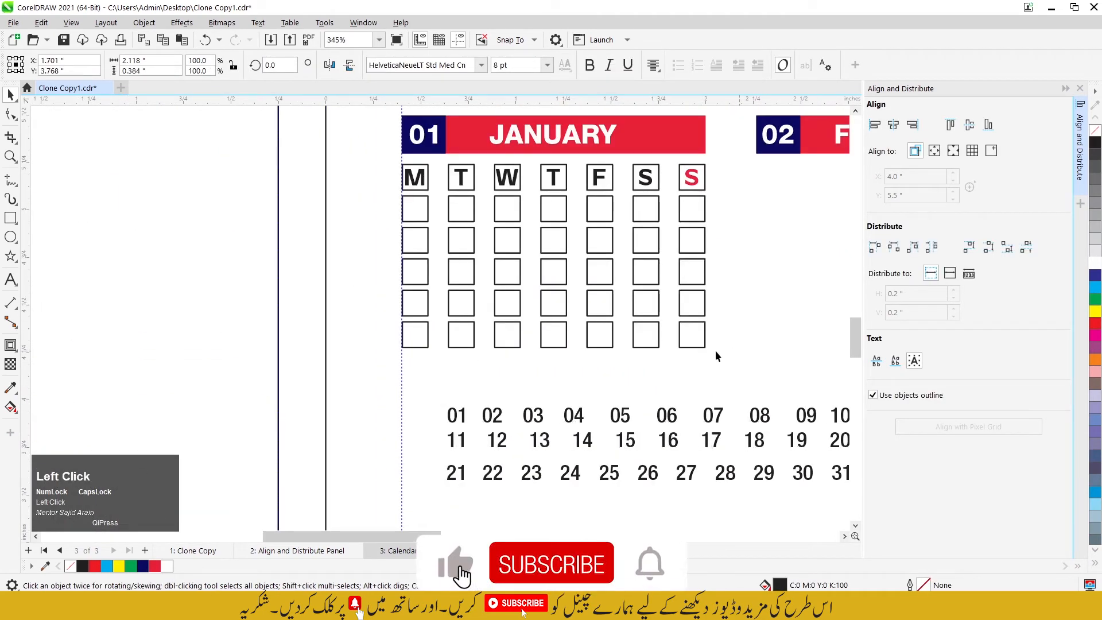
Step: Center the dates 01, 02 and 03 inside the M, T and W squares directly below the weekday letters
left_click(460, 418)
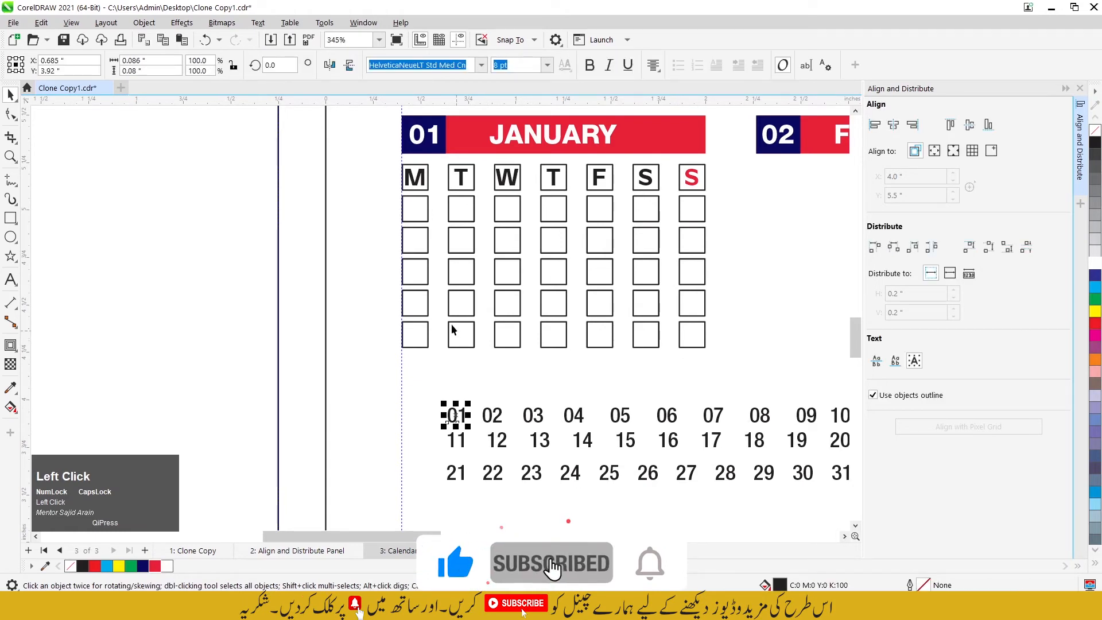
left_click(421, 217, "shift")
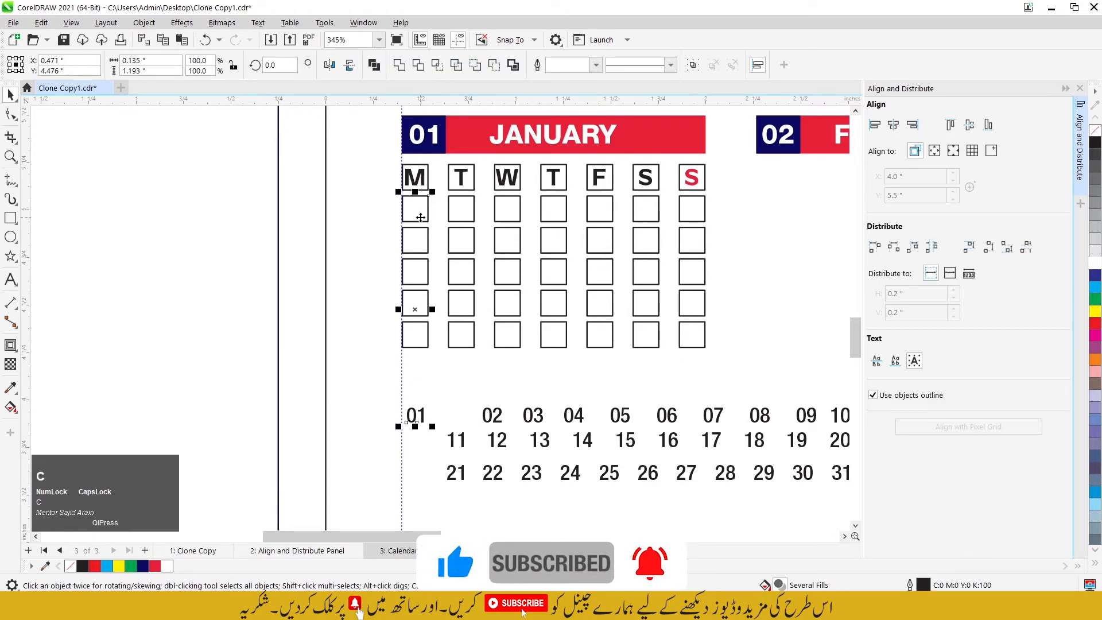
key("e")
left_click(266, 216)
left_click(493, 414)
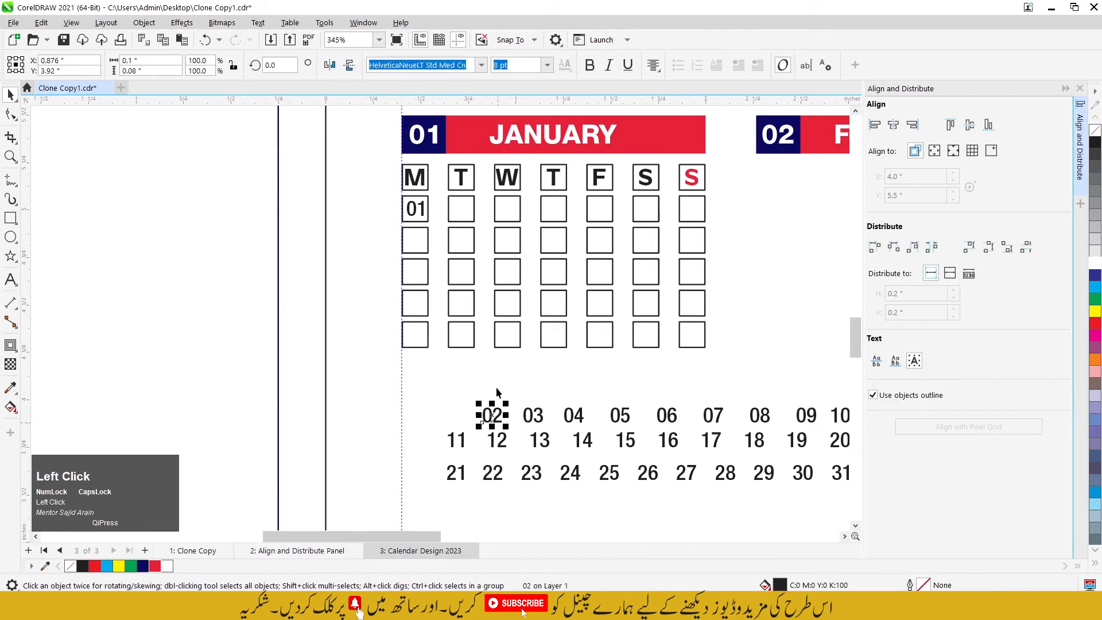
left_click(461, 208, "shift")
key("c")
key("e")
left_click(533, 415)
left_click(508, 208, "shift")
key("c")
key("e")
Step: Center the dates 04, 05, 06 and 07 inside the remaining four squares of the first date row
left_click(574, 415)
left_click(556, 207, "shift")
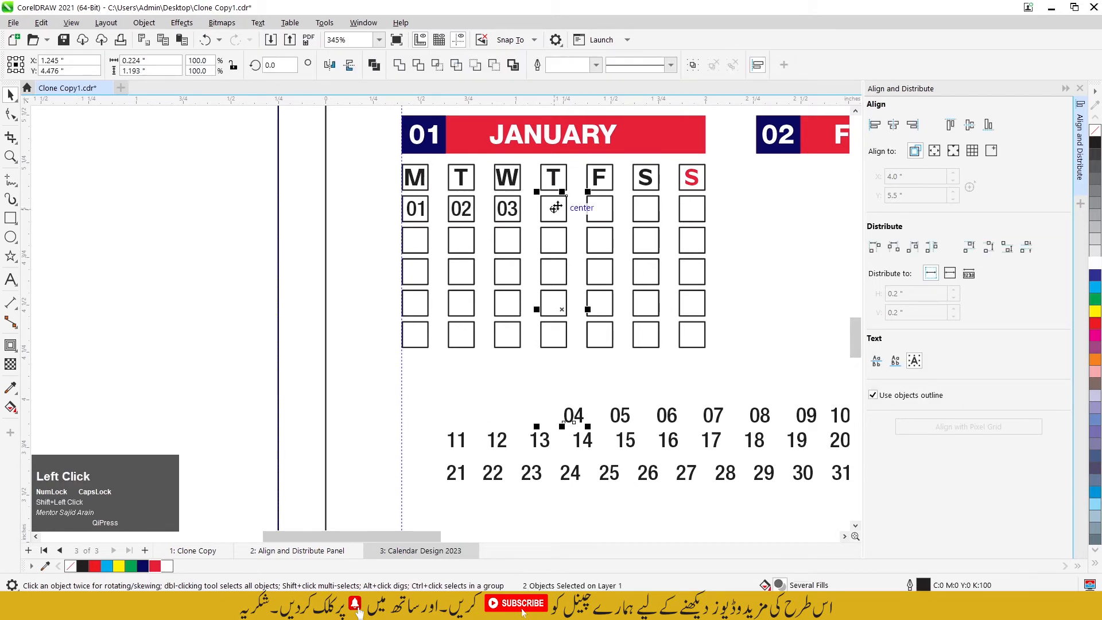
left_click(620, 414)
left_click(600, 210, "shift")
key("c")
key("e")
left_click(668, 415)
left_click(646, 210, "shift")
key("c")
key("e")
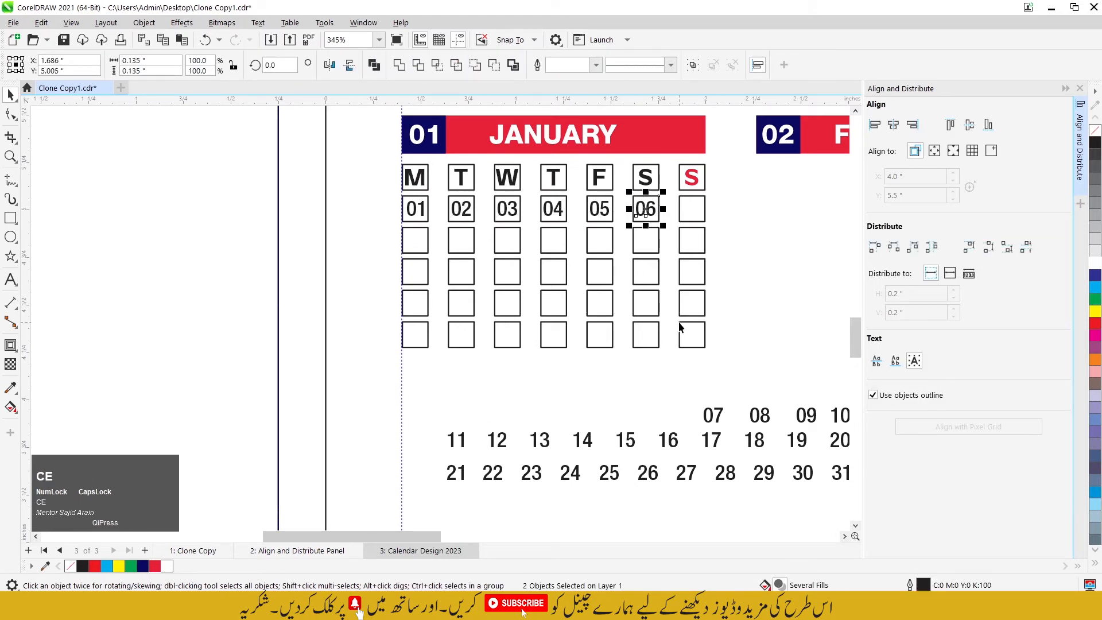
left_click(713, 414)
left_click(686, 216, "shift")
key("c")
key("e")
Step: Center the dates 08, 09 and 10 inside the first three squares of the second date row
left_click(759, 415)
left_click(415, 240, "shift")
key("c")
key("e")
left_click(807, 415)
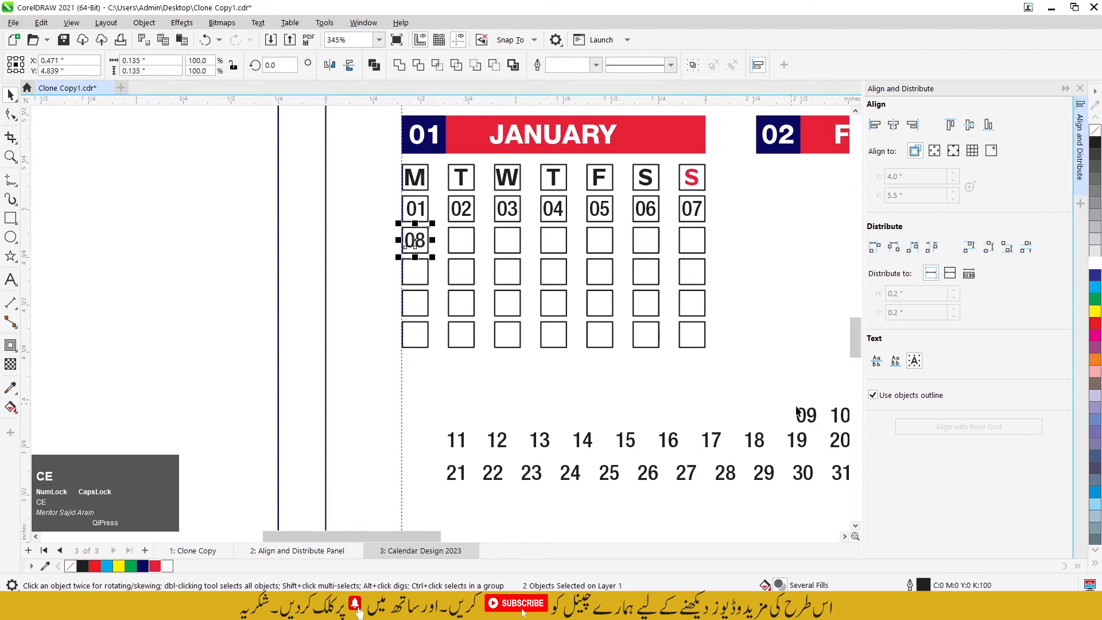
left_click(450, 242, "shift")
key("c")
key("e")
scroll(451, 241, "down", 1)
left_click(769, 386)
left_click(479, 238, "shift")
key("c")
key("e")
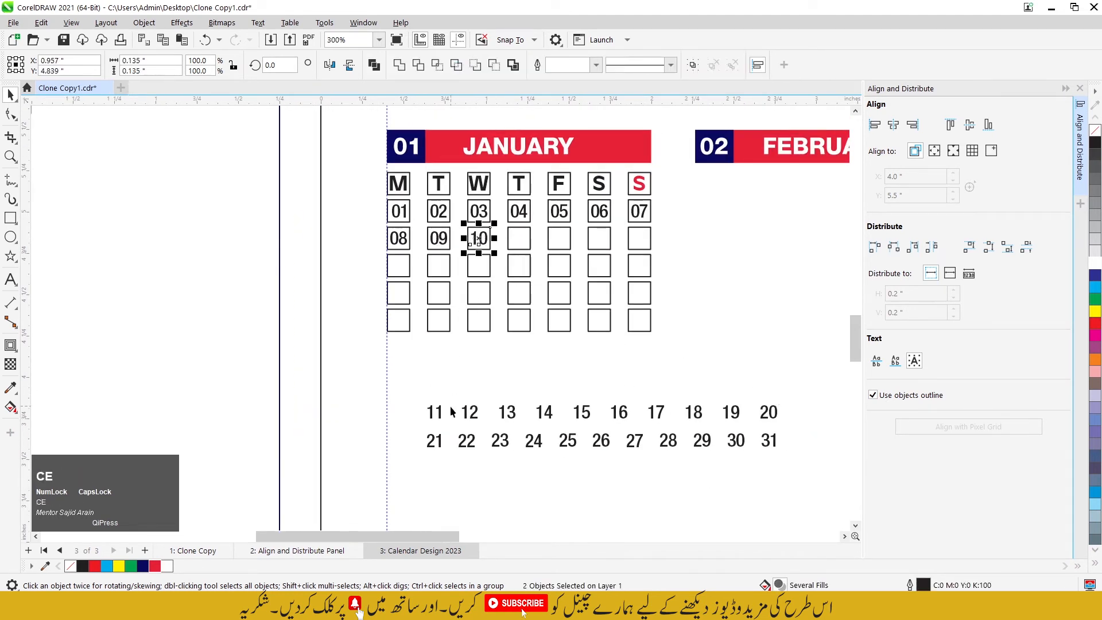
Step: Center the dates 11, 12, 13 and 14 inside the last four squares of the second date row
left_click(434, 411)
left_click(516, 248, "shift")
key("c")
key("e")
left_click(470, 412)
left_click(553, 241, "shift")
key("c")
key("e")
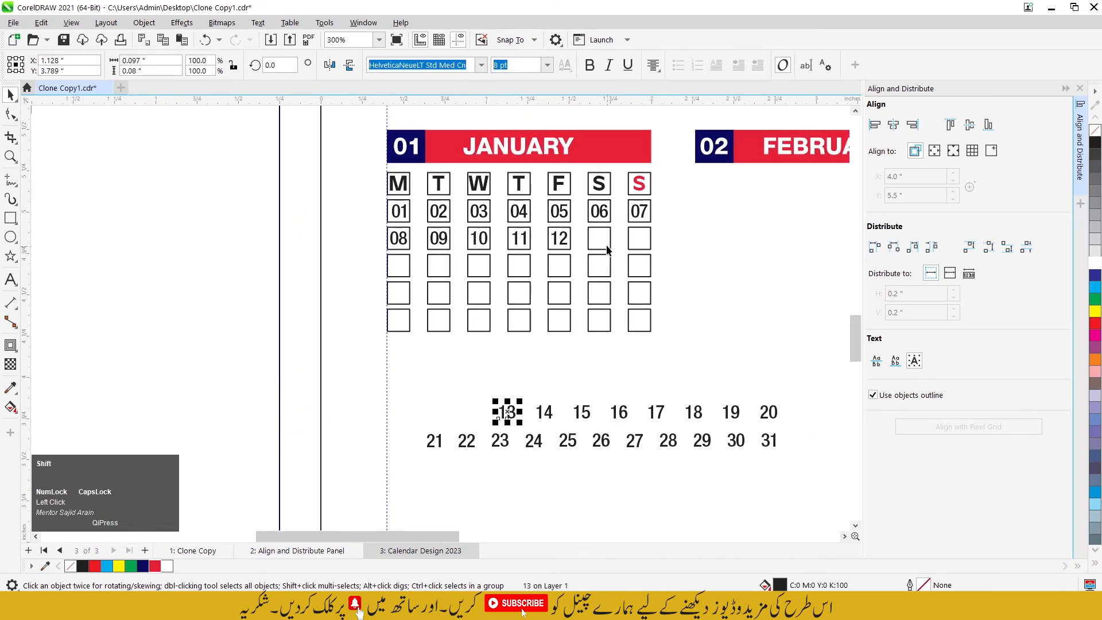
left_click(607, 250, "shift")
key("c")
key("e")
left_click(544, 412)
left_click(642, 246, "shift")
key("c")
key("e")
Step: Center the dates 15, 16 and 17 inside the first three squares of the third date row
left_click(581, 412)
left_click(404, 270, "shift")
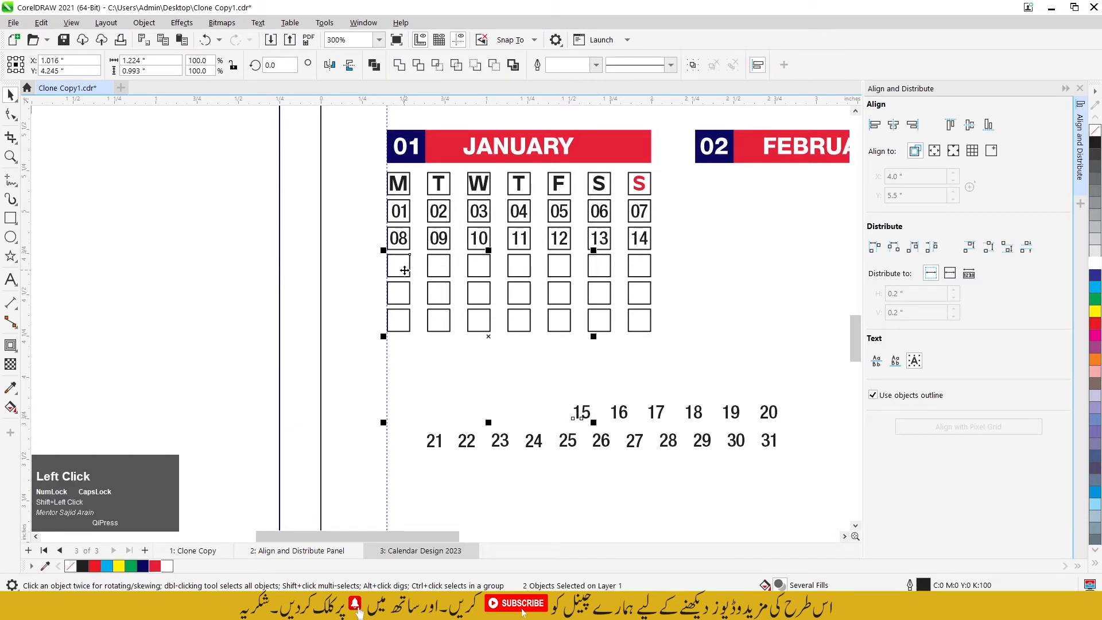
key("c")
key("e")
left_click(610, 406)
key("e")
left_click(656, 412)
left_click(479, 270, "shift")
key("c")
key("e")
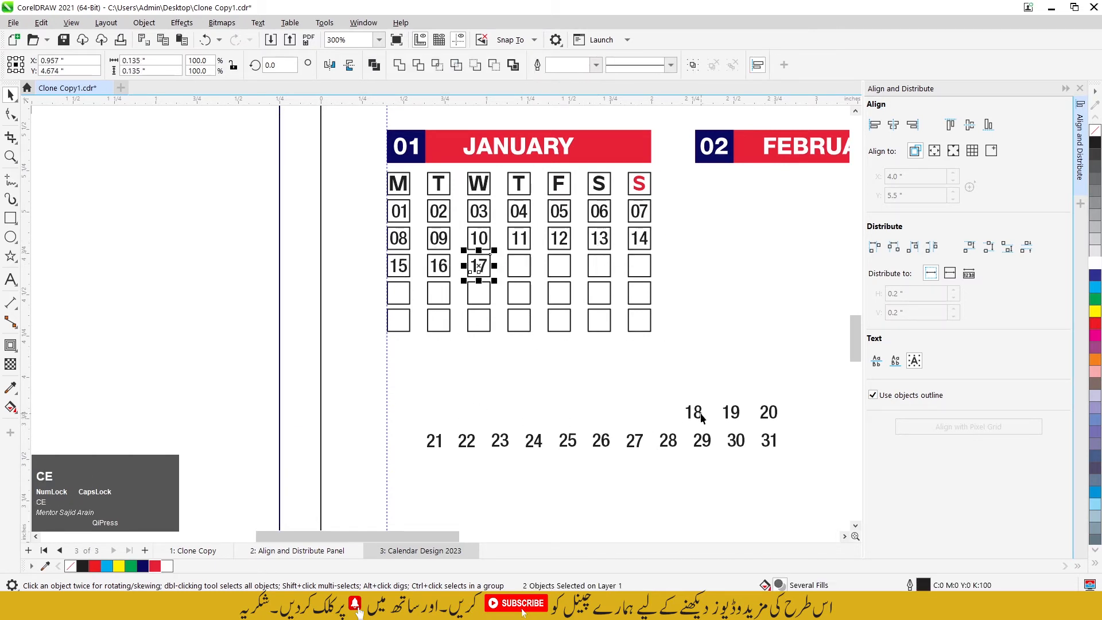
Step: Center the dates 18 and 19 inside the fourth and fifth squares of the third date row
left_click(693, 412)
left_click(519, 270, "shift")
key("c")
key("e")
left_click(731, 412)
left_click(548, 287, "shift")
key("c")
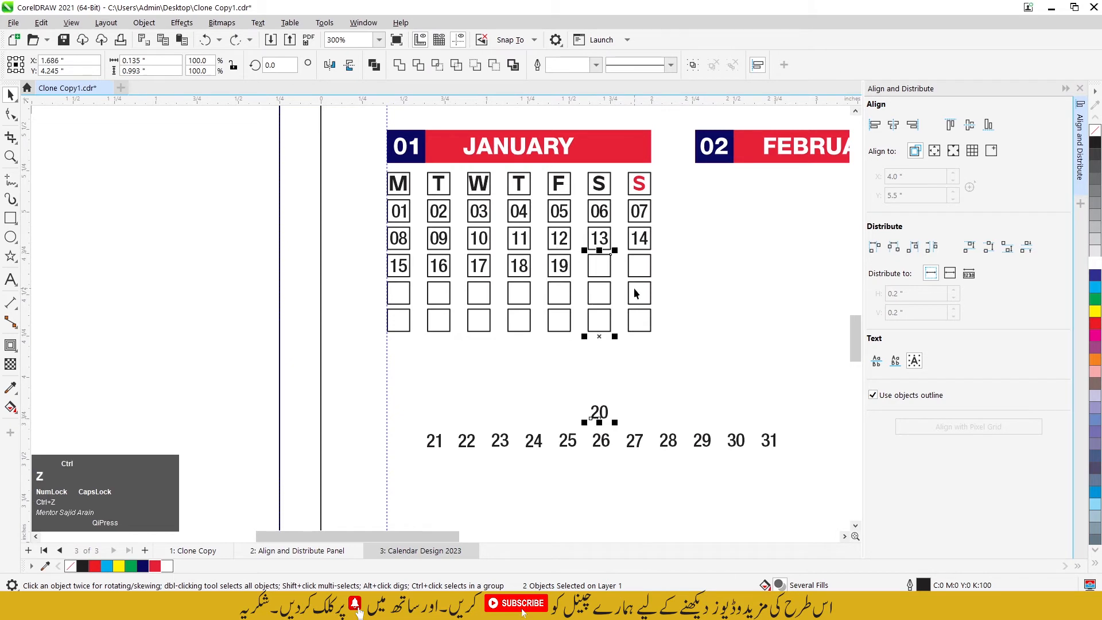
Step: Center the dates 20 and 21 inside the last two squares of the third date row
left_click(633, 362)
left_click(605, 414)
left_click(599, 267, "shift")
key("c")
key("e")
left_click(435, 441)
left_click(639, 267, "shift")
key("c")
key("e")
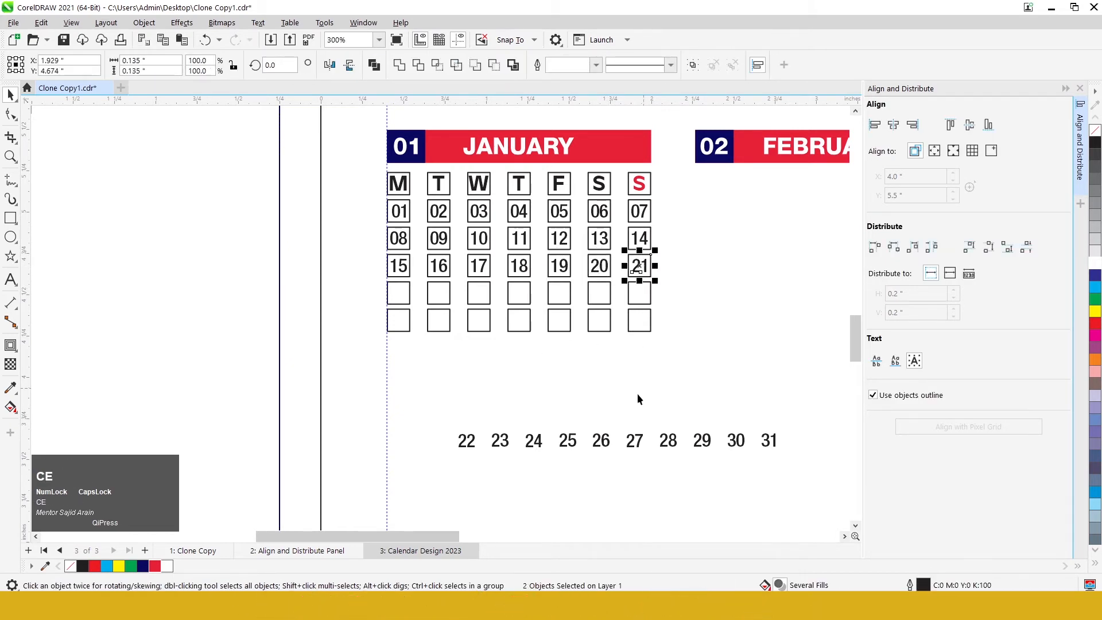
Step: Center the dates 22 and 23 inside the first two squares of the fourth date row
left_click(466, 441)
left_click(398, 293, "shift")
key("c")
key("e")
left_click(500, 440)
left_click(438, 293, "shift")
key("c")
key("e")
Step: Center the dates 24, 25 and 26 inside the W, T and F squares of the fourth date row
left_click(534, 440)
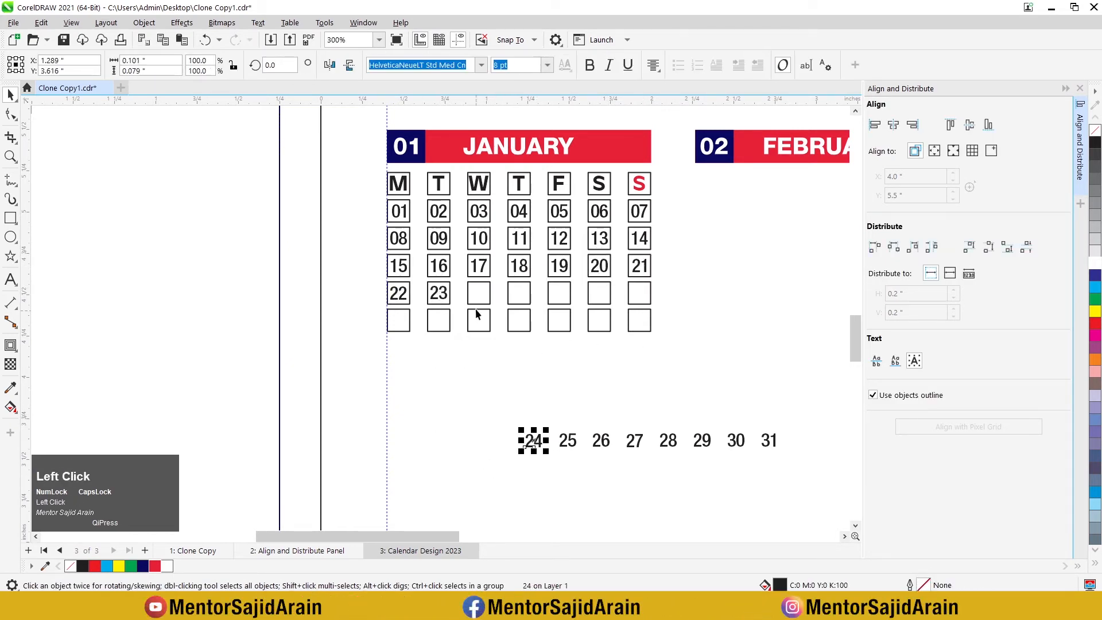
left_click(478, 294, "shift")
key("c")
key("e")
left_click(568, 440)
left_click(519, 293, "shift")
key("c")
key("e")
left_click(601, 441)
left_click(559, 293, "shift")
key("c")
key("e")
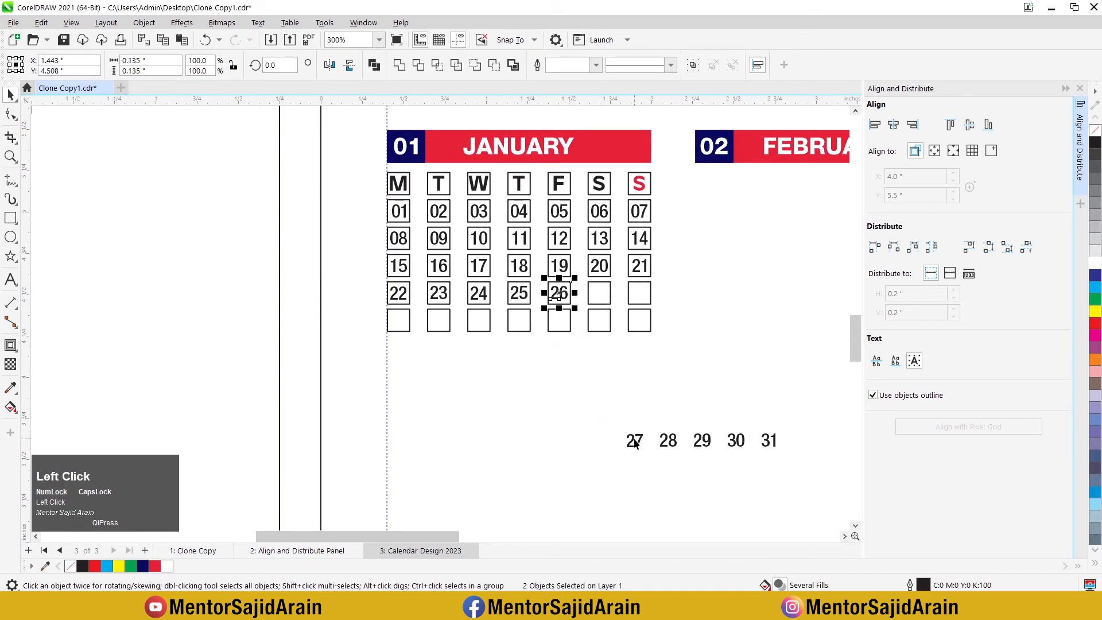
Step: Center the dates 27 and 28 inside the last two squares of the fourth date row
left_click(634, 441)
left_click(599, 293, "shift")
key("c")
key("e")
left_click(668, 440)
left_click(639, 293, "shift")
key("c")
key("e")
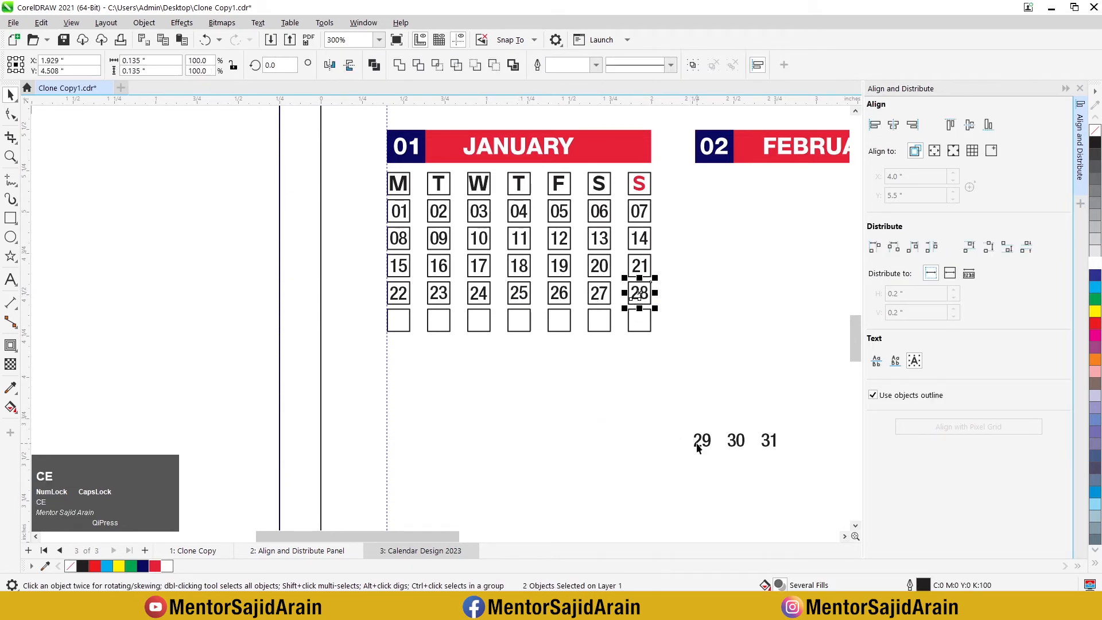
Step: Center the dates 29, 30 and 31 inside the M, T and W squares of the fifth date row
left_click(702, 441)
left_click(398, 320, "shift")
key("c")
key("e")
left_click(736, 440)
left_click(438, 320, "shift")
key("c")
key("e")
left_click(769, 440)
left_click(485, 320, "shift")
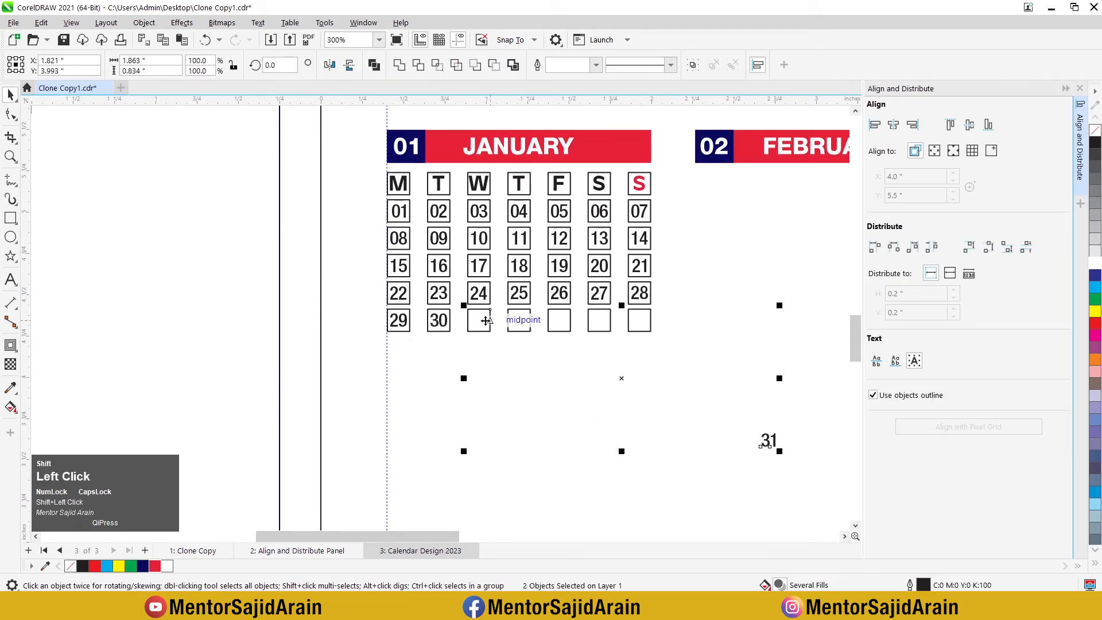
key("c")
key("e")
Step: Delete the four empty squares after 31 in January's fifth date row
scroll(476, 277, "up", 2)
left_click_drag(516, 329, 807, 399)
left_click(615, 443)
left_click_drag(795, 334, 528, 400)
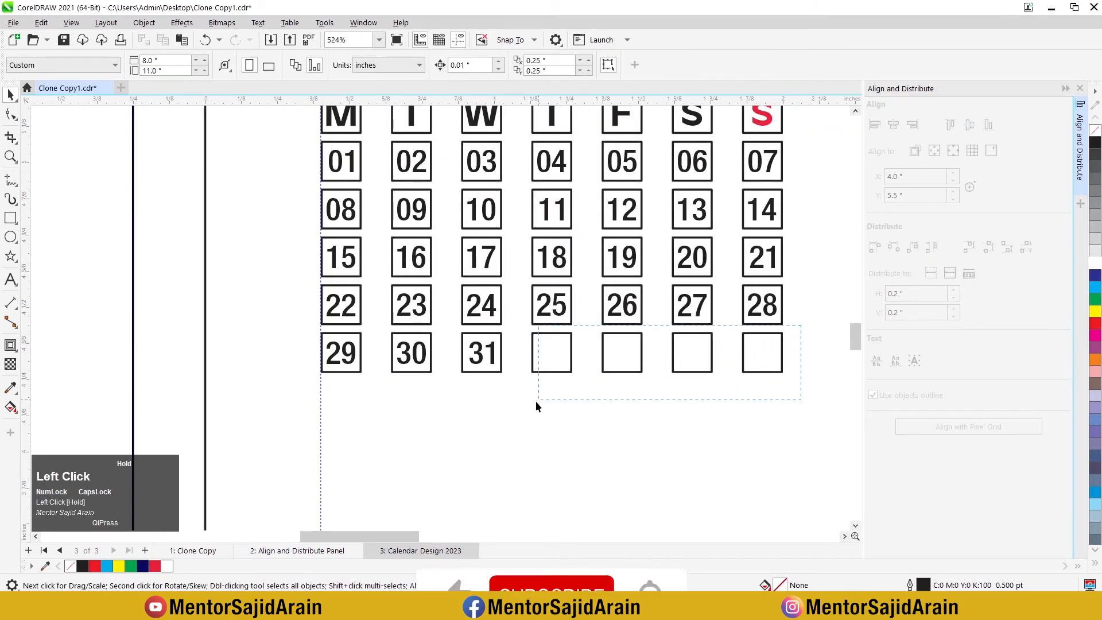
key("Delete")
scroll(459, 367, "down", 2)
left_click(563, 347)
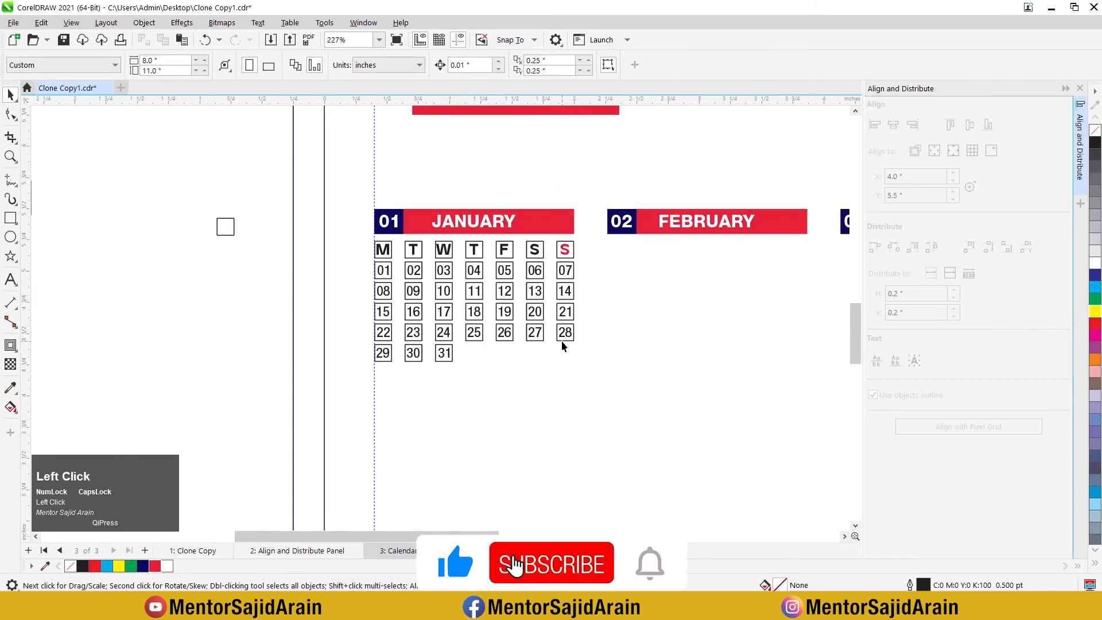
Step: Color the Sunday dates 07, 14, 21 and 28 in the January grid red
scroll(567, 234, "up", 1)
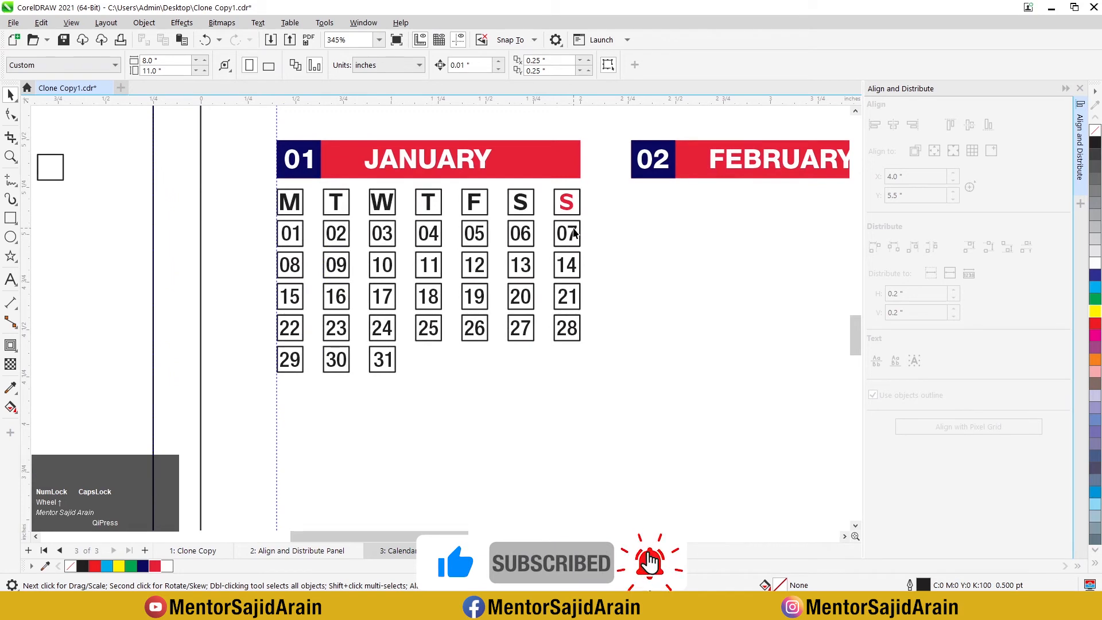
scroll(574, 232, "up", 1)
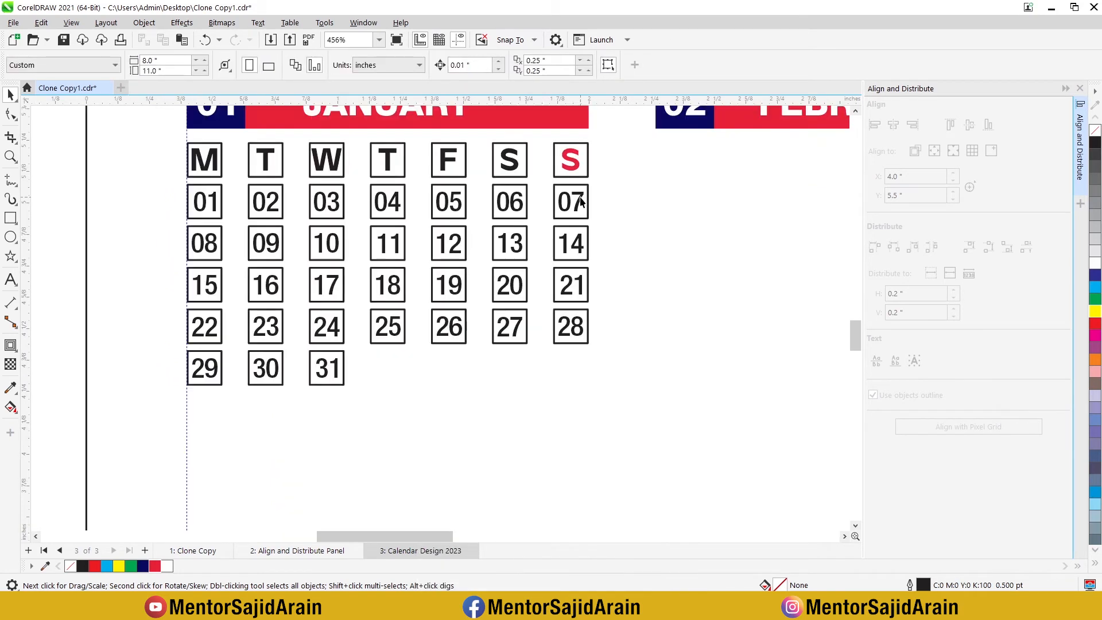
left_click(581, 198)
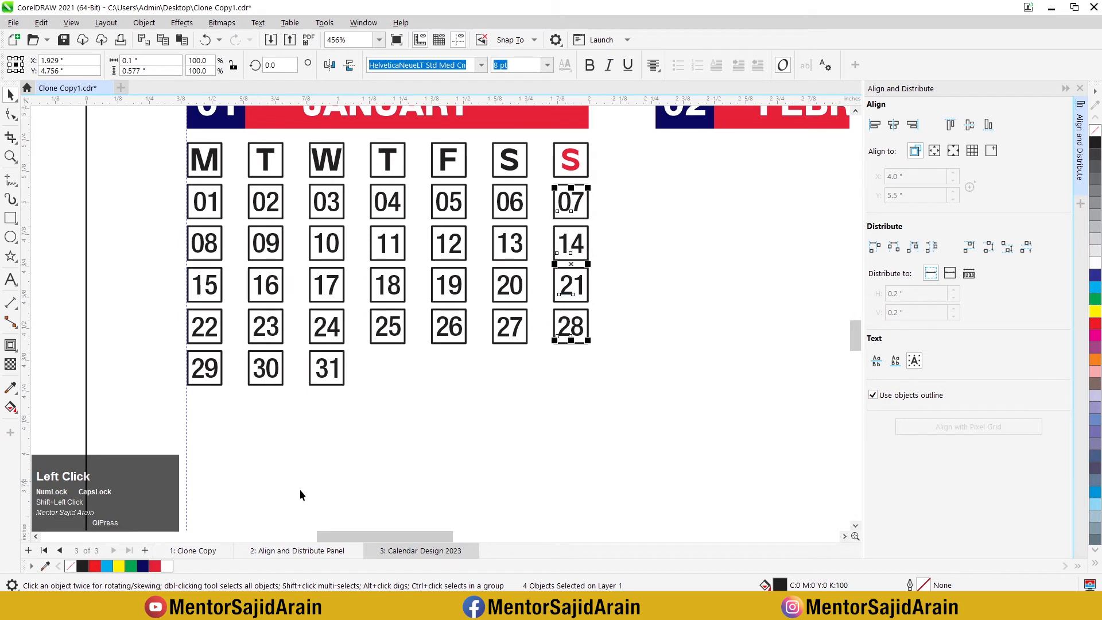
left_click(435, 426)
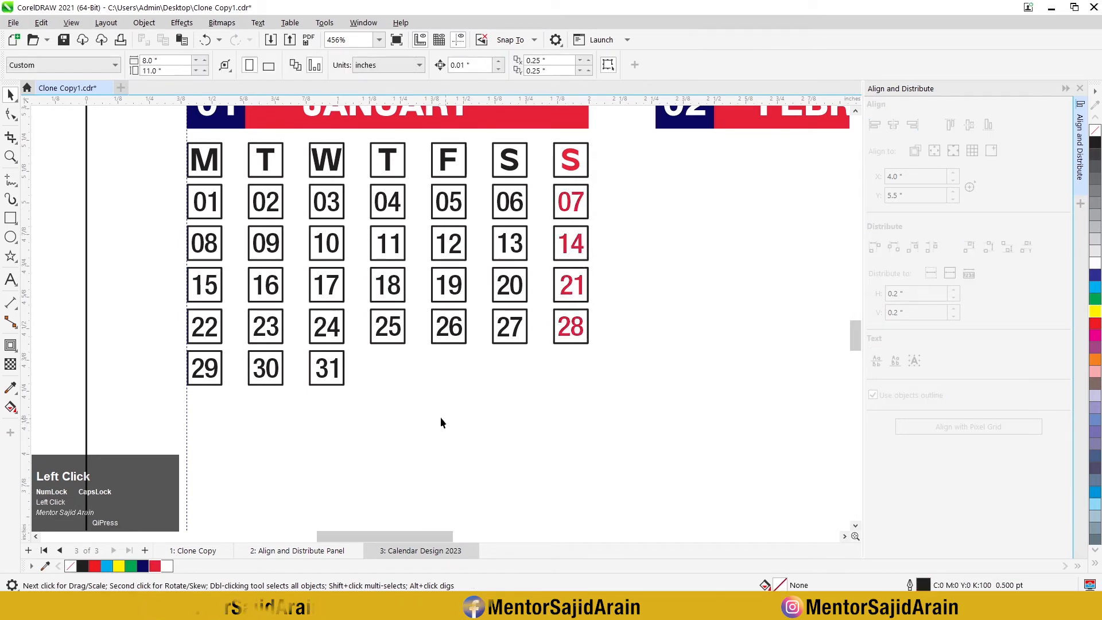
Step: Group January's weekday letters, dates and squares, and place a copy of the group beneath the FEBRUARY bar
scroll(435, 368, "down", 2)
left_click_drag(283, 249, 525, 384)
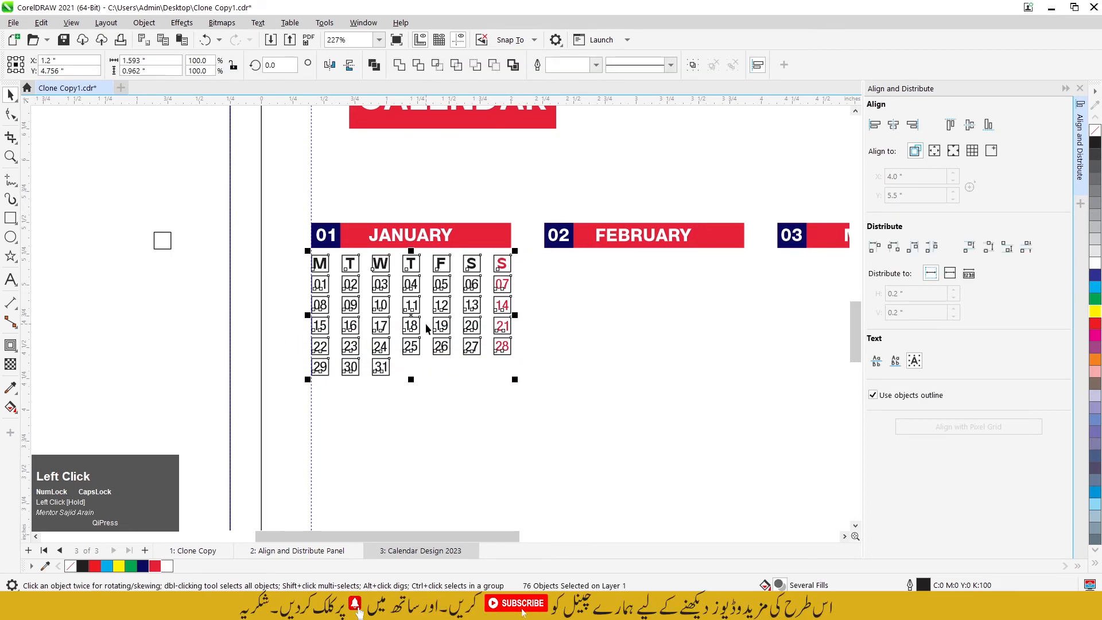
key("ctrl+g")
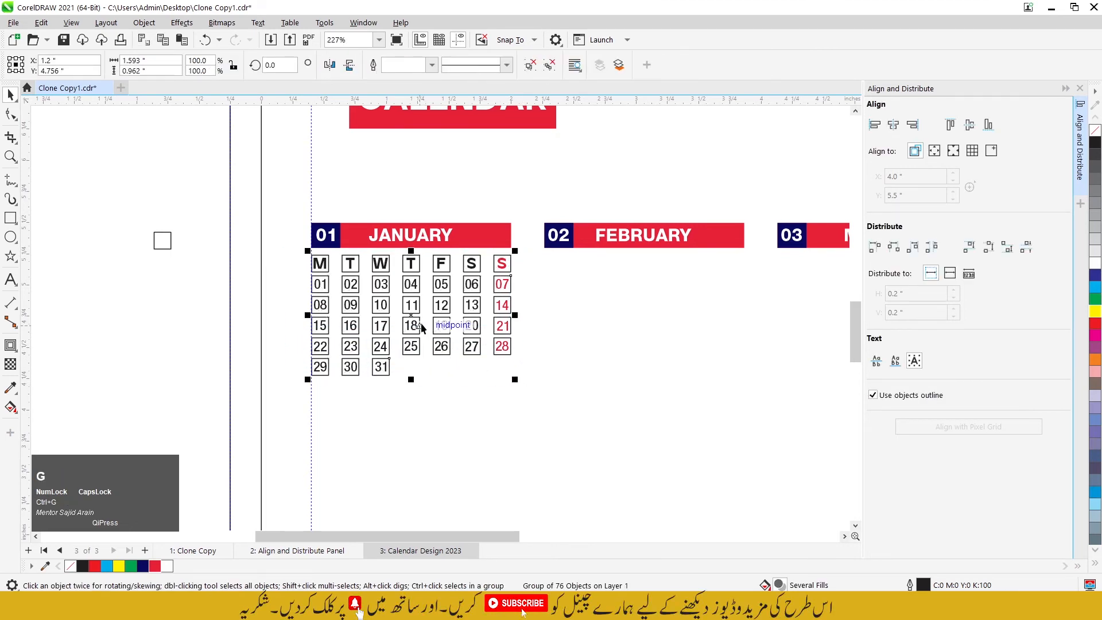
left_click_drag(421, 328, 646, 326)
scroll(650, 250, "up", 2)
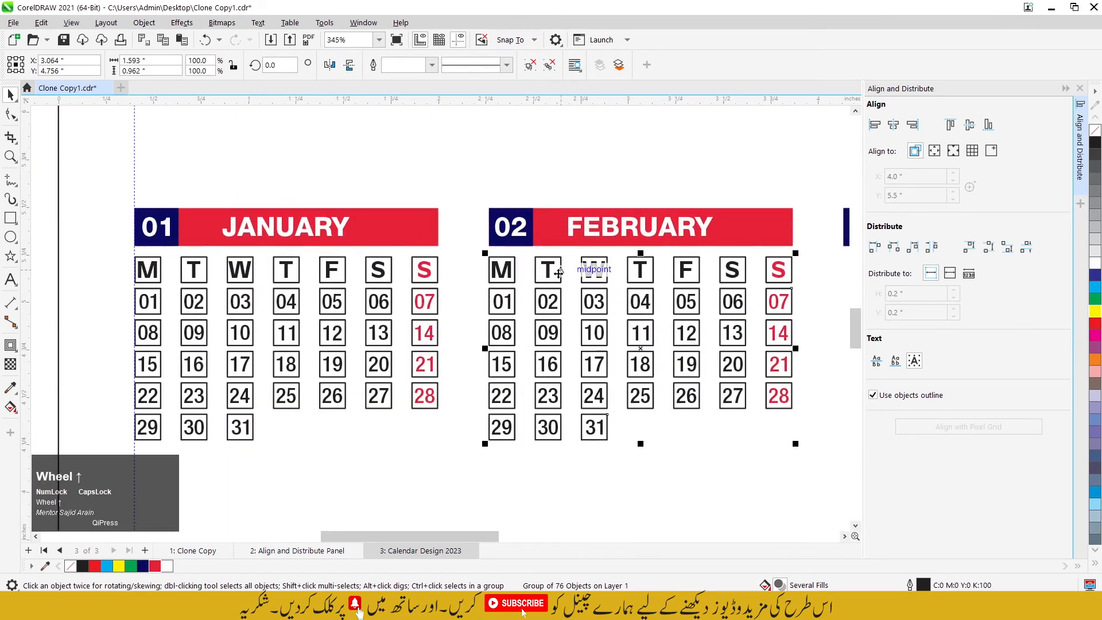
Step: Left-align the copied date grid with the FEBRUARY bar
left_click(770, 230, "shift")
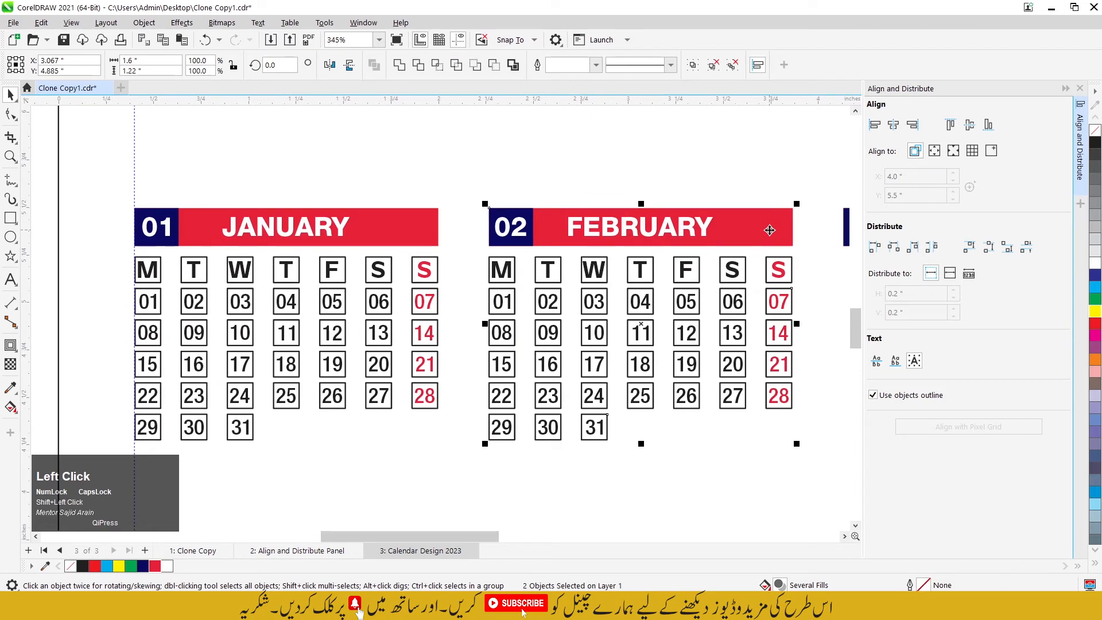
key("l")
scroll(436, 275, "down", 5)
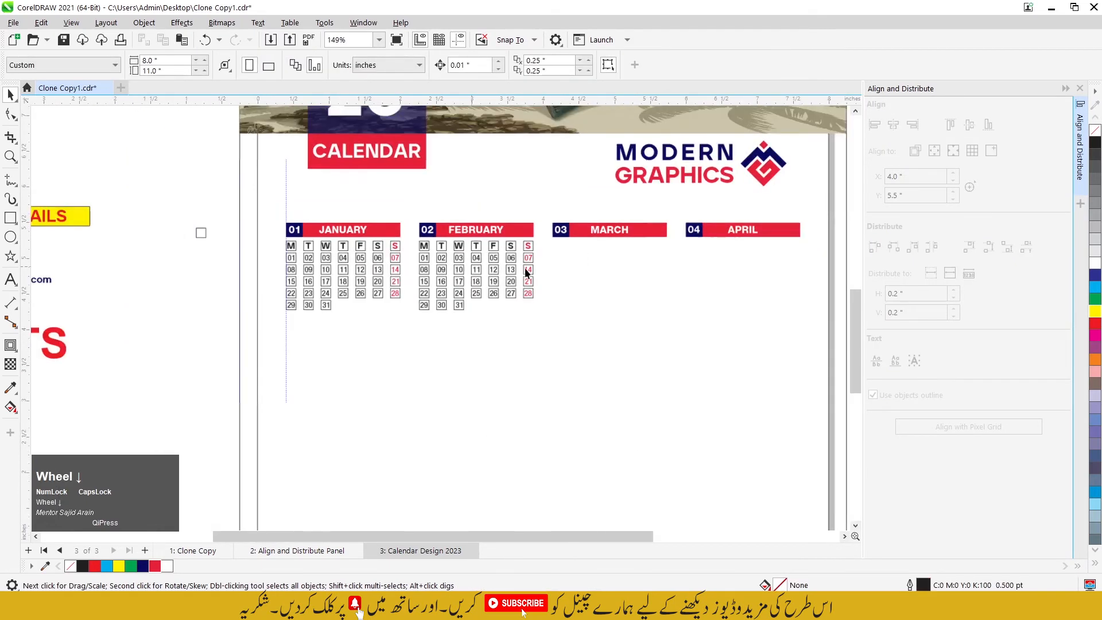
Step: Copy the February date grid beneath the MARCH bar and repeat the duplication for APRIL
scroll(438, 277, "up", 2)
left_click(437, 277)
left_click_drag(438, 277, 643, 291)
key("ctrl+r")
scroll(645, 269, "down", 2)
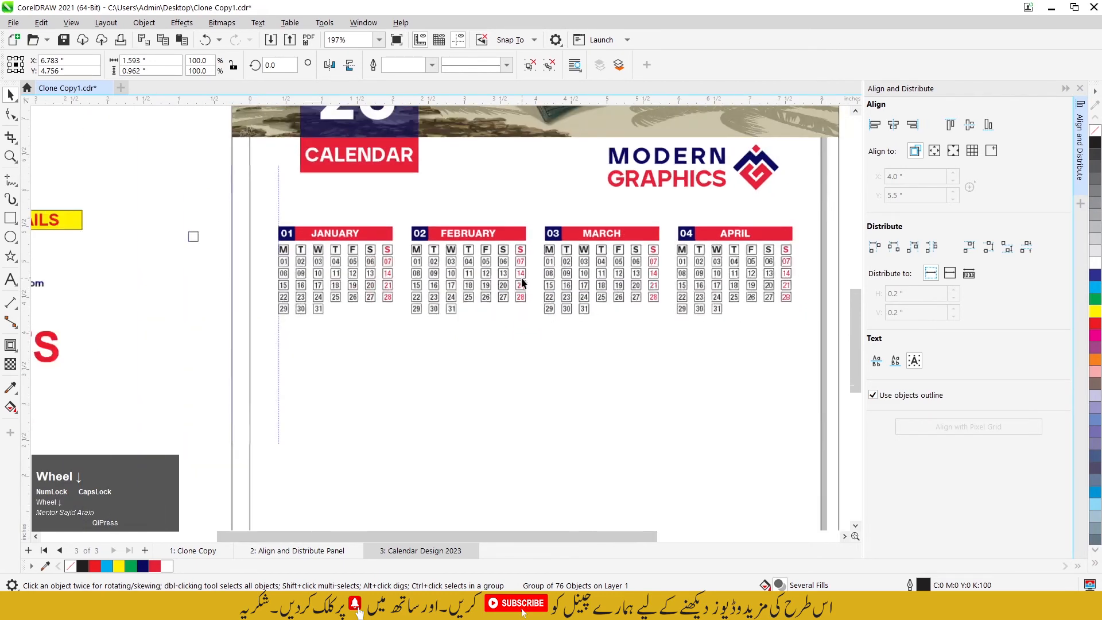
Step: Try to align the March and April date grids with their month bars
scroll(647, 268, "up", 2)
left_click(614, 196)
left_click(557, 245)
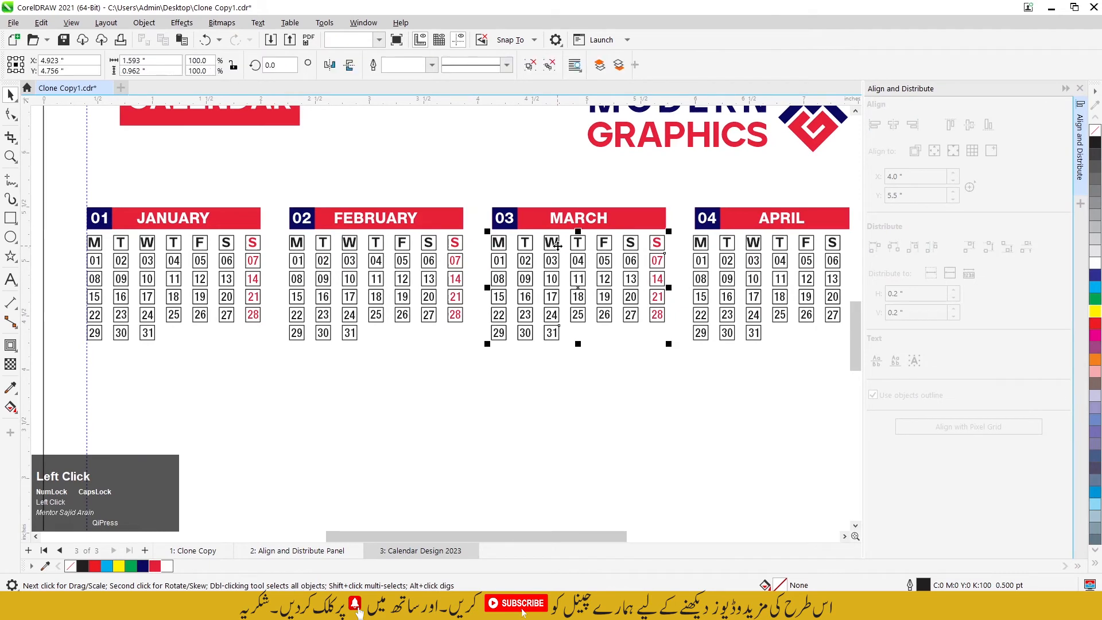
left_click(644, 223, "shift")
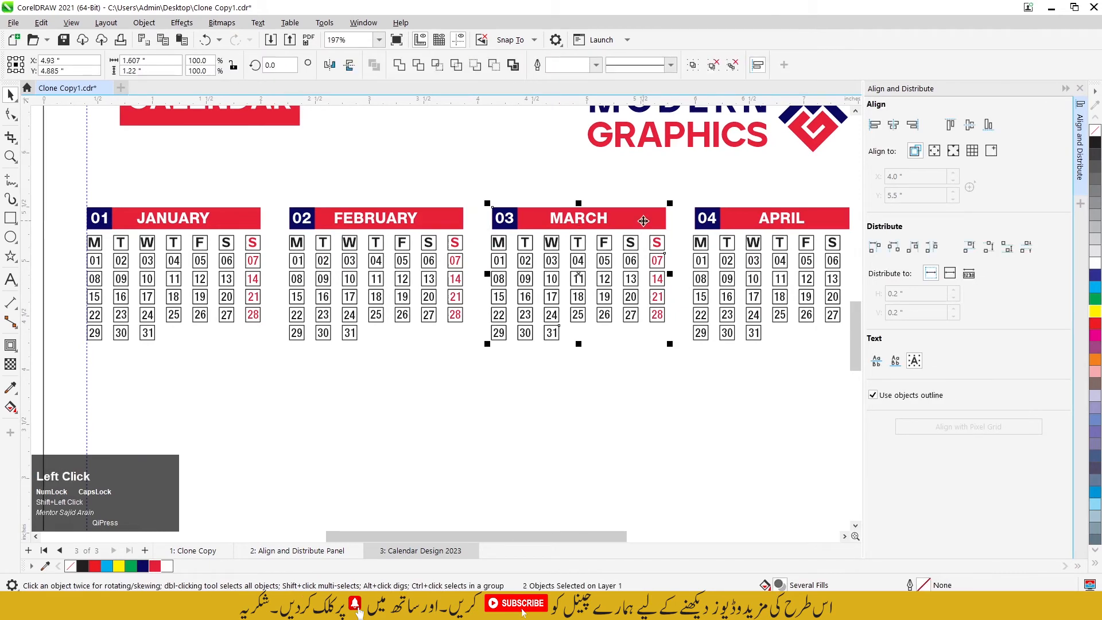
scroll(423, 333, "down", 2)
scroll(681, 247, "up", 2)
left_click(689, 287)
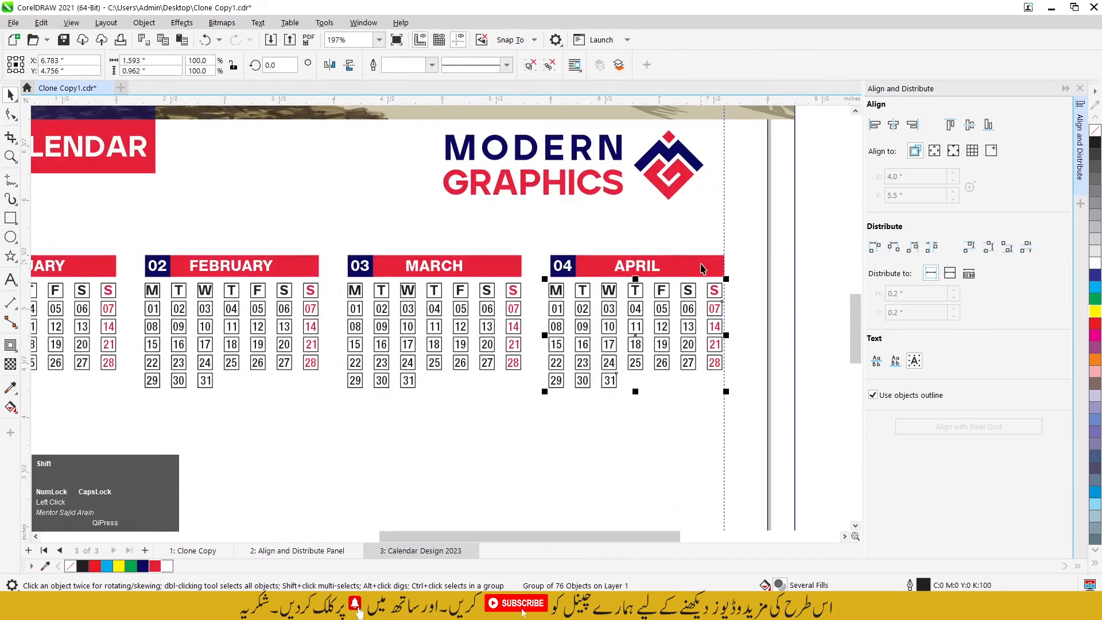
left_click(703, 269, "shift")
left_click(756, 281)
key("ctrl+z")
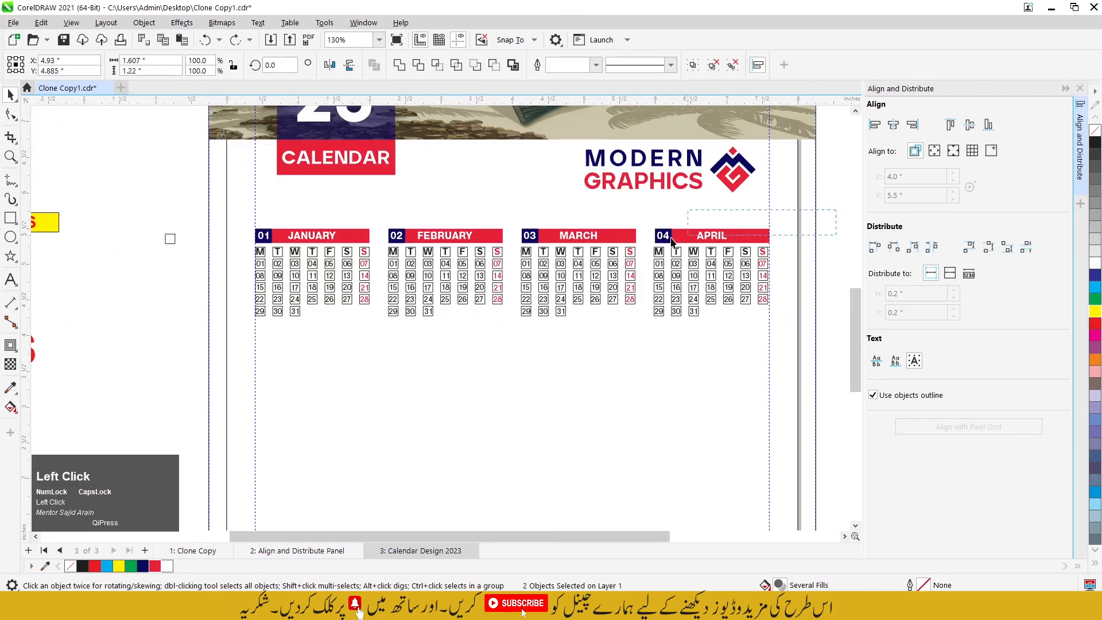
Step: Duplicate the row of four months straight down as a second row, and repeat the duplication for a third row
left_click_drag(286, 319, 238, 347)
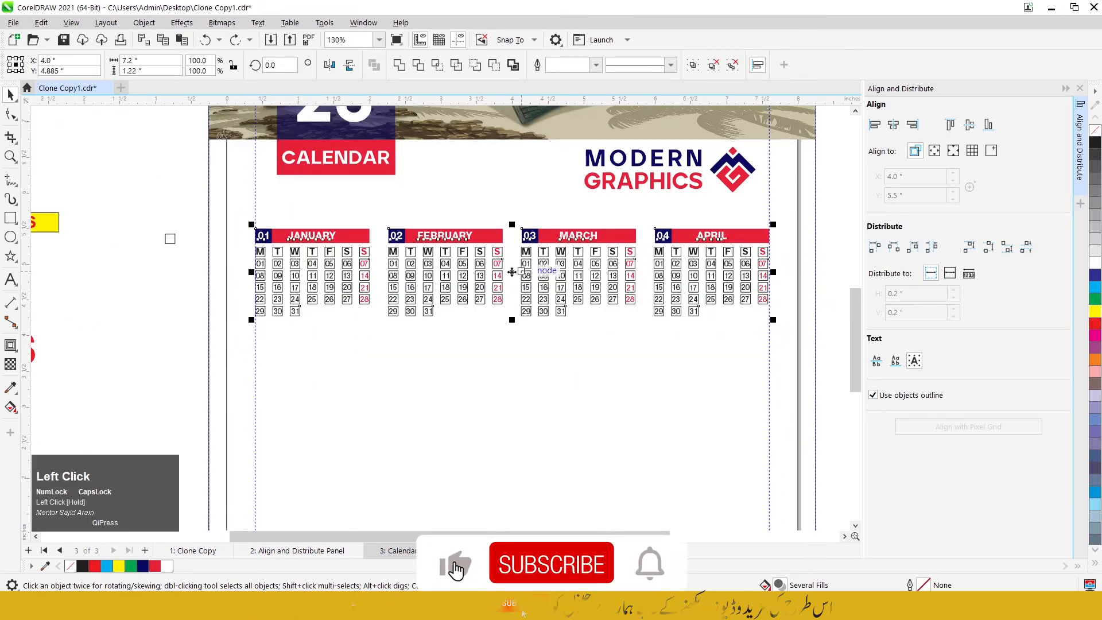
left_click_drag(512, 272, 523, 388)
right_click(522, 388, "ctrl")
scroll(513, 285, "down", 3)
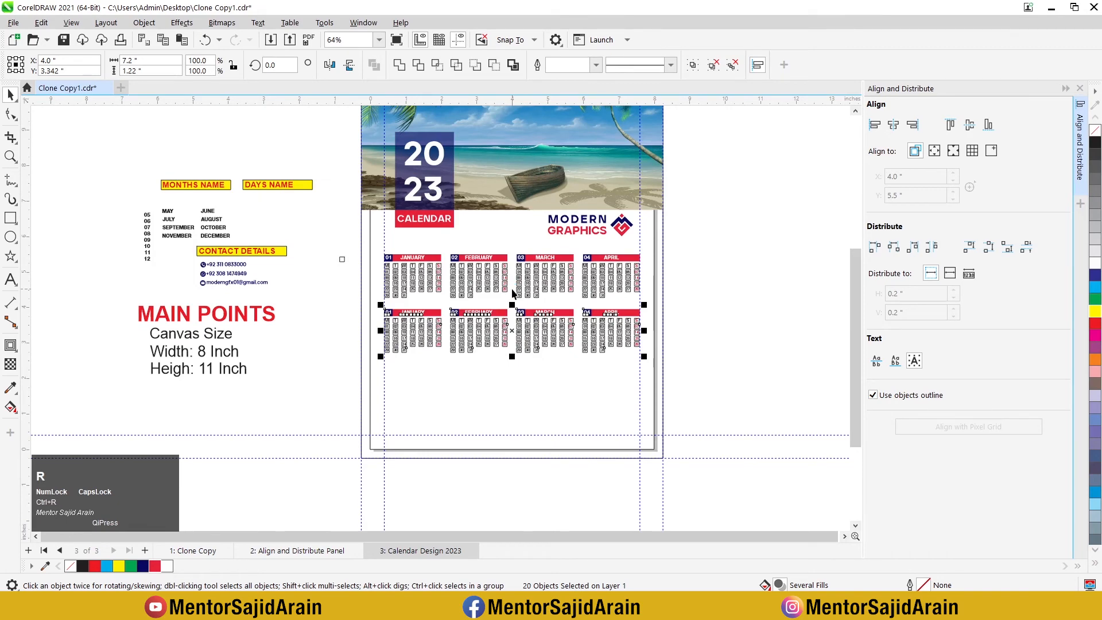
key("ctrl+r")
scroll(525, 259, "up", 2)
scroll(534, 232, "down", 2)
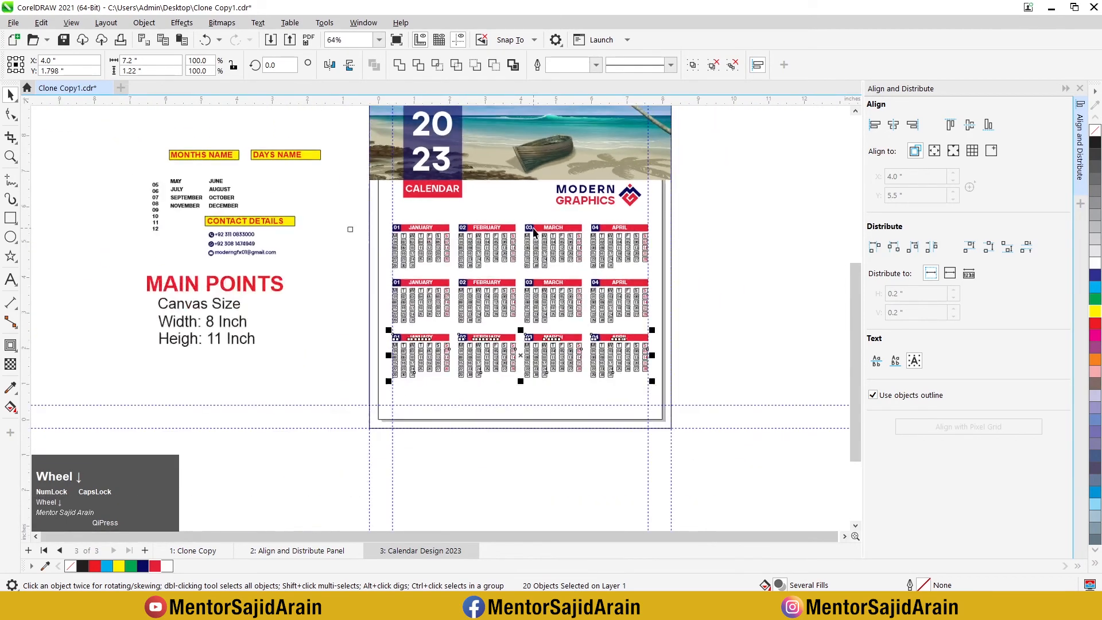
scroll(832, 250, "up", 2)
left_click(832, 250)
scroll(691, 240, "up", 1)
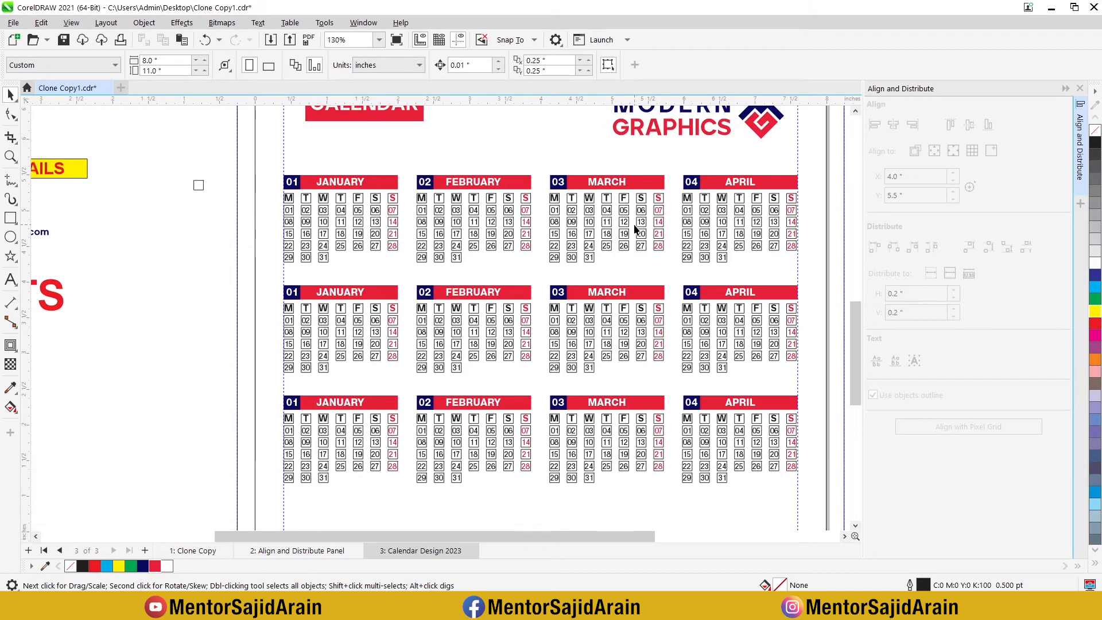
Step: Ungroup the date grid under the second row's JANUARY bar so its individual dates can be selected
scroll(510, 310, "up", 3)
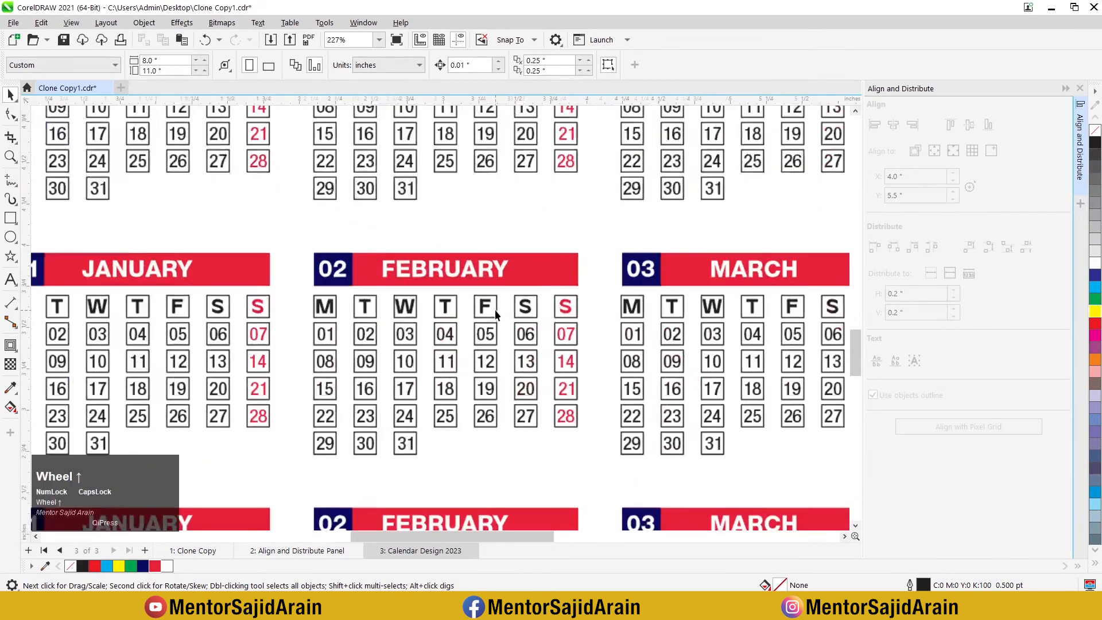
left_click(447, 334)
scroll(427, 332, "down", 2)
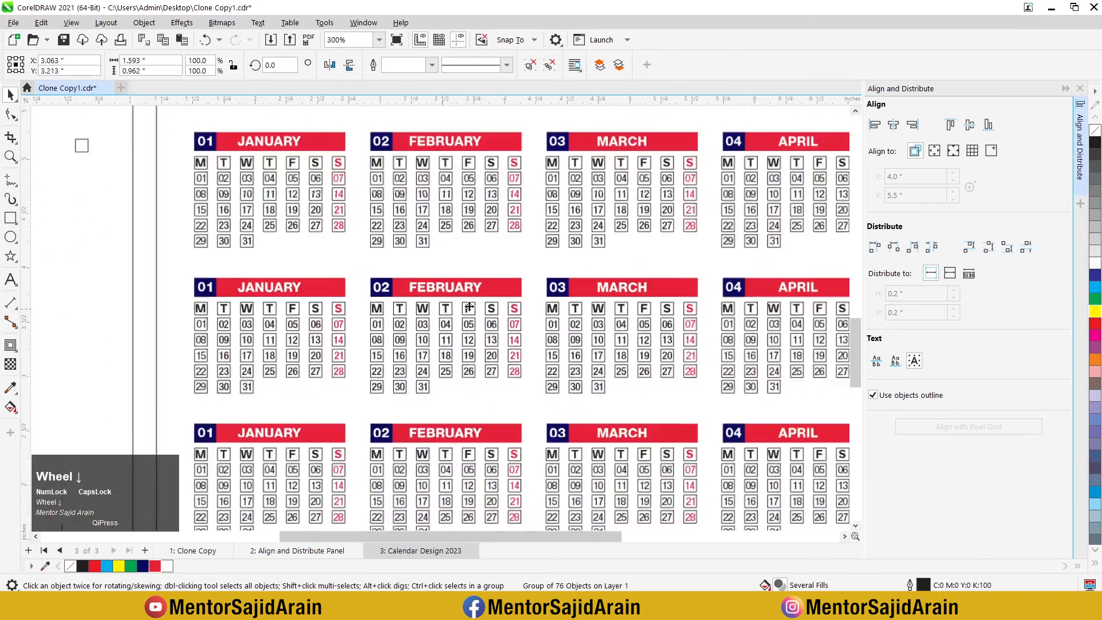
right_click(337, 332)
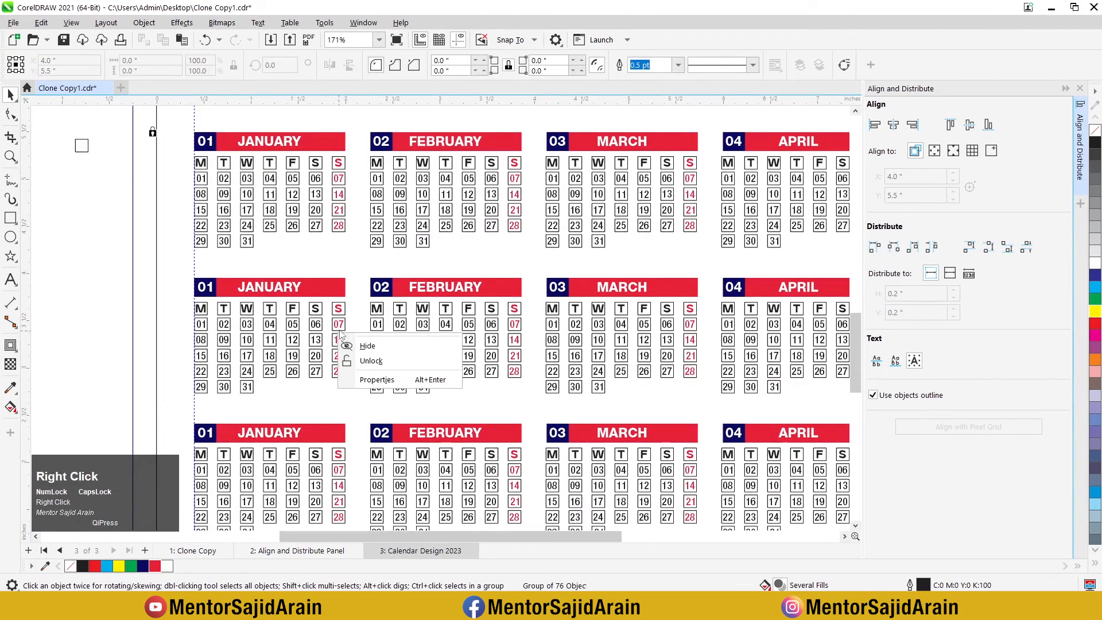
left_click(298, 339)
right_click(298, 340)
left_click(329, 267)
left_click(172, 269)
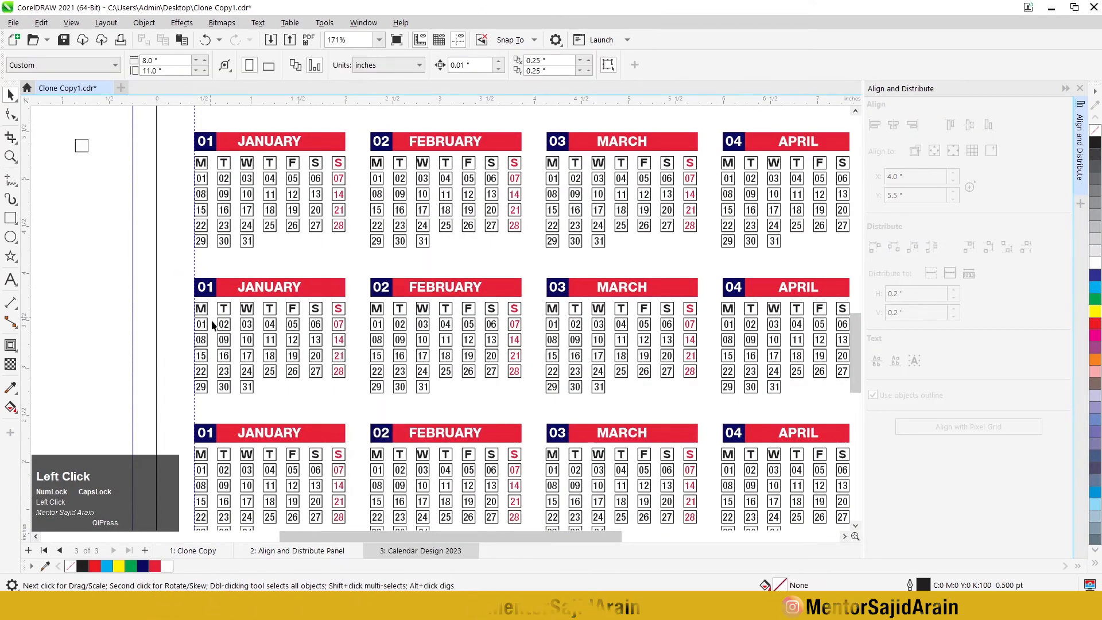
left_click(224, 324)
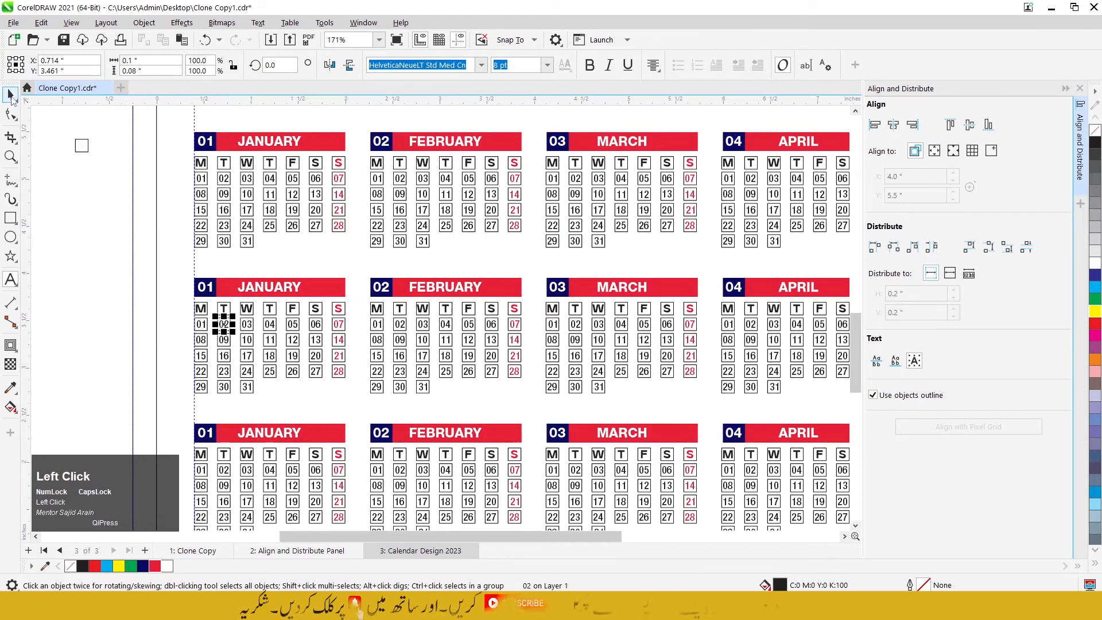
left_click(164, 171)
Step: Delete the number 01 and the name JANUARY from the first bar of the second month row
scroll(414, 169, "down", 2)
scroll(523, 261, "up", 1)
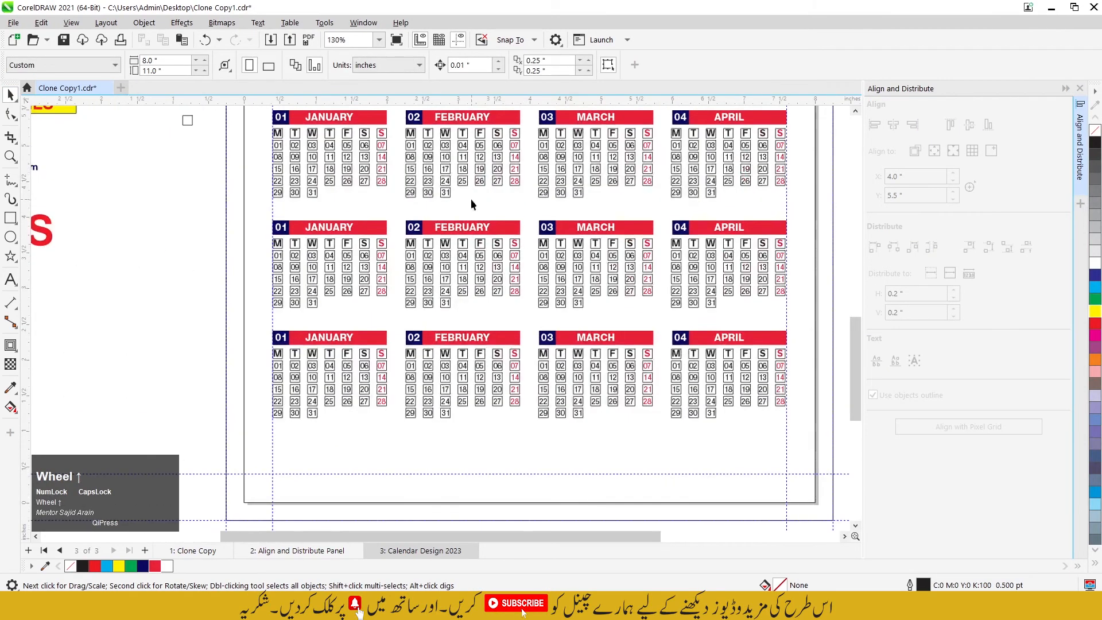
left_click(345, 231)
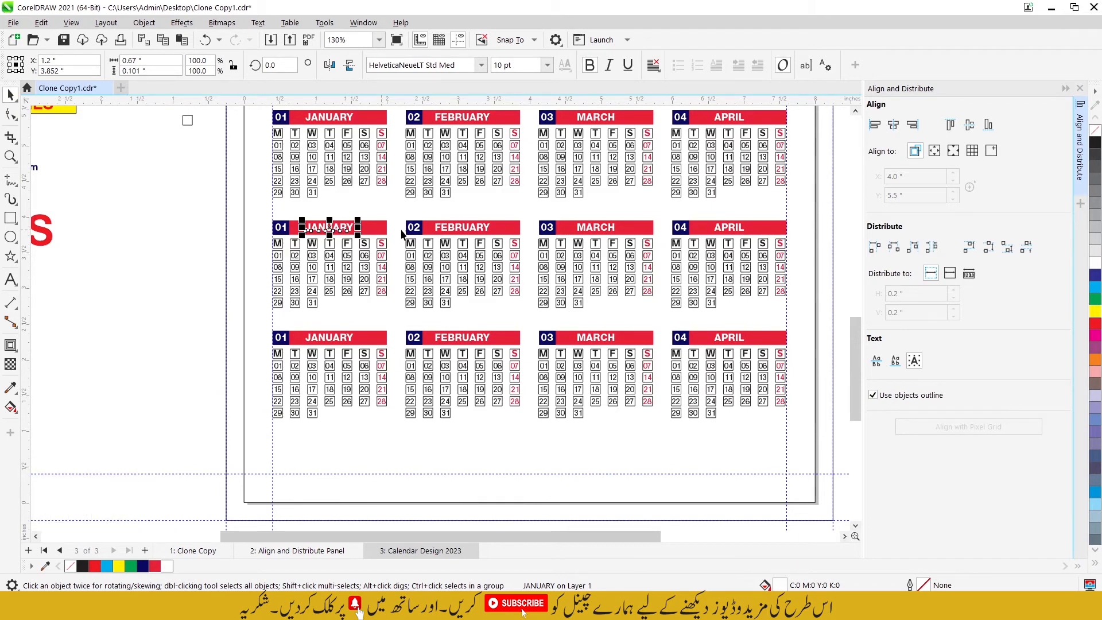
left_click(279, 229)
key("Delete")
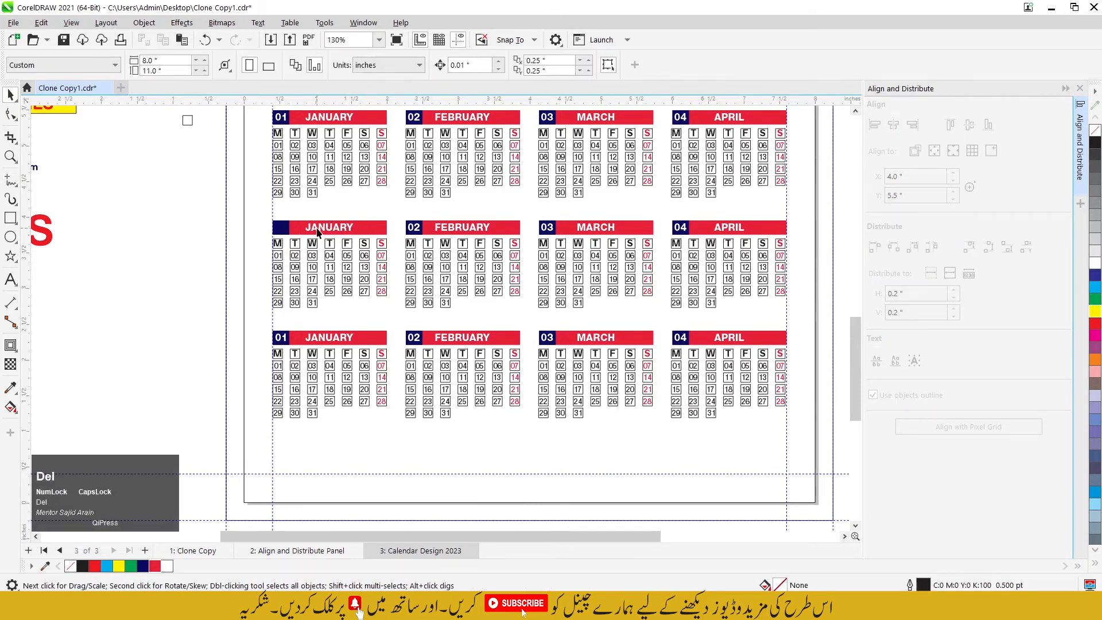
left_click(322, 230)
key("Delete")
Step: Delete the names FEBRUARY, MARCH and APRIL and the numbers 02, 03 and 04 from the second row's bars
left_click(456, 230)
key("Delete")
left_click(594, 227)
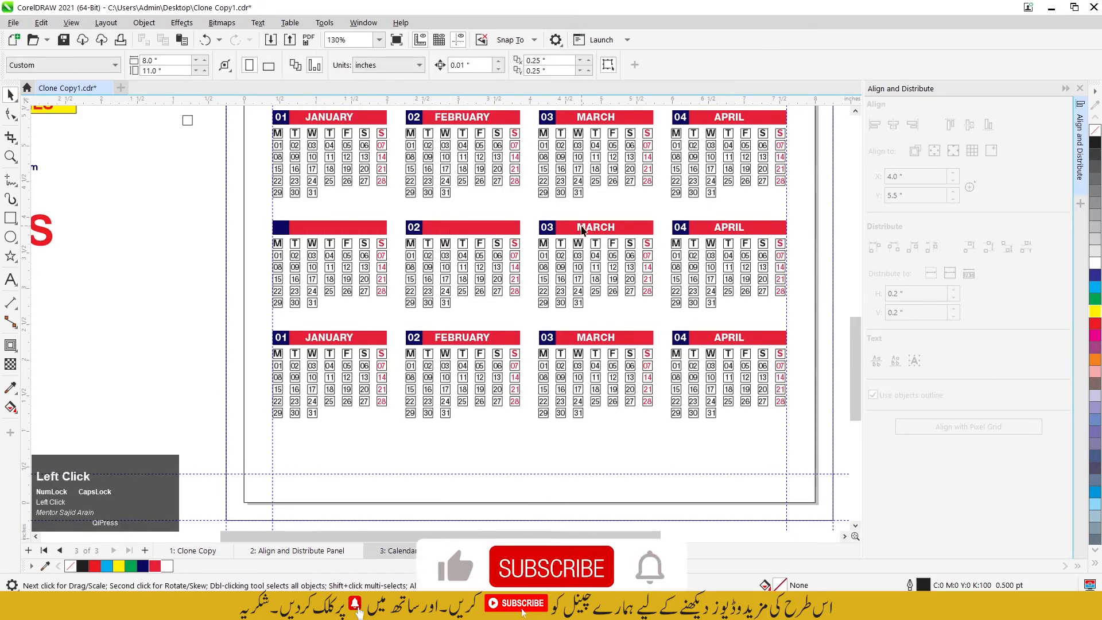
key("Delete")
left_click(728, 230)
left_click(551, 229)
key("Delete")
left_click(417, 229)
key("Delete")
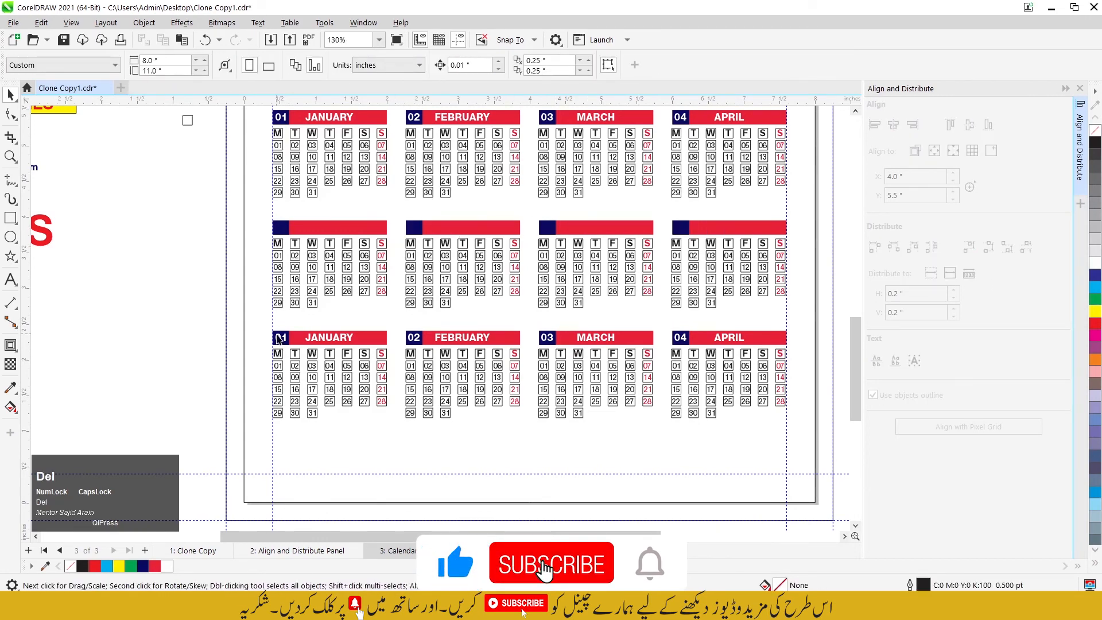
Step: Delete all month names and the numbers 01 to 04 from the third row's bars
left_click(281, 338)
key("Delete")
left_click(321, 338)
key("Delete")
key("Delete")
left_click(727, 337)
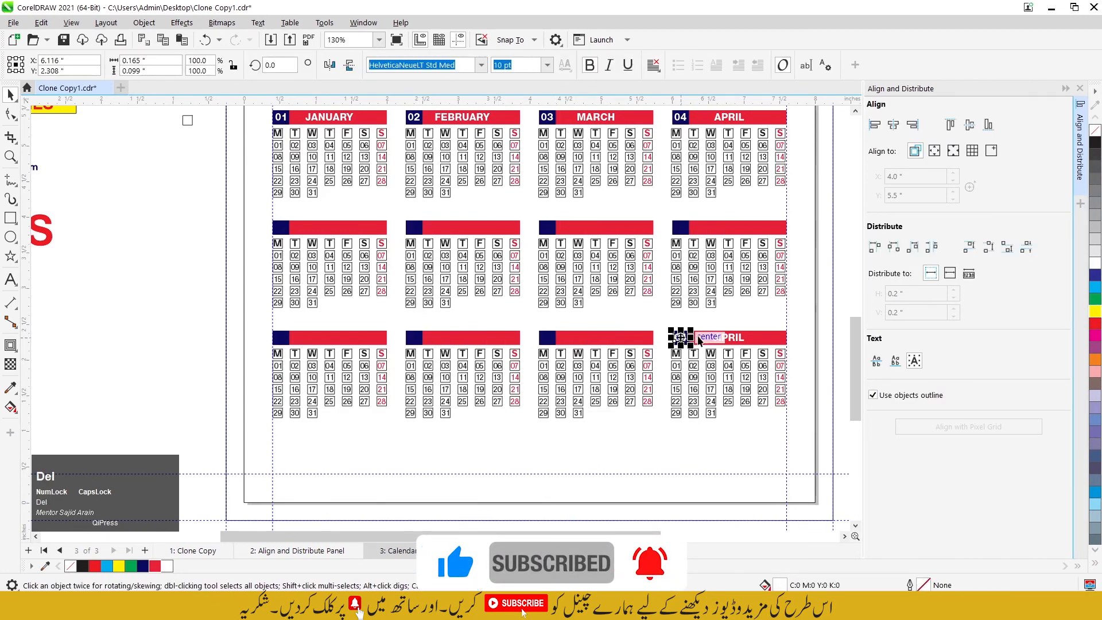
key("Delete")
Step: Move the month names MAY to DECEMBER beside the page, close to the two lower month rows
scroll(88, 180, "down", 3)
left_click_drag(127, 152, 212, 194)
left_click_drag(359, 324, 298, 318)
left_click(337, 319)
scroll(276, 299, "up", 4)
Step: Center the name MAY on the first month bar of the second row
left_click(265, 322)
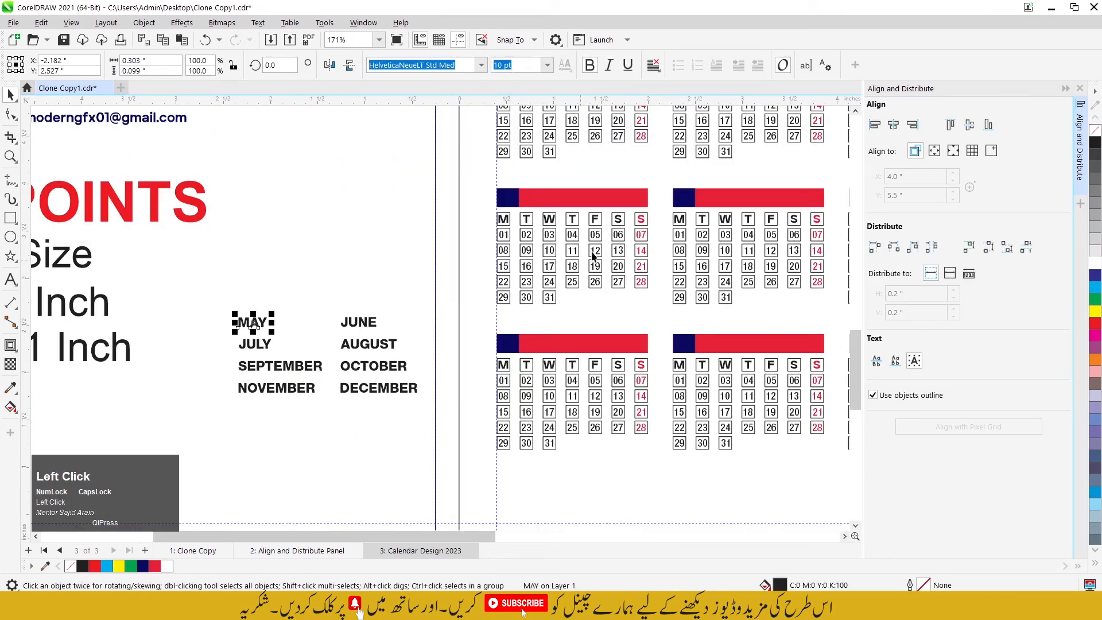
left_click(612, 204, "shift")
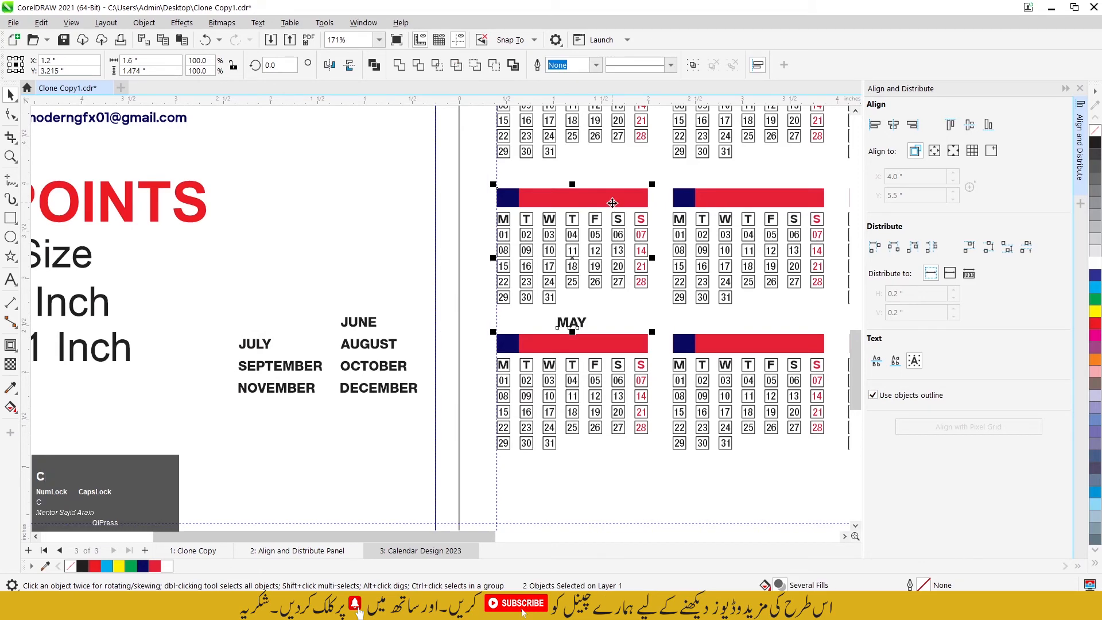
scroll(247, 215, "down", 1)
Step: Center the names JUNE and JULY on the second and third month bars of the second row
left_click(327, 300)
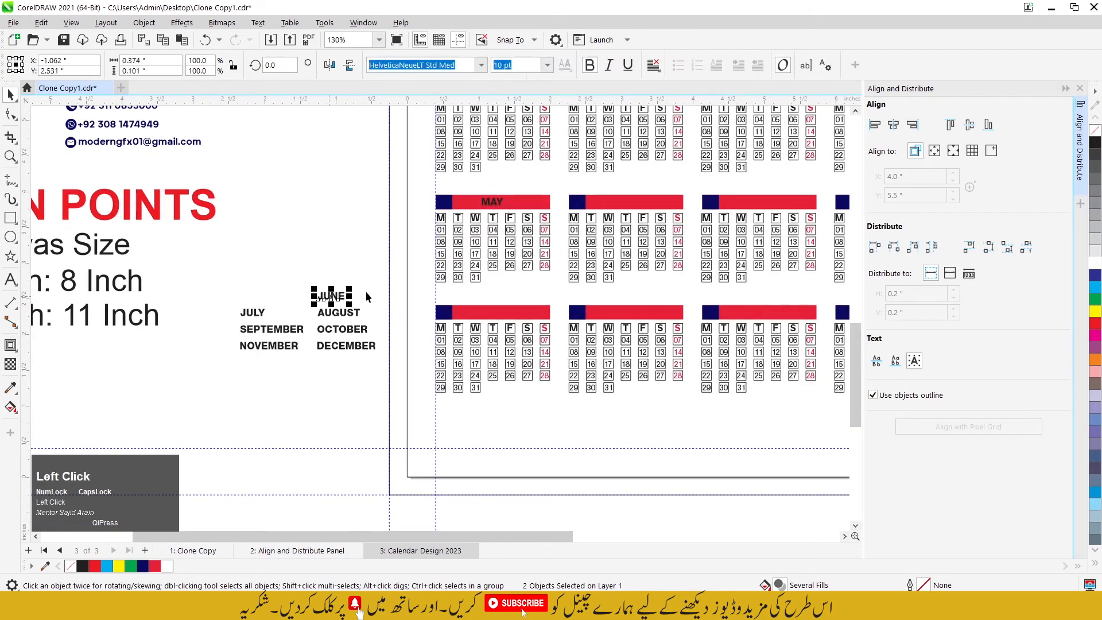
left_click(601, 202, "shift")
key("c")
key("e")
left_click(252, 312)
left_click(746, 202, "shift")
key("c")
key("e")
Step: Center the name AUGUST on the last month bar of the second row
scroll(436, 261, "down", 2)
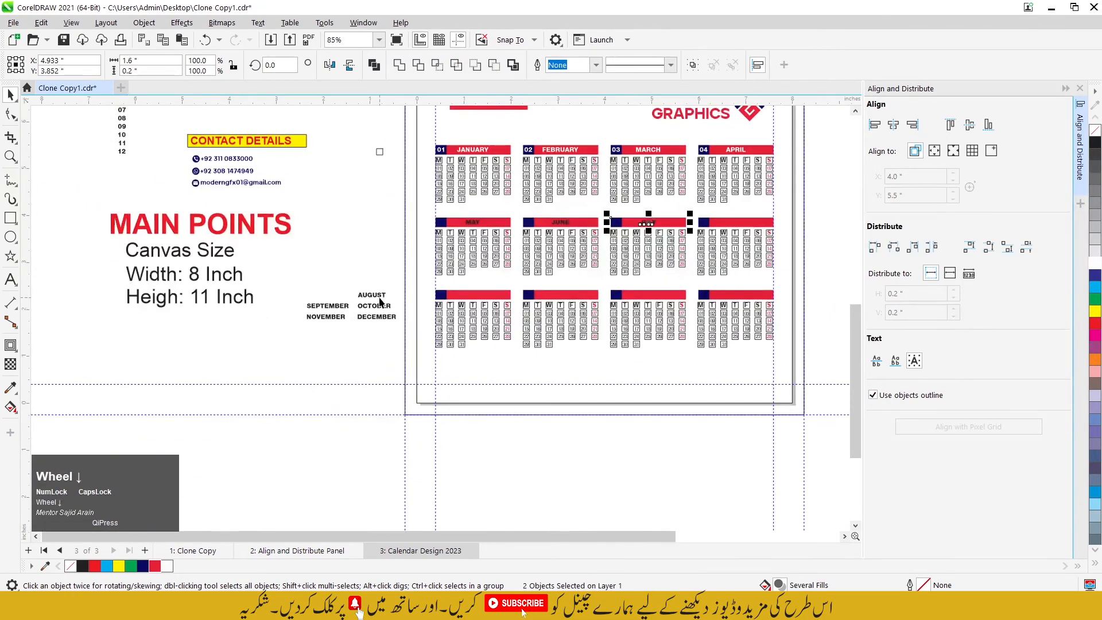
left_click(372, 295)
left_click(746, 221, "shift")
key("c")
key("e")
Step: Center the names SEPTEMBER and OCTOBER on the first two month bars of the third row
left_click(327, 306)
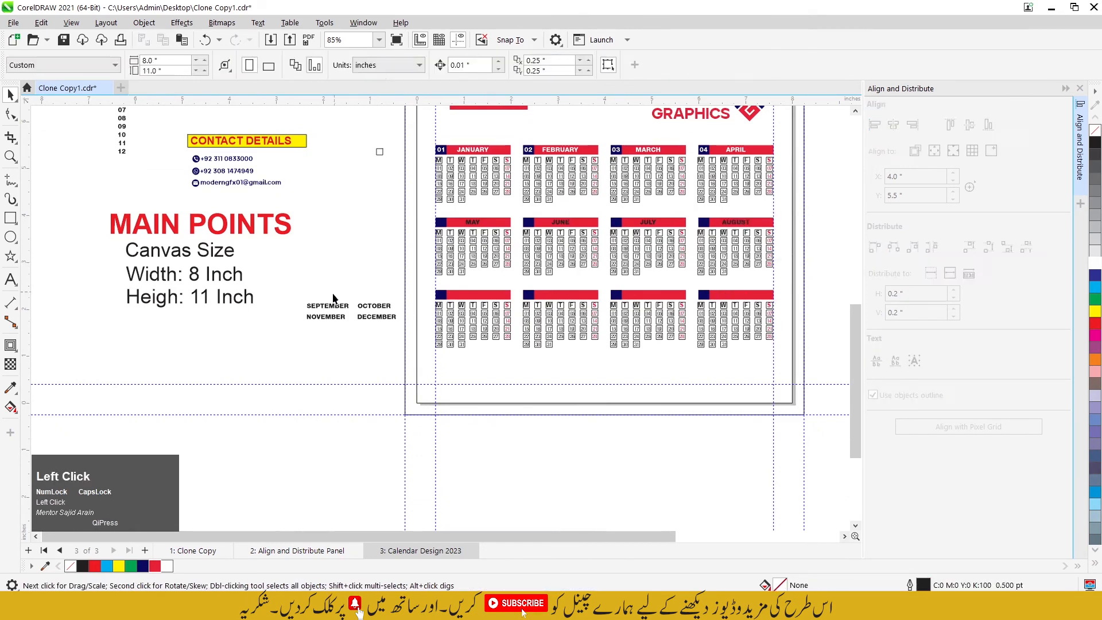
left_click(465, 293, "shift")
key("c")
key("e")
left_click(374, 306)
left_click(527, 294, "shift")
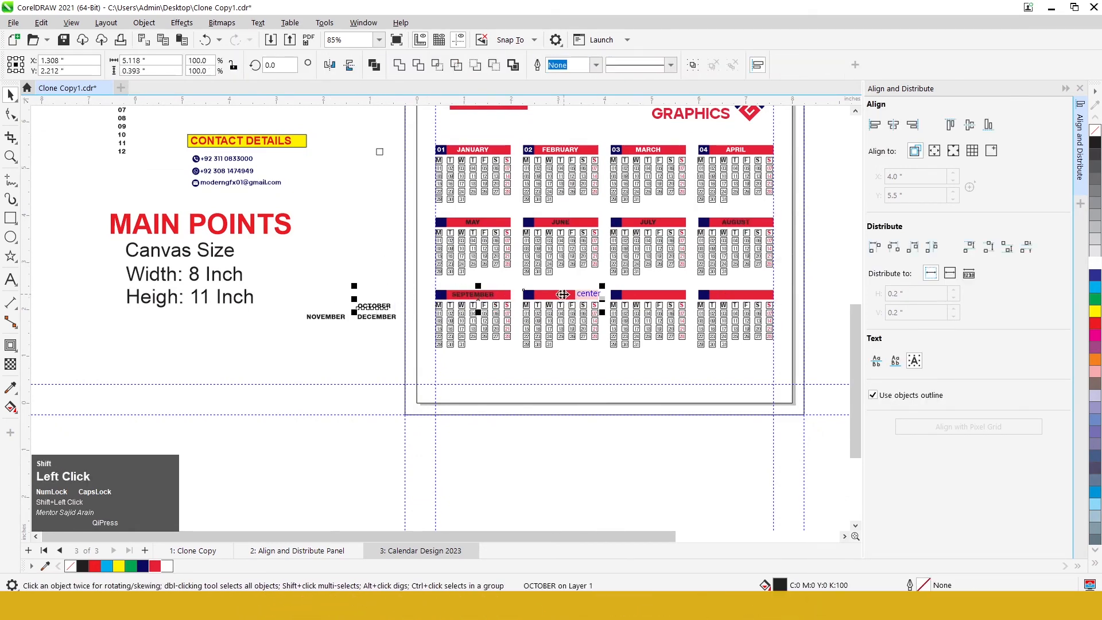
key("c")
key("e")
Step: Center the names NOVEMBER and DECEMBER on the last two month bars of the third row
left_click(325, 317)
left_click(652, 295, "shift")
key("c")
key("e")
left_click(376, 317)
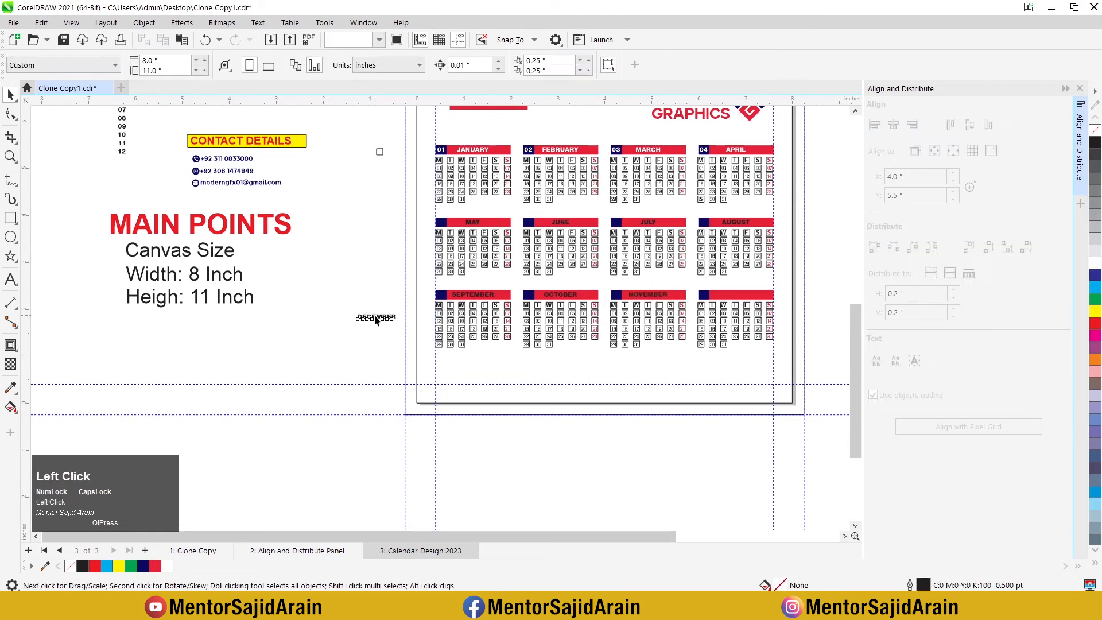
left_click(718, 295, "shift")
key("c")
key("e")
key("Escape")
Step: Select the month names MAY to DECEMBER together and fill them white
scroll(479, 238, "up", 3)
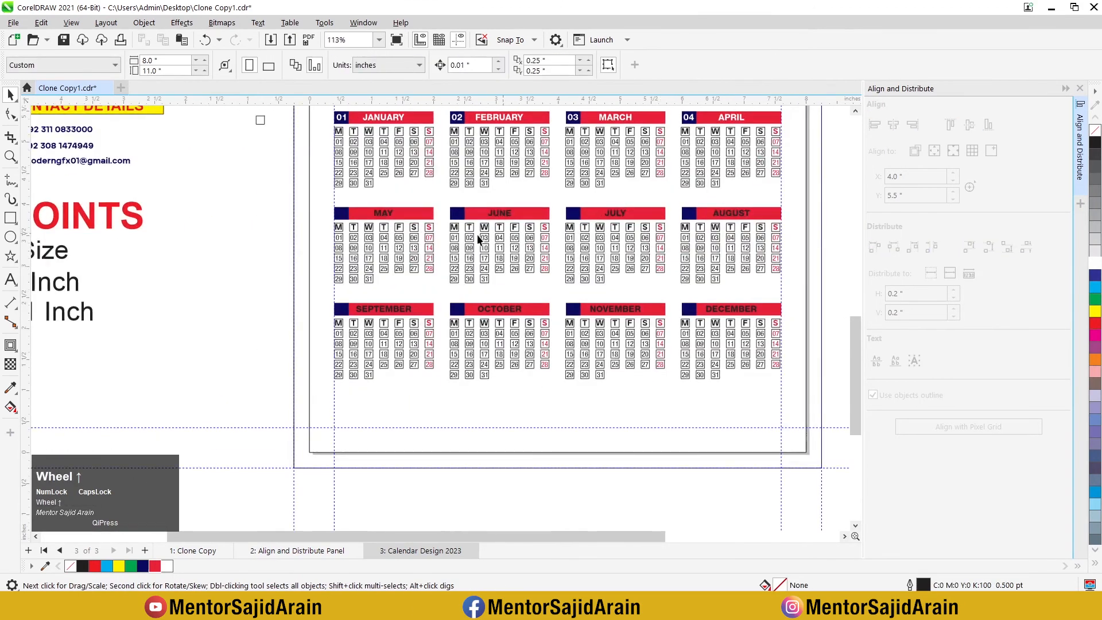
left_click(388, 213)
left_click(502, 213, "shift")
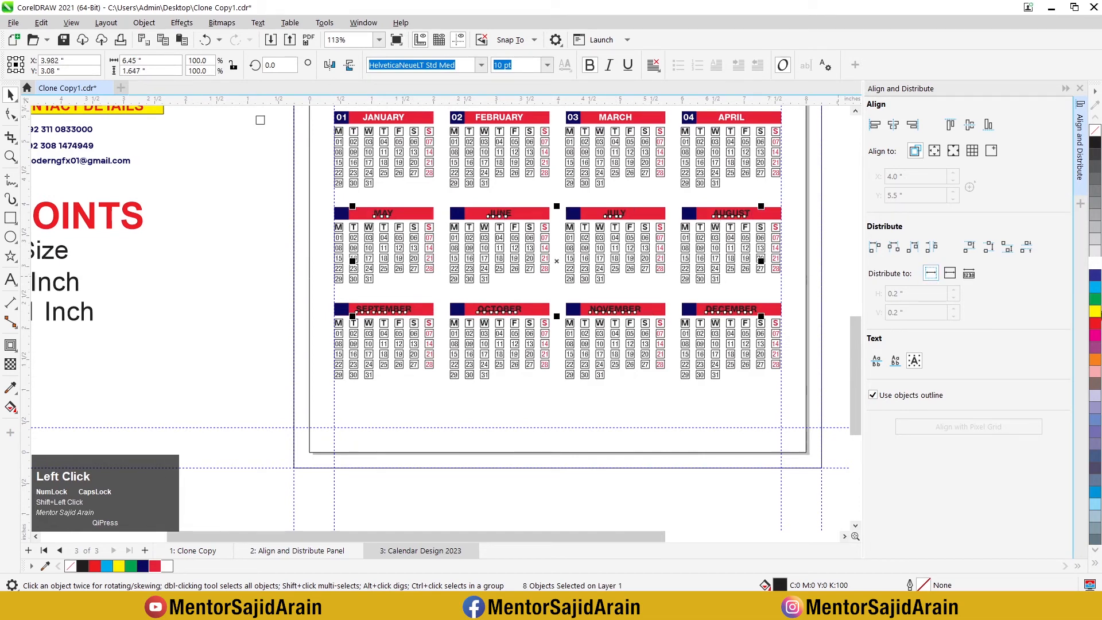
scroll(601, 275, "up", 1)
left_click(431, 332)
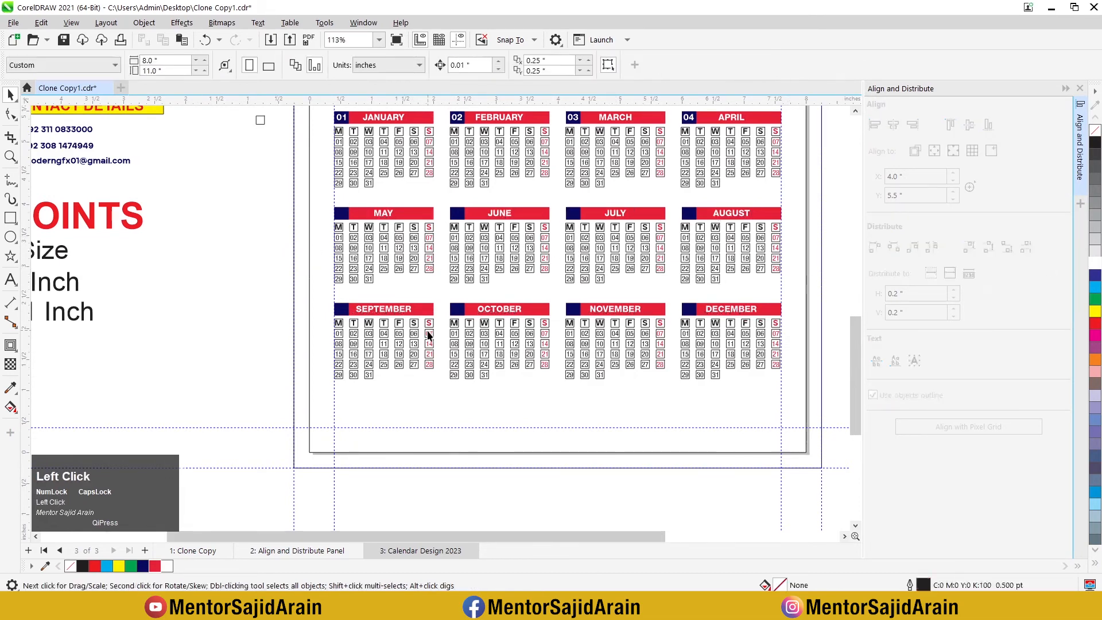
Step: Move the month numbers 05 to 12 beside the page, close to the two lower month rows
scroll(431, 332, "down", 2)
left_click_drag(143, 195, 342, 304)
scroll(373, 294, "up", 2)
left_click(305, 261)
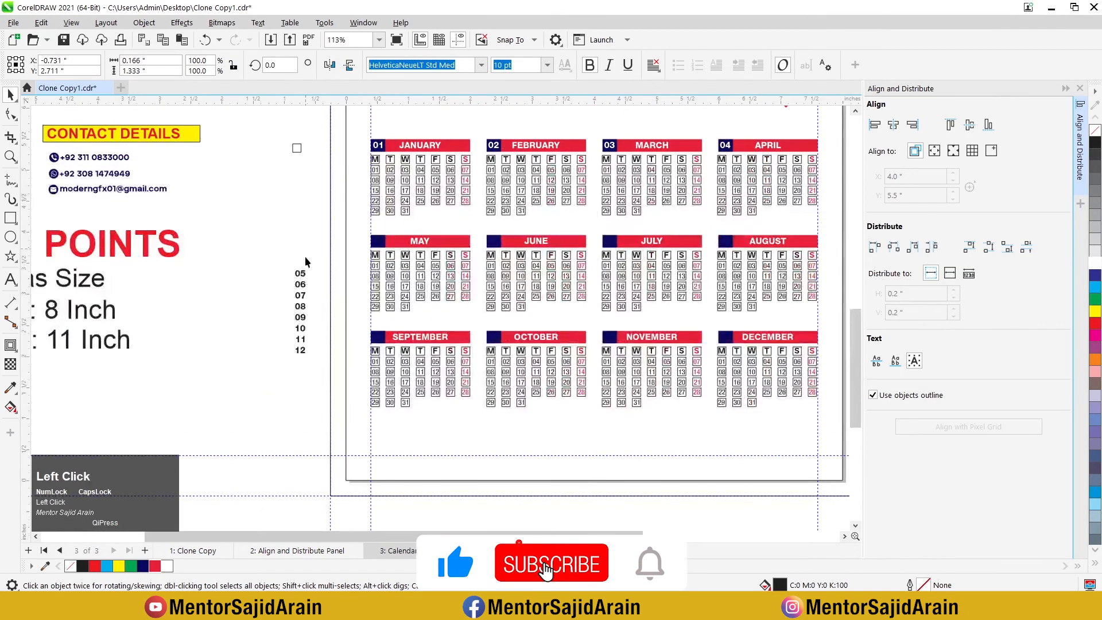
Step: Center the number 05 on MAY's blue box and fill it white
left_click(301, 275)
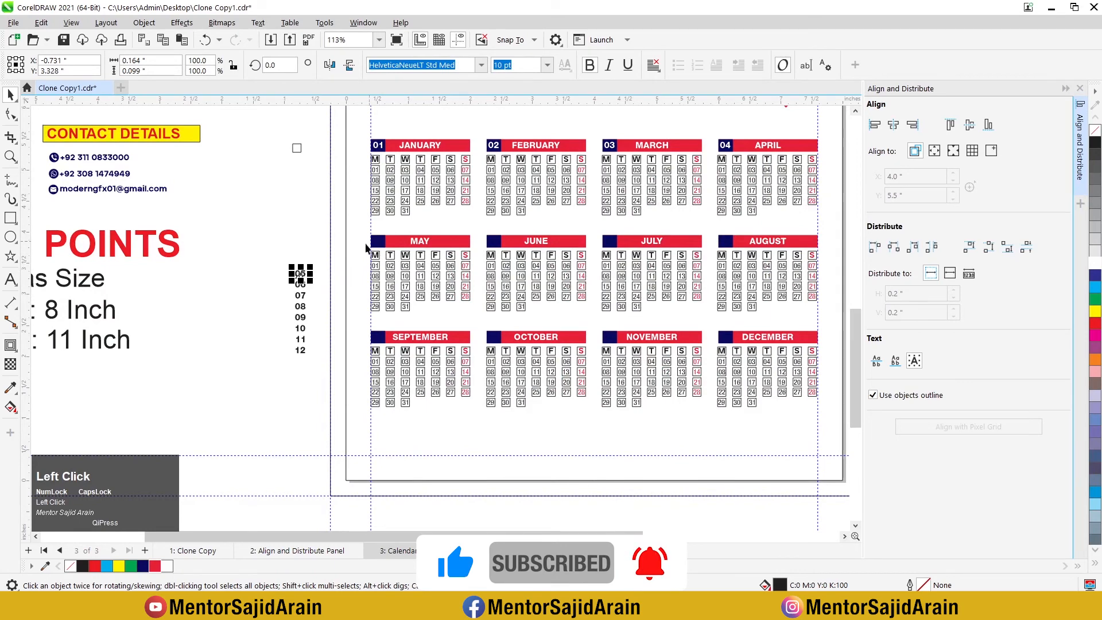
scroll(302, 271, "up", 2)
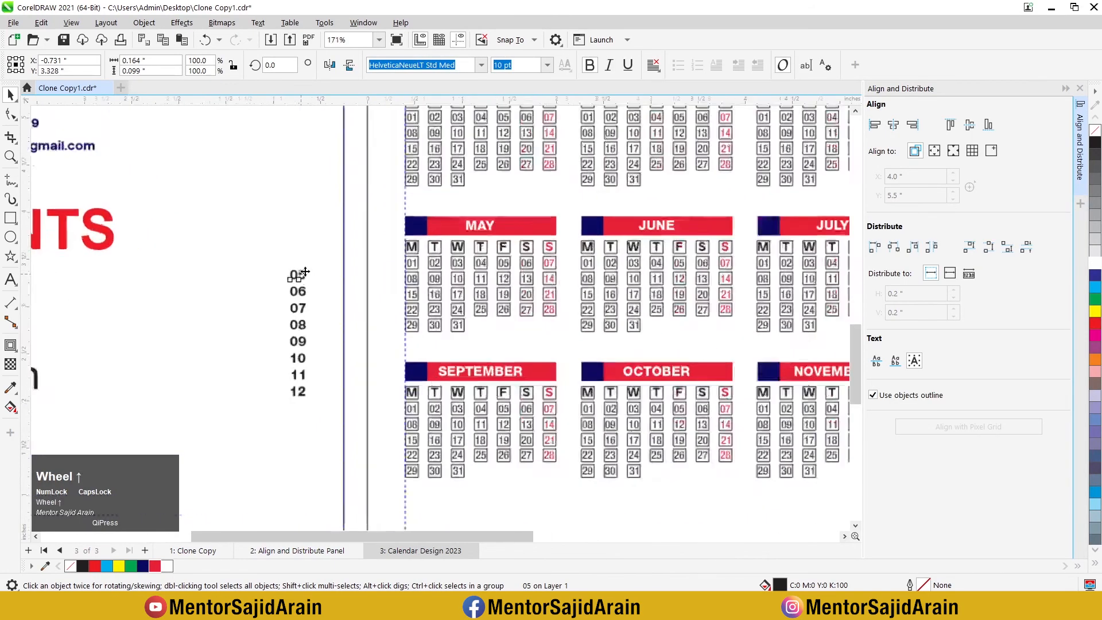
left_click(381, 245, "shift")
key("c")
key("e")
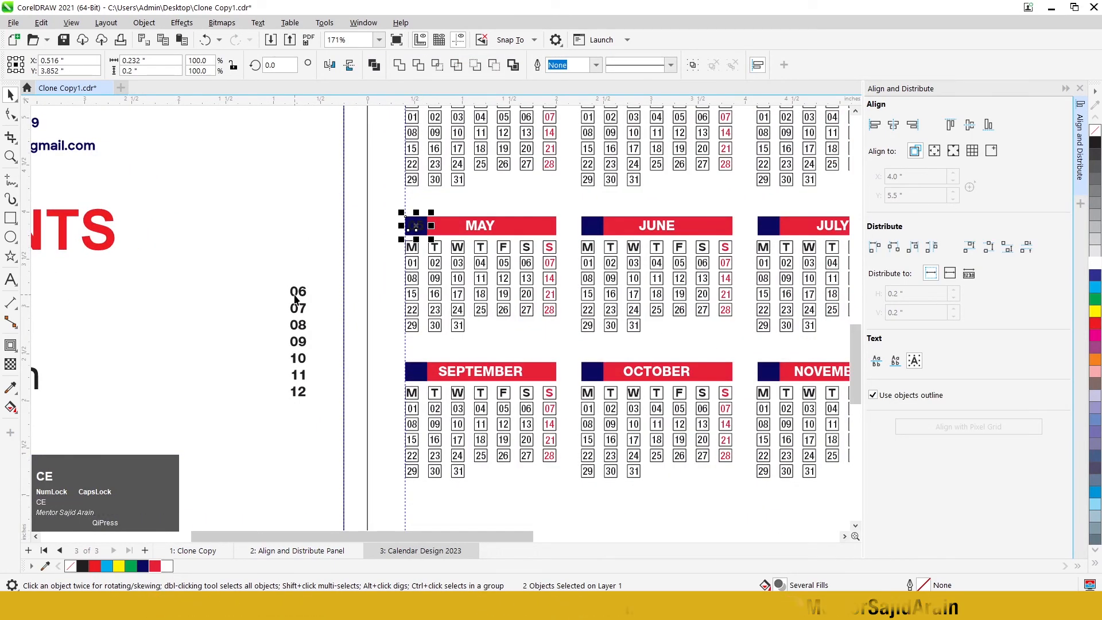
left_click(420, 226)
left_click(1099, 264)
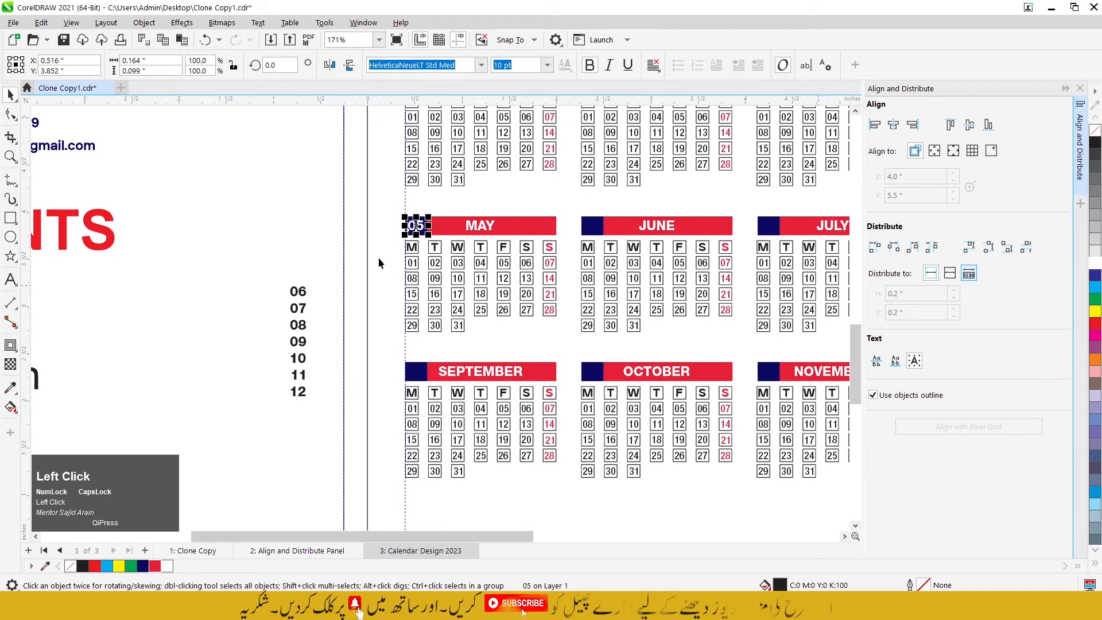
left_click(194, 225)
Step: Center the number 06 on JUNE's blue box and fill it white
scroll(194, 226, "down", 1)
scroll(238, 274, "up", 1)
left_click(274, 271)
left_click(566, 202, "shift")
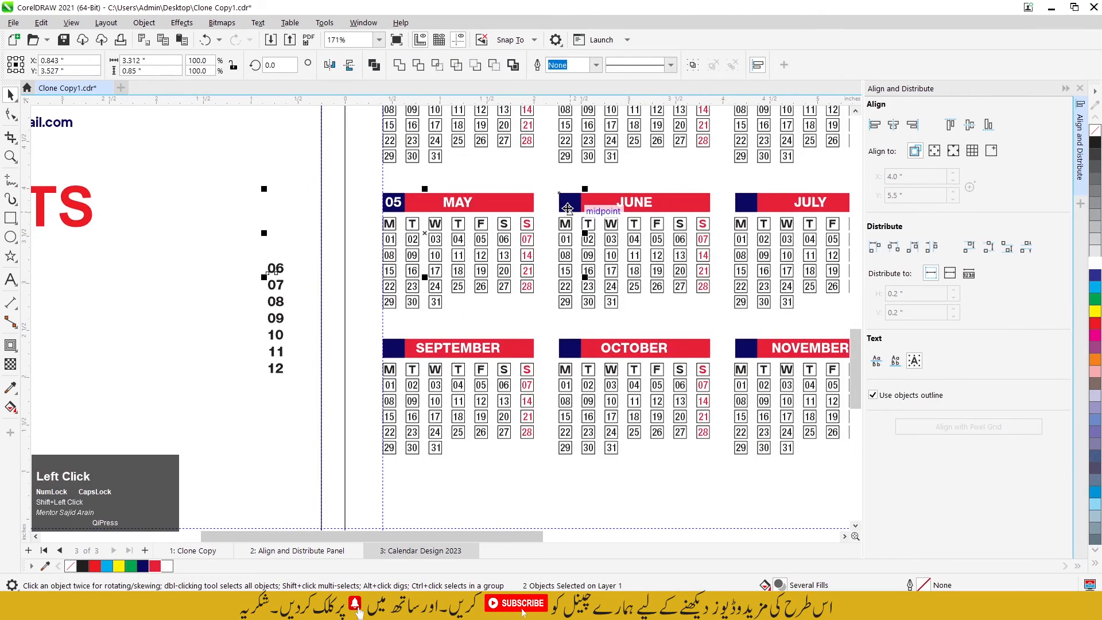
key("c")
key("e")
left_click(256, 261)
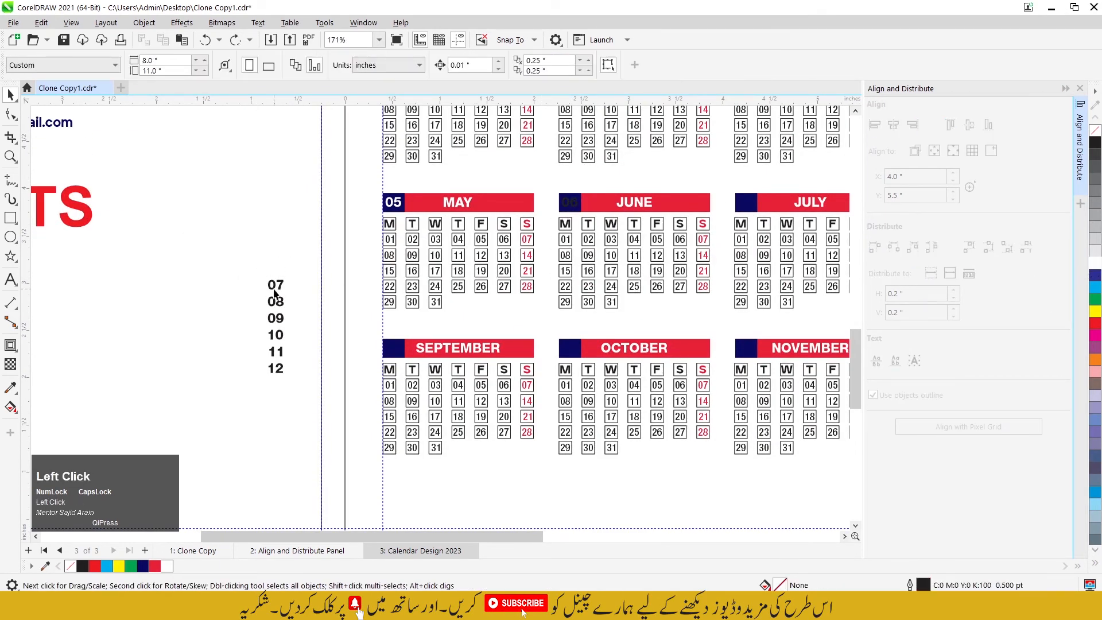
left_click(570, 203)
left_click(1096, 264)
Step: Center the numbers 07 and 08 on the blue boxes of JULY and AUGUST, filled white
left_click_drag(239, 246, 278, 315)
left_click(281, 285)
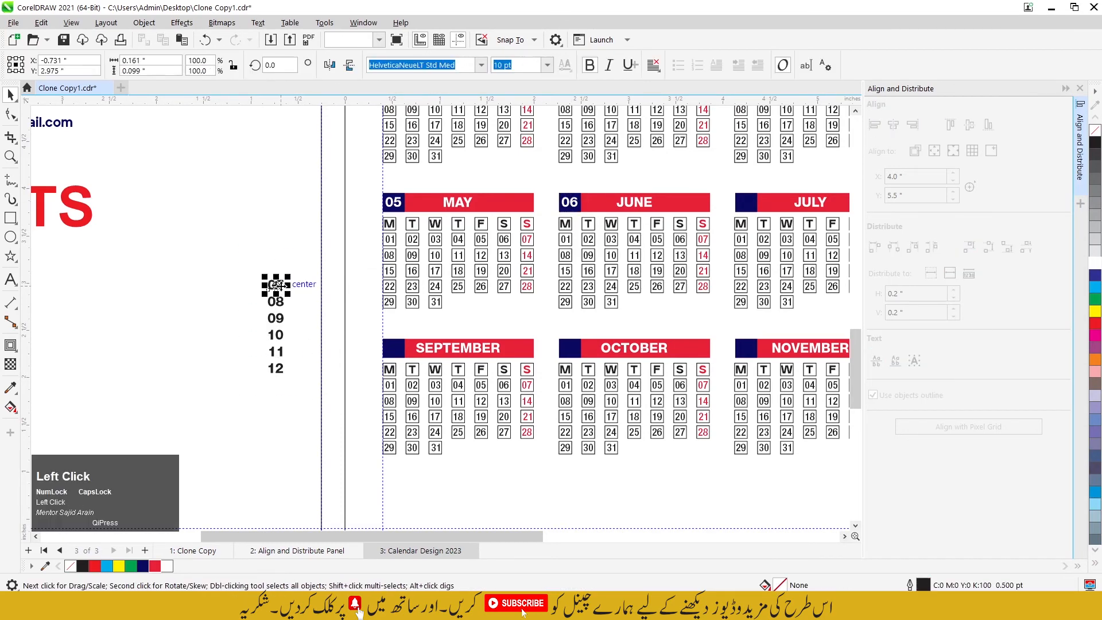
left_click(749, 205, "shift")
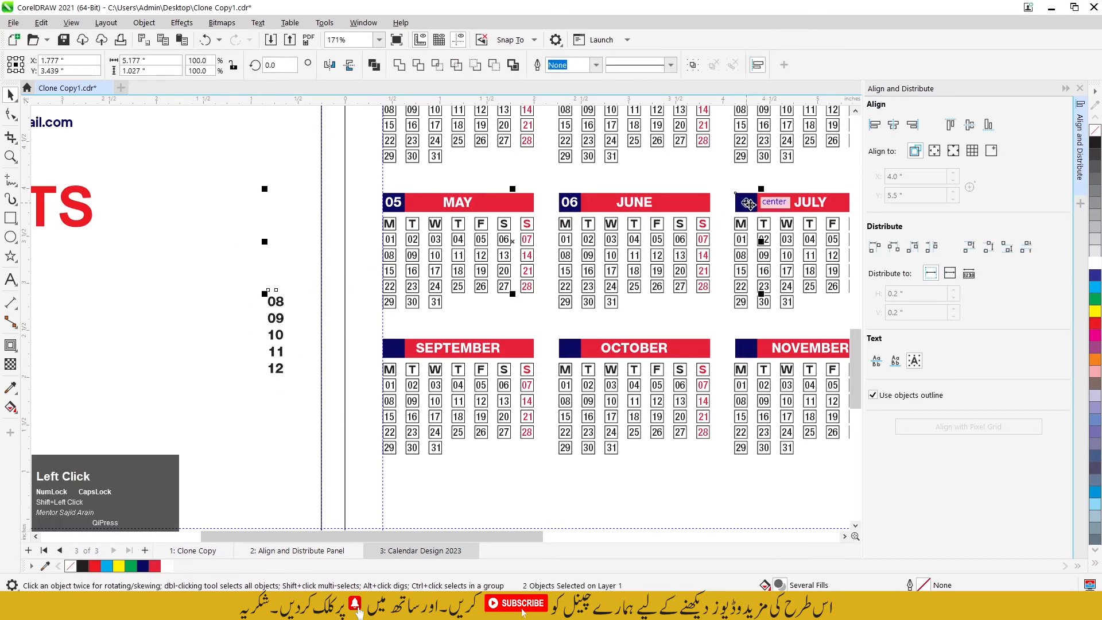
scroll(344, 233, "down", 2)
left_click(312, 276)
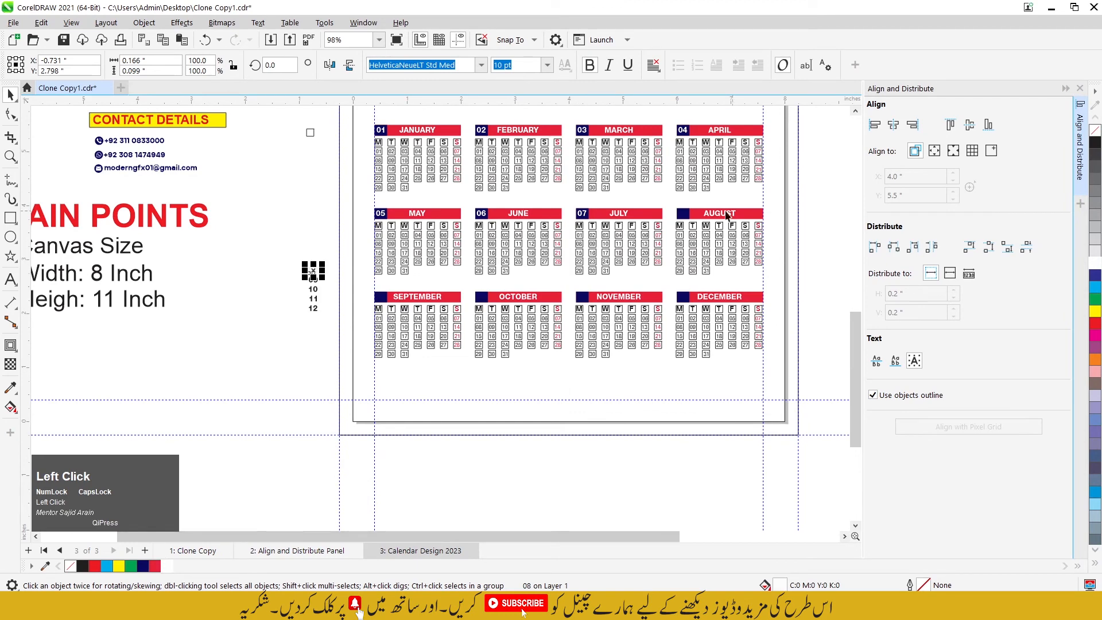
left_click(683, 215, "shift")
key("e")
key("c")
Step: Center the numbers 09 and 10 on the blue boxes of SEPTEMBER and OCTOBER, filled white
left_click(312, 280)
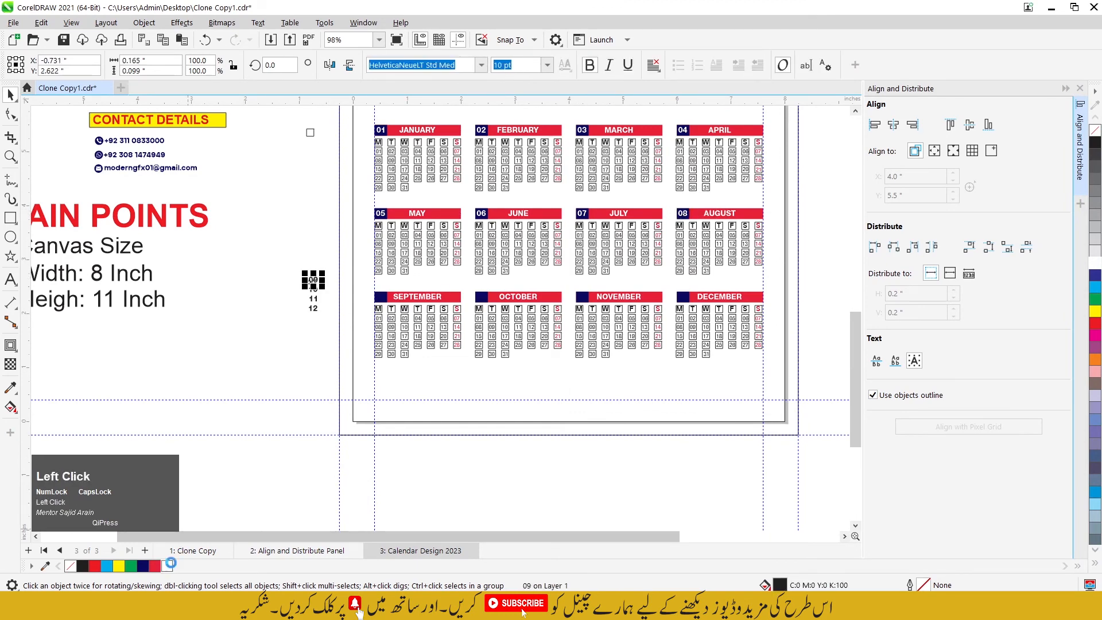
left_click(386, 301, "shift")
key("e")
key("c")
scroll(325, 283, "up", 1)
left_click(313, 289)
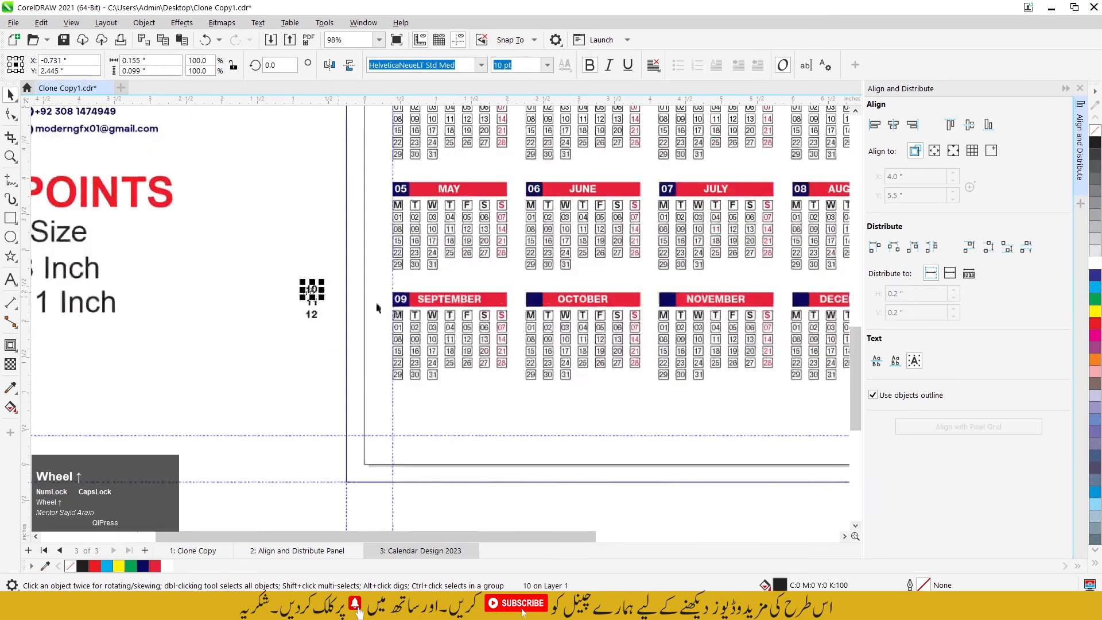
left_click(482, 296, "shift")
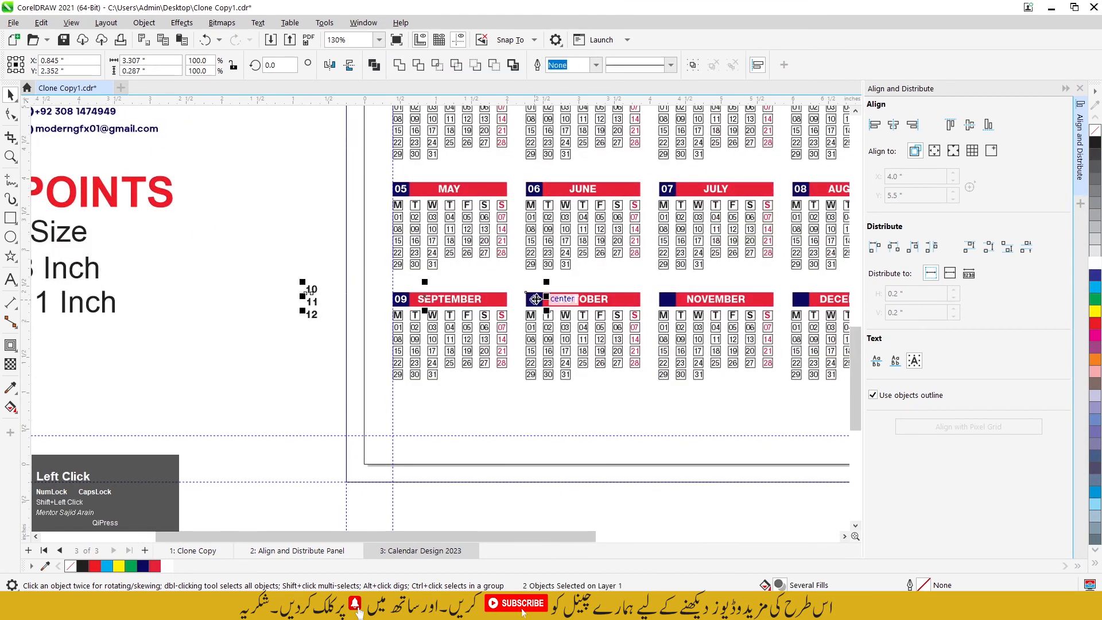
Step: Center the numbers 11 and 12 on the blue boxes of NOVEMBER and DECEMBER, filled white
left_click(303, 323)
left_click(311, 302)
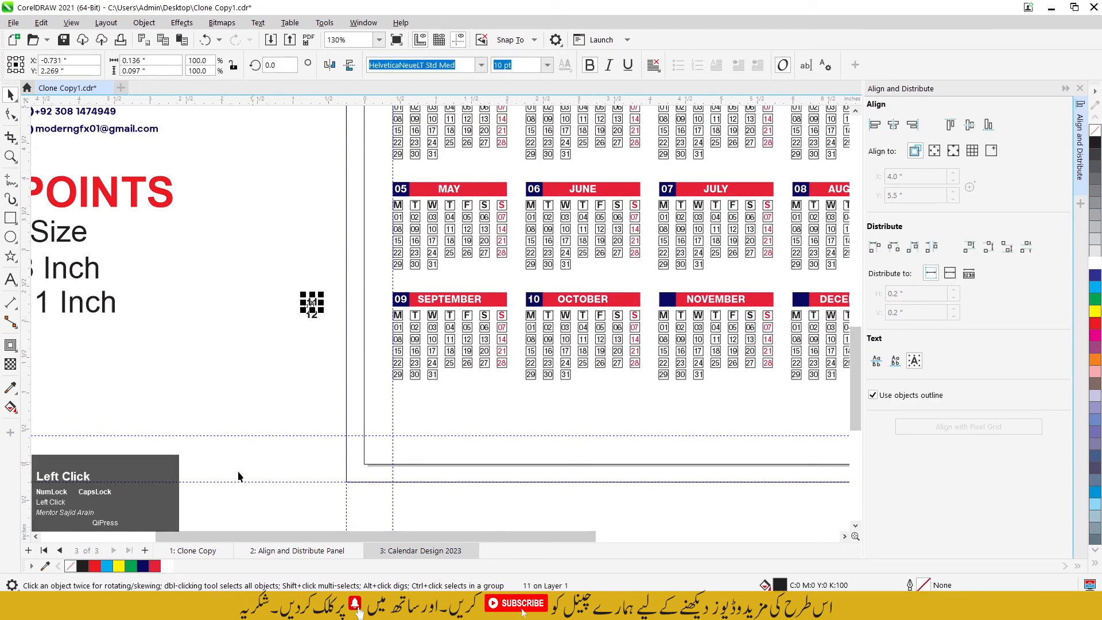
left_click_drag(310, 301, 667, 299)
left_click(311, 315)
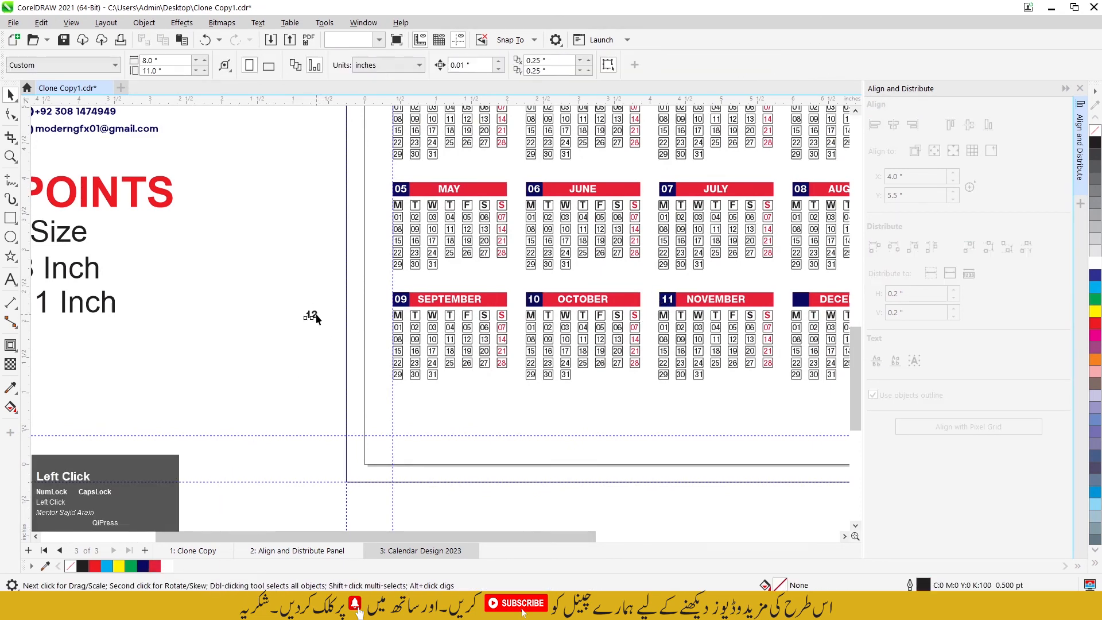
left_click(799, 299, "shift")
key("c")
key("e")
left_click(323, 300)
scroll(338, 306, "down", 2)
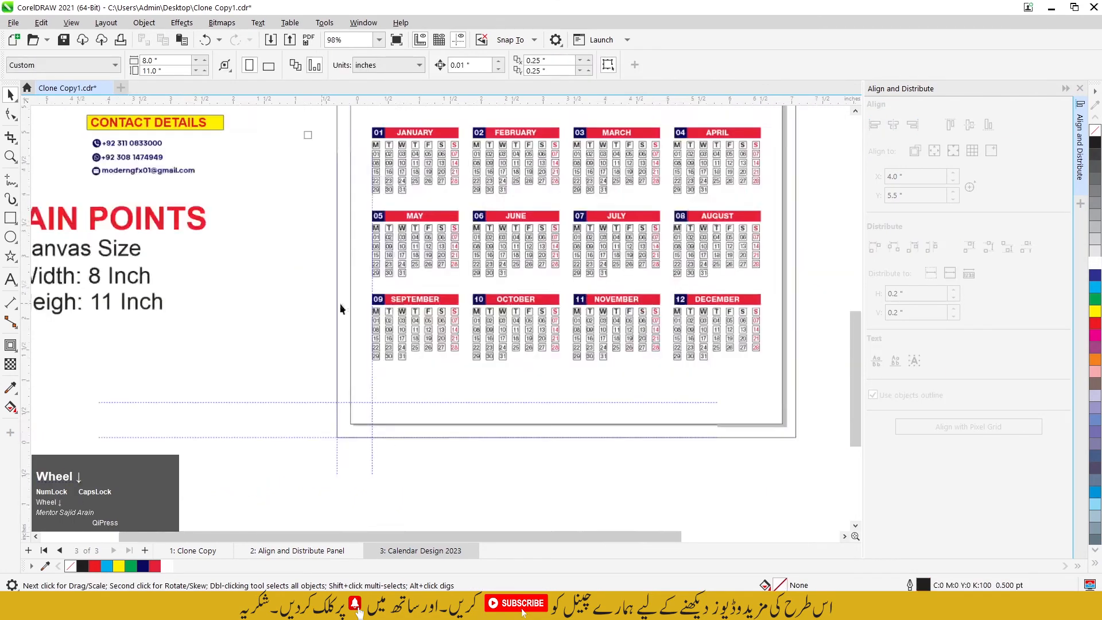
scroll(710, 225, "up", 2)
scroll(686, 270, "down", 2)
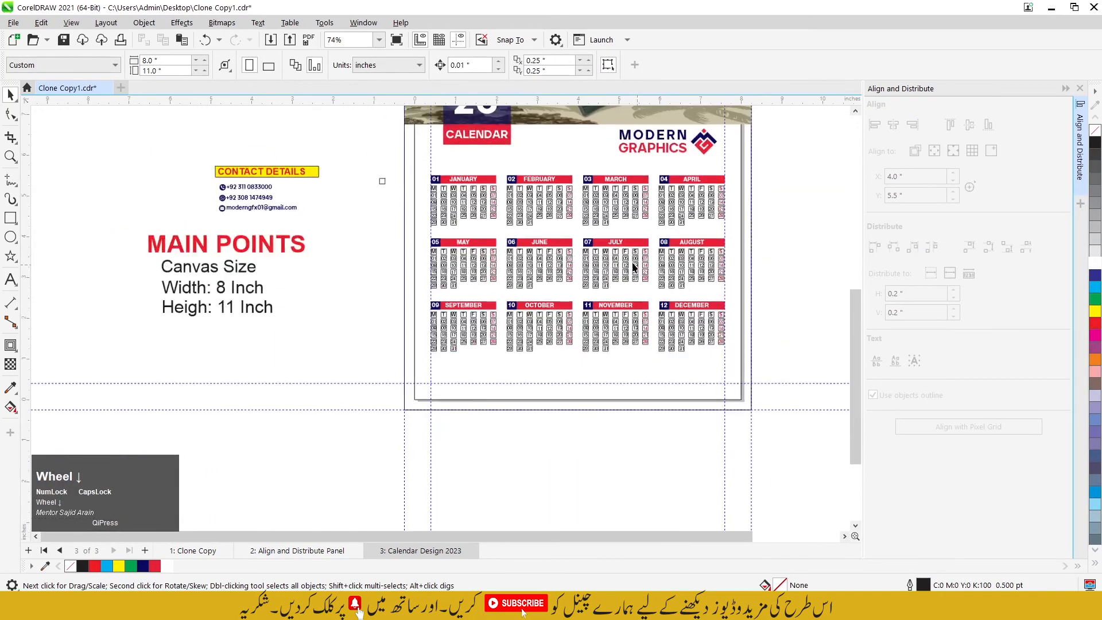
Step: Delete the small master square beside the page to remove its cloned boxes around all the dates
left_click(382, 181)
scroll(382, 182, "up", 1)
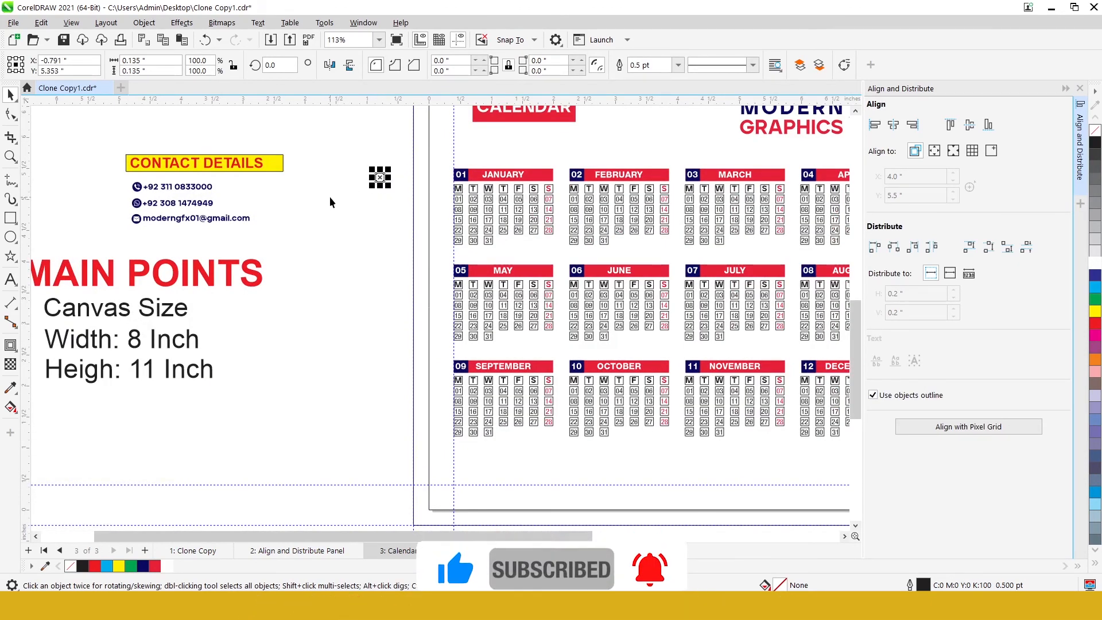
scroll(336, 172, "down", 1)
scroll(339, 165, "up", 1)
left_click_drag(316, 160, 376, 224)
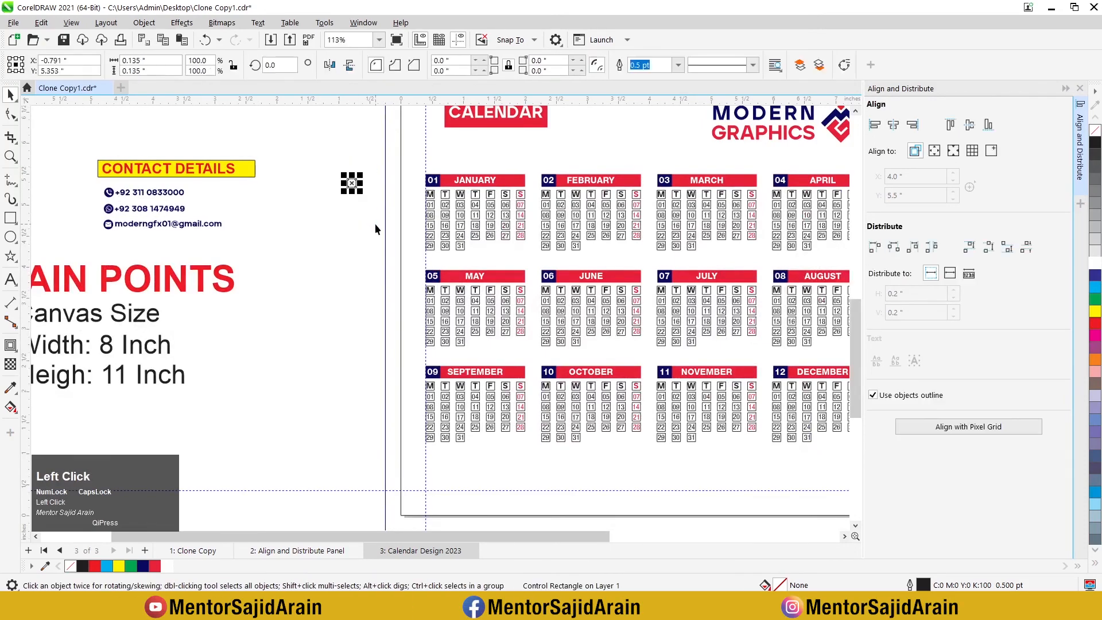
key("Delete")
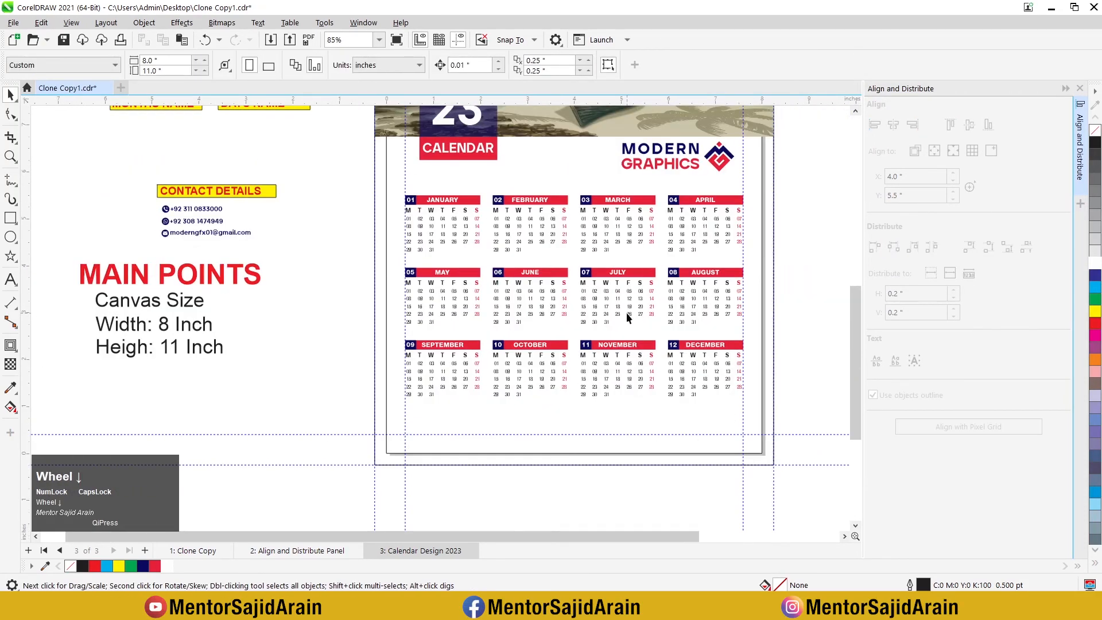
scroll(666, 294, "up", 2)
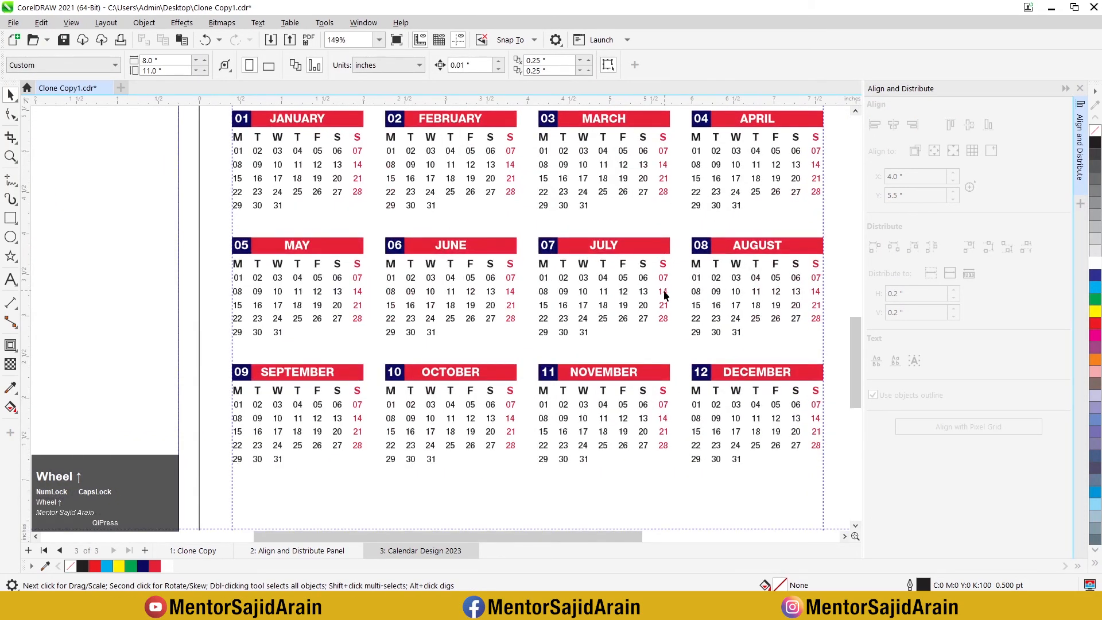
scroll(653, 271, "down", 2)
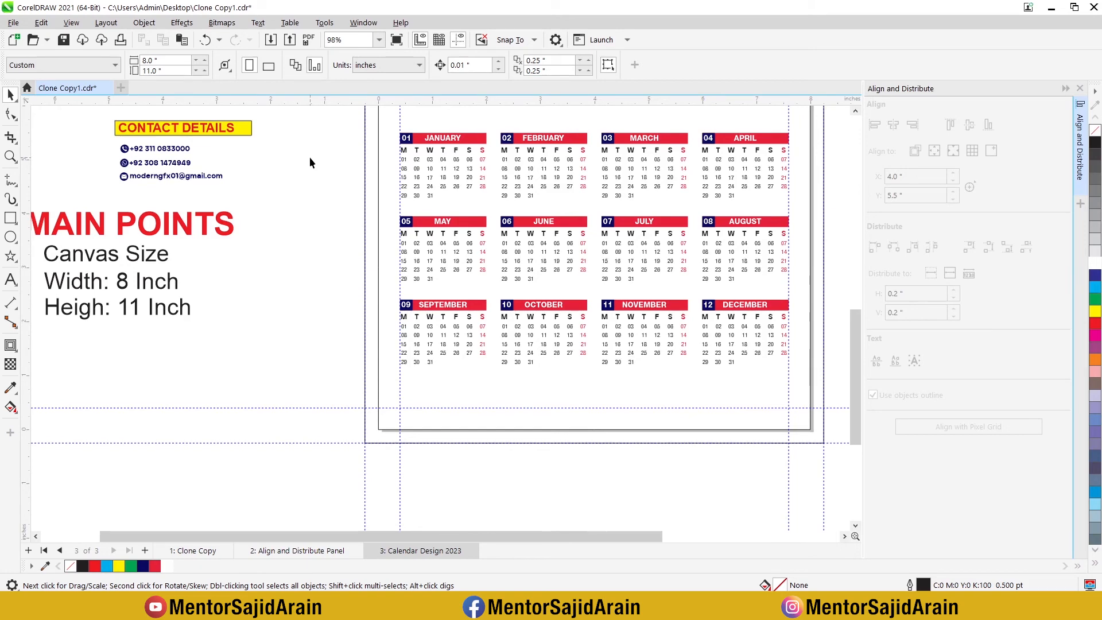
Step: Draw a rectangle about 2.67 × 0.51 inch below the SEPTEMBER grid from the outer bleed edge, filled red #E82138 with no outline
scroll(355, 250, "down", 2)
scroll(355, 249, "up", 1)
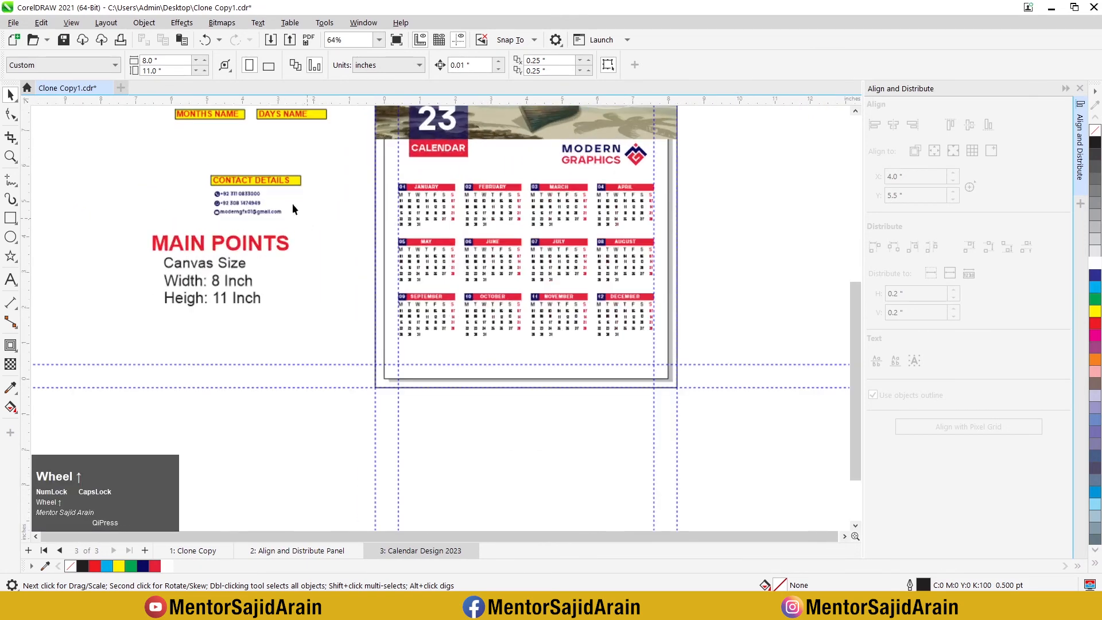
left_click(11, 217)
scroll(431, 392, "up", 2)
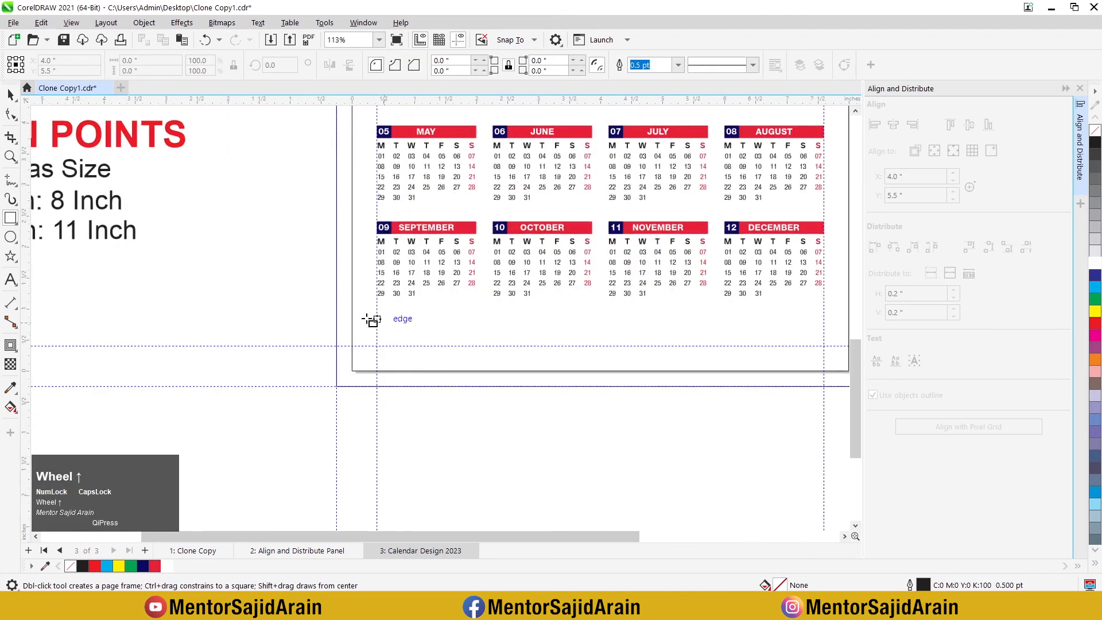
left_click_drag(337, 314, 502, 346)
left_click(11, 95)
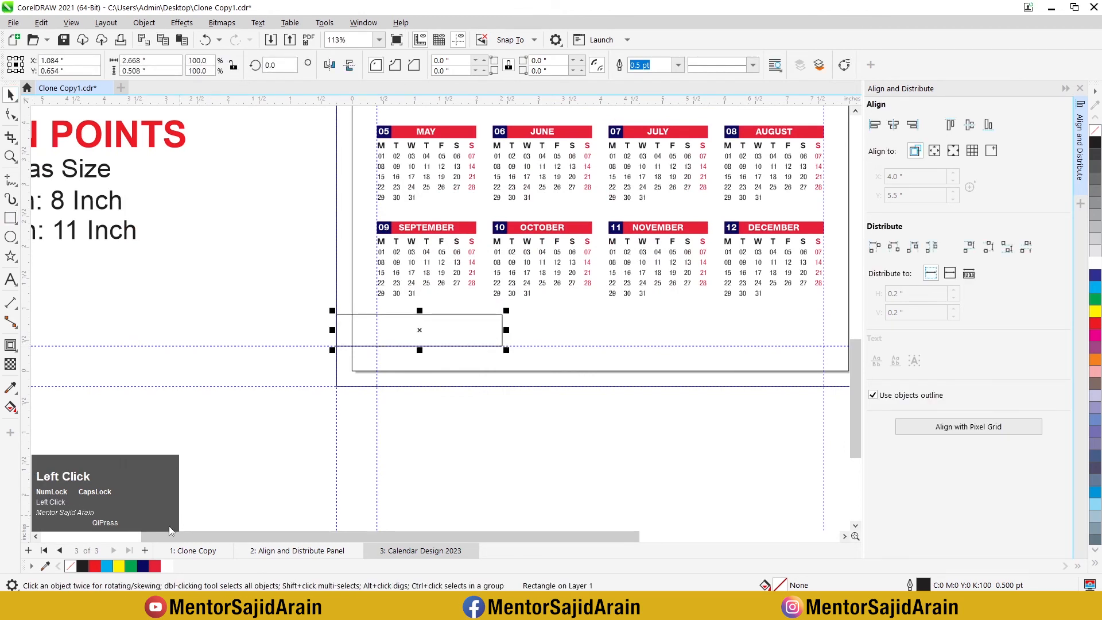
left_click(156, 565)
right_click(1095, 130)
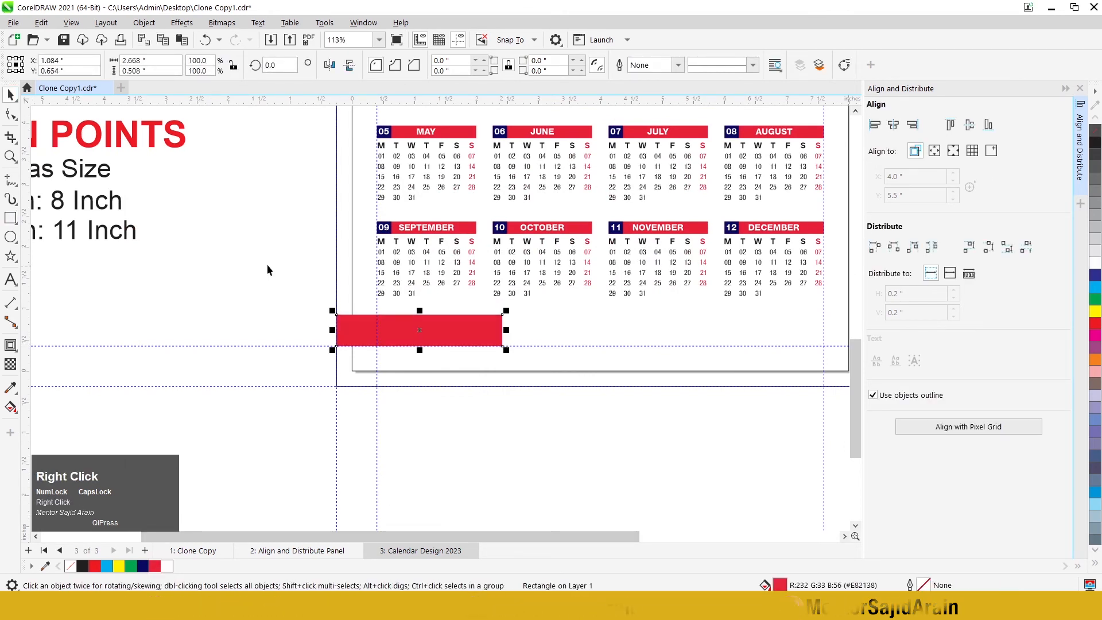
scroll(161, 272, "down", 1)
scroll(161, 272, "up", 1)
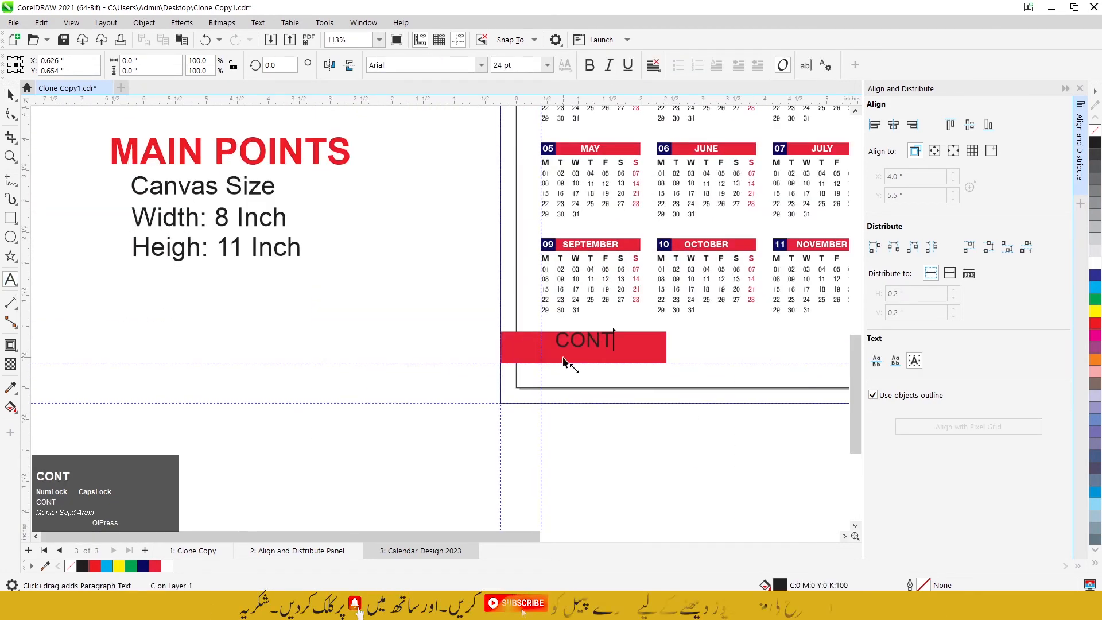
Step: Add the text CONTACT on the red bar below the SEPTEMBER grid, making it bold with a white fill
type("ACT")
left_click(480, 338)
left_click_drag(630, 346, 623, 353)
left_click(590, 65)
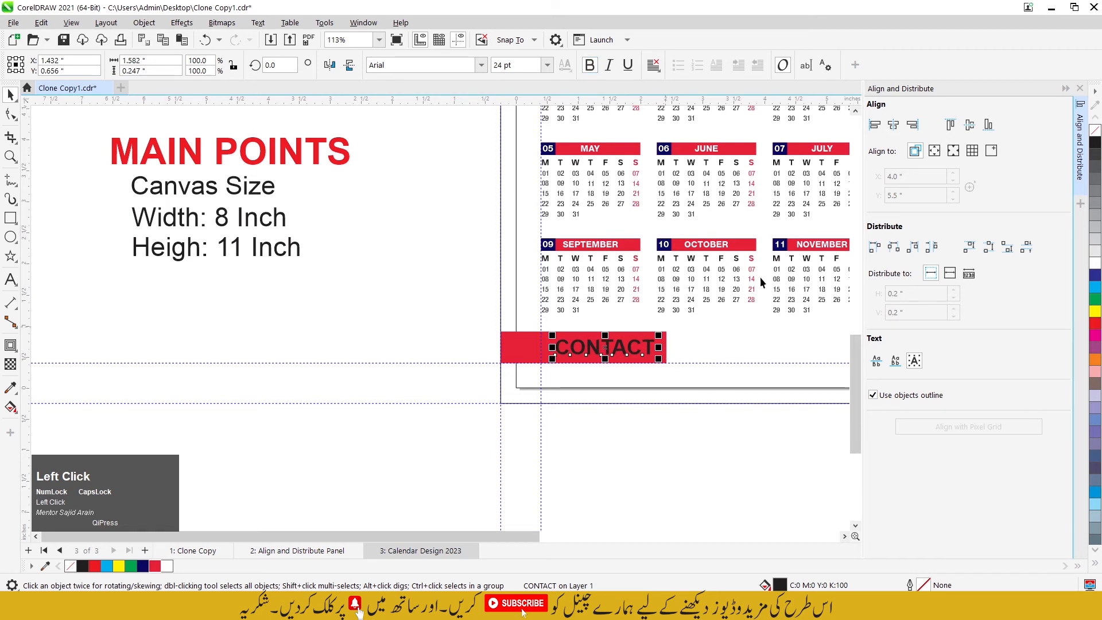
left_click(1094, 263)
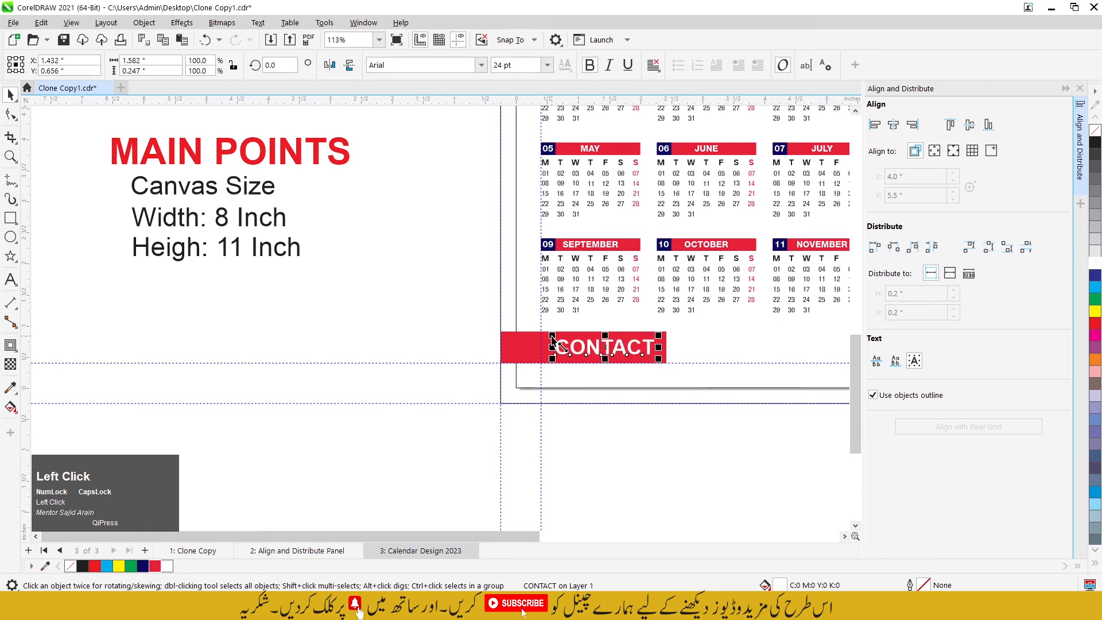
Step: Change the CONTACT text's font to AventaVariable and align it to the vertical middle of the red bar
left_click(481, 65)
type("AVEN")
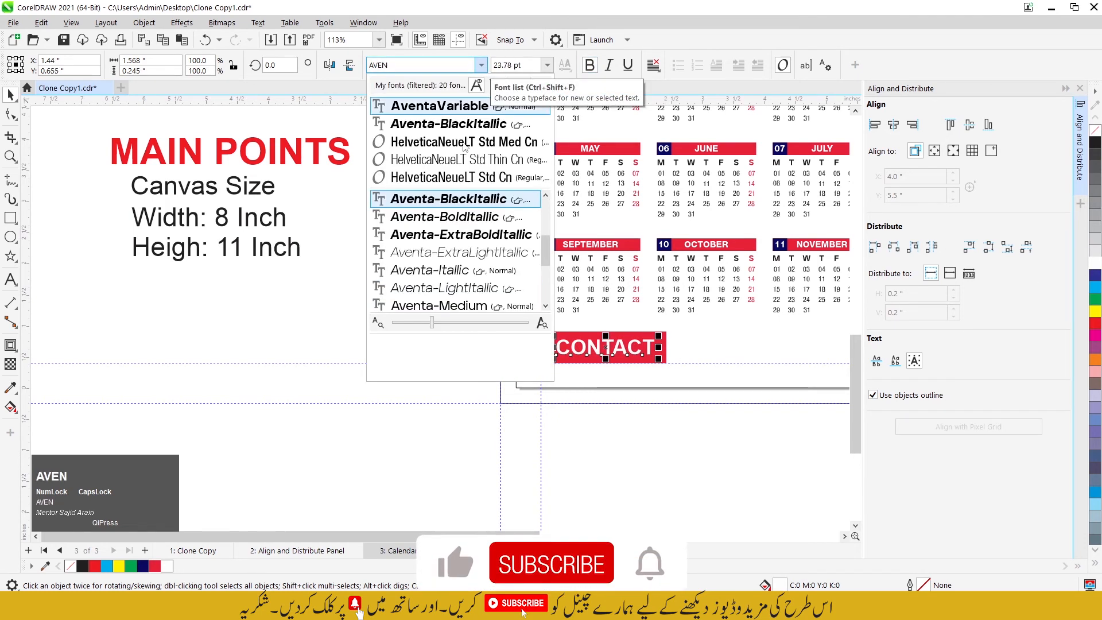
left_click(432, 109)
scroll(691, 376, "up", 1)
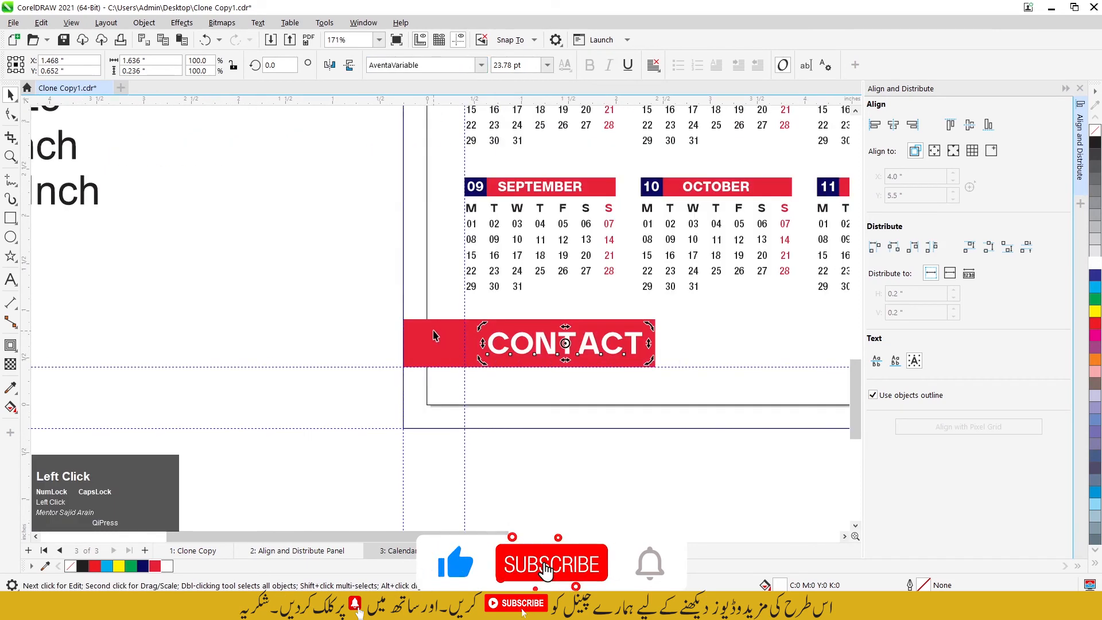
left_click(433, 331, "shift")
key("e")
left_click(372, 331)
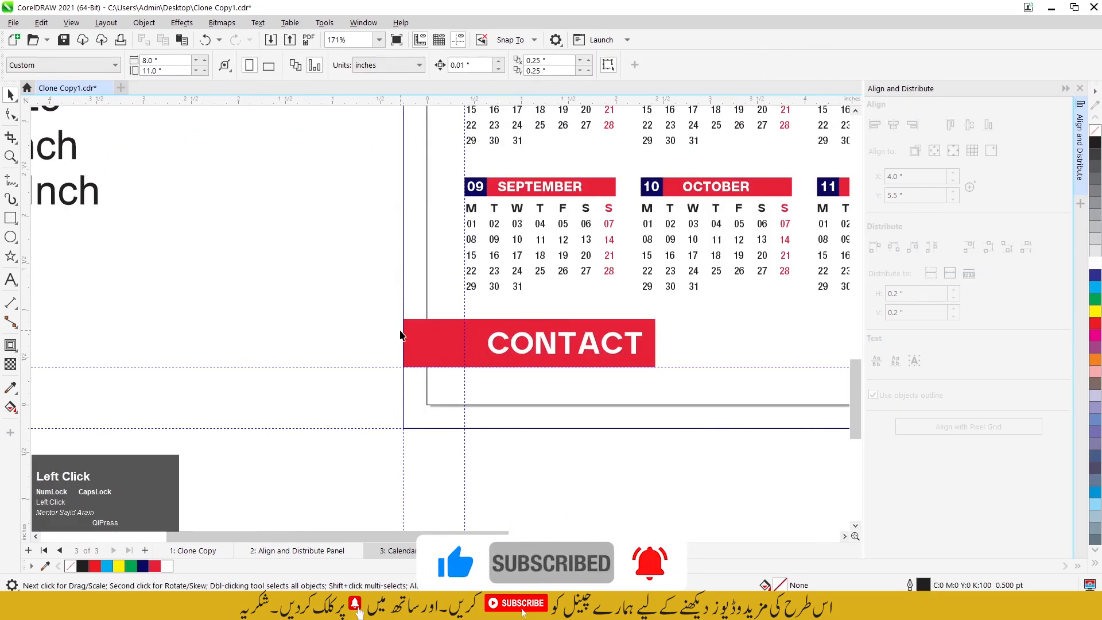
scroll(381, 315, "down", 3)
scroll(284, 194, "up", 4)
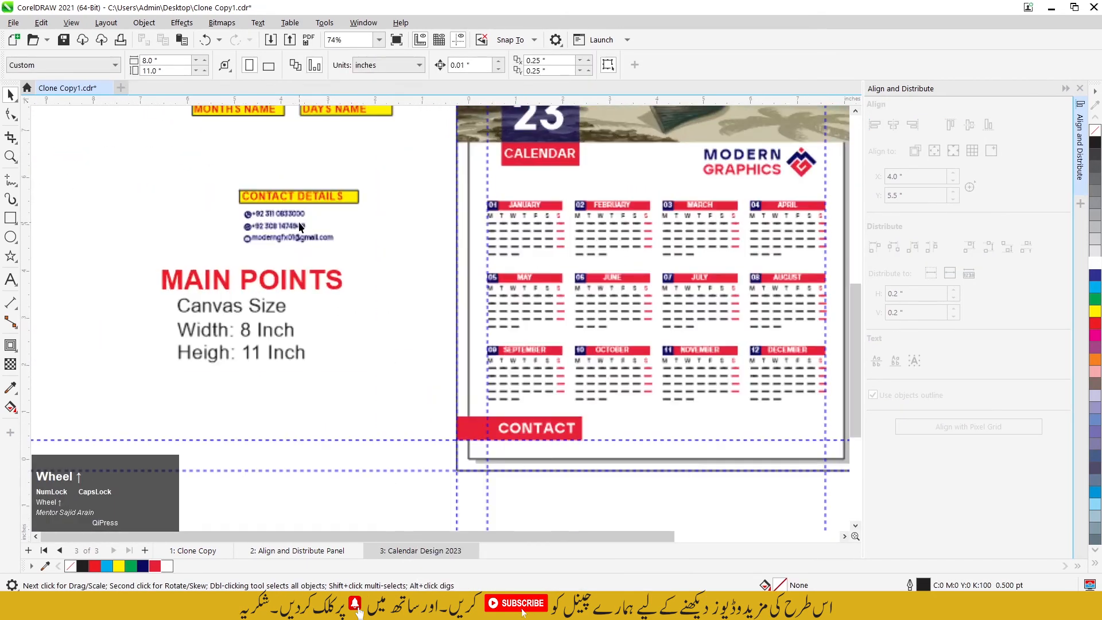
scroll(237, 219, "up", 1)
left_click_drag(205, 204, 196, 205)
key("ctrl+z")
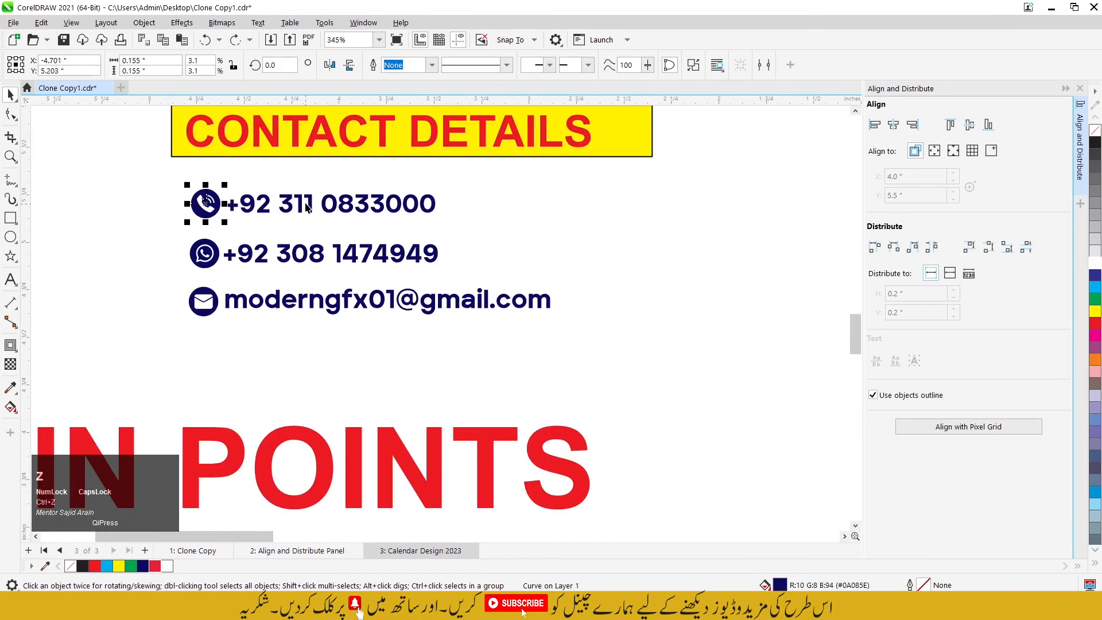
left_click_drag(299, 202, 339, 202)
key("ctrl+z")
Step: Group the phone, WhatsApp and e-mail icons each with the contact text beside it under CONTACT DETAILS
left_click(211, 180)
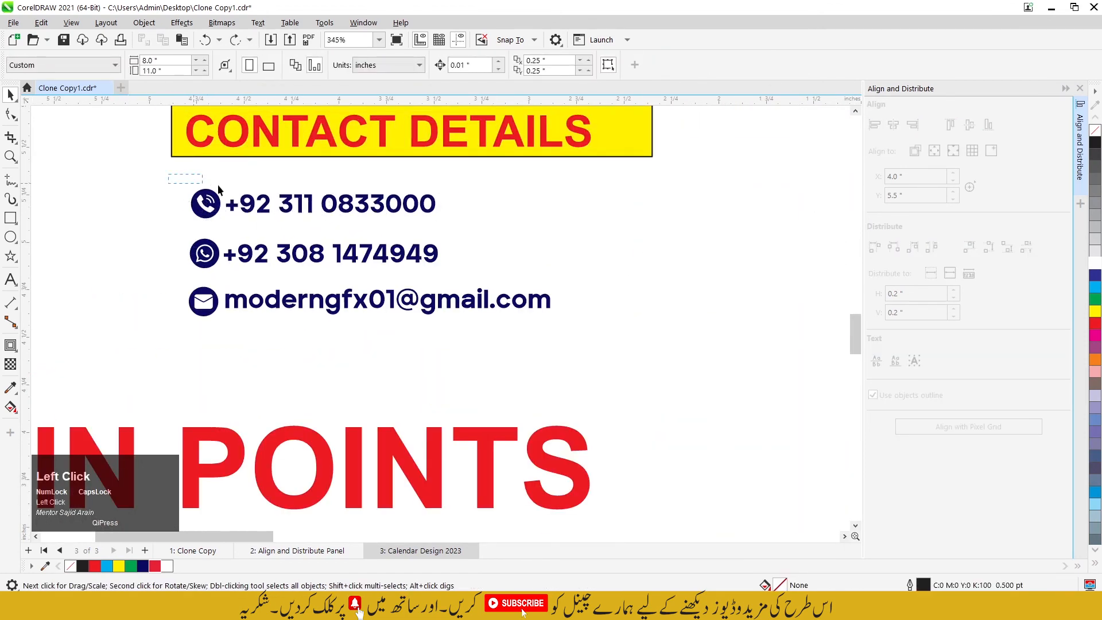
left_click_drag(466, 226, 468, 230)
key("ctrl+g")
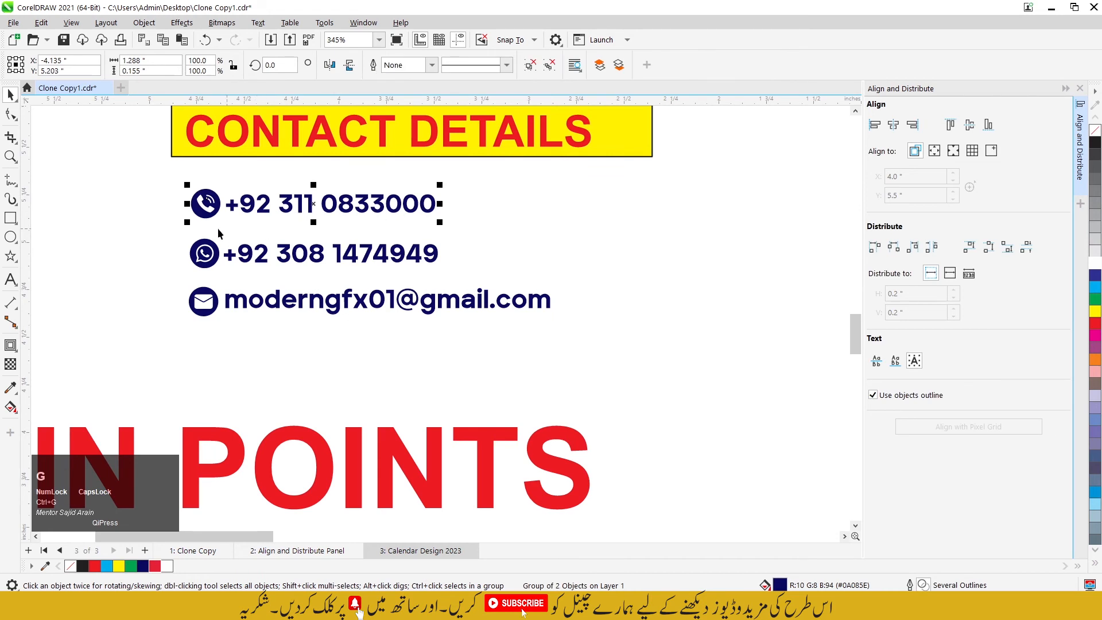
left_click_drag(174, 227, 410, 258)
left_click_drag(490, 270, 492, 273)
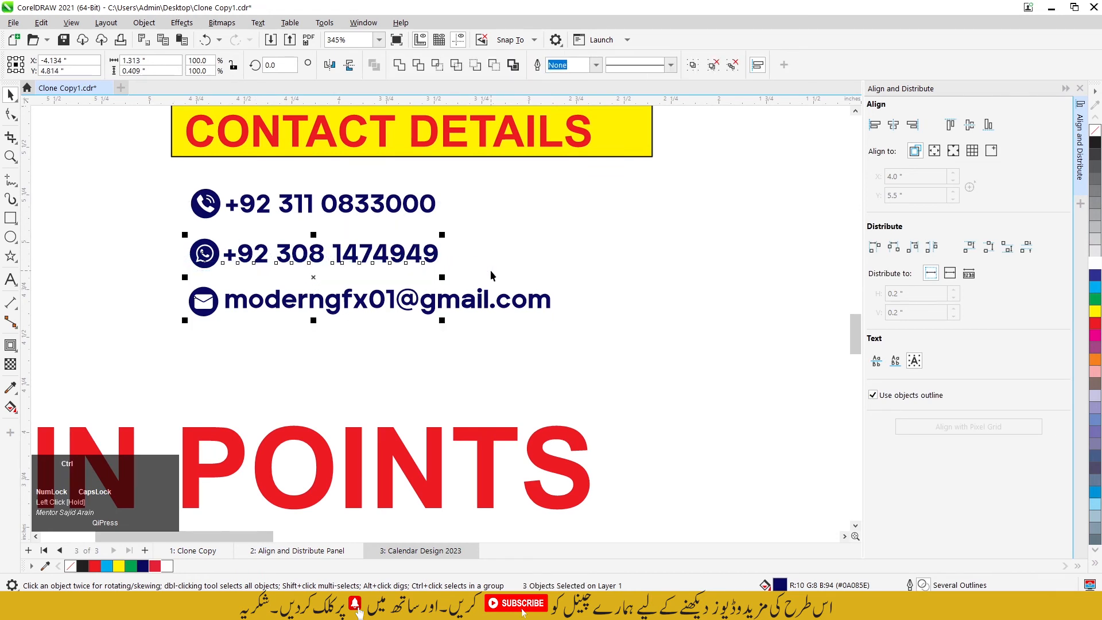
key("ctrl+g")
left_click(516, 300, "ctrl")
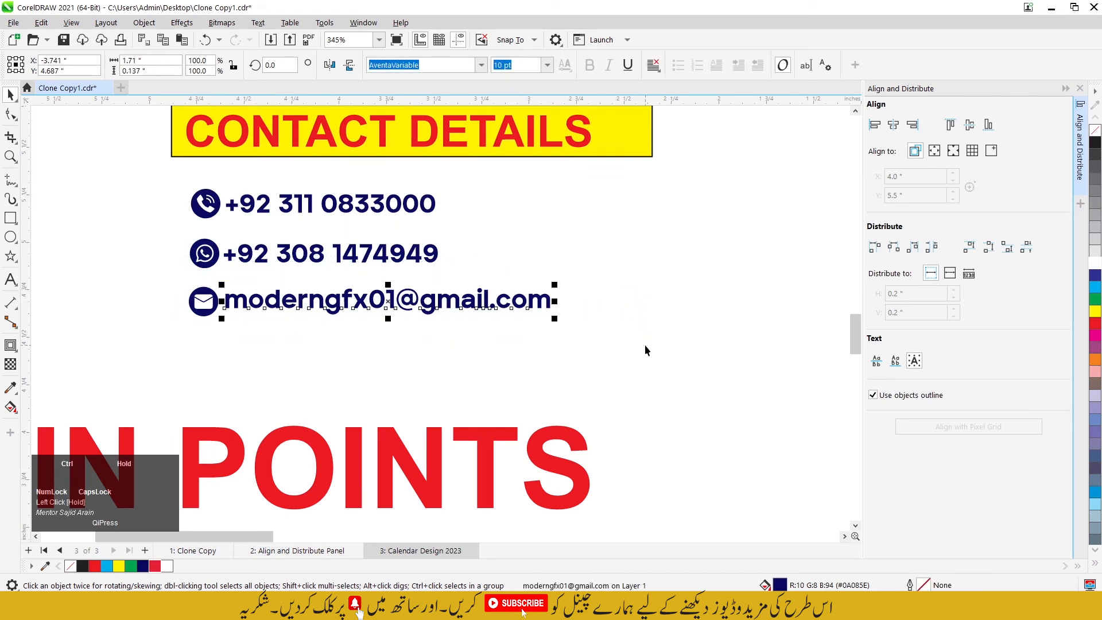
Step: Move the three contact groups together from the notes area to below the month grids on the calendar page
scroll(160, 180, "down", 1)
left_click_drag(143, 170, 435, 281)
scroll(167, 208, "down", 3)
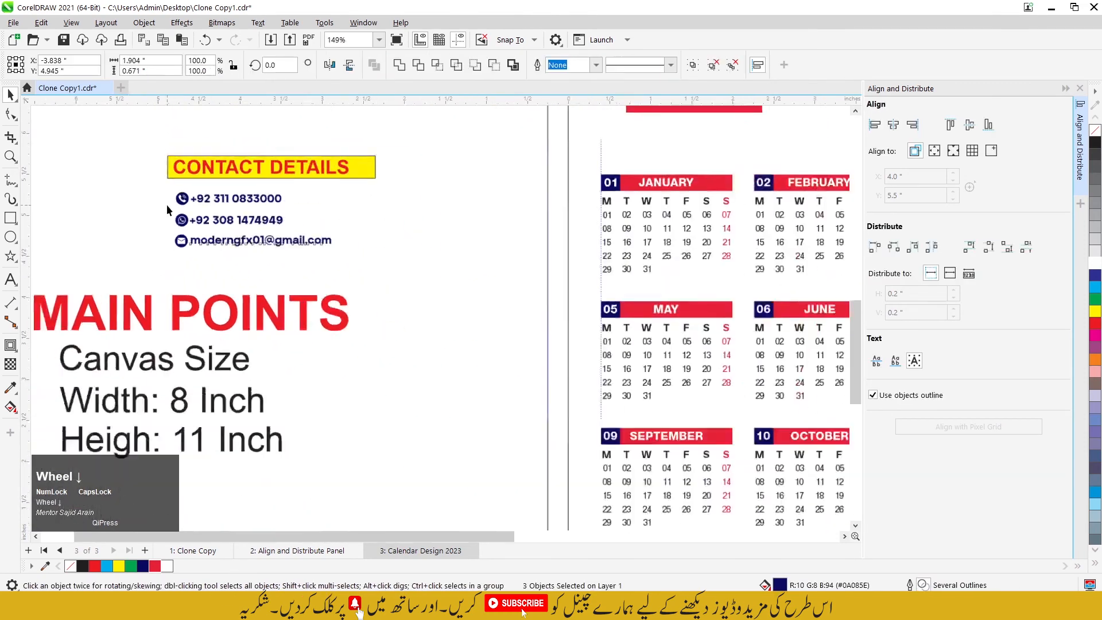
left_click(205, 210)
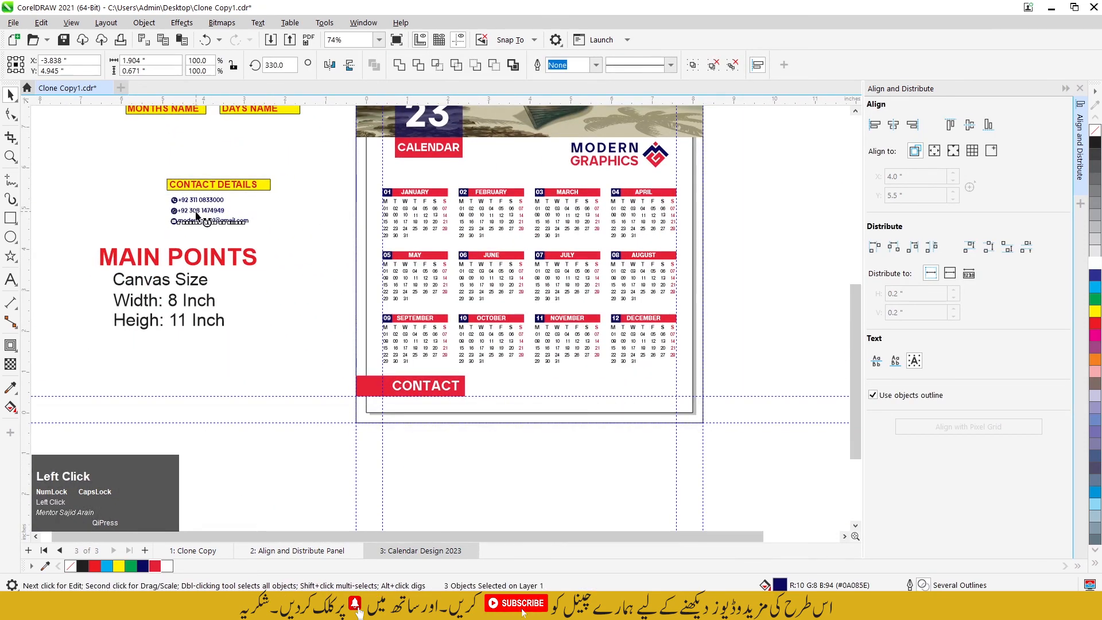
left_click_drag(197, 216, 580, 431)
Step: Arrange the phone, WhatsApp and e-mail groups in a single row beside the red CONTACT bar
scroll(568, 436, "up", 3)
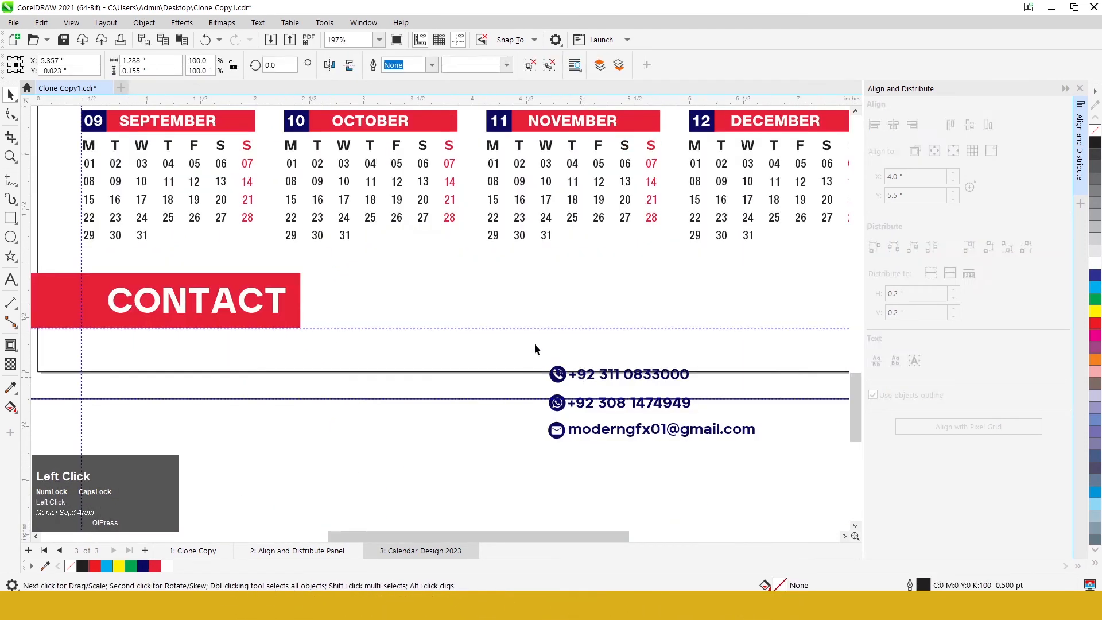
left_click_drag(584, 378, 390, 306)
left_click_drag(625, 402, 576, 426)
left_click_drag(576, 426, 553, 328)
left_click_drag(553, 453, 683, 333)
Step: Distribute the three contact groups with equal horizontal spacing and align their vertical centers
scroll(607, 331, "down", 2)
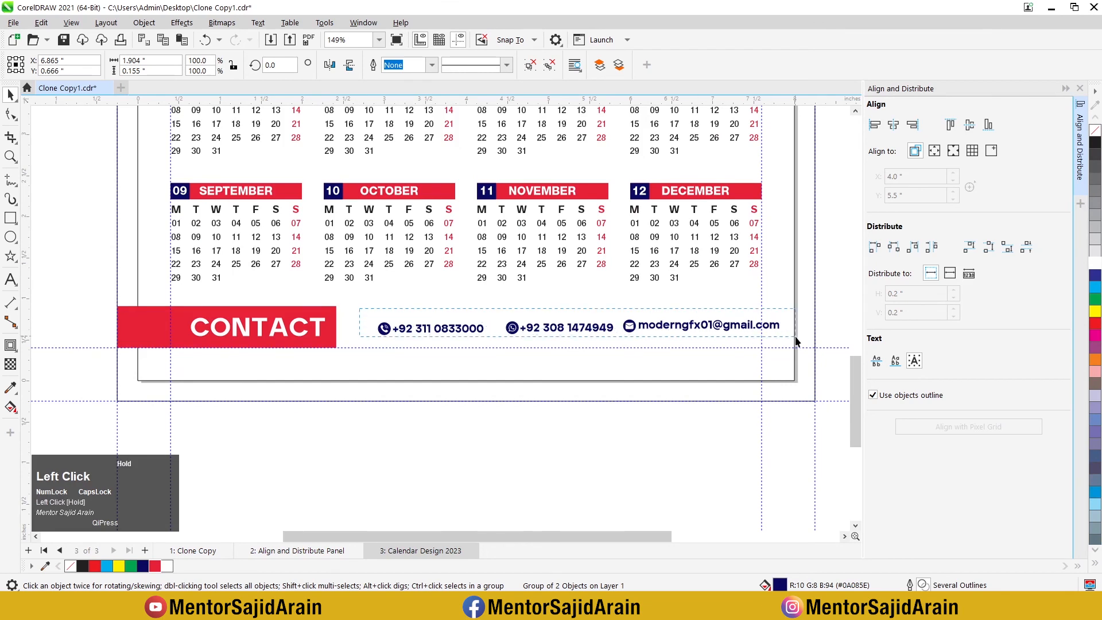
left_click_drag(796, 341, 798, 342)
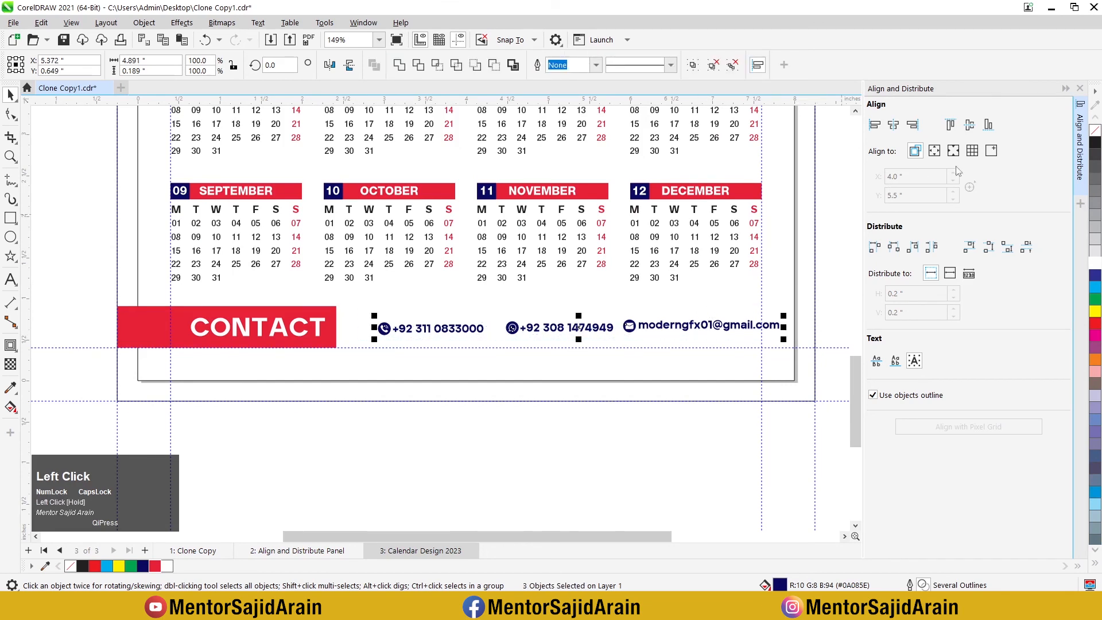
left_click(932, 247)
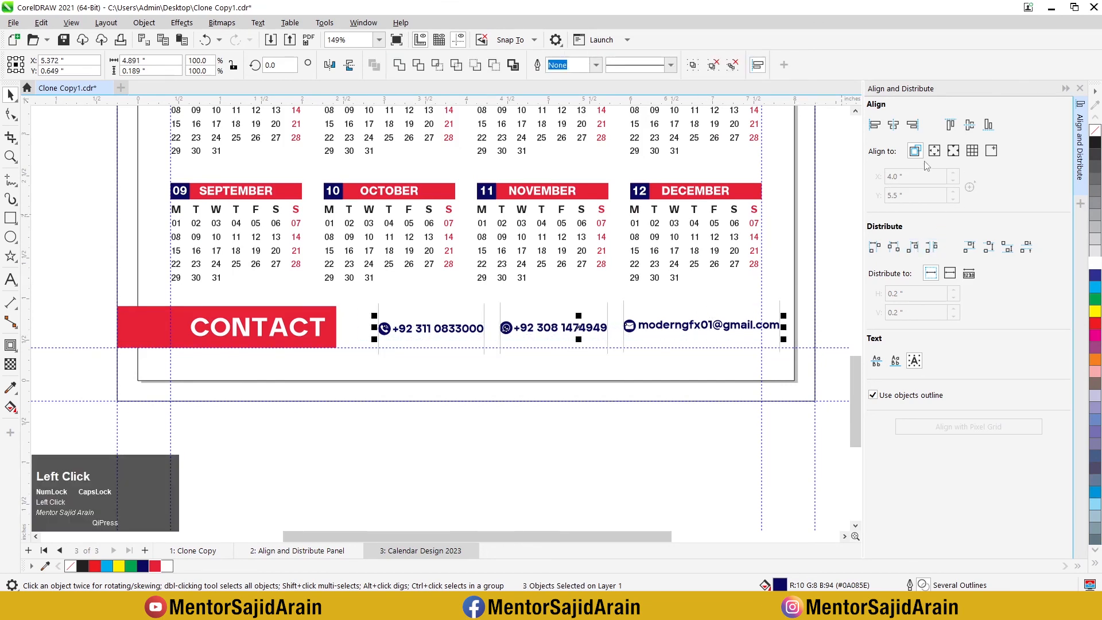
left_click(976, 131)
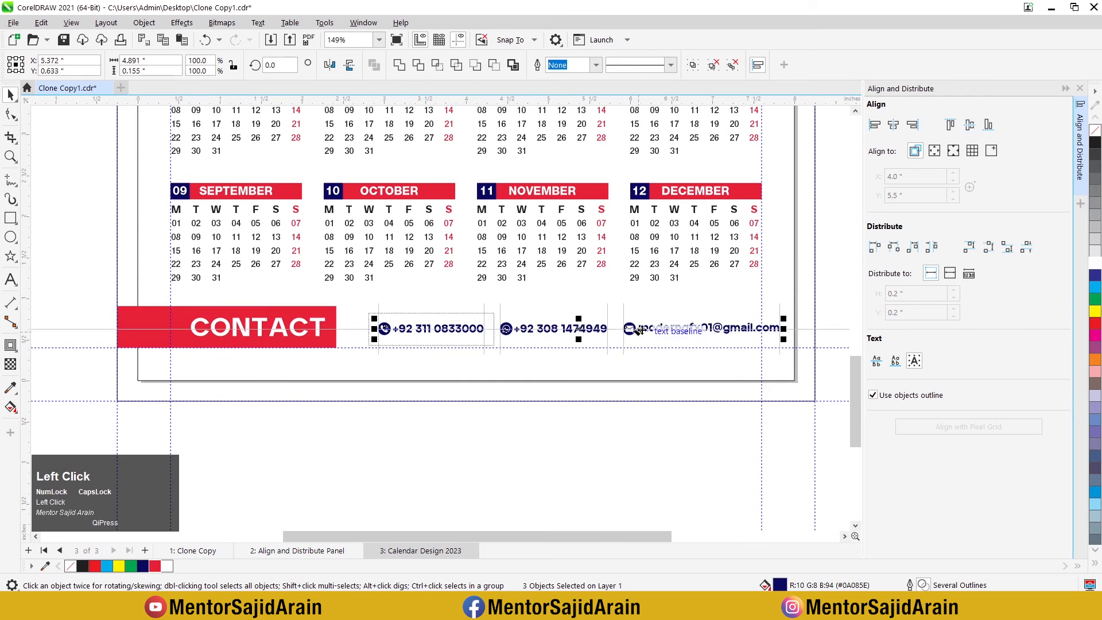
Step: Nudge the contact row left until it sits close to the red CONTACT bar, and slightly upward
left_click_drag(638, 330, 612, 339)
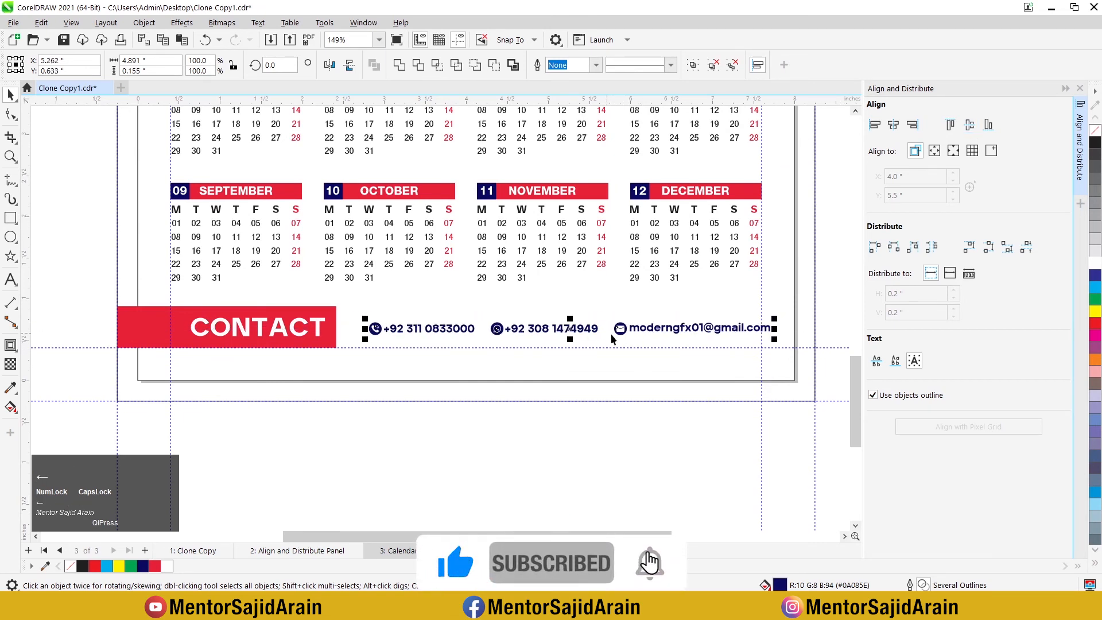
key("Left")
key("Left")
key("Left")
key("Left")
key("Left")
key("Left")
key("Left")
key("Left")
key("Left")
key("Left")
key("Left")
key("Left")
key("Left")
key("Left")
key("Left")
key("Left")
key("Left")
key("Left")
key("Left")
key("Left")
key("Up")
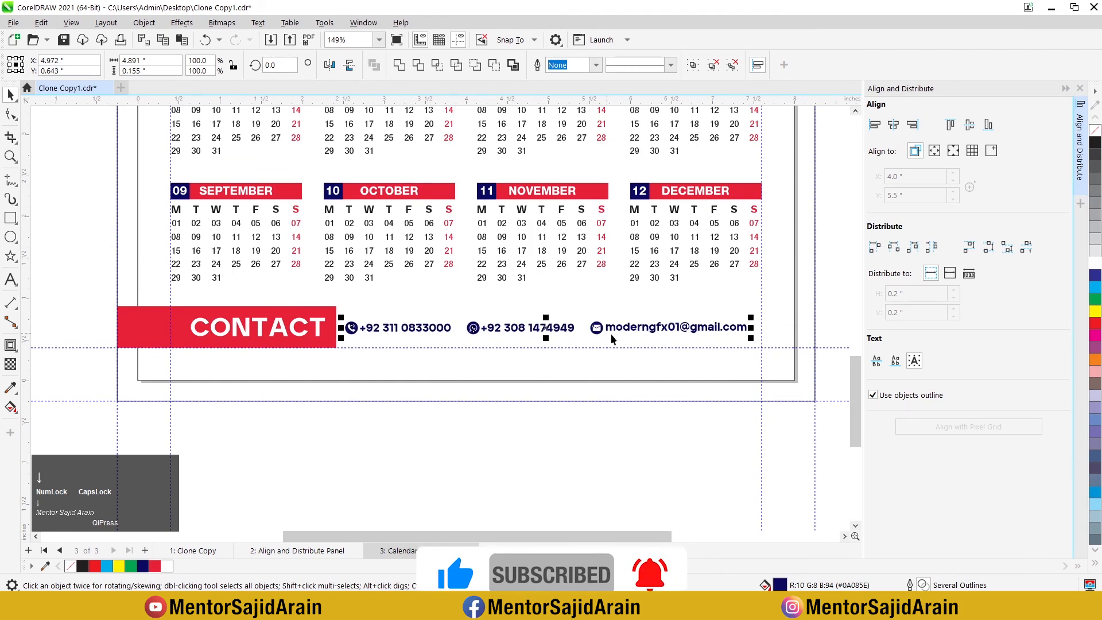
Step: Delete the MONTHS NAME, DAYS NAME, CONTACT DETAILS and MAIN POINTS notes beside the calendar page
scroll(612, 339, "down", 3)
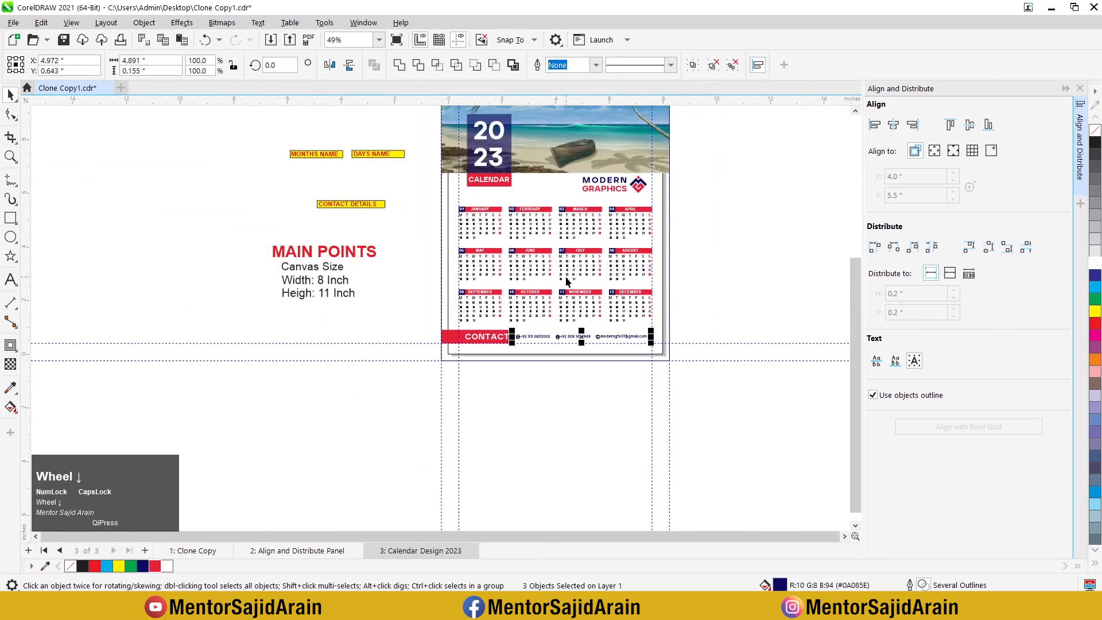
scroll(566, 278, "down", 2)
scroll(561, 240, "up", 1)
left_click(323, 170)
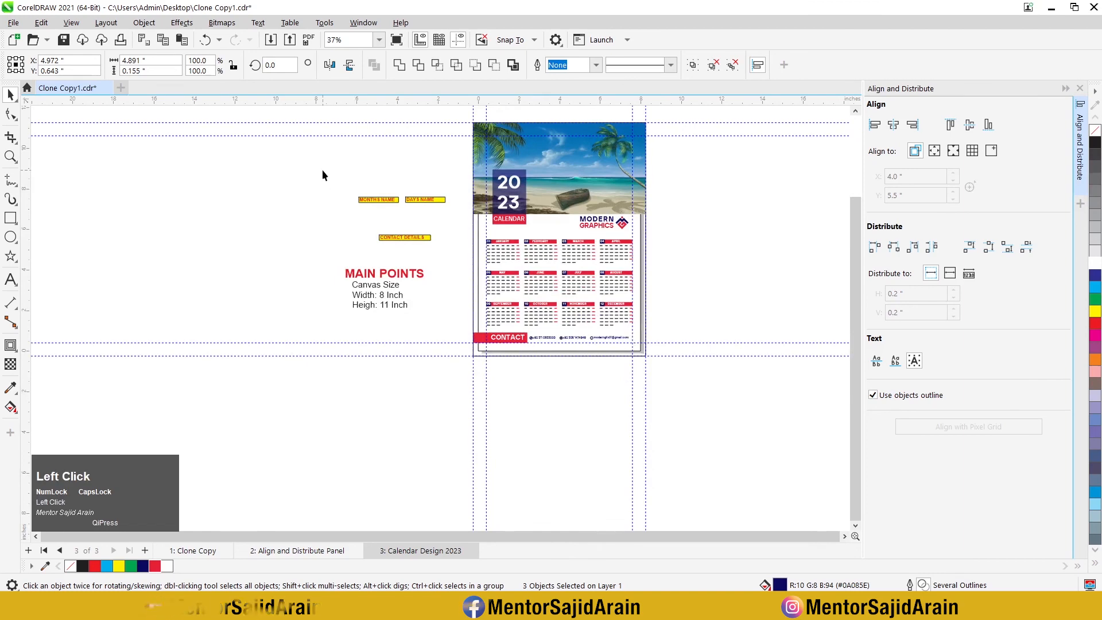
left_click_drag(322, 171, 460, 326)
key("Delete")
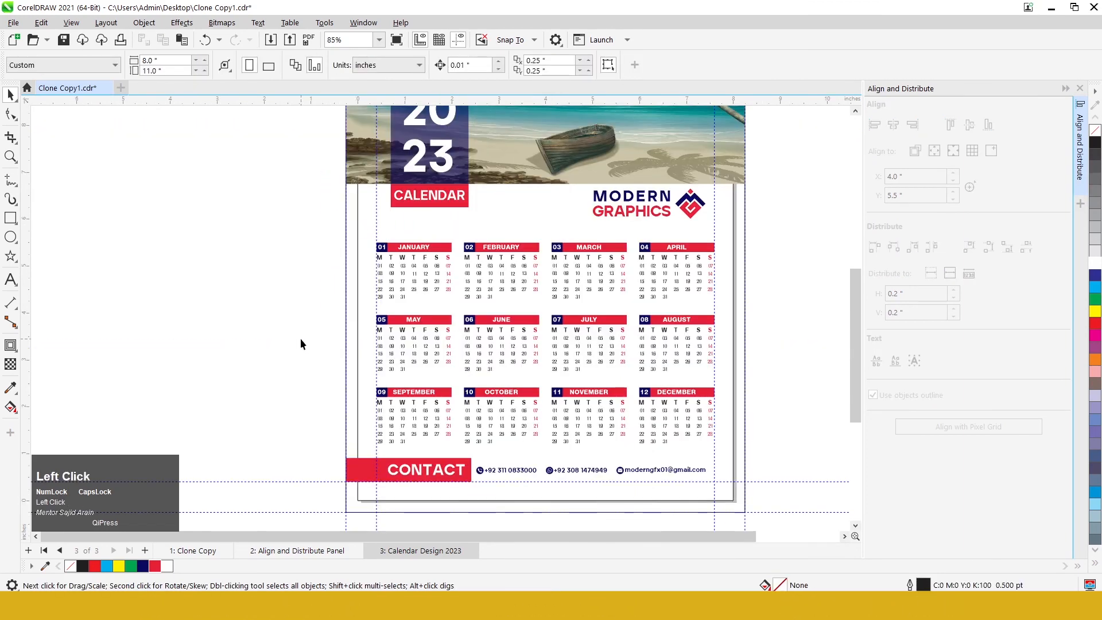
Step: Unlock the page and bleed rectangles and remove the outline of the outer 8.5 × 11.5 inch bleed rectangle
right_click(357, 321)
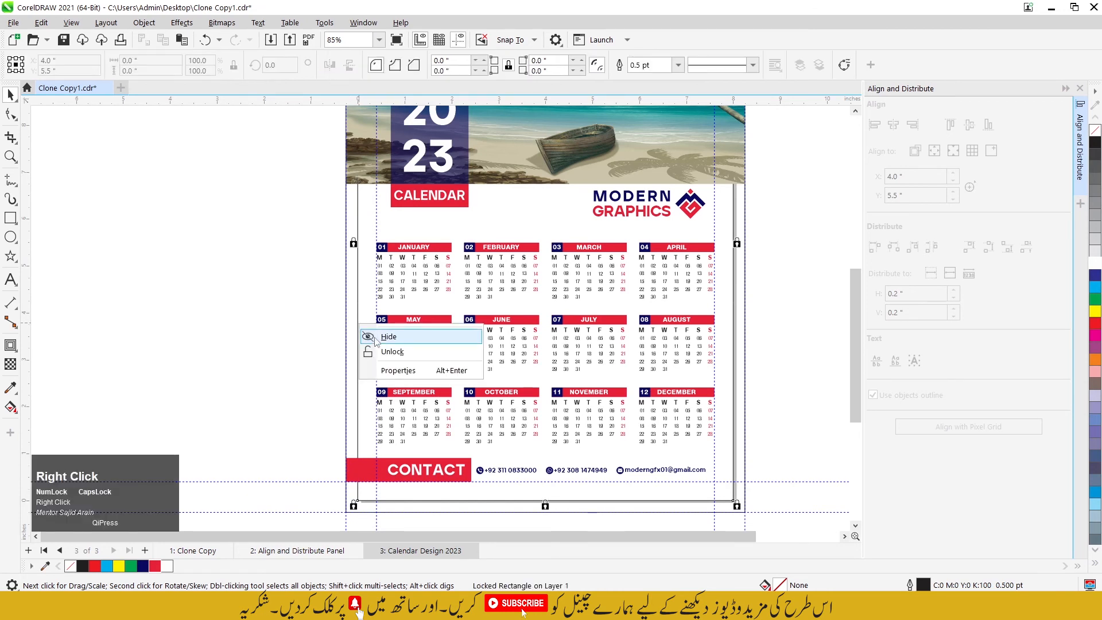
left_click(304, 310)
right_click(350, 338)
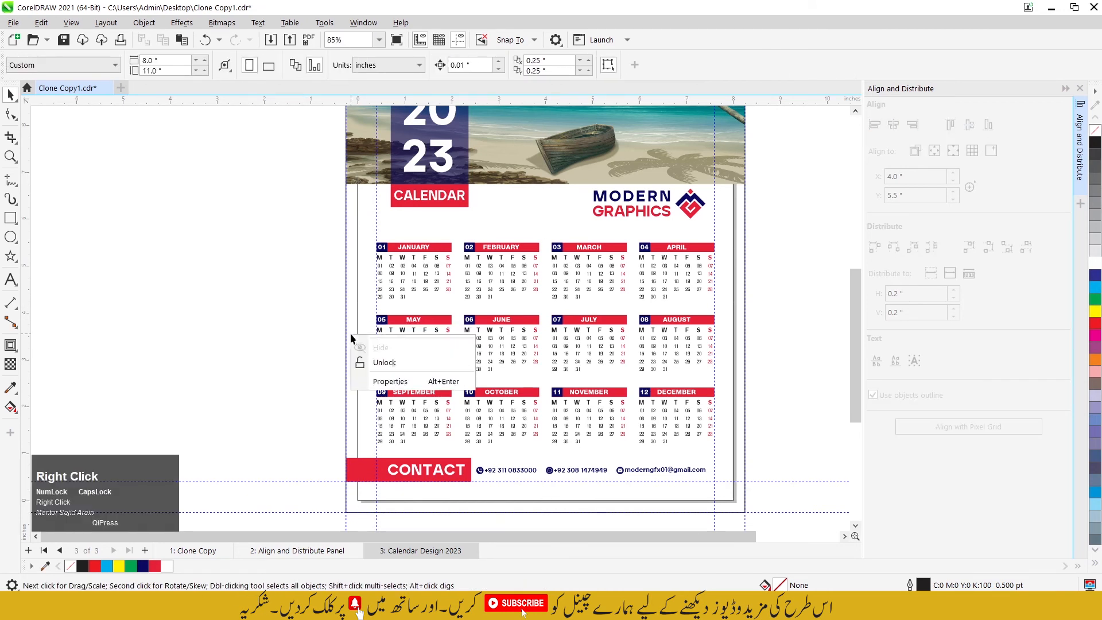
left_click(392, 364)
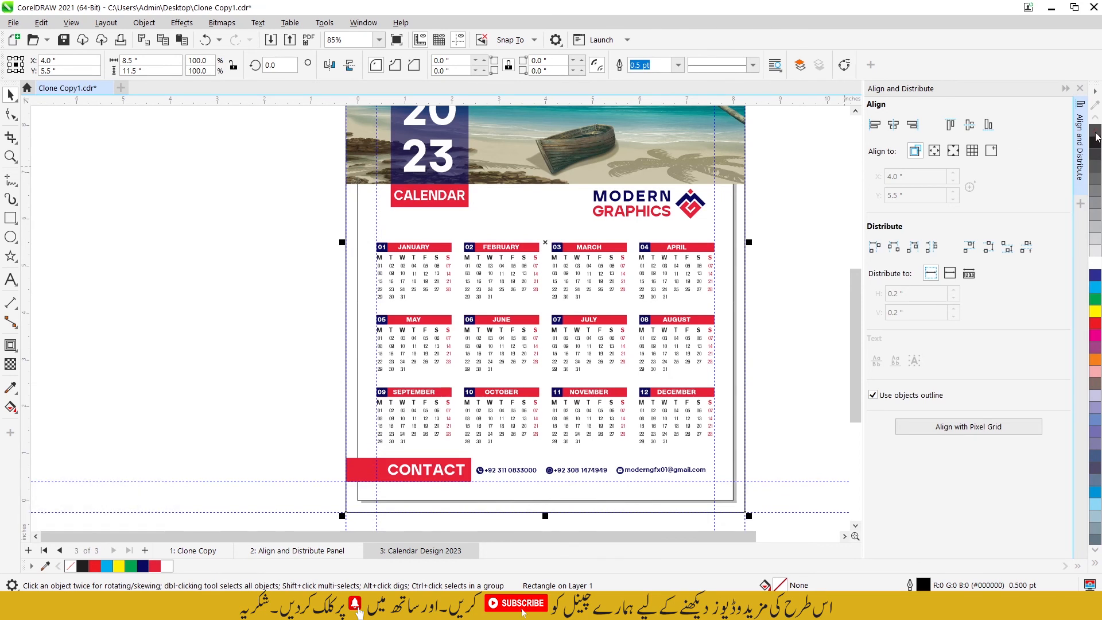
right_click(1096, 137)
left_click(320, 207)
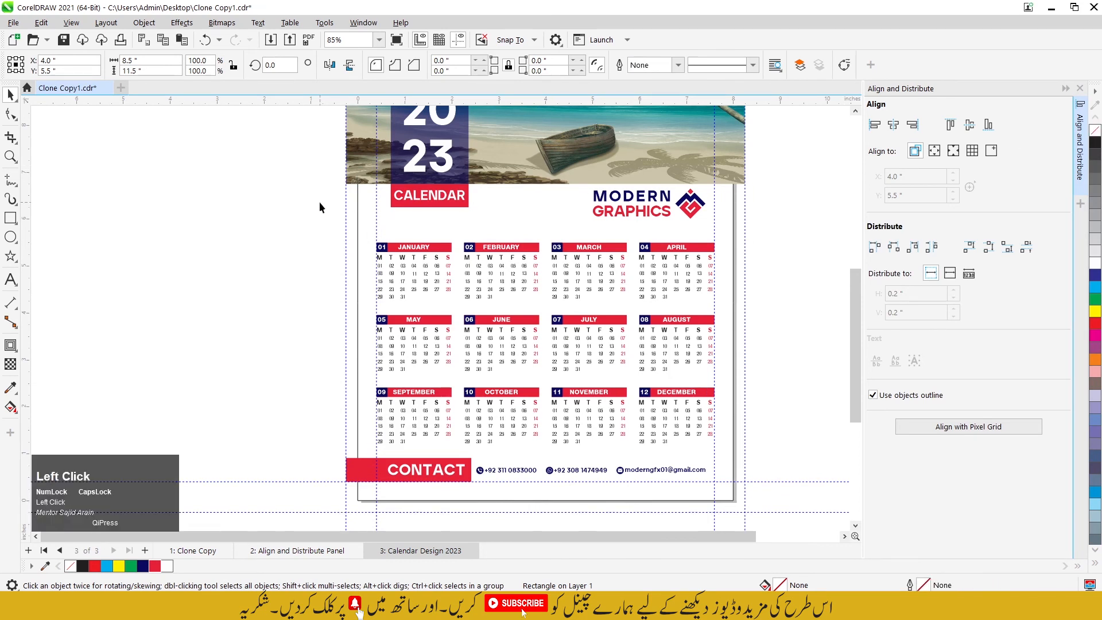
left_click(358, 232)
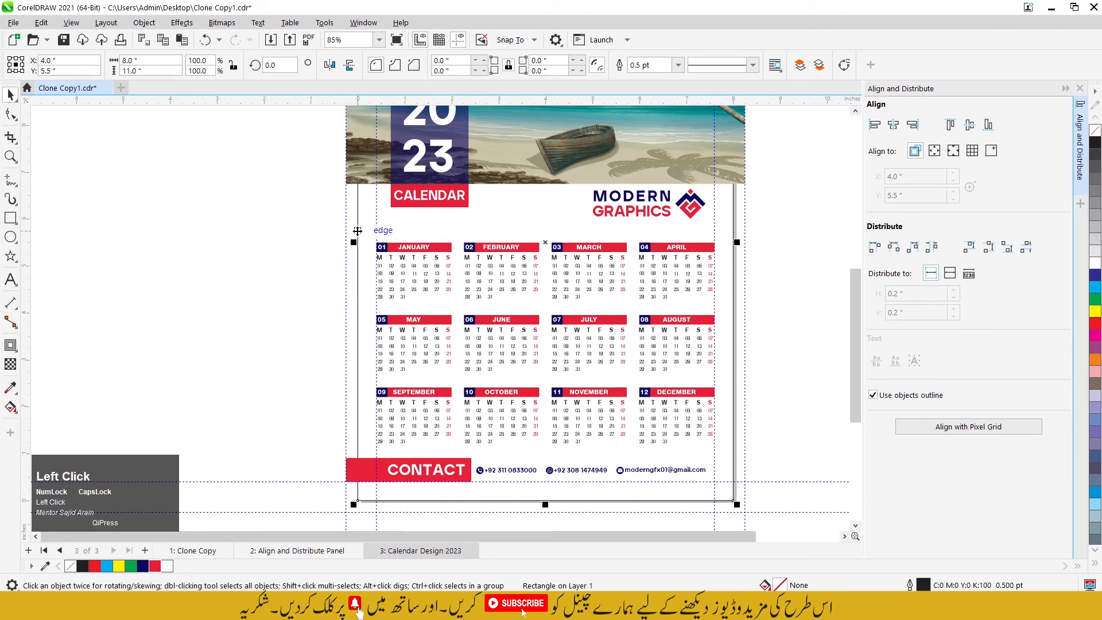
scroll(350, 201, "down", 4)
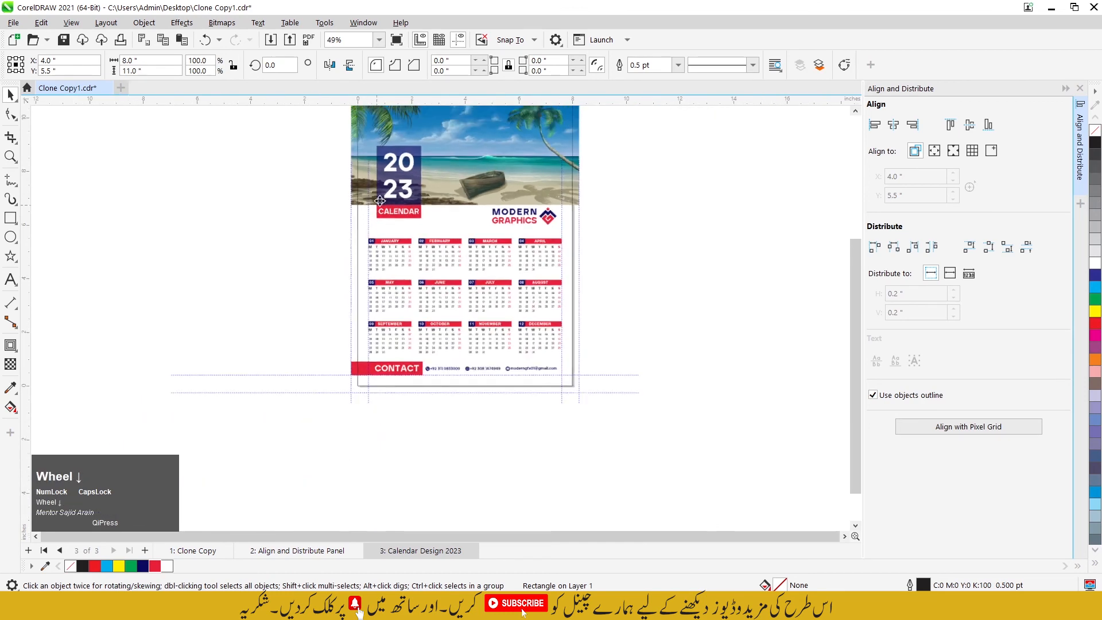
left_click(312, 174)
scroll(388, 201, "up", 2)
scroll(387, 200, "down", 1)
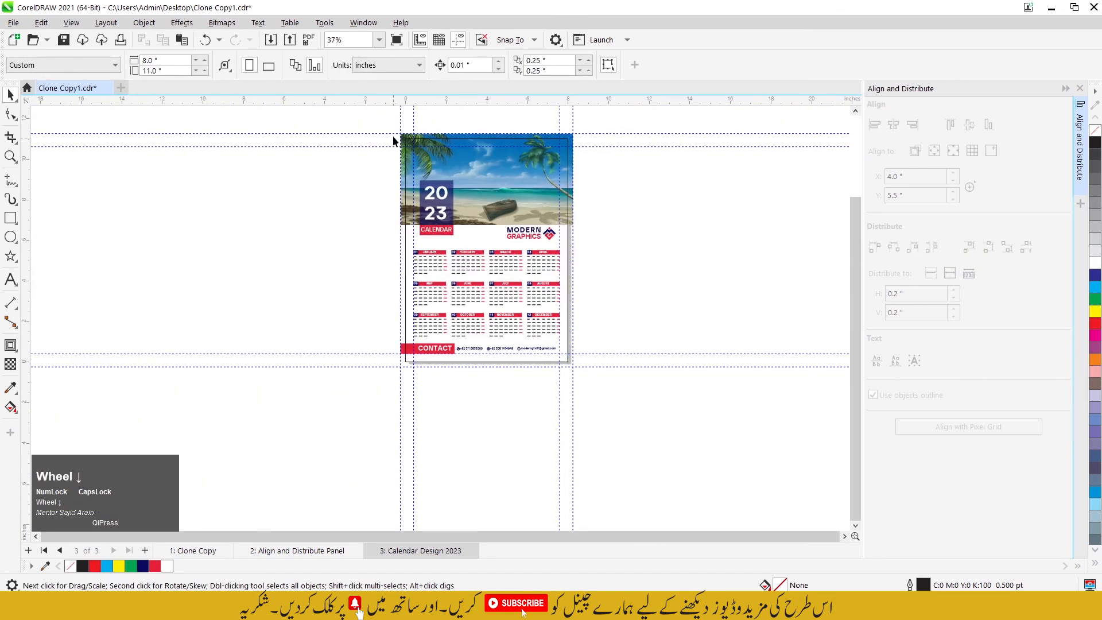
Step: Select the whole calendar and export only the selection to the Desktop as New Calendar in PDF - Adobe Portable Document Format
left_click_drag(619, 385, 647, 418)
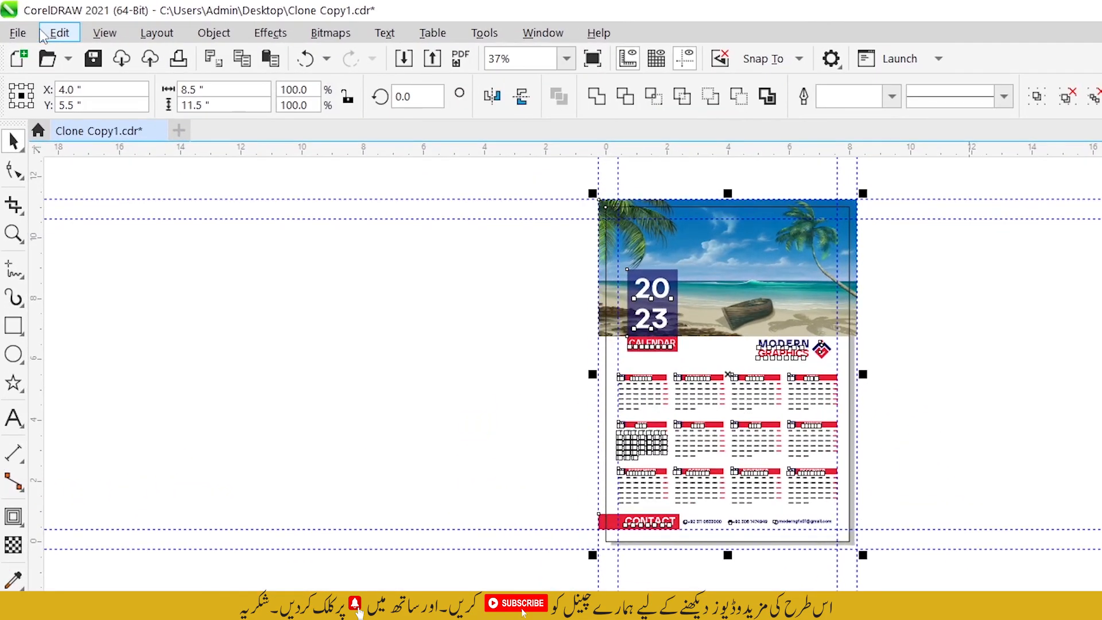
left_click(22, 21)
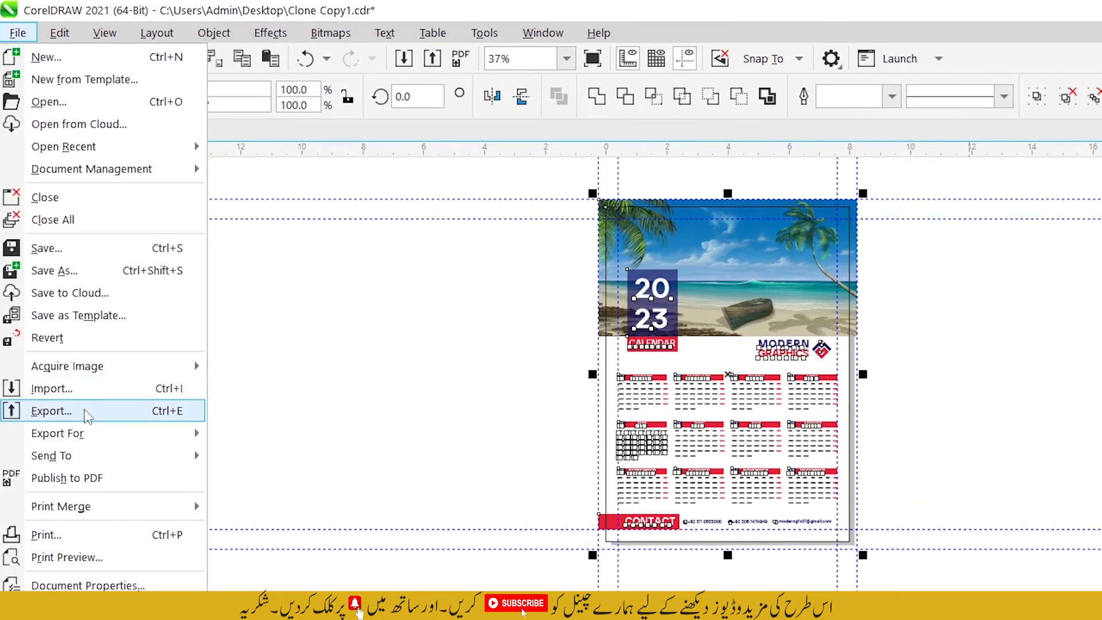
left_click(77, 409)
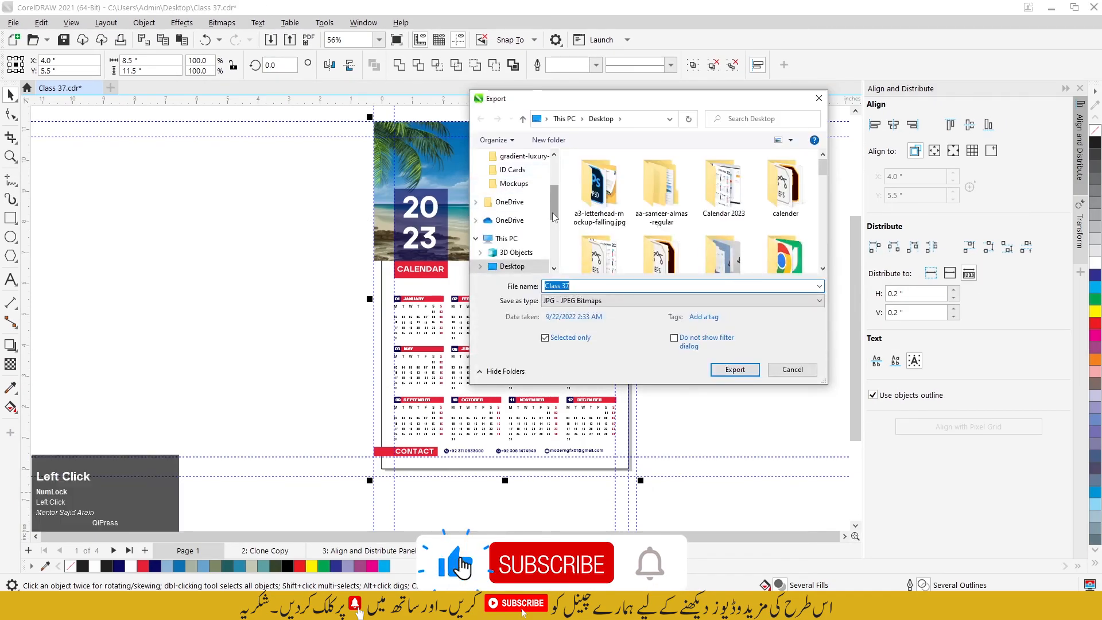
type("New Calendar")
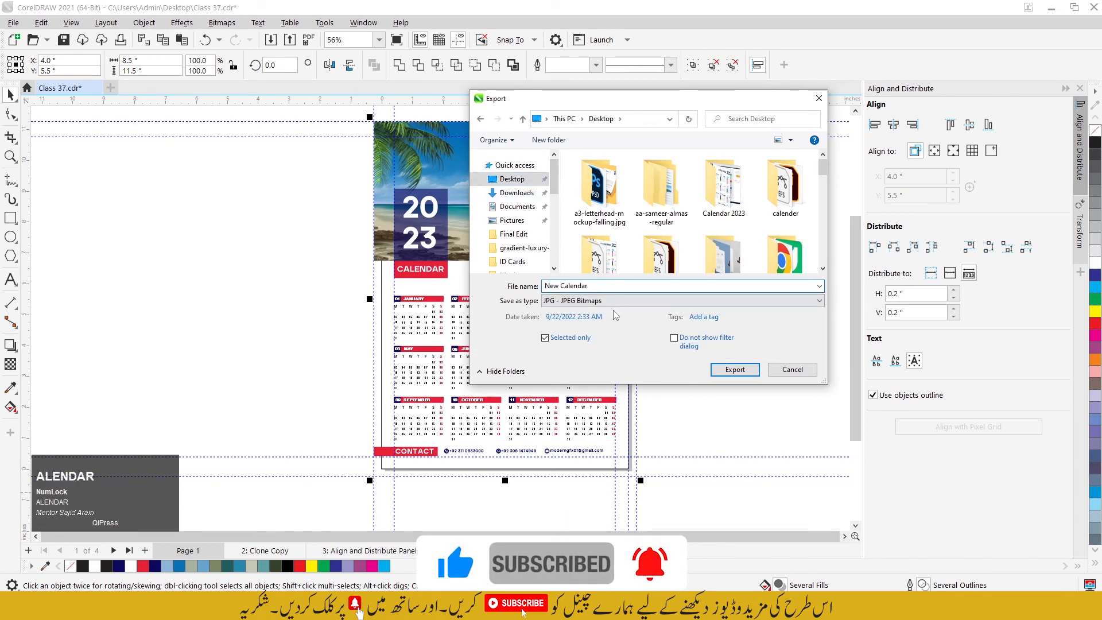
left_click(569, 301)
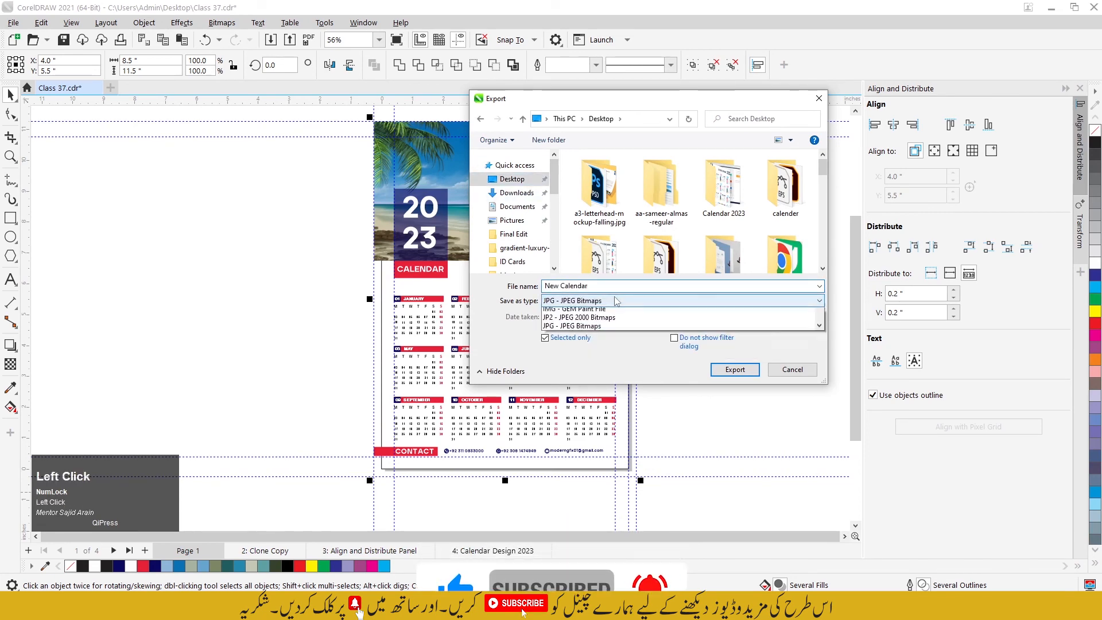
left_click(571, 330)
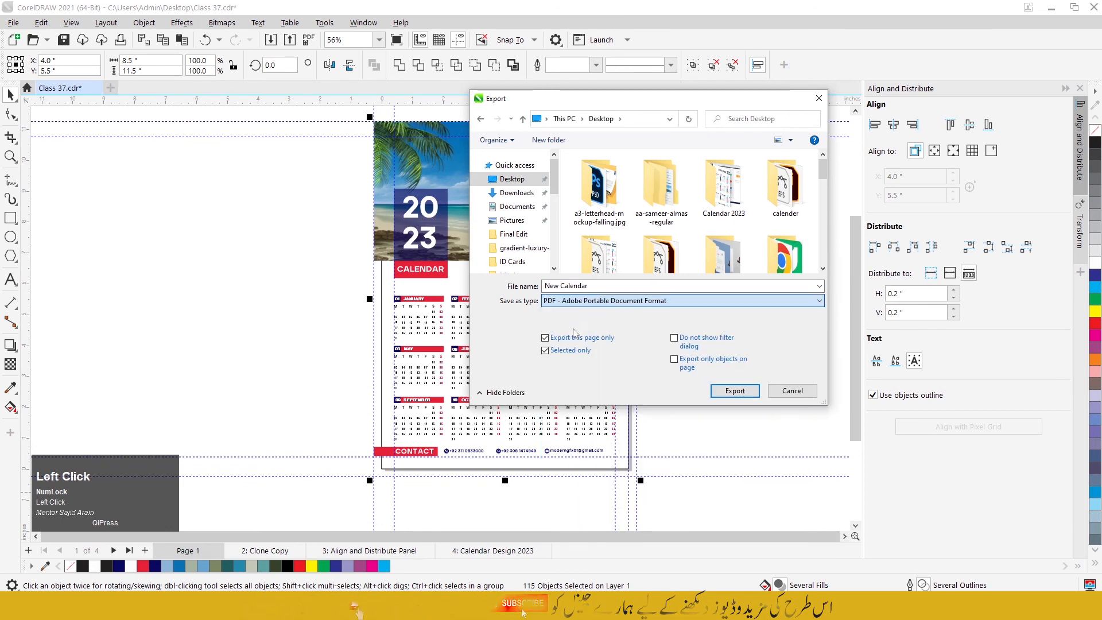
left_click(734, 390)
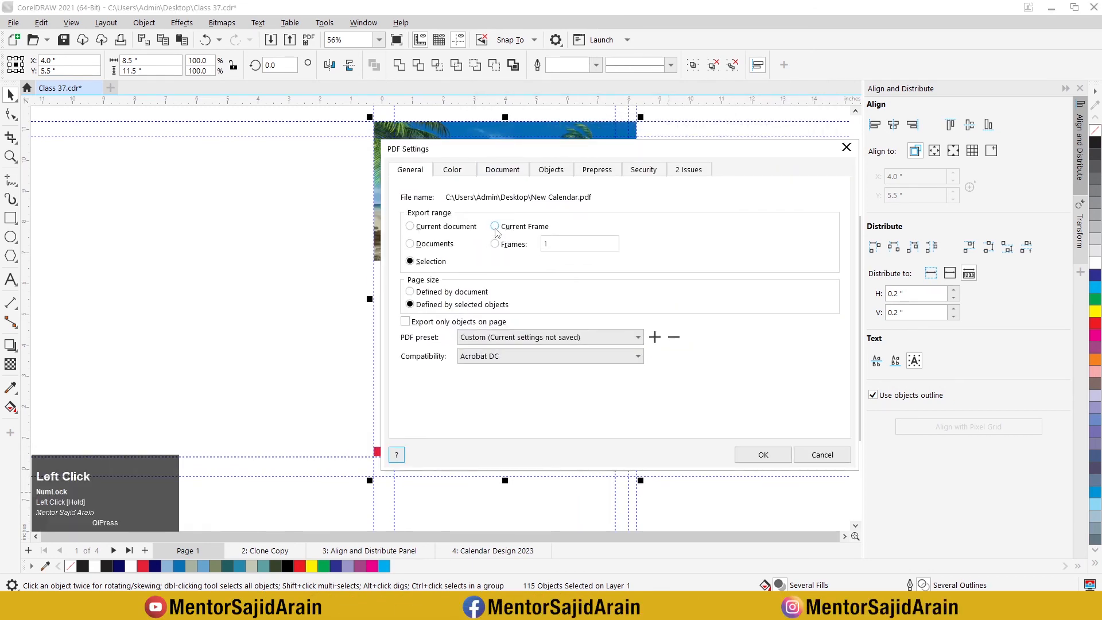
Step: Set the PDF export range to Current Frame, check the 0.25 inch prepress bleed limit, and complete the export
left_click(495, 227)
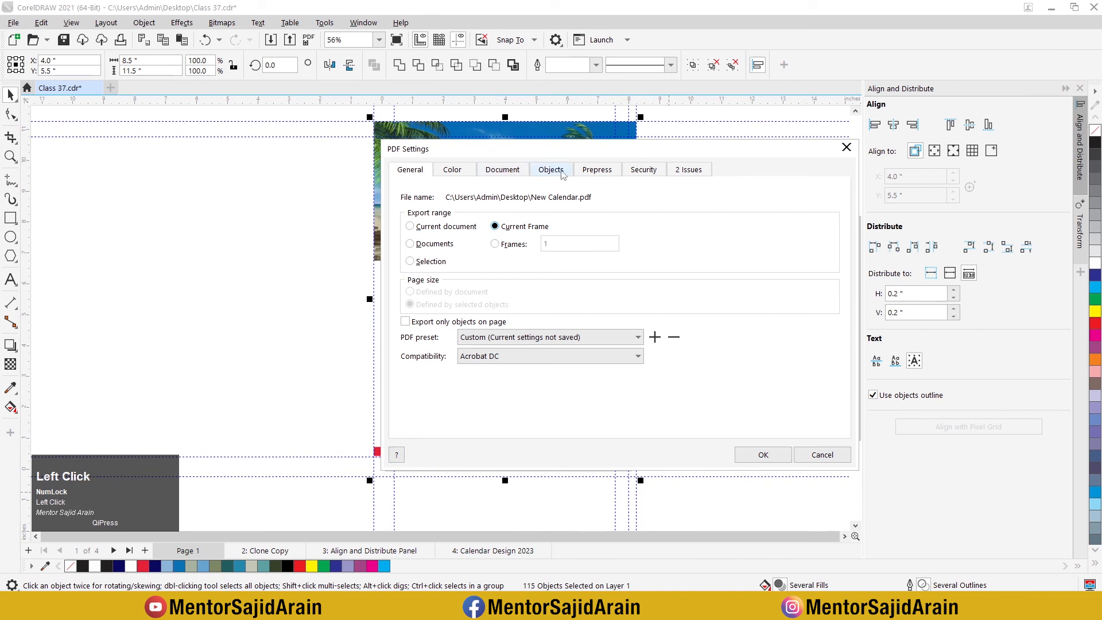
left_click(597, 169)
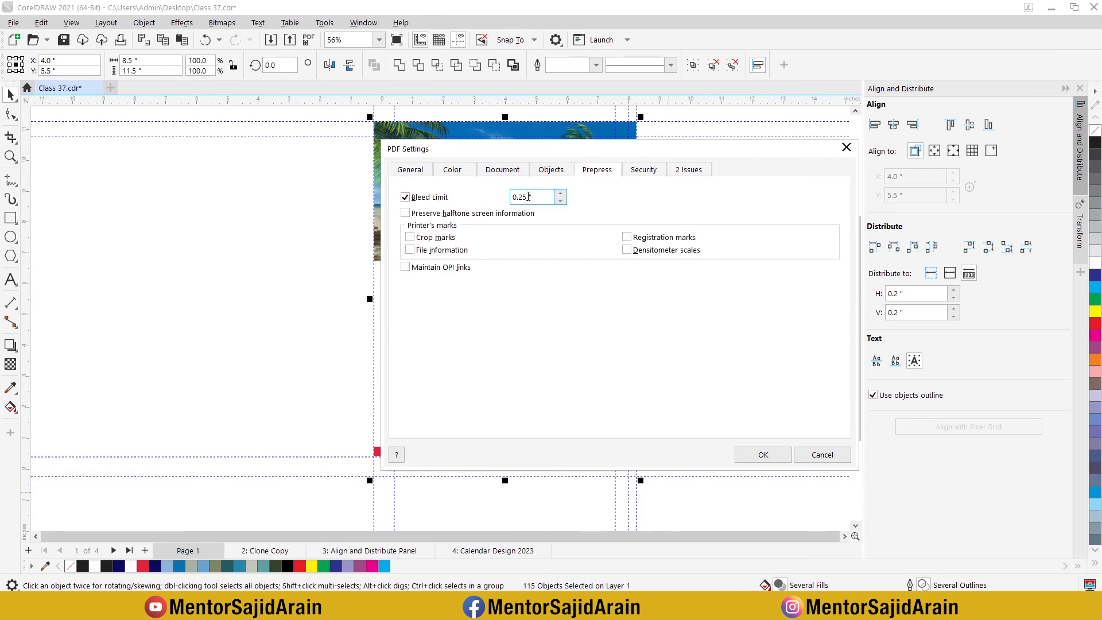
left_click_drag(528, 196, 510, 196)
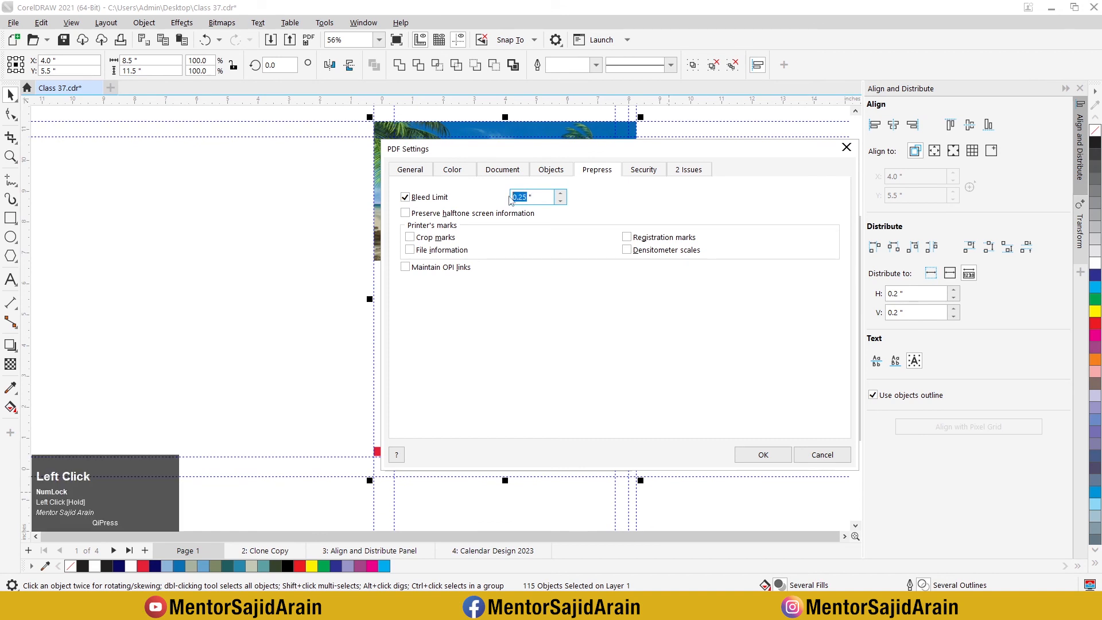
left_click(763, 455)
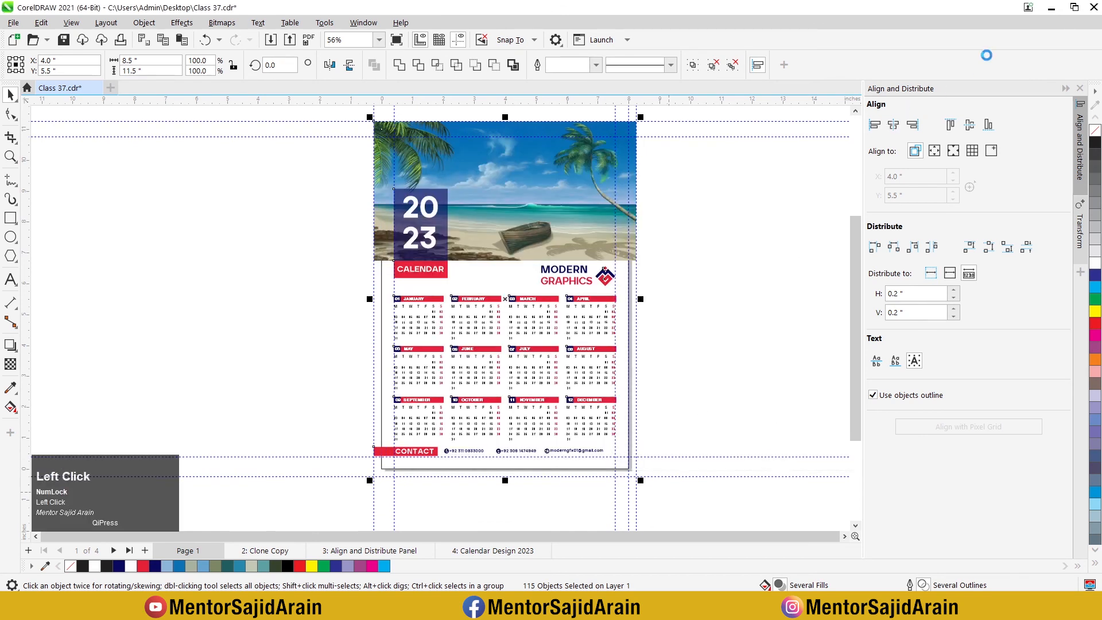
Step: Switch to the Windows desktop and open the exported New Calendar PDF in Chrome
left_click(1050, 12)
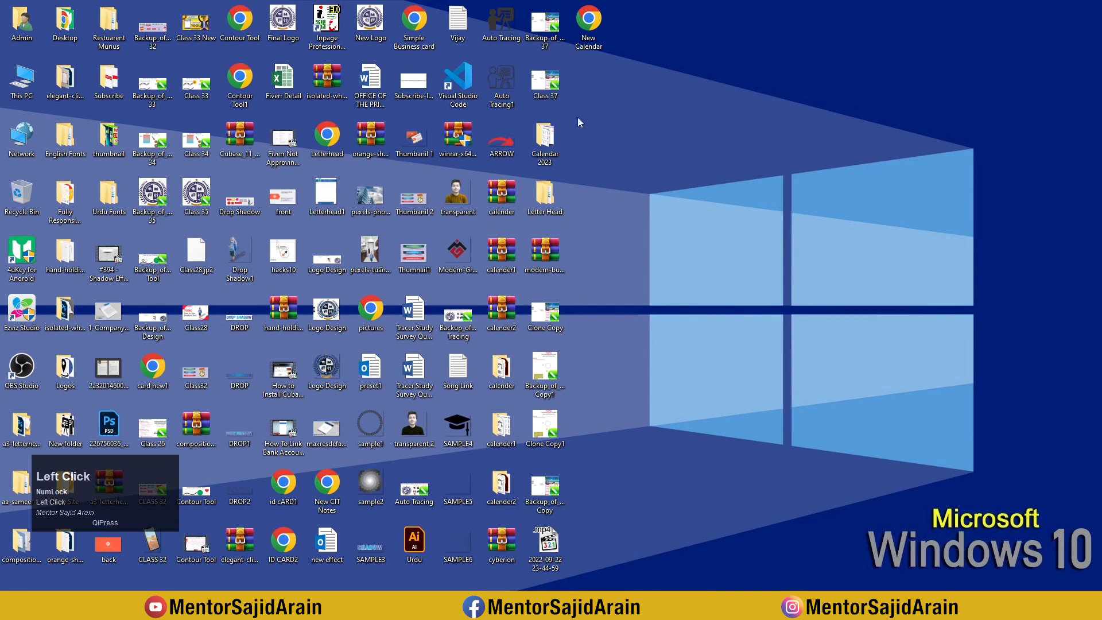
left_click(592, 39)
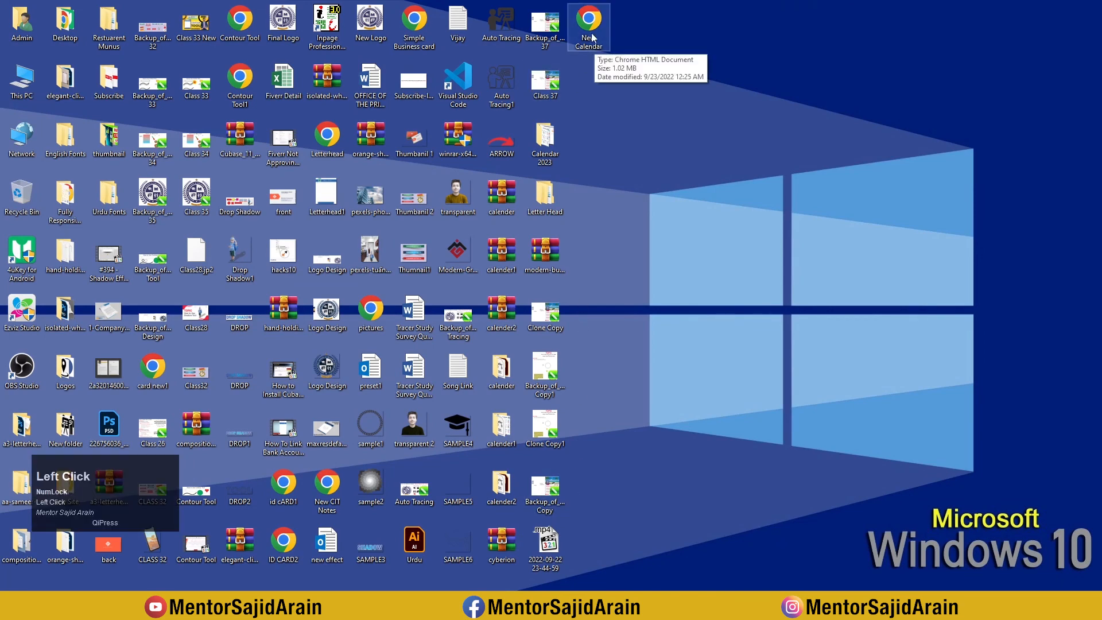
double_click(592, 35)
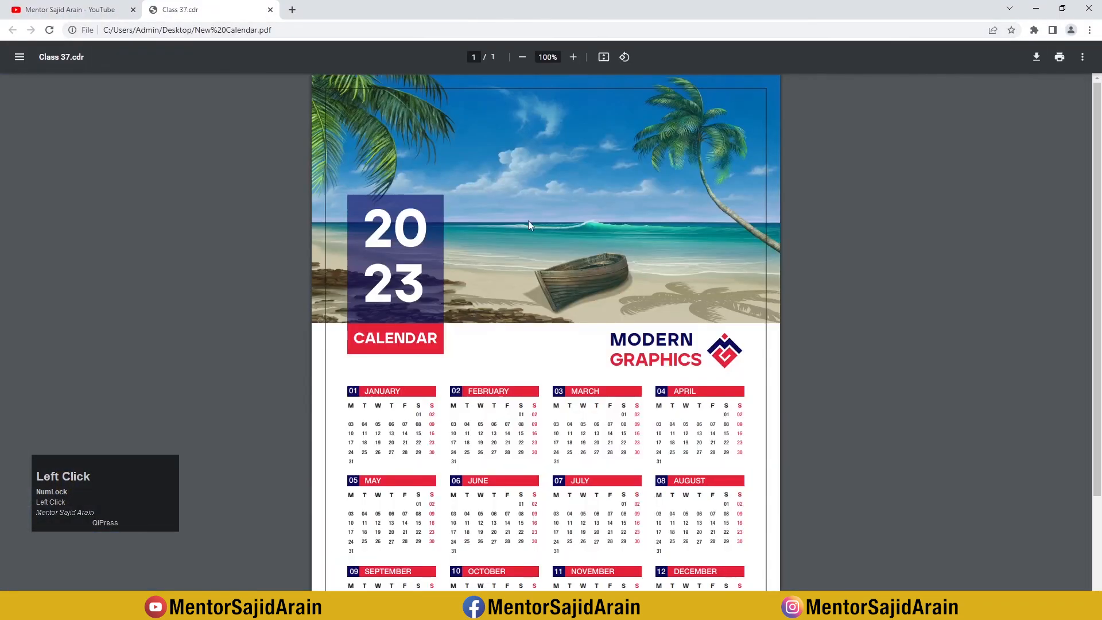
Step: Examine the exported PDF from the header photo through the twelve month grids to the contact row, as a whole page and enlarged
scroll(552, 223, "down", 2)
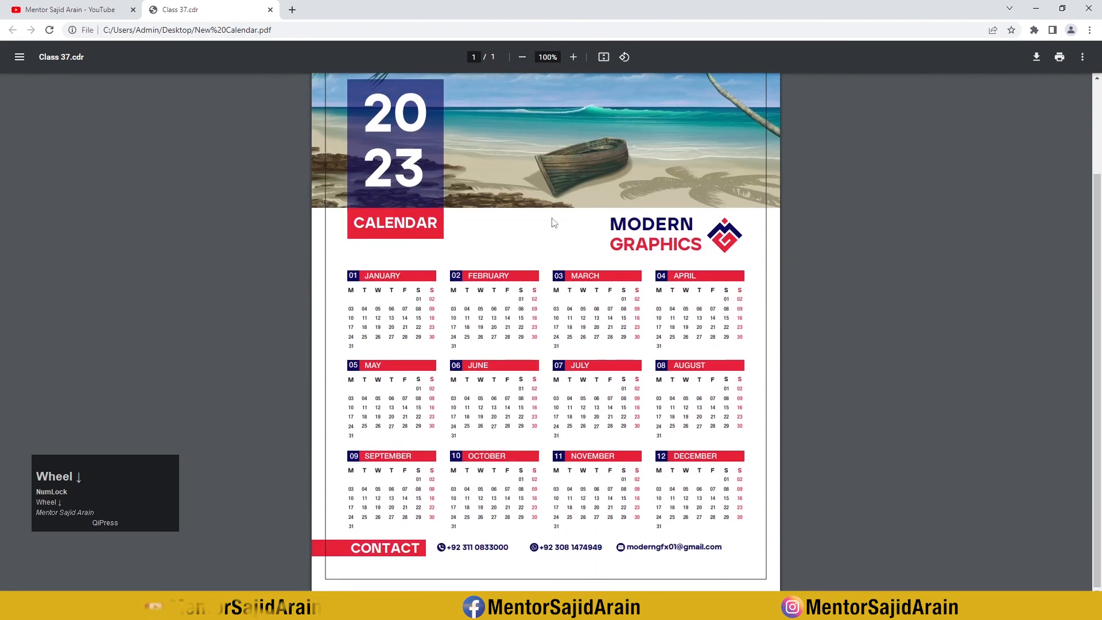
scroll(552, 222, "up", 2)
scroll(553, 223, "down", 2)
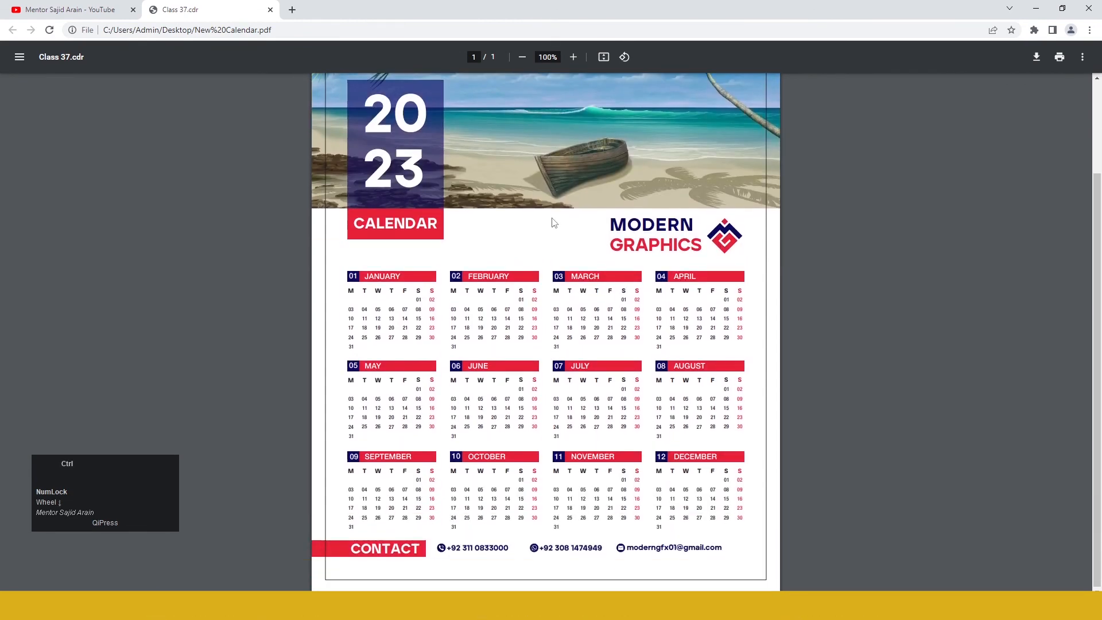
scroll(552, 222, "down", 2)
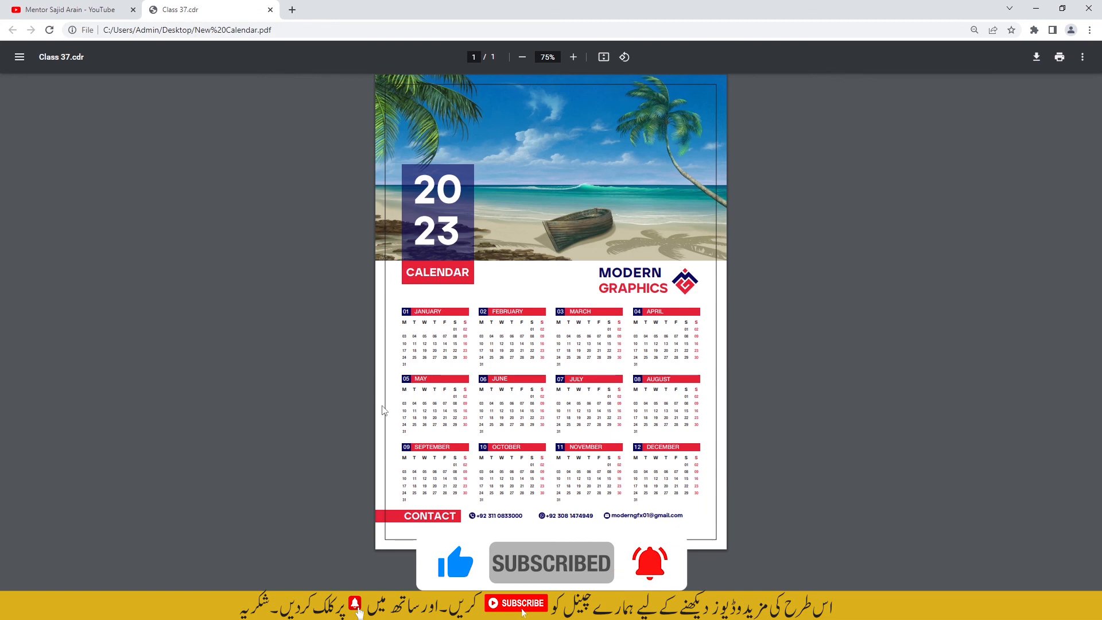
scroll(436, 459, "up", 3)
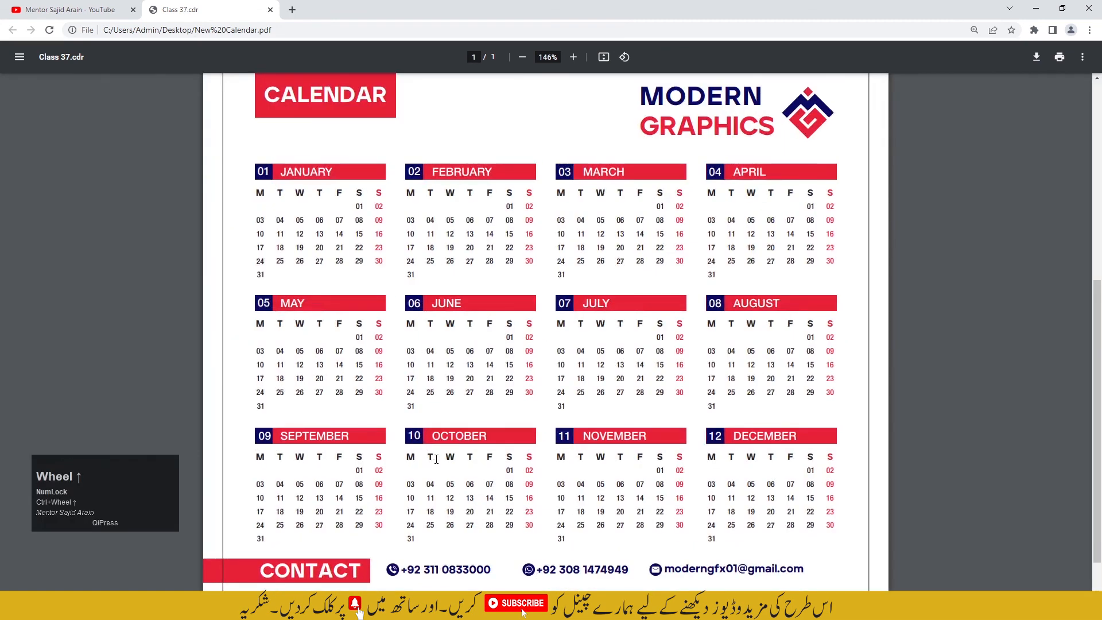
scroll(438, 460, "up", 2)
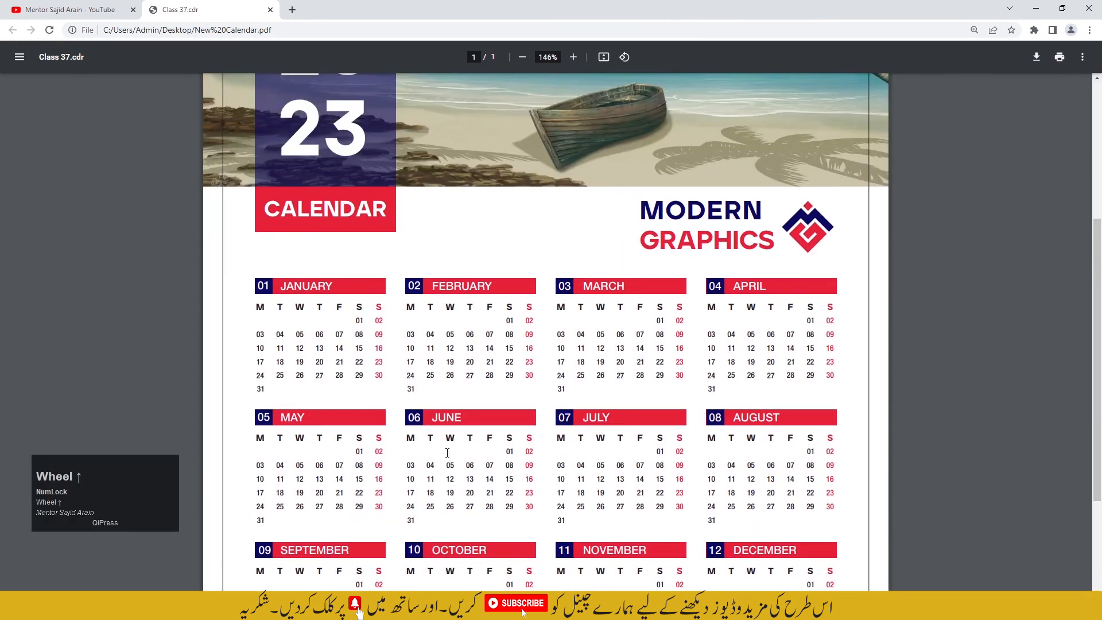
scroll(448, 454, "up", 4)
scroll(449, 455, "down", 7)
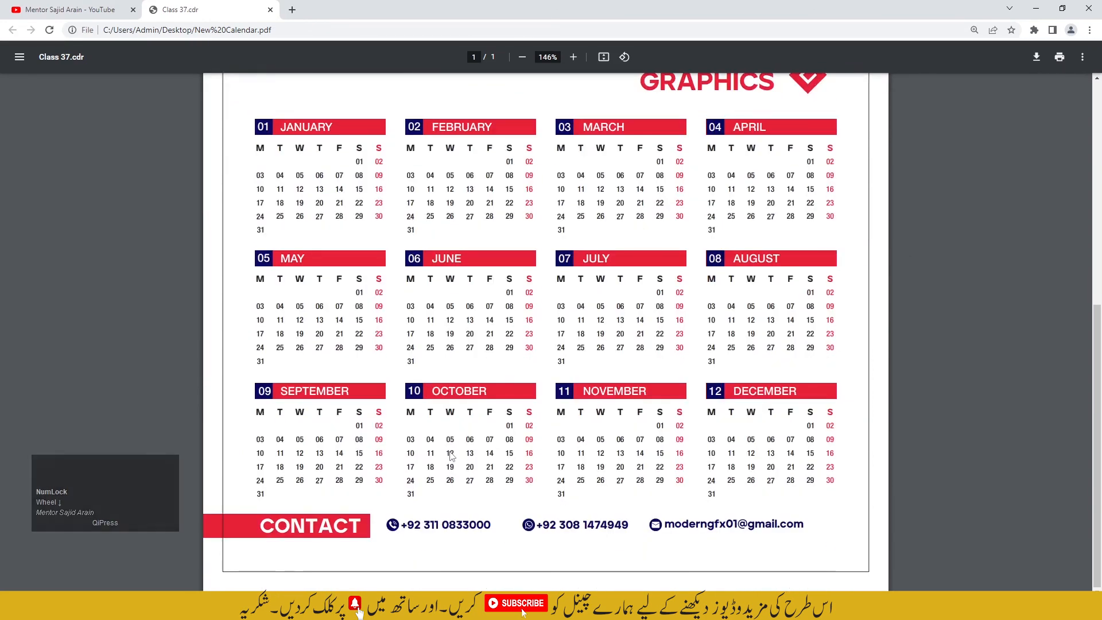
scroll(451, 455, "up", 1)
scroll(451, 456, "down", 1)
Step: Open the CorelDraw 2021 Complete Course in Urdu / Hindi playlist from the YouTube channel's playlists and look through its lessons
left_click(91, 11)
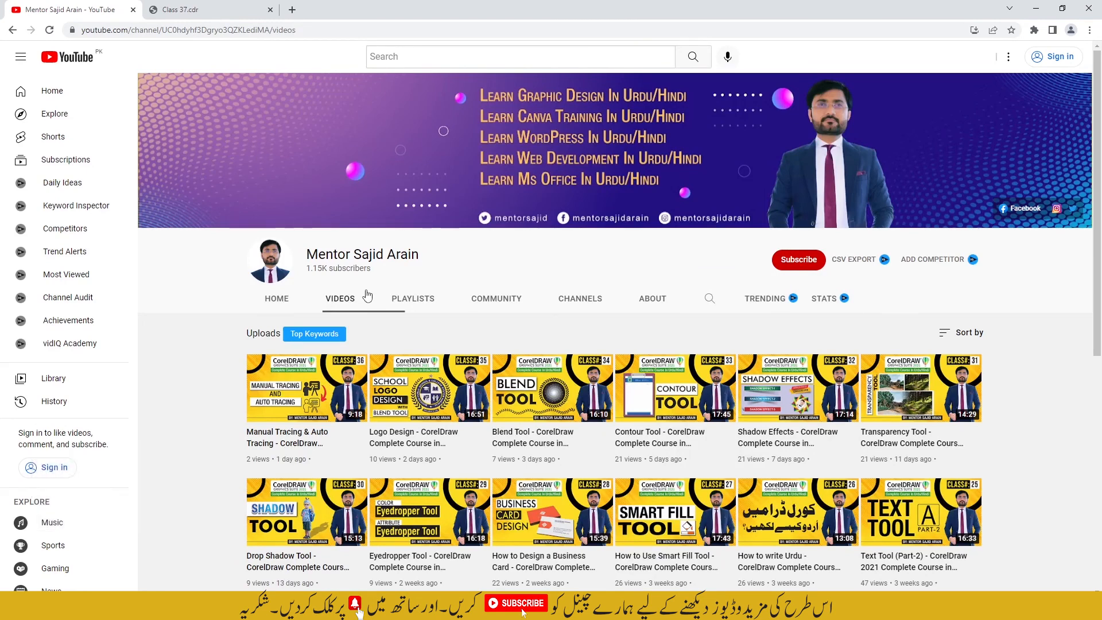
left_click(418, 305)
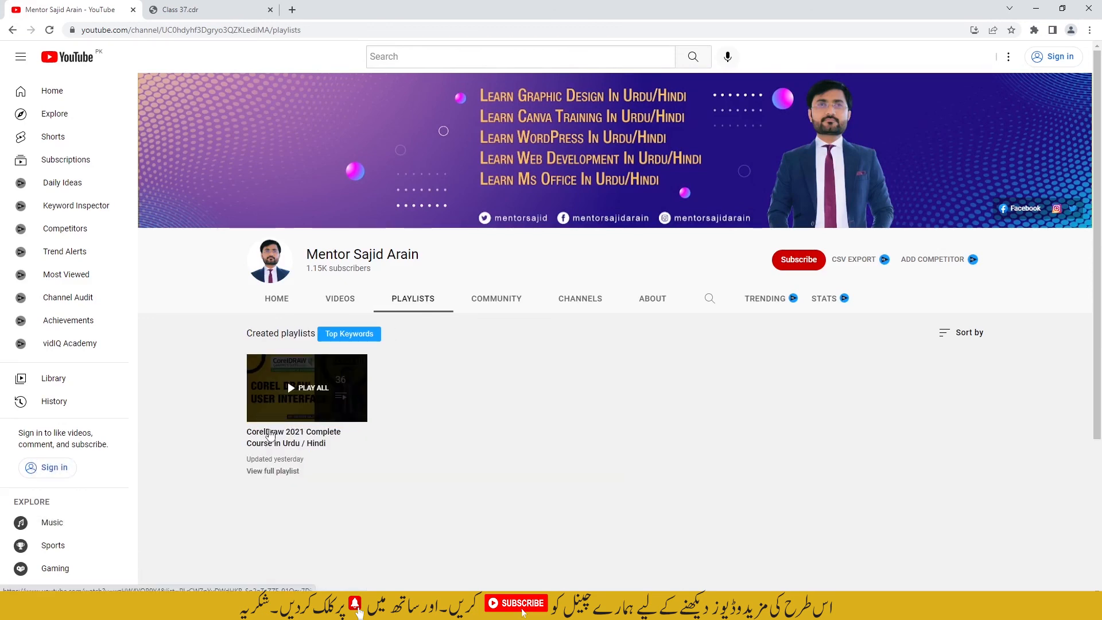
left_click(272, 421)
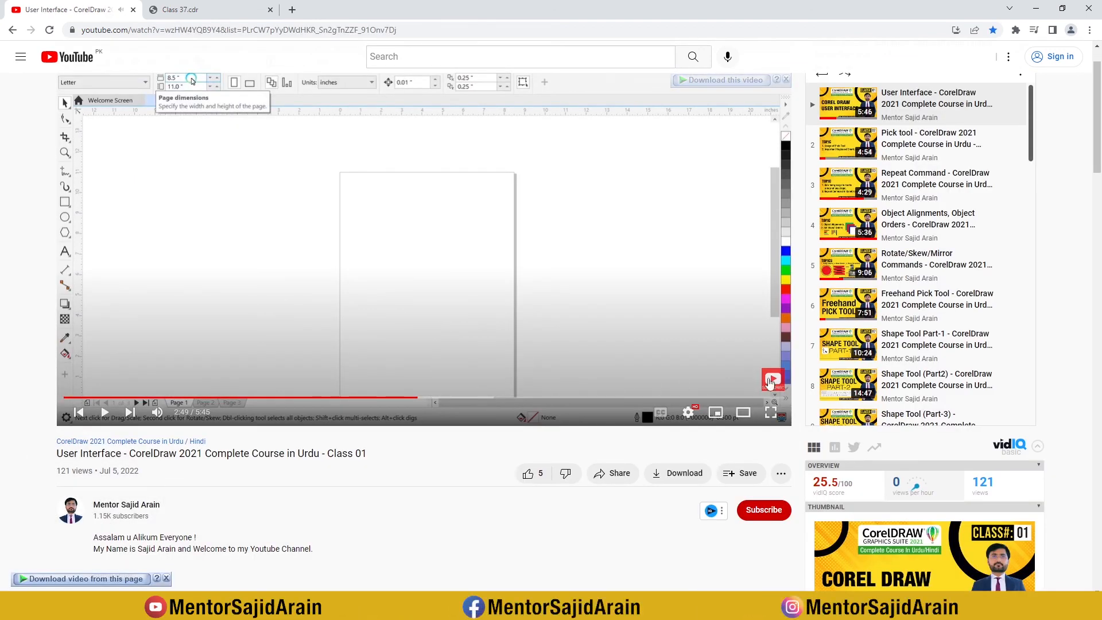
scroll(861, 367, "up", 1)
scroll(873, 335, "down", 7)
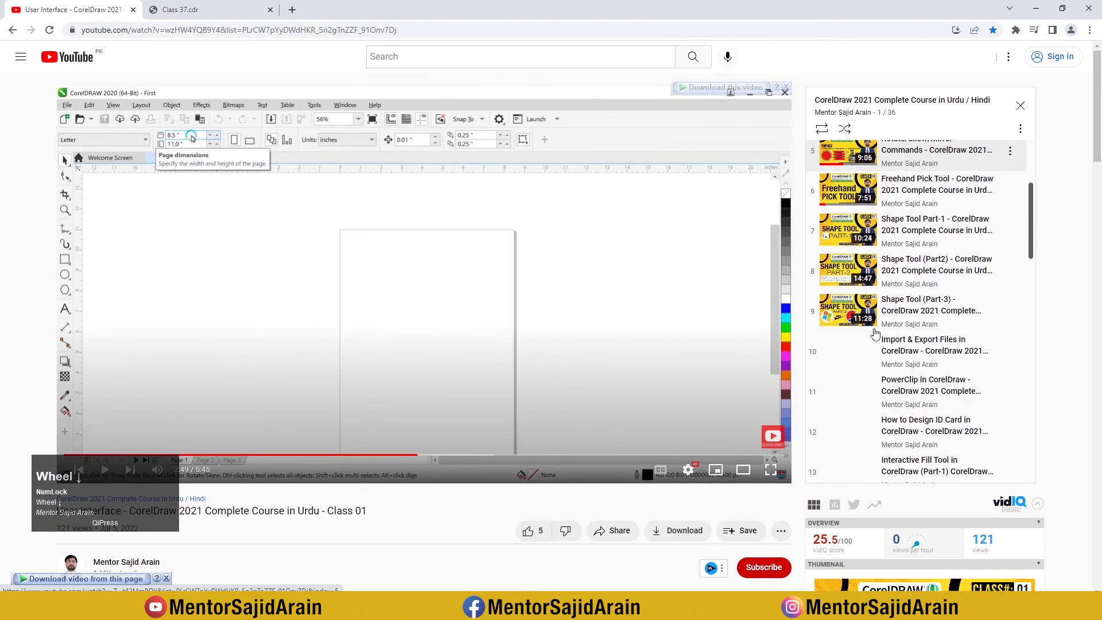